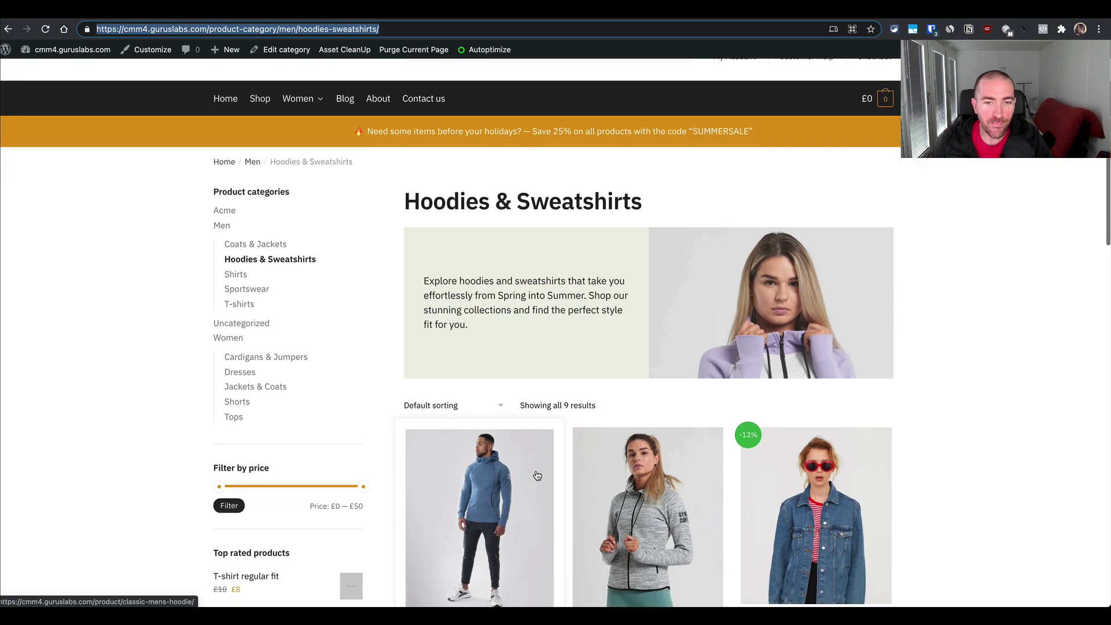
# - Look over the store's Hoodies & Sweatshirts category page, including its header, category banner and first row of products
pyautogui.scroll(-1, 640, 405)
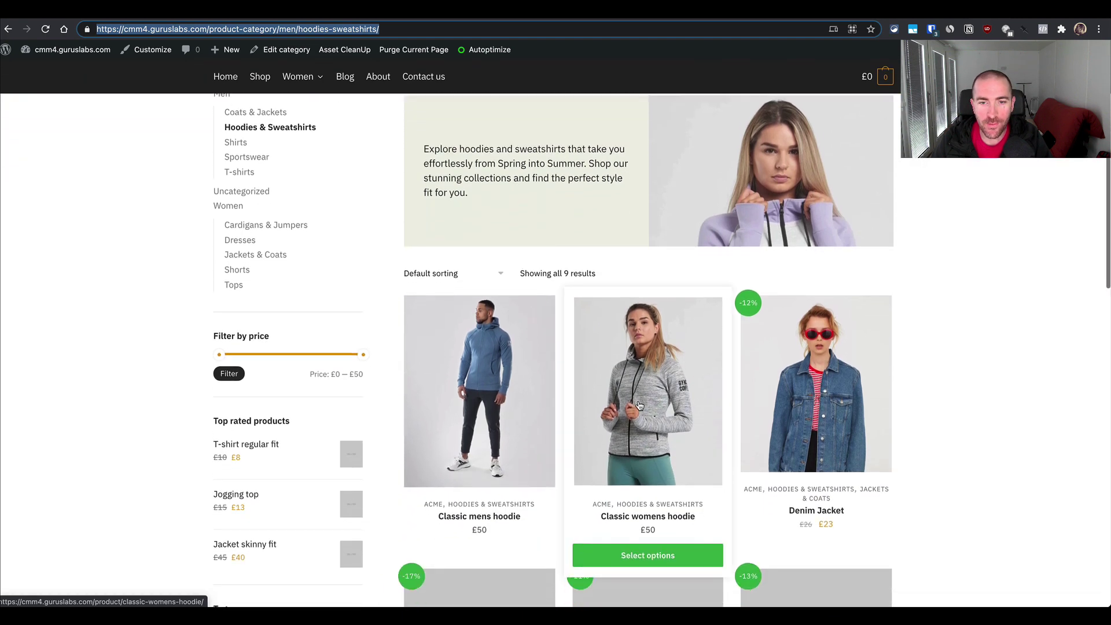
pyautogui.scroll(2, 639, 405)
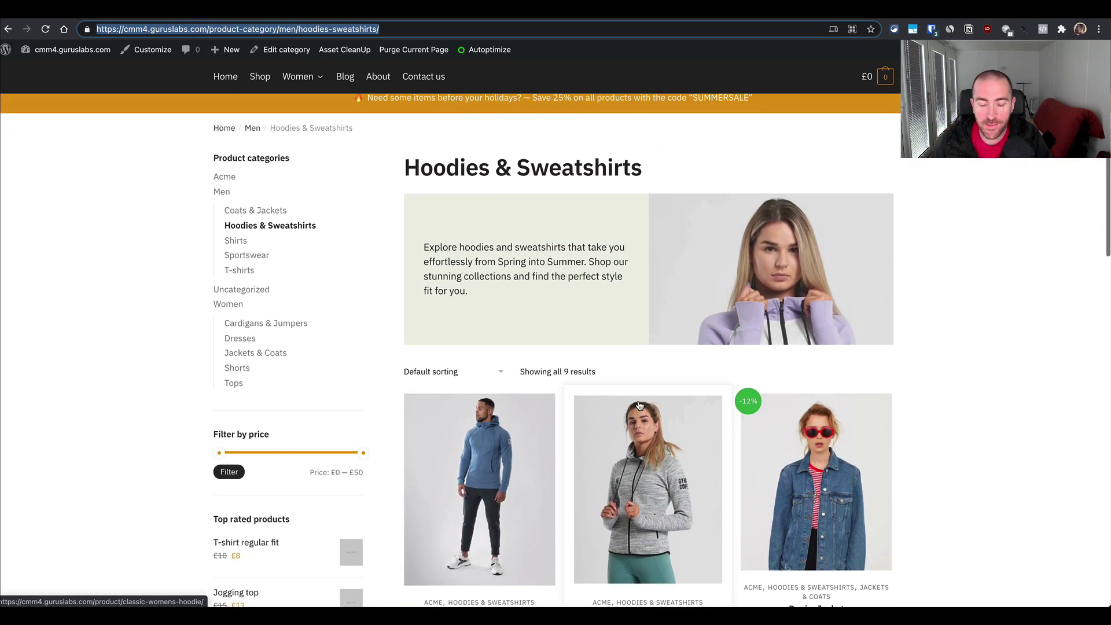
pyautogui.scroll(-1, 640, 406)
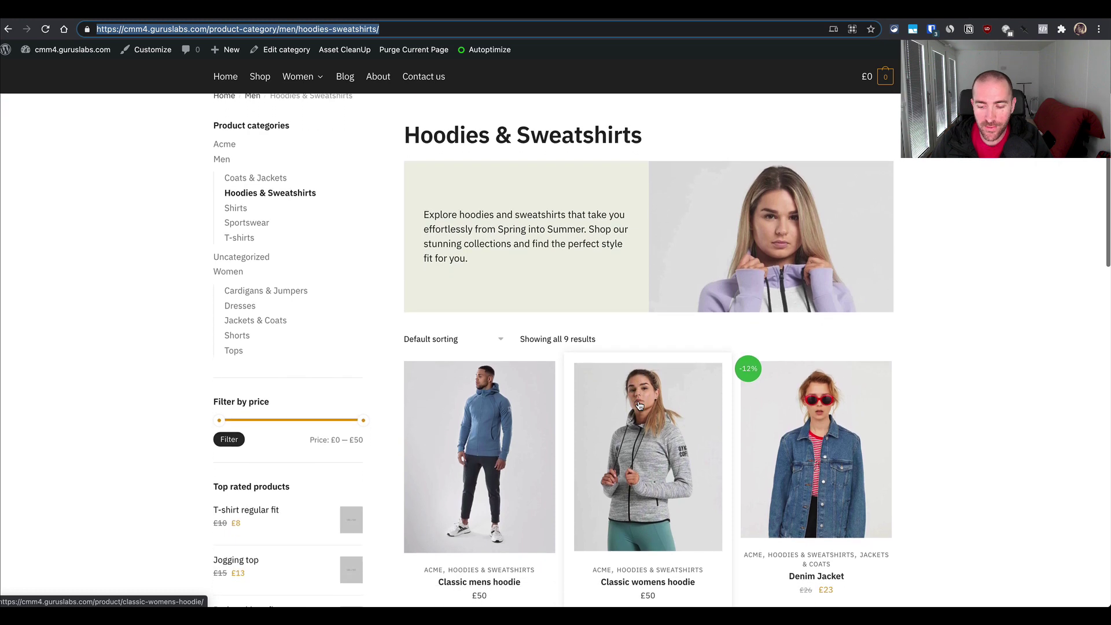
pyautogui.scroll(-1, 639, 405)
pyautogui.scroll(2, 640, 405)
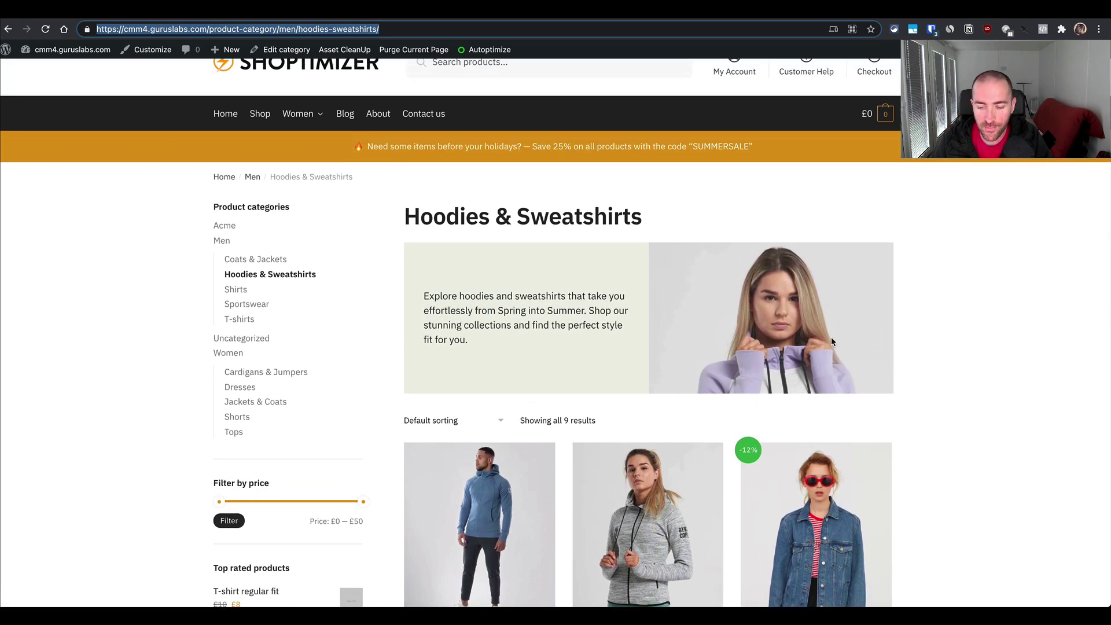
pyautogui.scroll(-1, 832, 342)
pyautogui.scroll(-1, 831, 341)
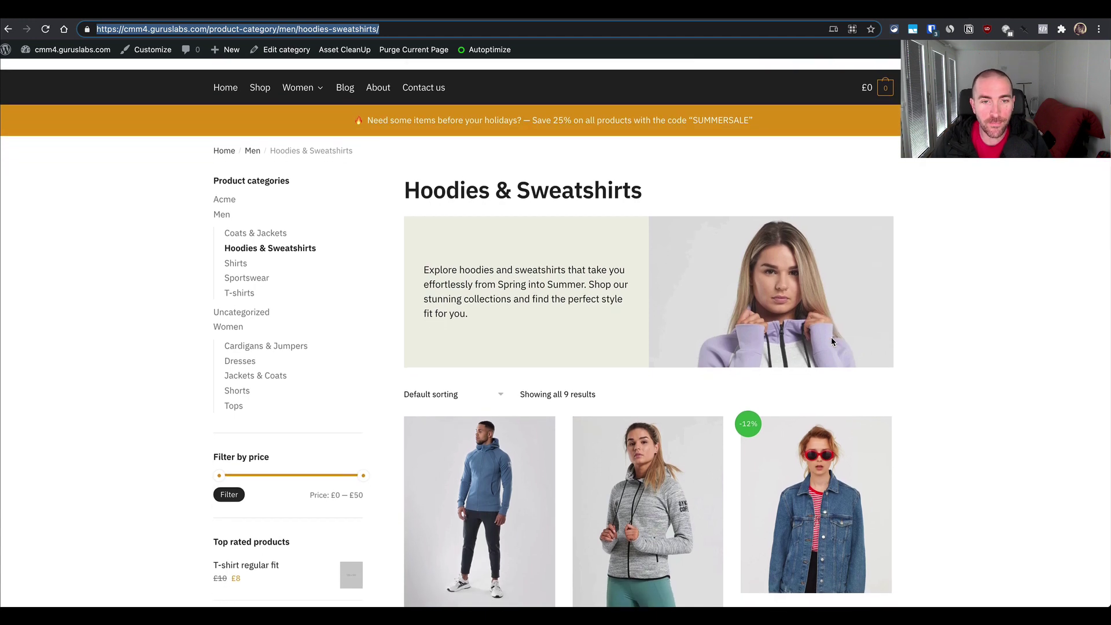
pyautogui.scroll(2, 832, 341)
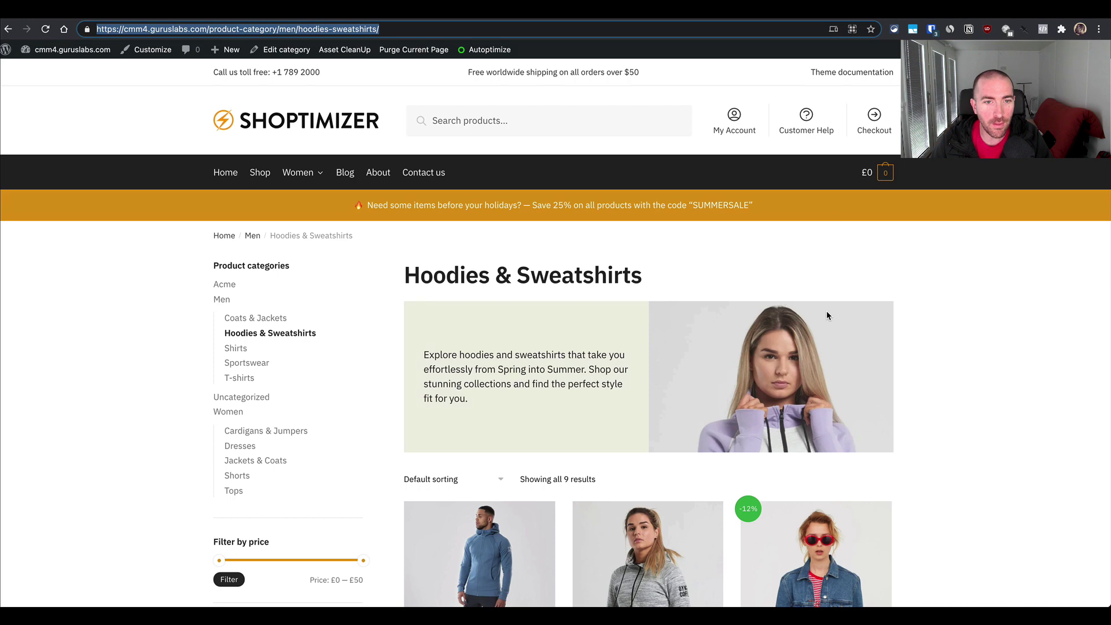
pyautogui.scroll(-3, 827, 315)
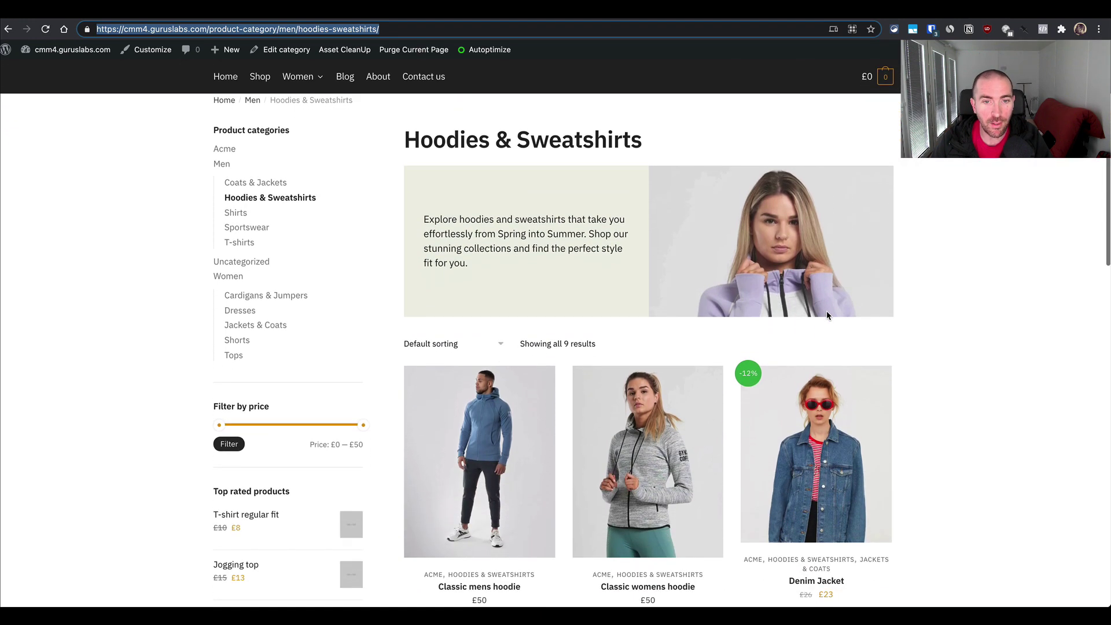
pyautogui.scroll(-2, 827, 315)
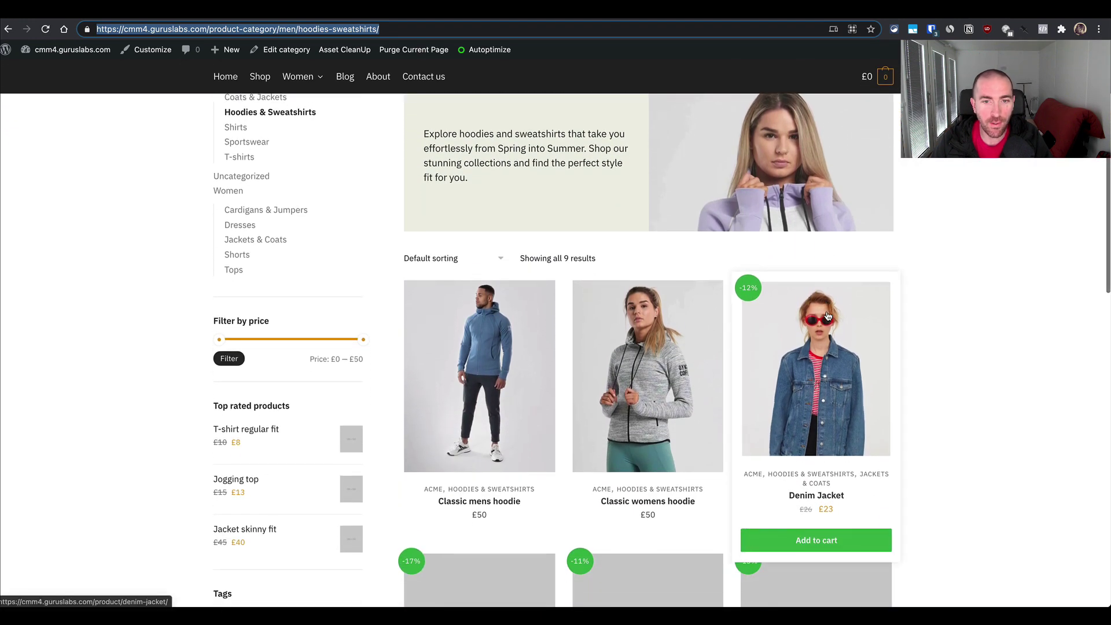
pyautogui.scroll(4, 827, 316)
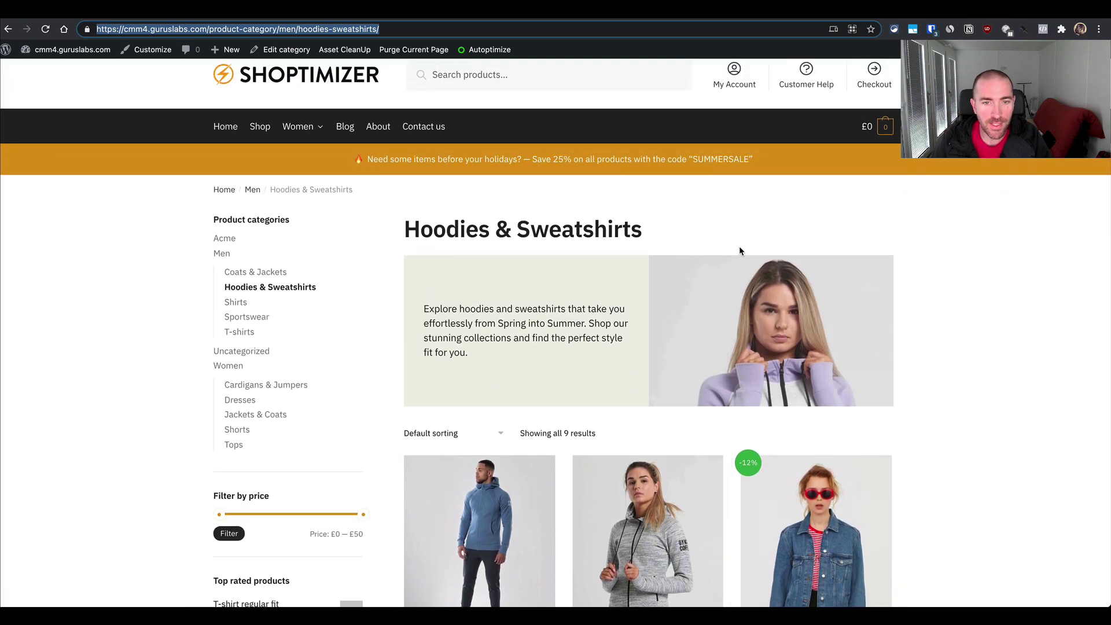
pyautogui.scroll(-1, 740, 252)
pyautogui.scroll(1, 740, 251)
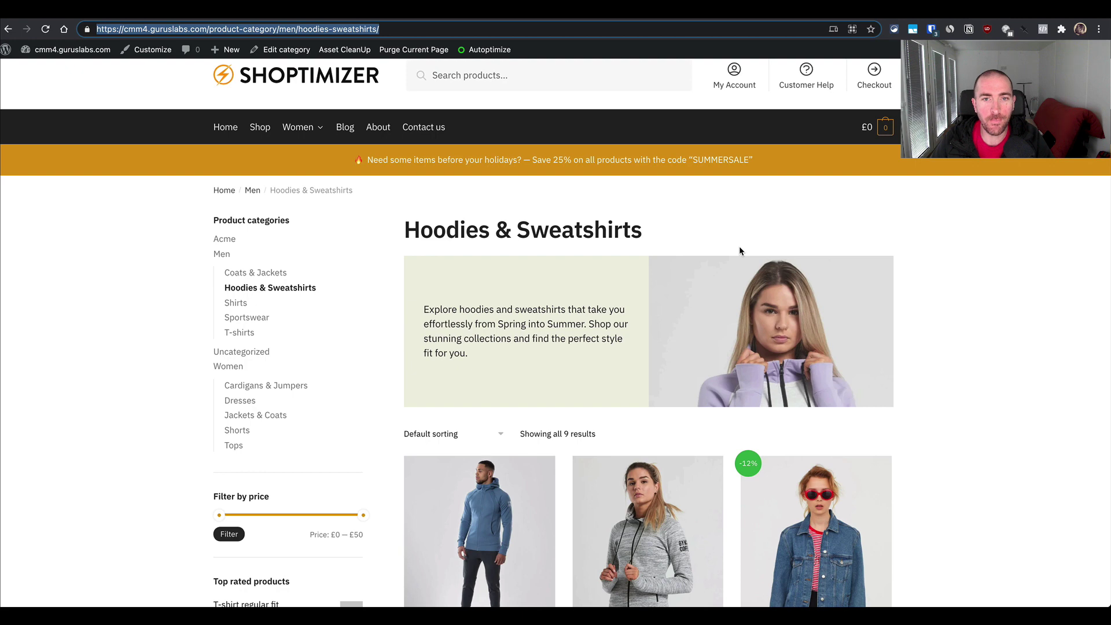
# - Switch to the PageSpeed Insights report for the hoodies-sweatshirts page and review its mobile score, lab data and opportunities
pyautogui.hotkey('ctrl', 'Tab')
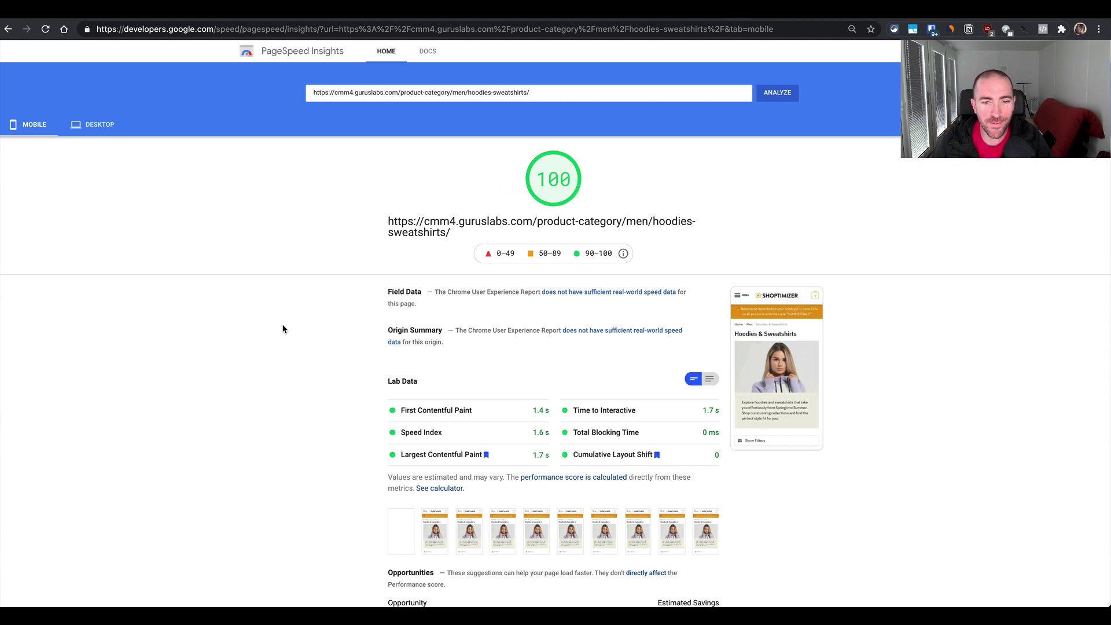
pyautogui.scroll(-3, 293, 332)
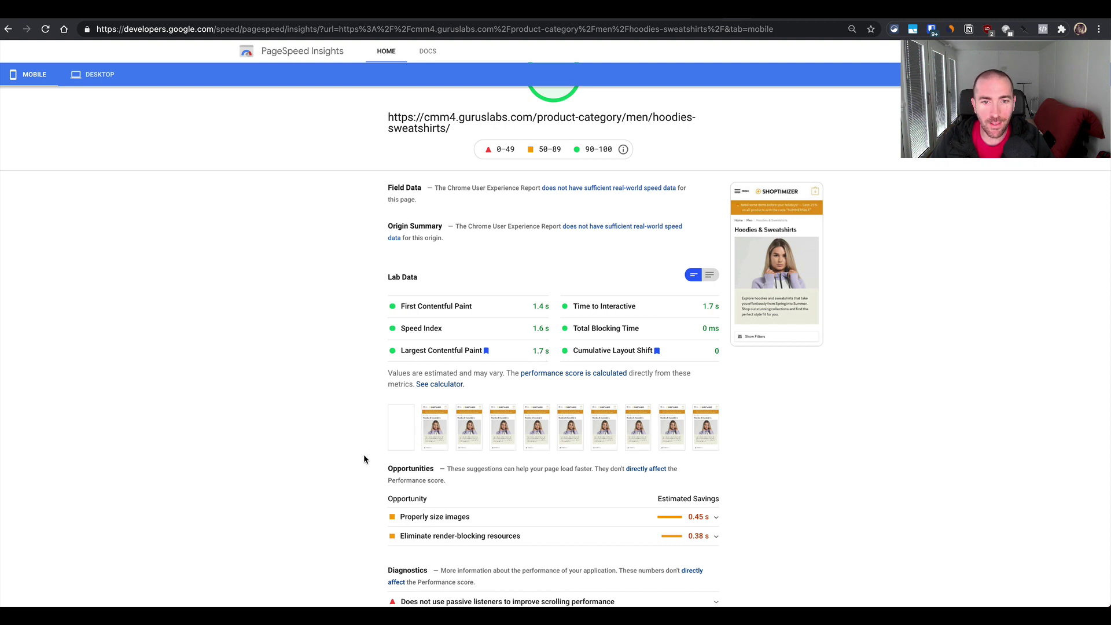
pyautogui.scroll(3, 363, 459)
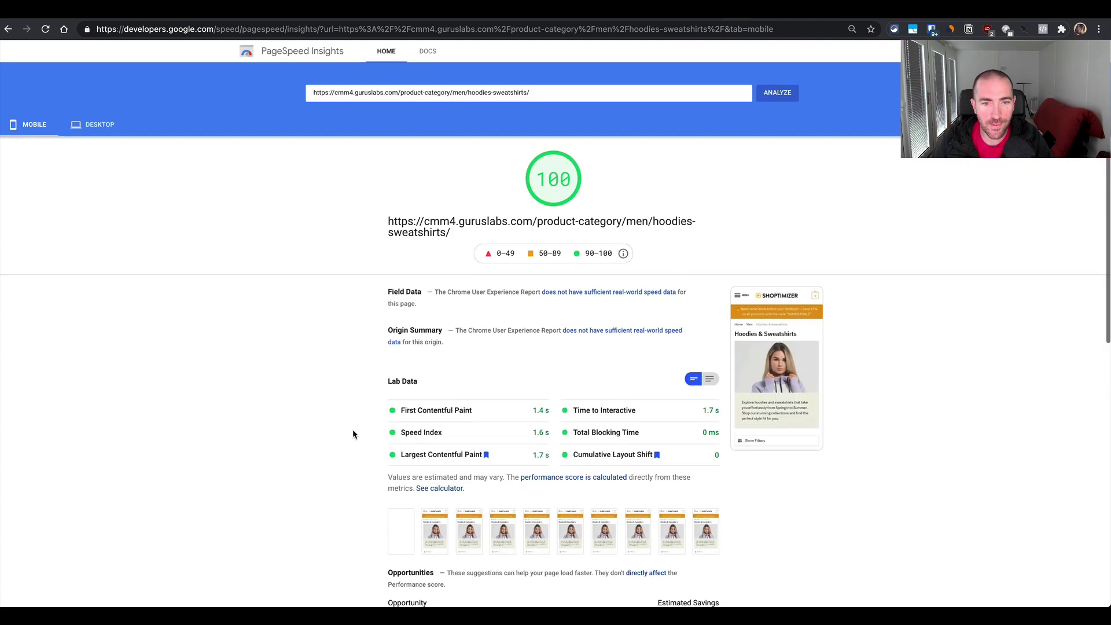
# - Return to the store's category page to check its header and banner, and bring up its PageSpeed Insights report again
pyautogui.hotkey('ctrl', 'Left')
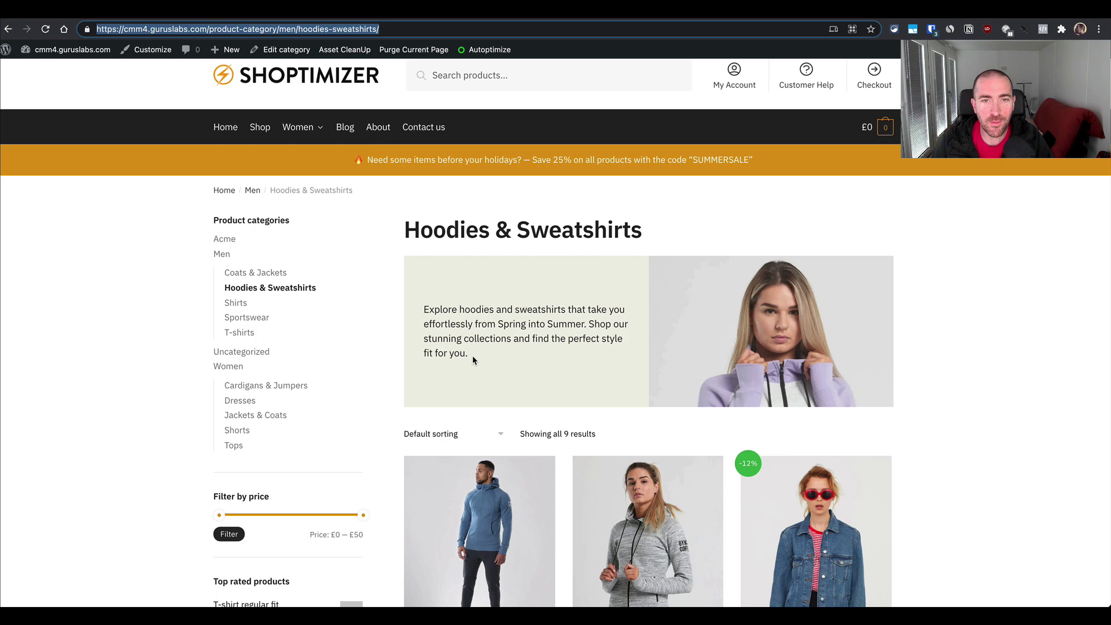
pyautogui.scroll(1, 473, 360)
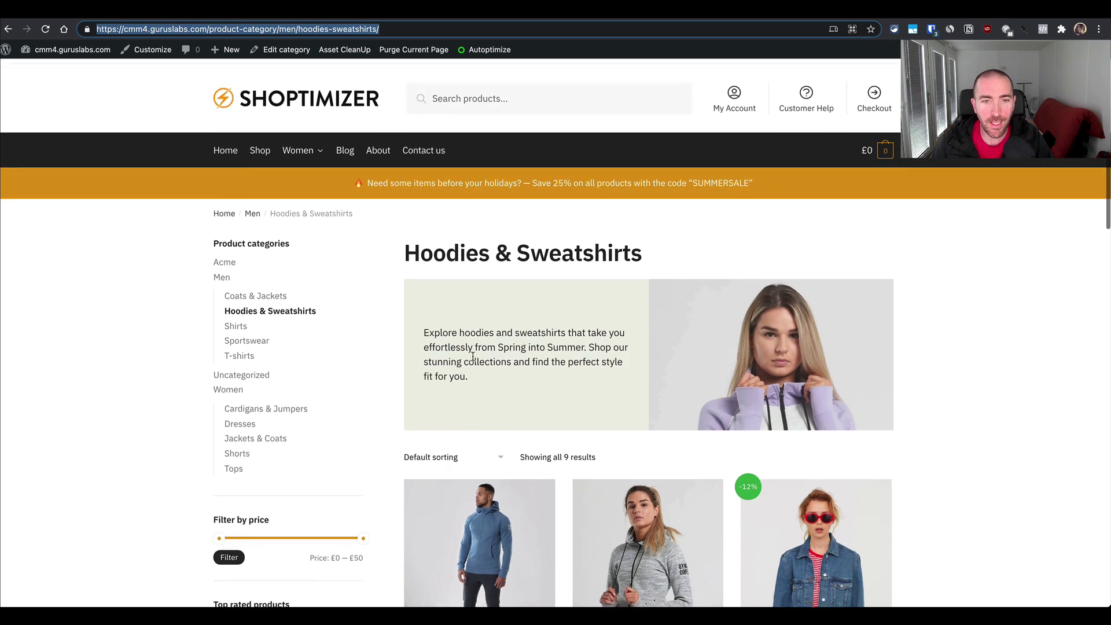
pyautogui.scroll(-1, 473, 357)
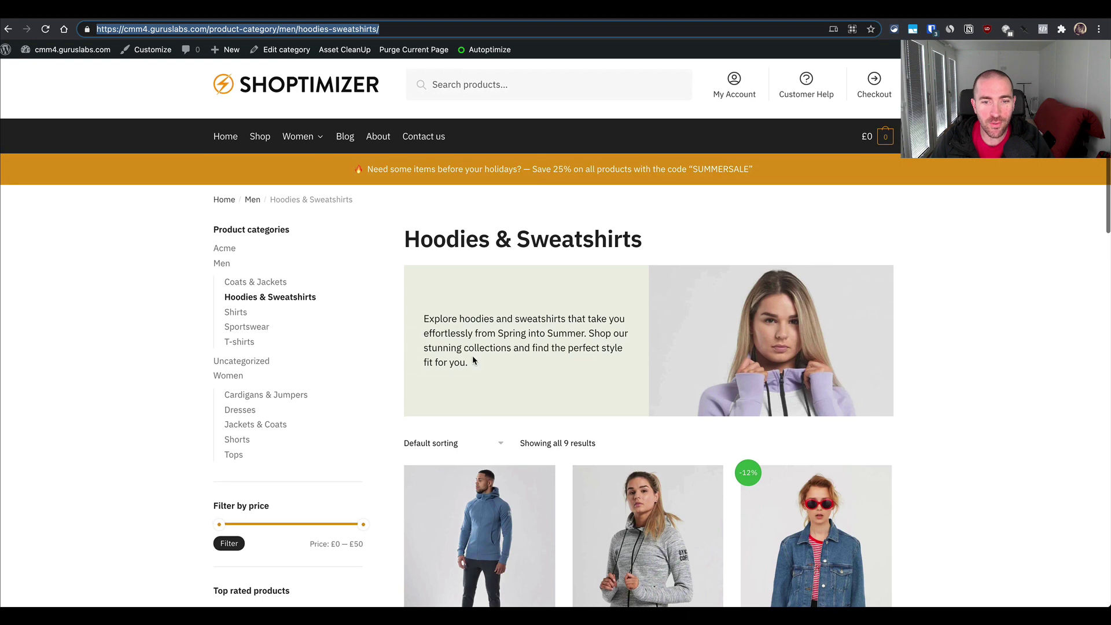
pyautogui.hotkey('ctrl', 'Right')
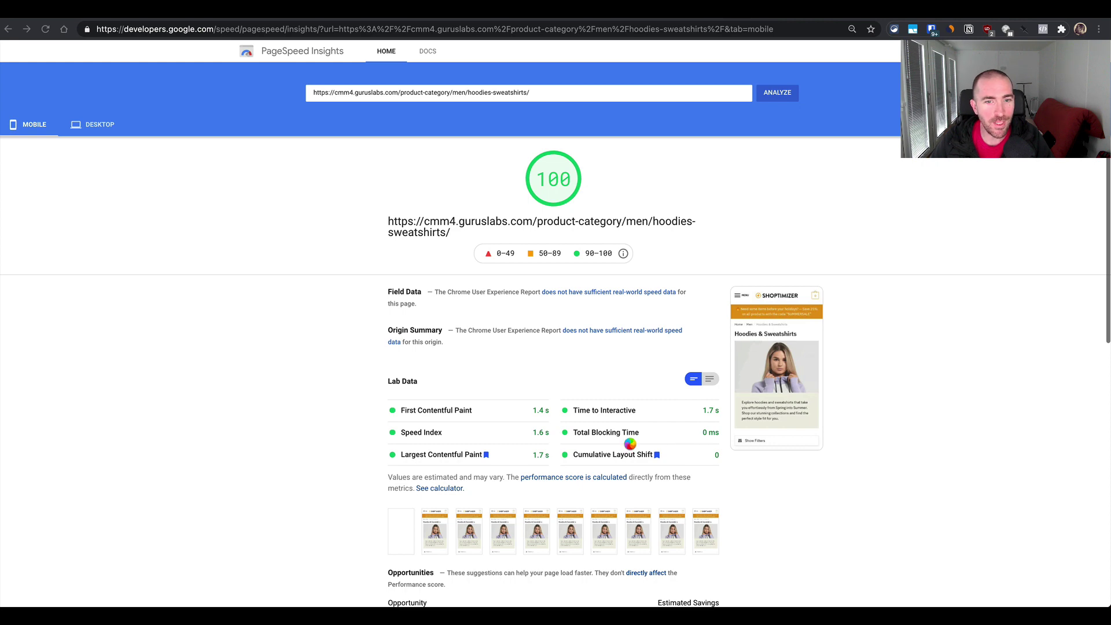
# - Go back to the Hoodies & Sweatshirts page and examine its banner, product grid and sidebar widgets down to the tags
pyautogui.hotkey('ctrl', 'Left')
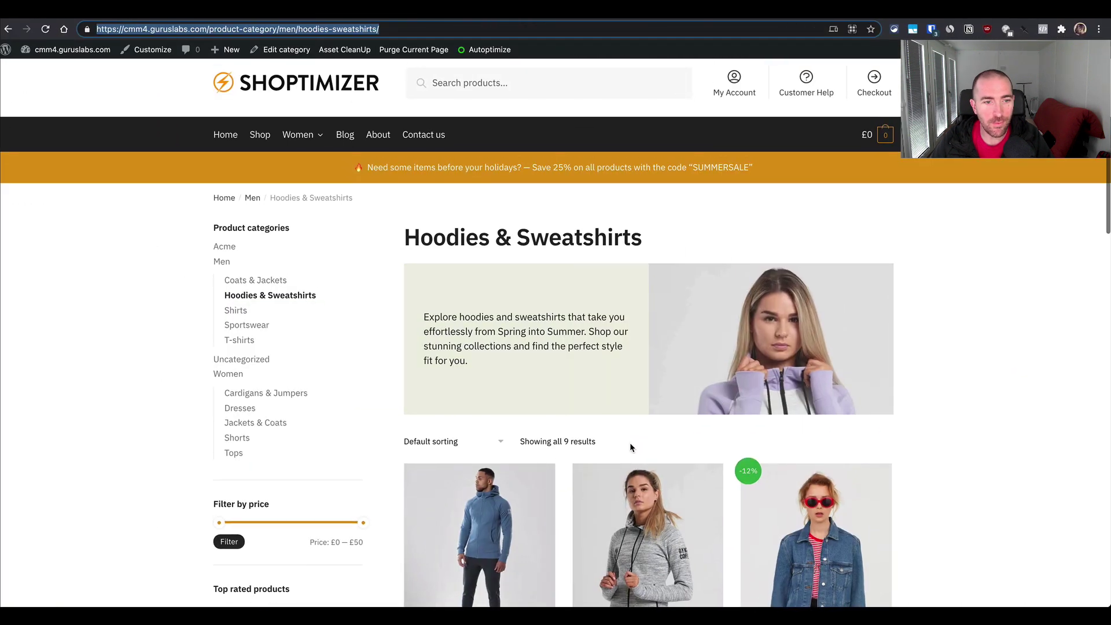
pyautogui.scroll(-1, 630, 444)
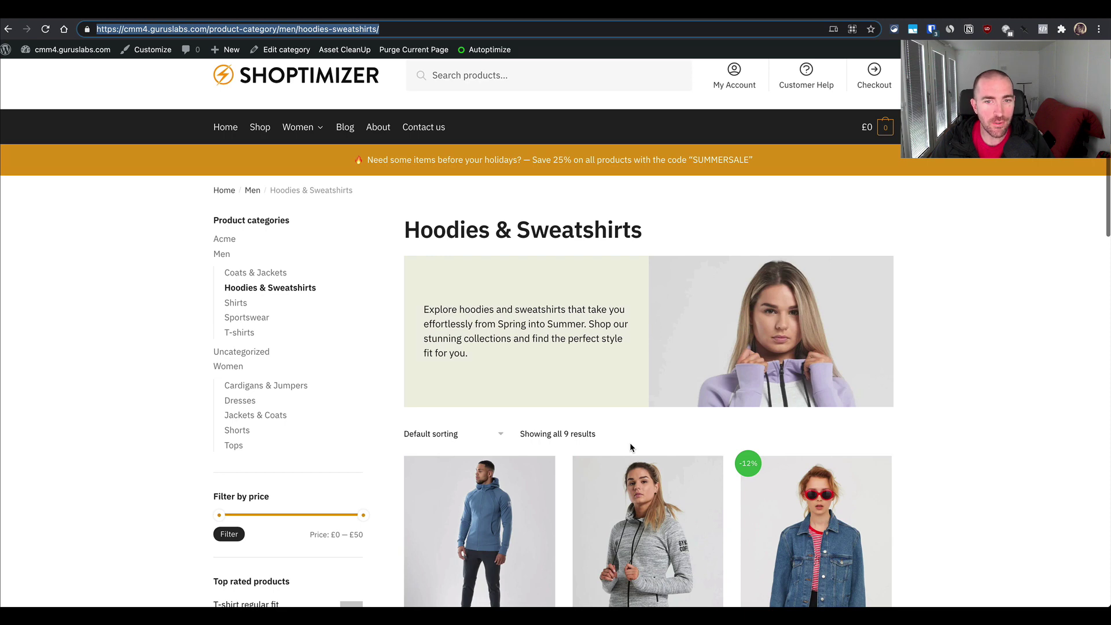
pyautogui.click(925, 242)
pyautogui.scroll(2, 925, 242)
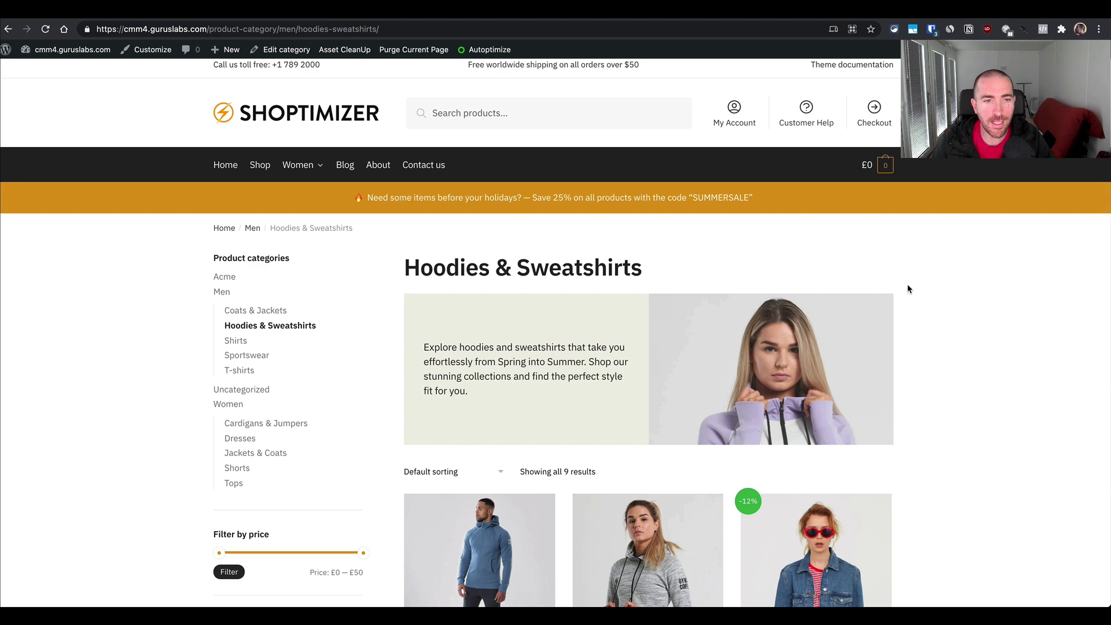
pyautogui.scroll(-2, 907, 289)
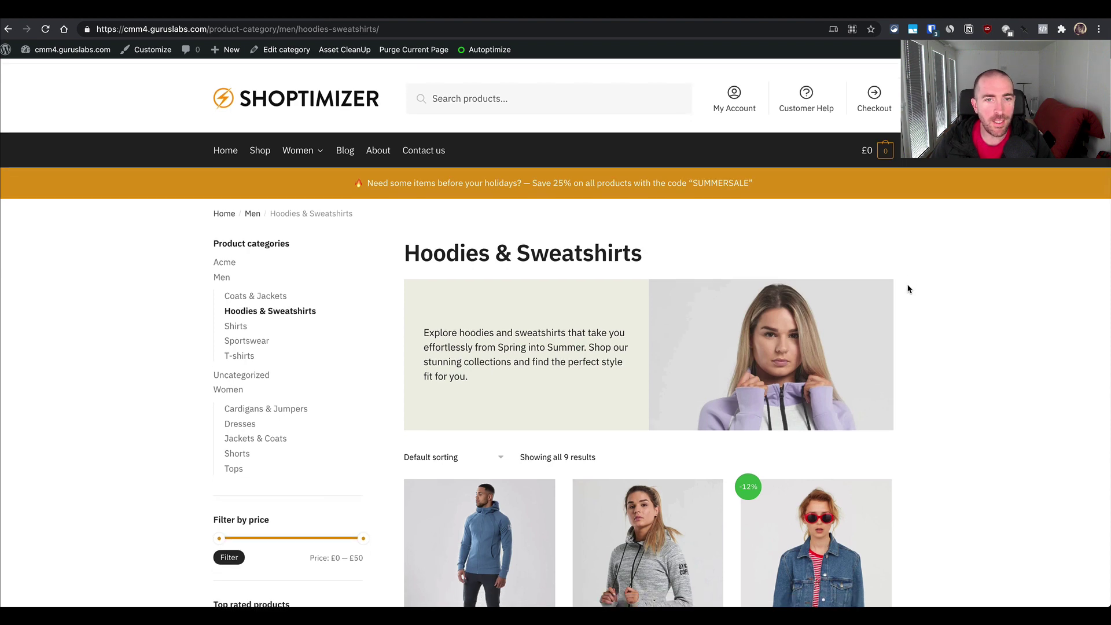
pyautogui.scroll(-1, 908, 289)
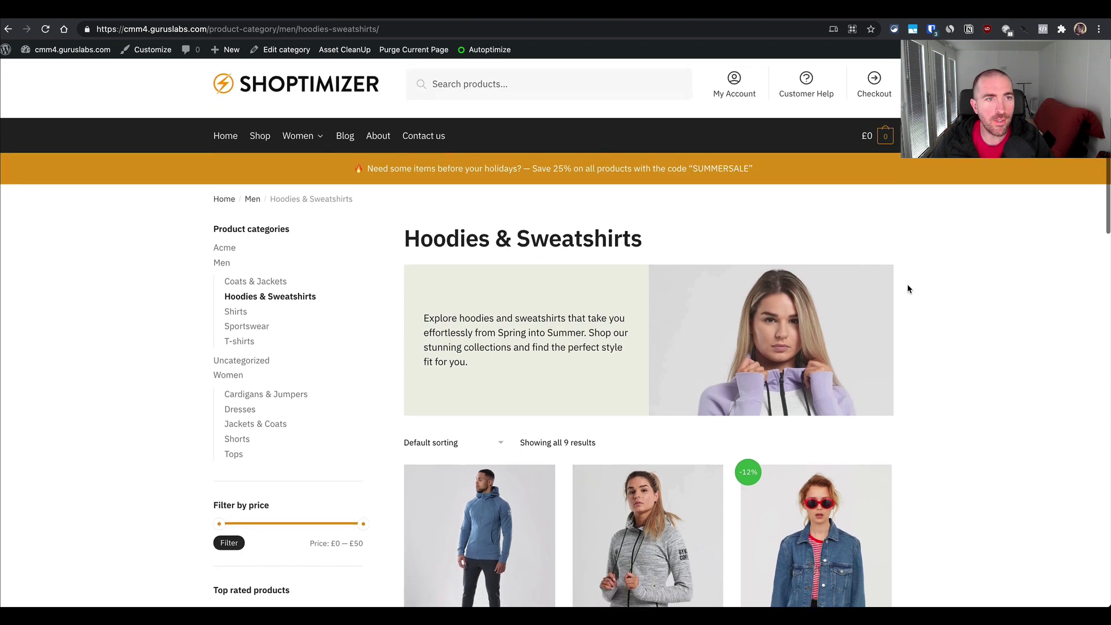
pyautogui.scroll(-3, 573, 301)
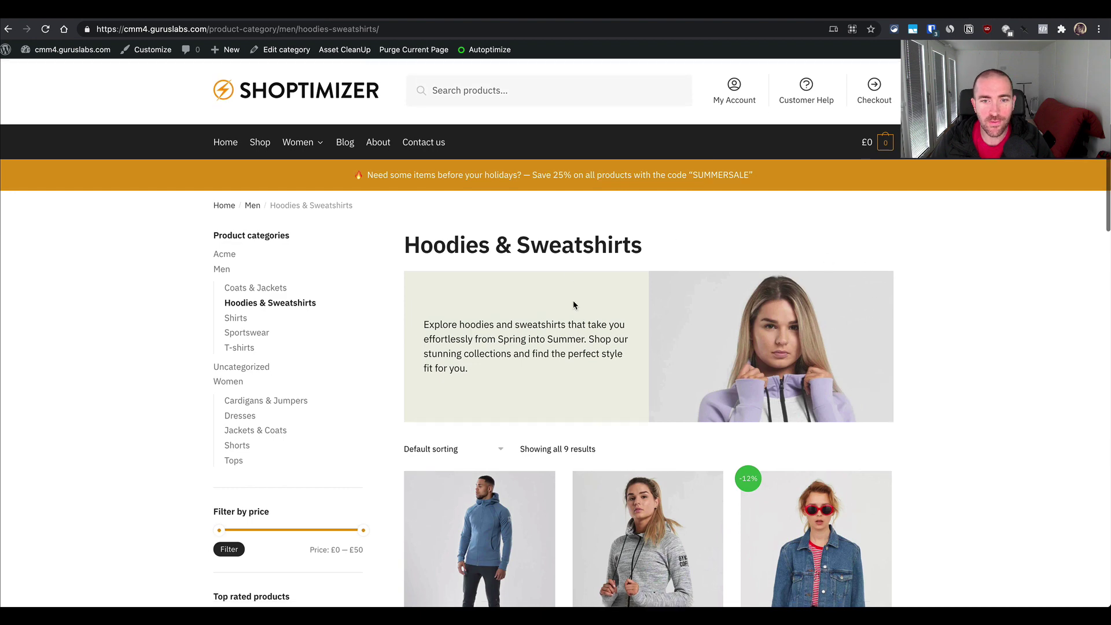
pyautogui.scroll(-3, 524, 299)
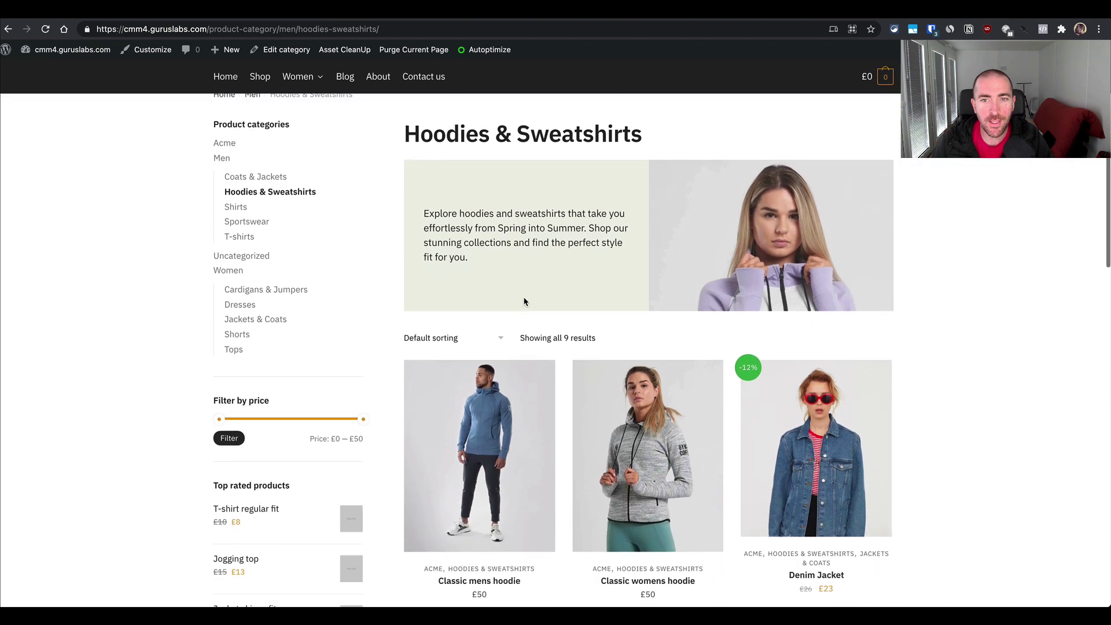
pyautogui.scroll(-1, 525, 301)
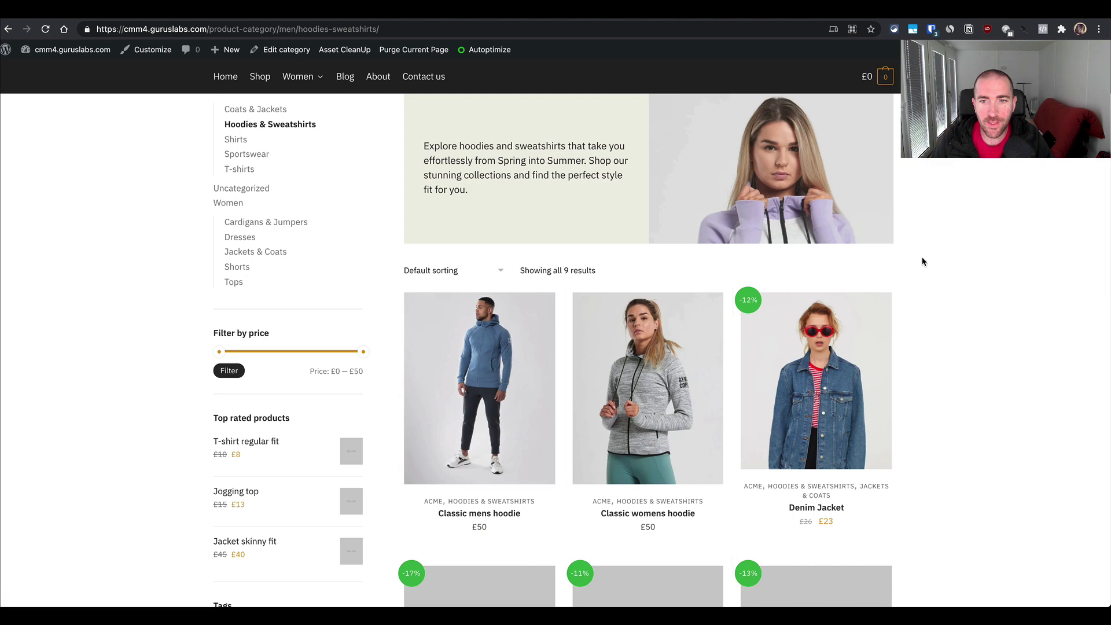
pyautogui.scroll(-7, 924, 261)
pyautogui.scroll(8, 793, 406)
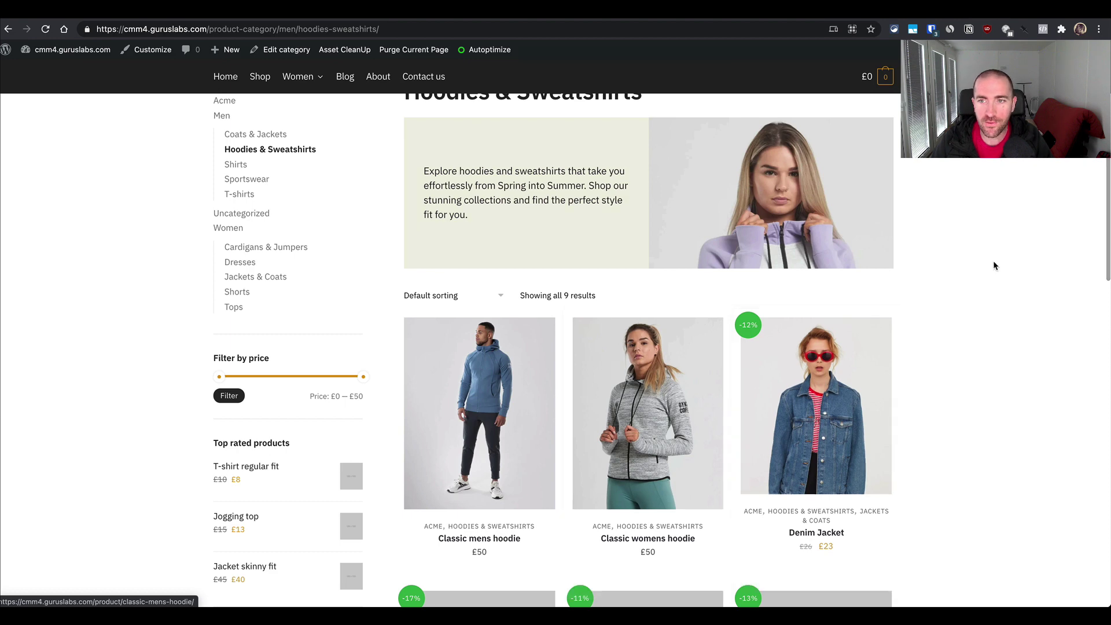
pyautogui.scroll(-1, 943, 331)
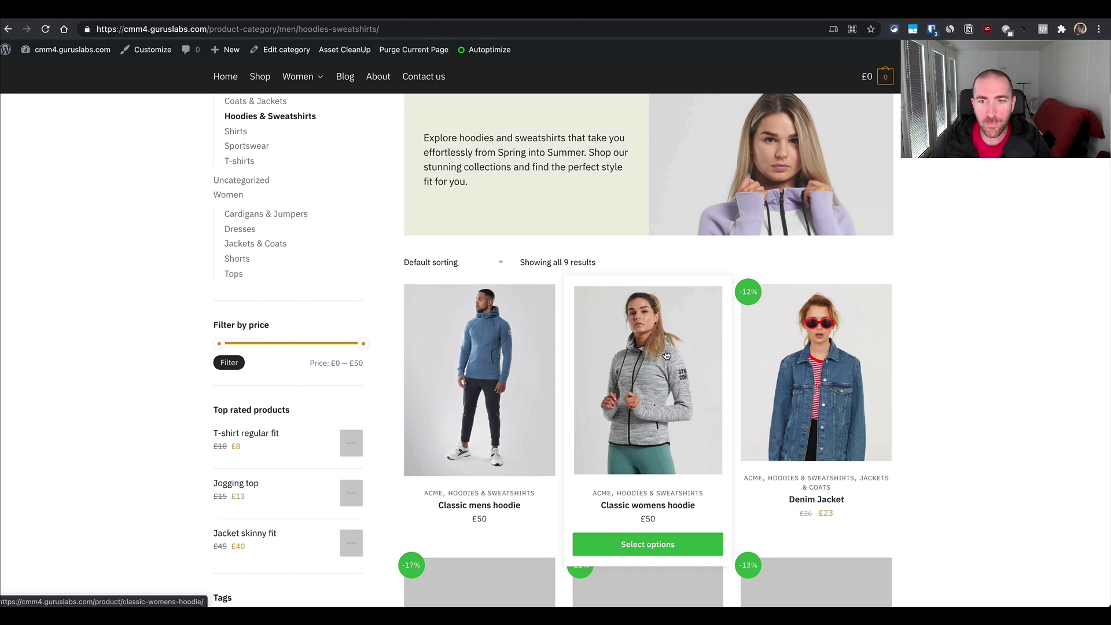
pyautogui.scroll(-1, 927, 280)
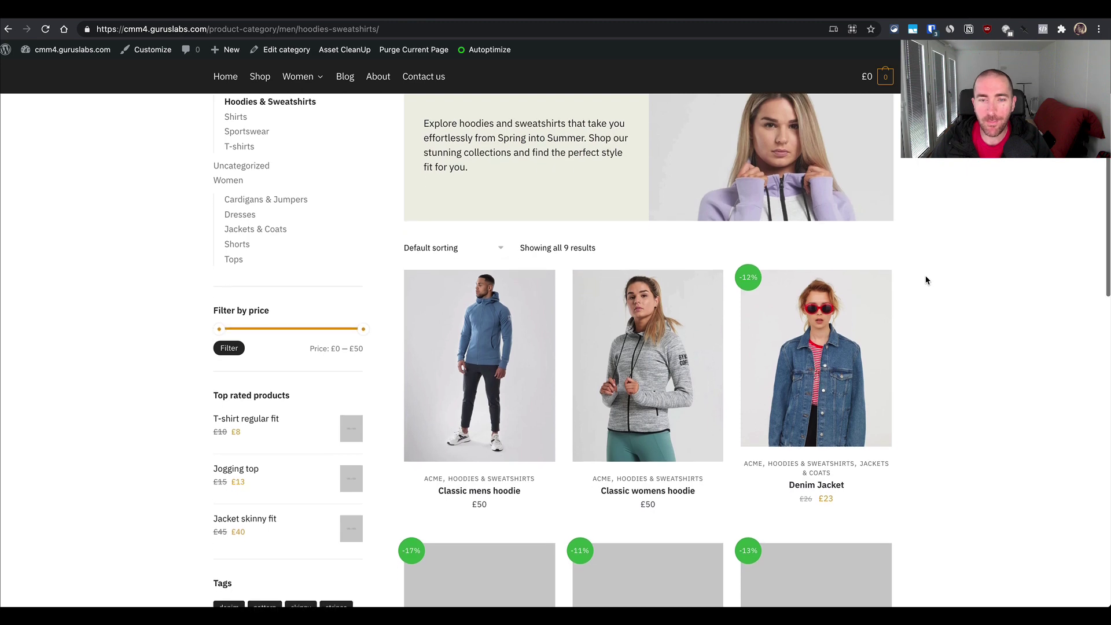
pyautogui.scroll(2, 926, 280)
pyautogui.scroll(-2, 926, 280)
pyautogui.scroll(-4, 926, 280)
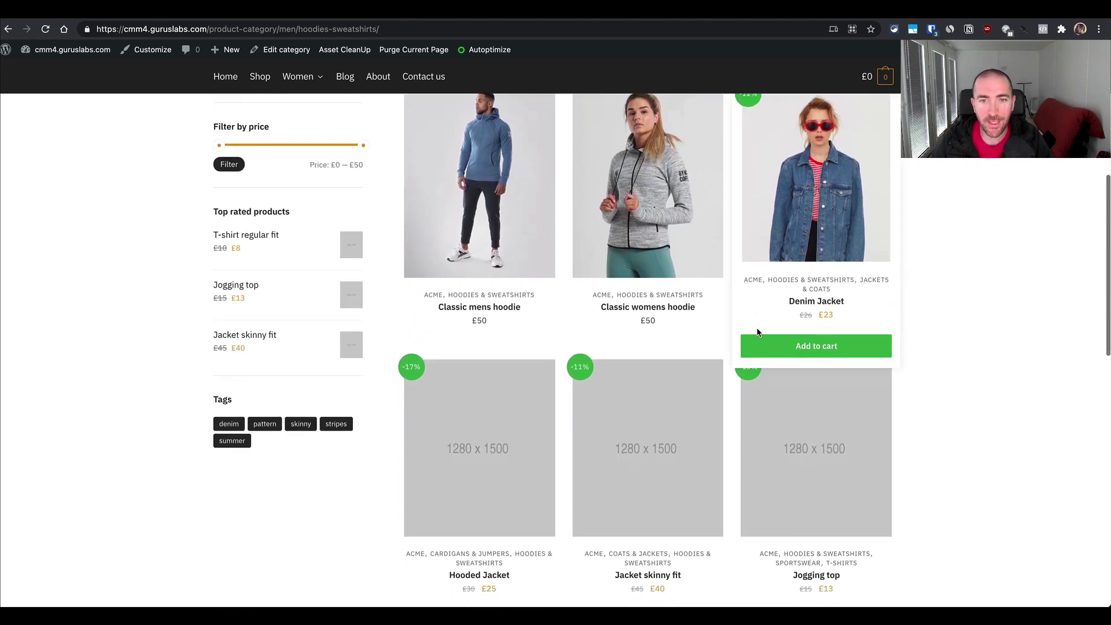
pyautogui.scroll(5, 757, 332)
pyautogui.scroll(-7, 927, 293)
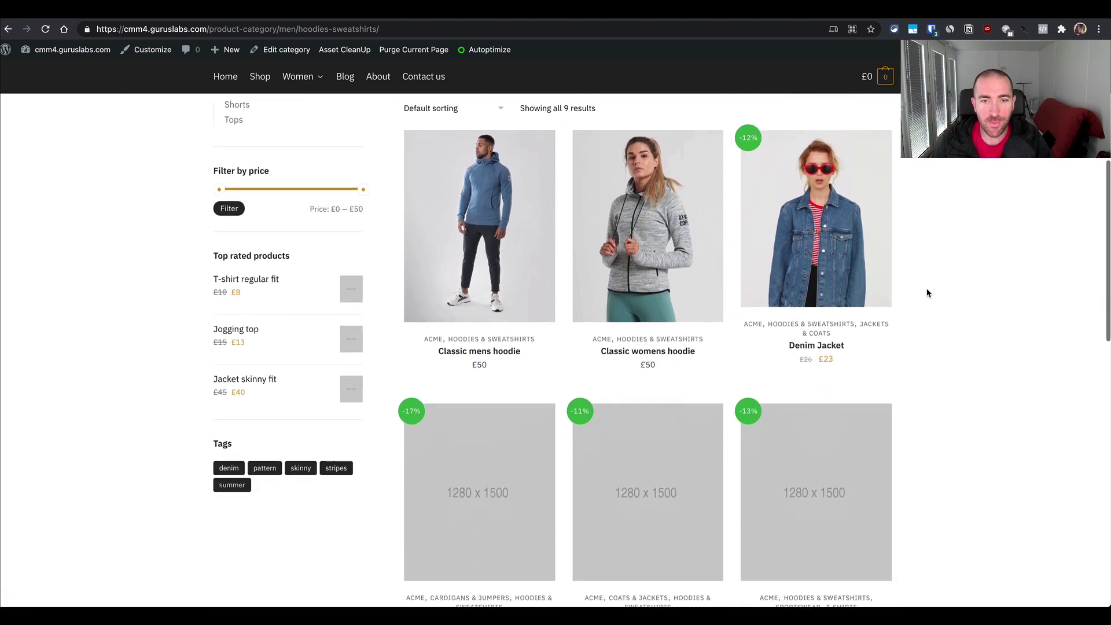
pyautogui.scroll(6, 920, 378)
pyautogui.scroll(7, 920, 378)
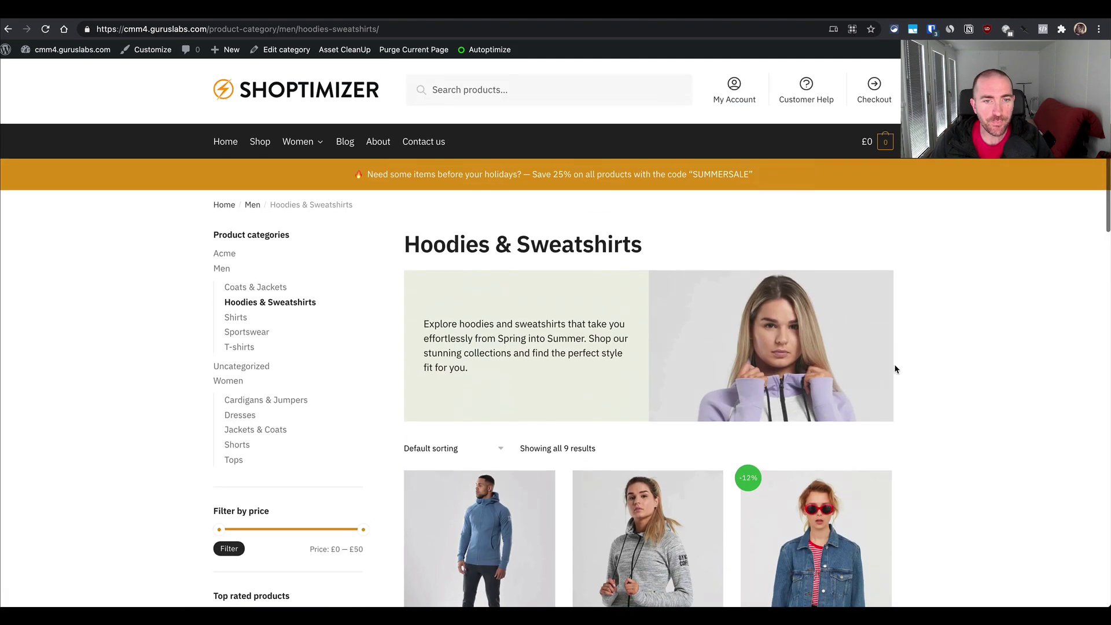
# - Check the Asset CleanUp Pro product page, switch to the store's WordPress admin and reload the installed plugins list
pyautogui.hotkey('ctrl', 'Tab')
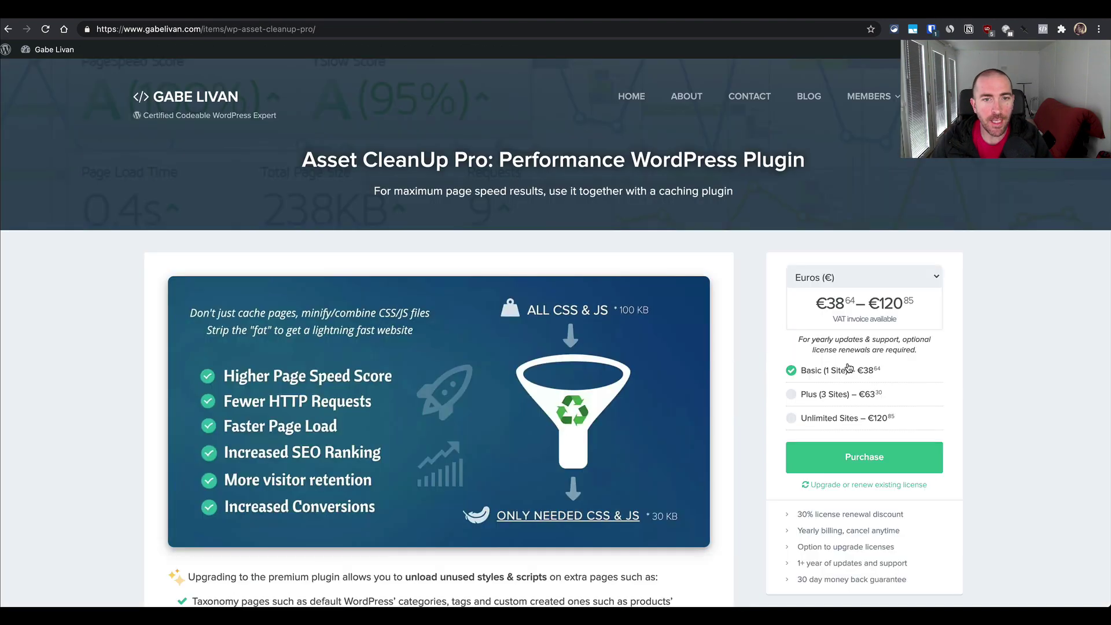
pyautogui.hotkey('ctrl', 'shift', 'Tab')
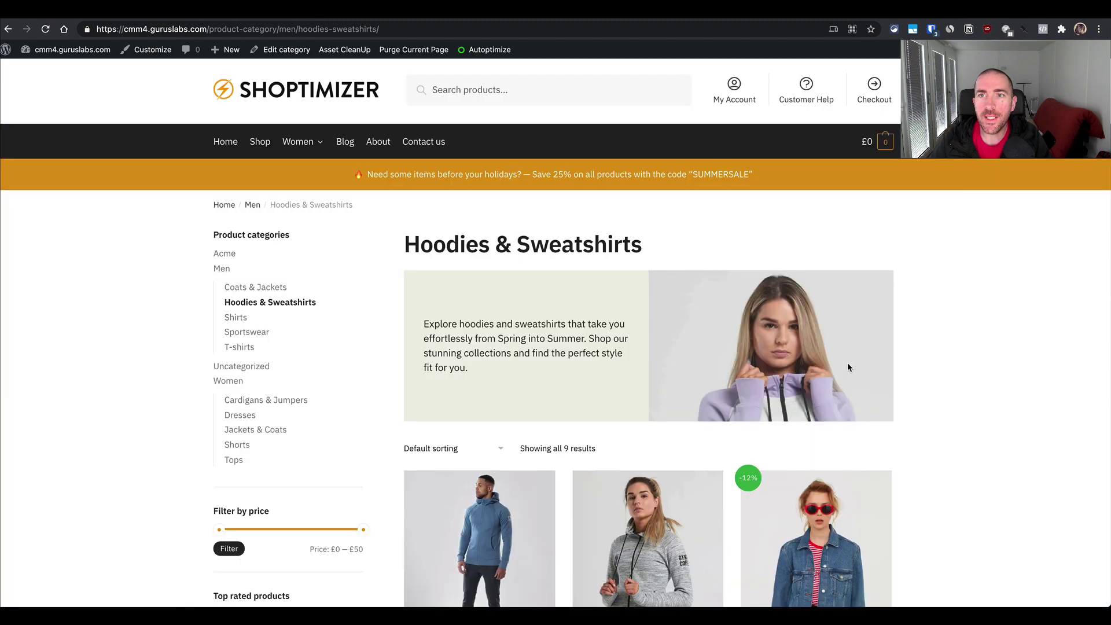
pyautogui.hotkey('ctrl', 'Tab')
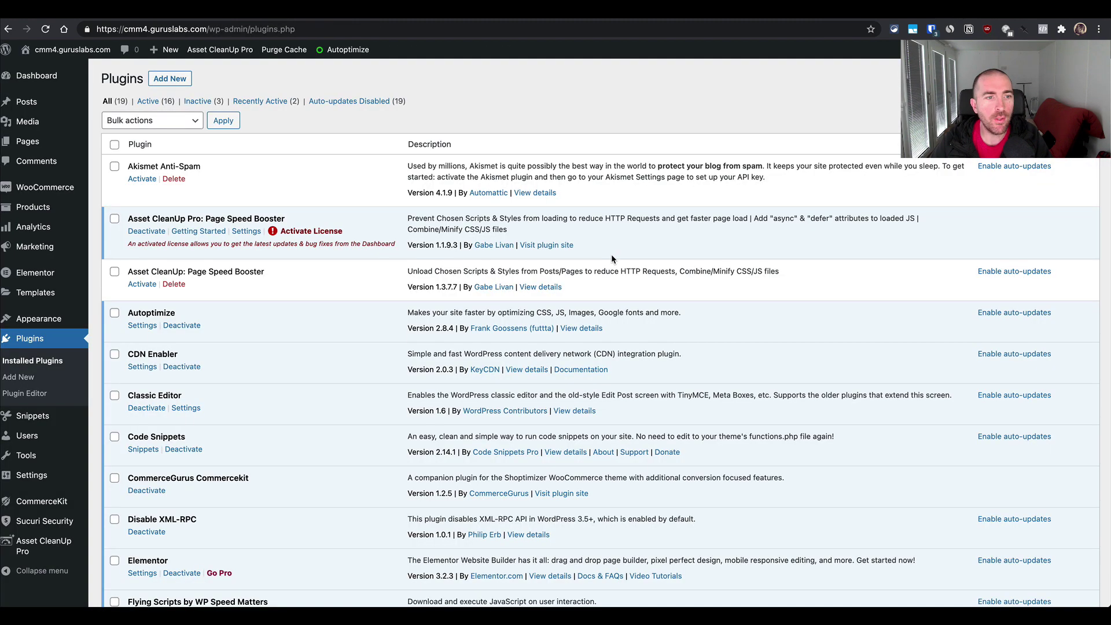
pyautogui.click(28, 362)
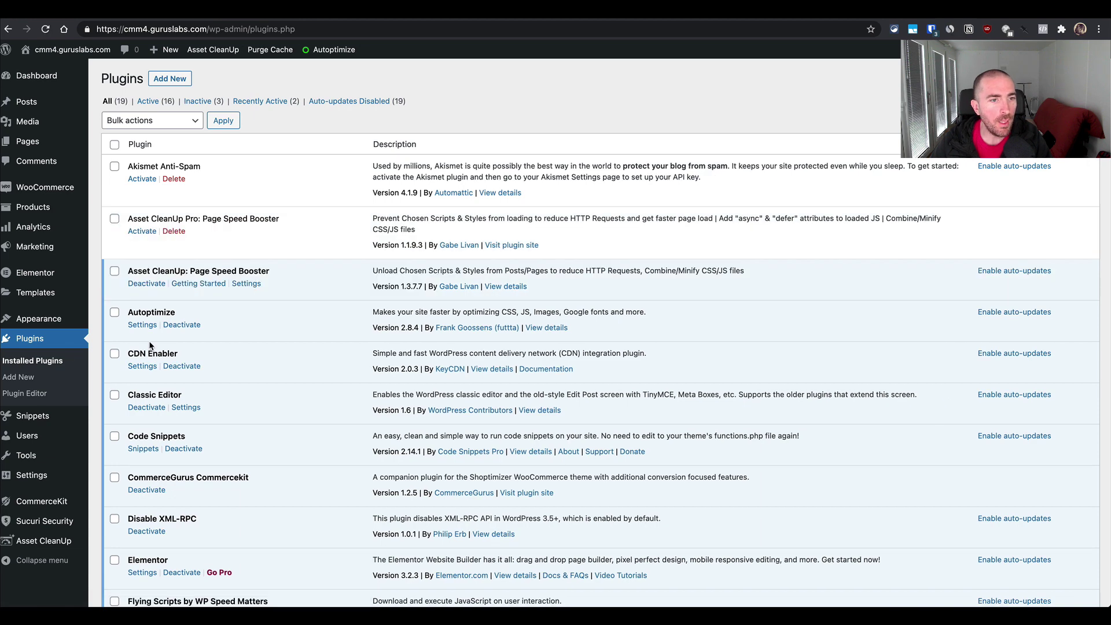
# - Open the Autoptimize plugin's settings and review its JavaScript, CSS, HTML and CDN options
pyautogui.moveTo(58, 300)
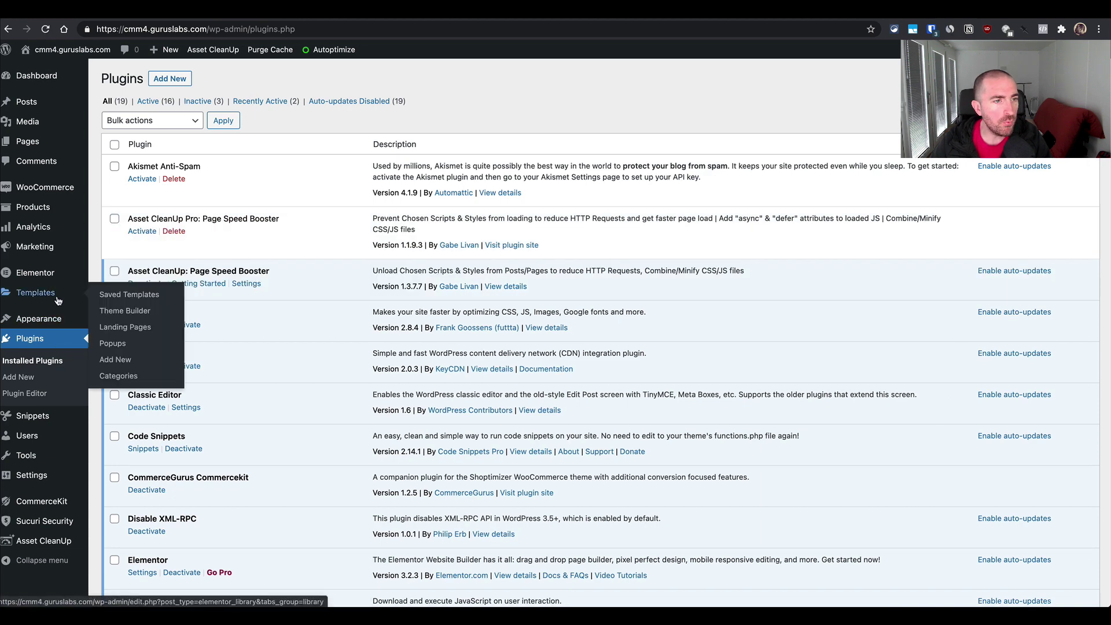
pyautogui.click(143, 325)
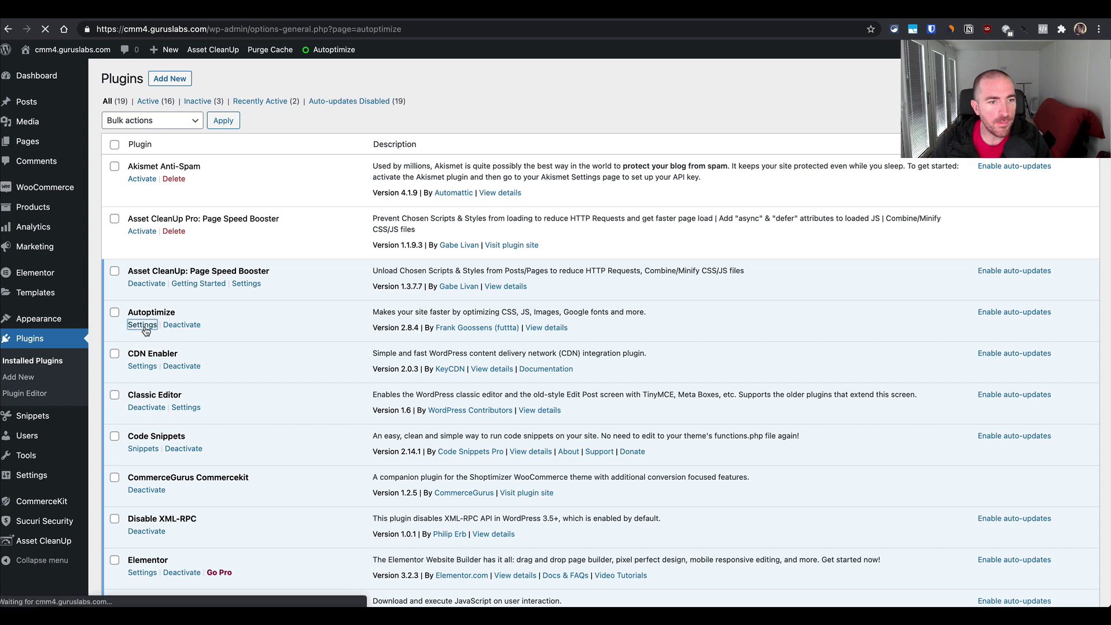
pyautogui.scroll(-3, 146, 331)
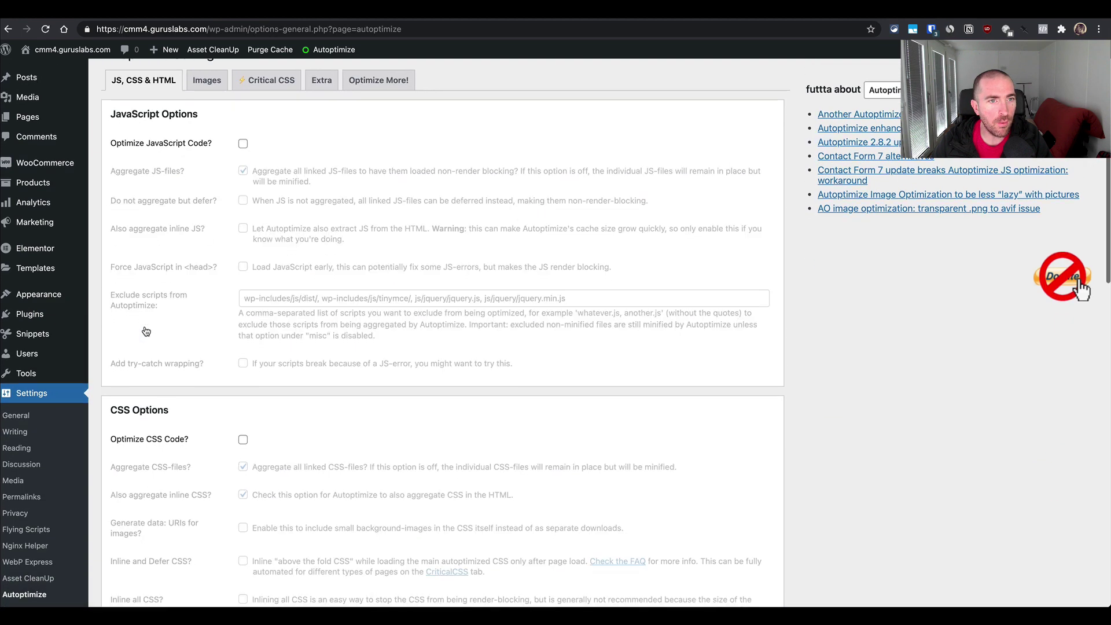
pyautogui.scroll(-10, 145, 330)
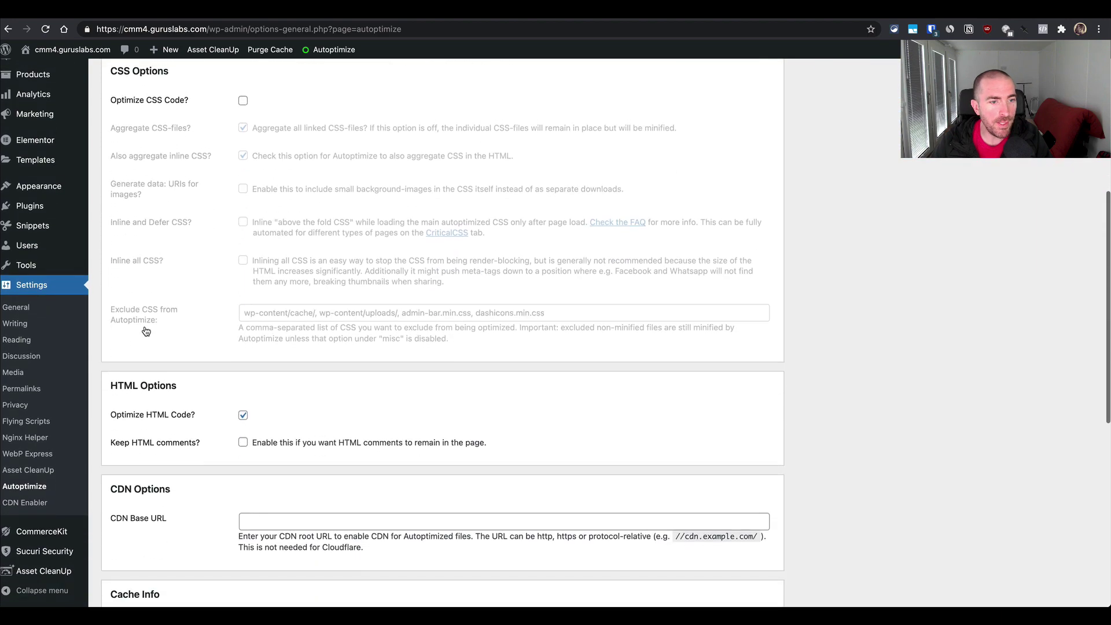
pyautogui.scroll(1, 146, 331)
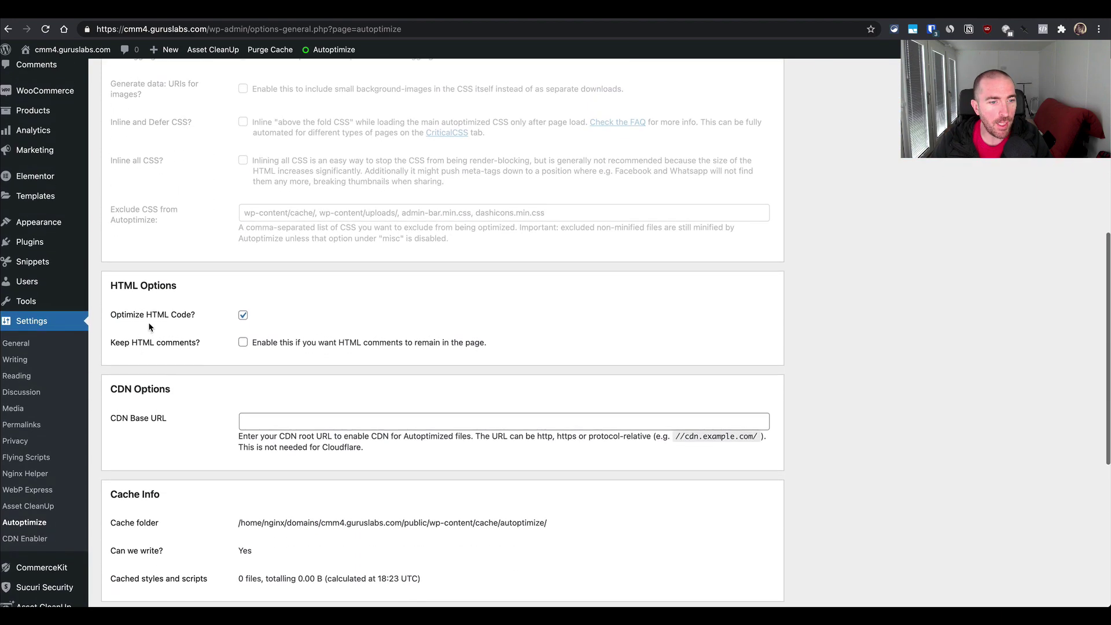
# - Check Autoptimize's image lazy-loading settings and its extra auto-optimizations, including the preloaded requests
pyautogui.scroll(10, 148, 324)
pyautogui.scroll(1, 149, 323)
pyautogui.click(206, 104)
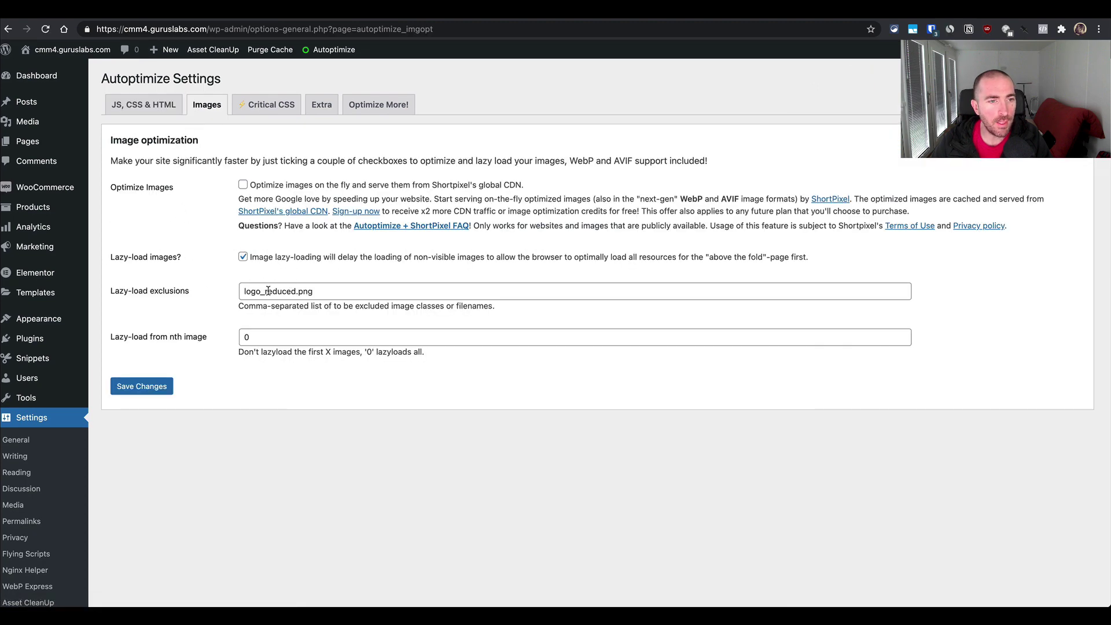
pyautogui.click(322, 109)
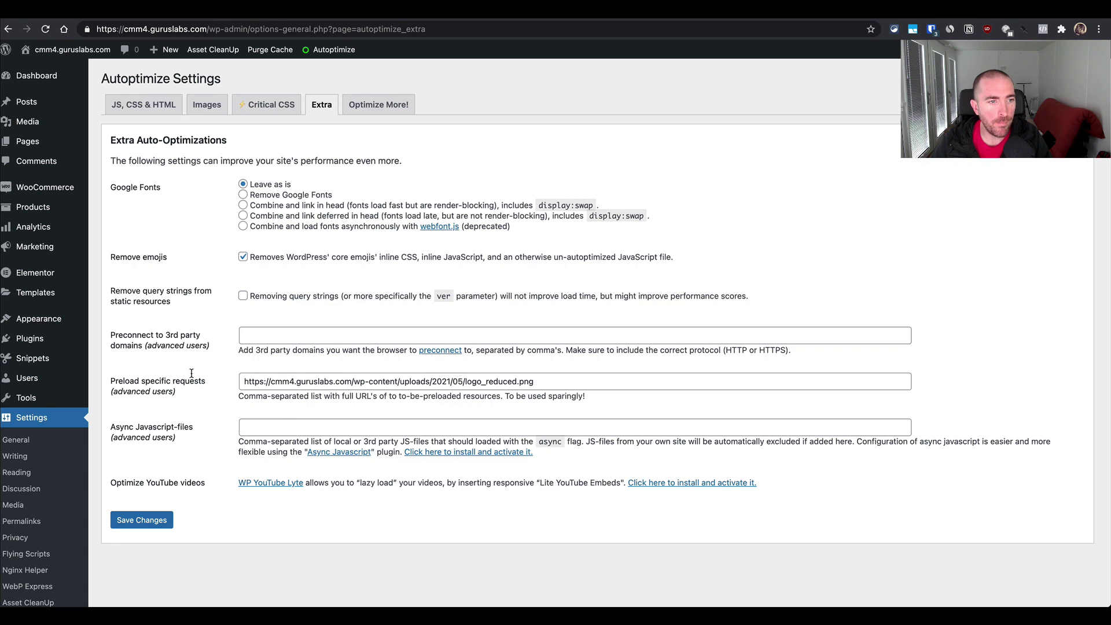
# - Go to the code snippets list and open the "preload wc featured img on pdp" and "preload cat thumb" snippets for editing
pyautogui.click(46, 366)
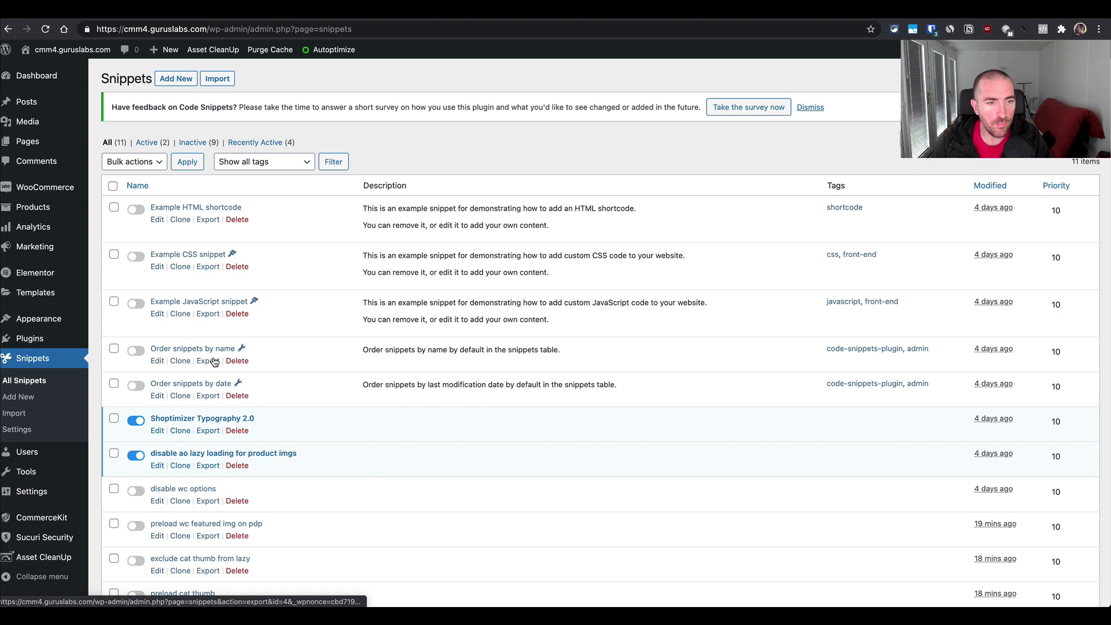
pyautogui.scroll(-3, 214, 362)
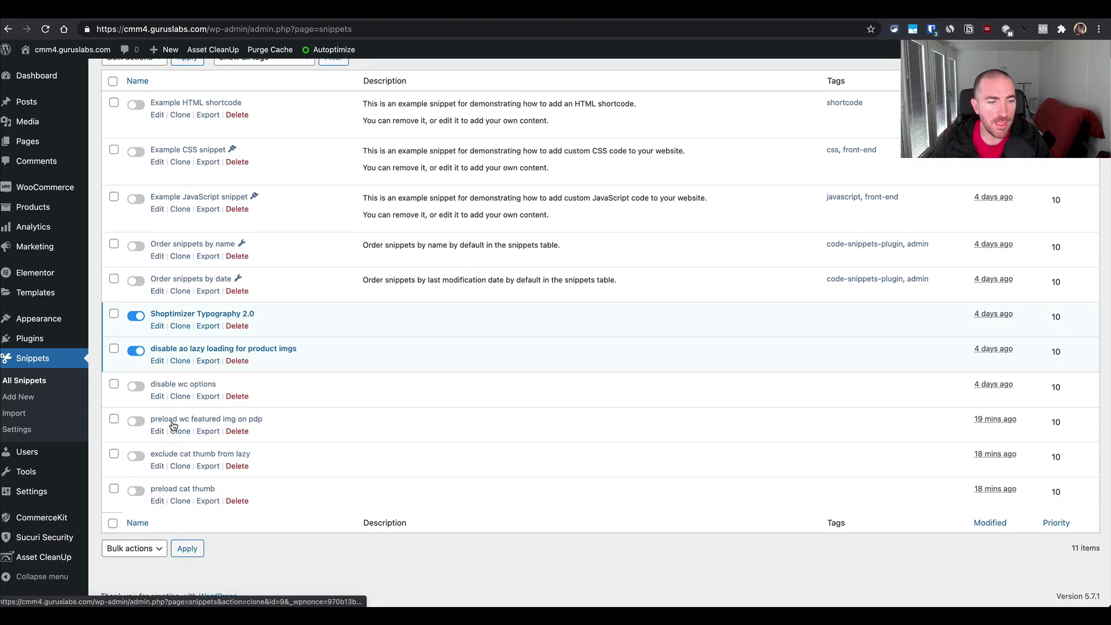
pyautogui.click(173, 420)
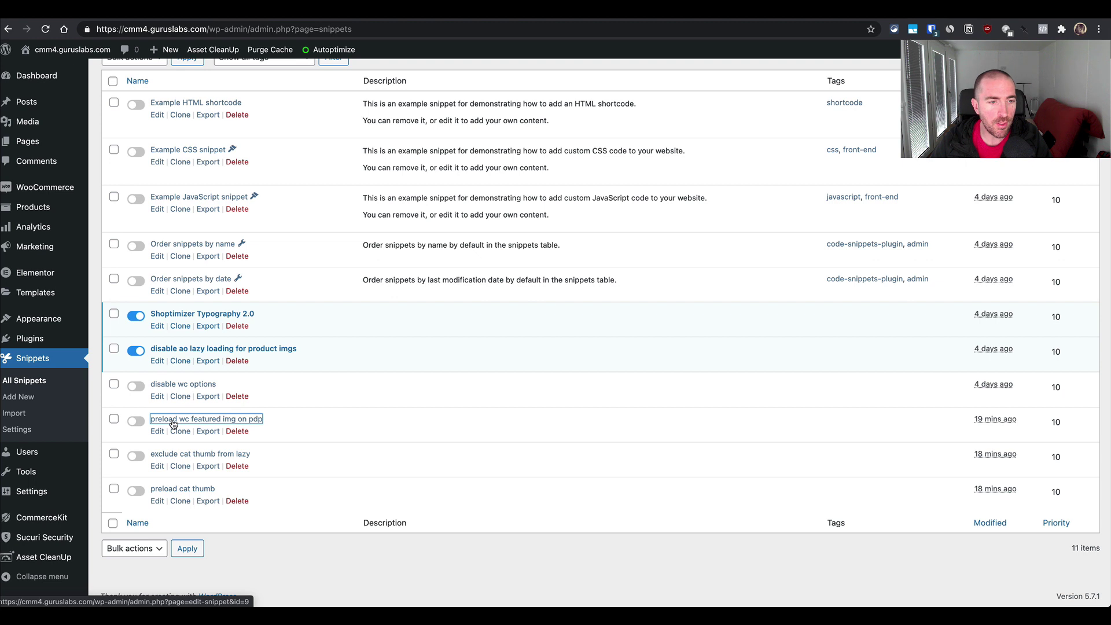
pyautogui.click(169, 489)
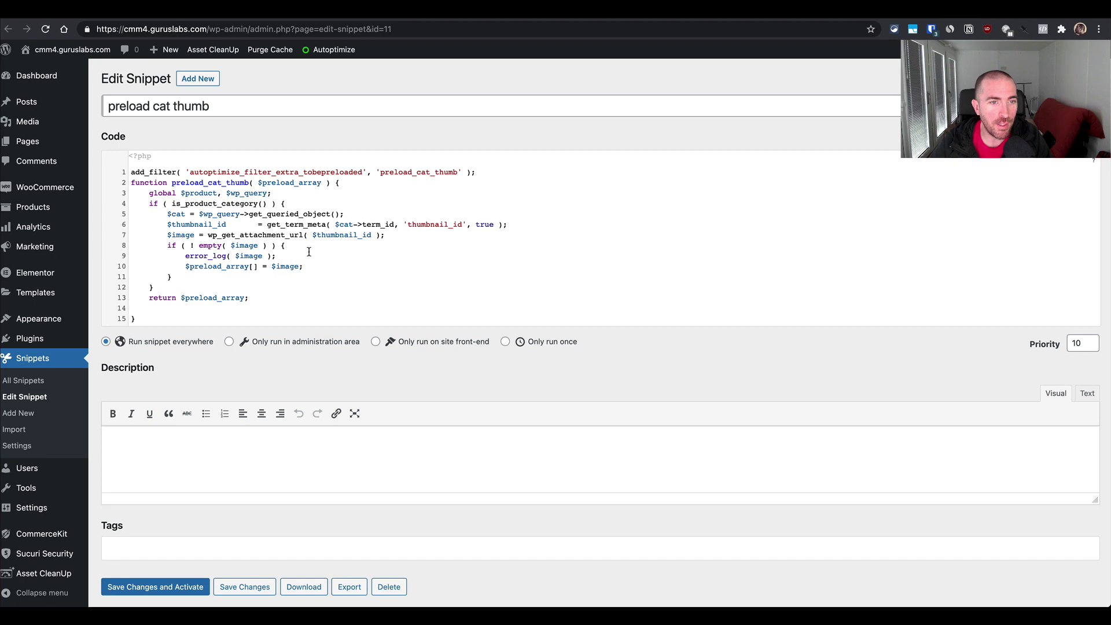
# - Remove the error_log( $image ) line from the "preload cat thumb" snippet, then save and activate it
pyautogui.moveTo(278, 257); pyautogui.dragTo(90, 261)
pyautogui.press('BackSpace')
pyautogui.press('BackSpace')
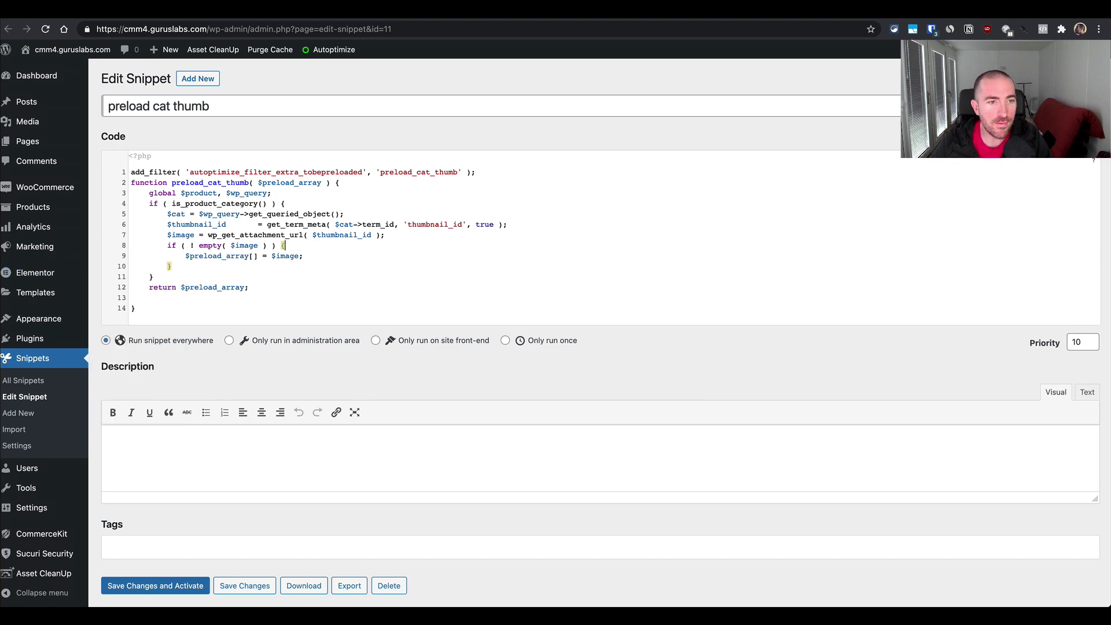
pyautogui.scroll(-1, 207, 394)
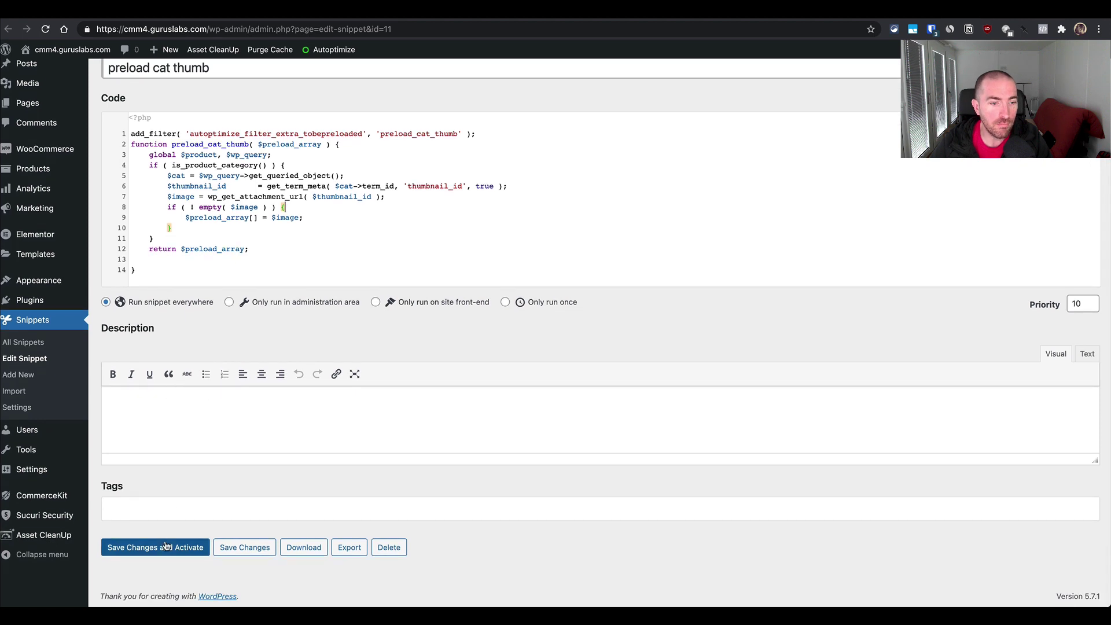
pyautogui.click(166, 547)
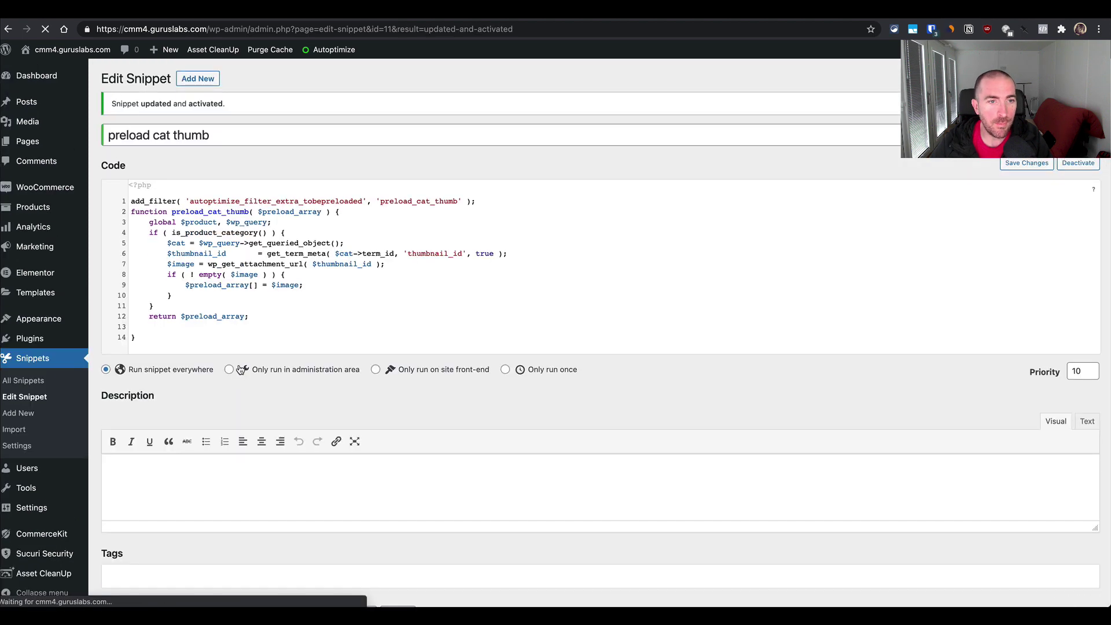
# - Return to the snippets list, reload it and deactivate the "preload cat thumb" snippet
pyautogui.hotkey('ctrl', 'Tab')
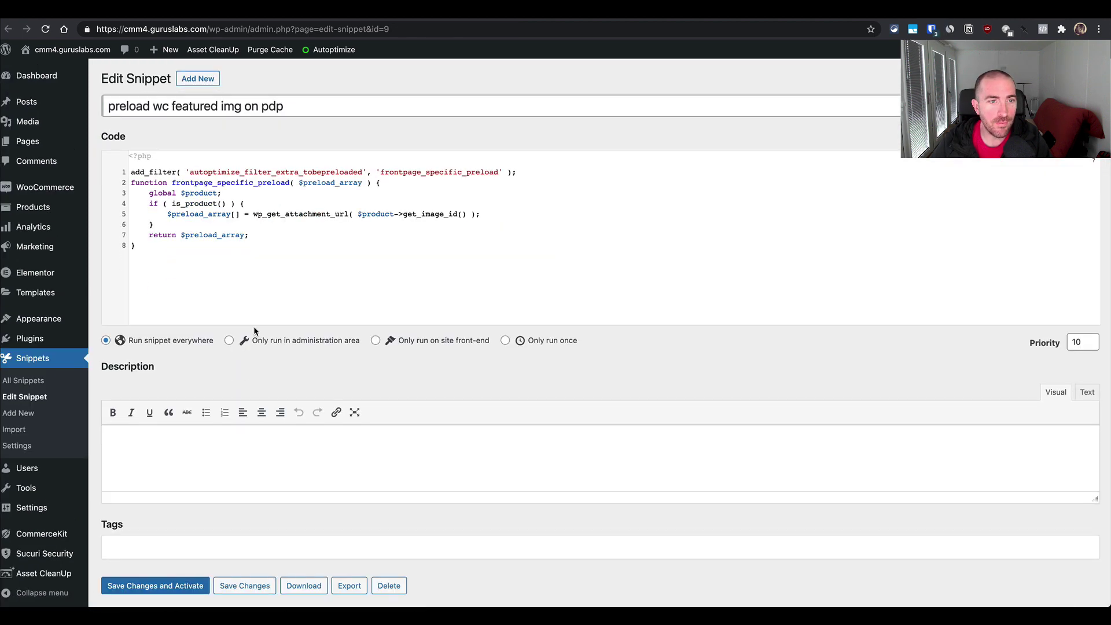
pyautogui.hotkey('ctrl', 'Tab')
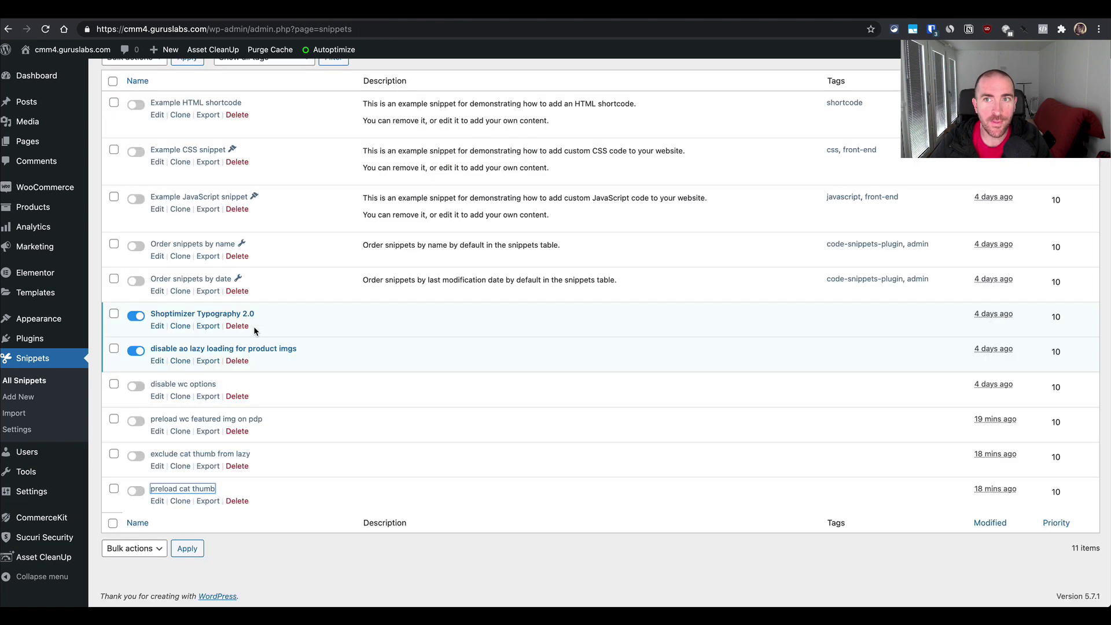
pyautogui.press('super+r')
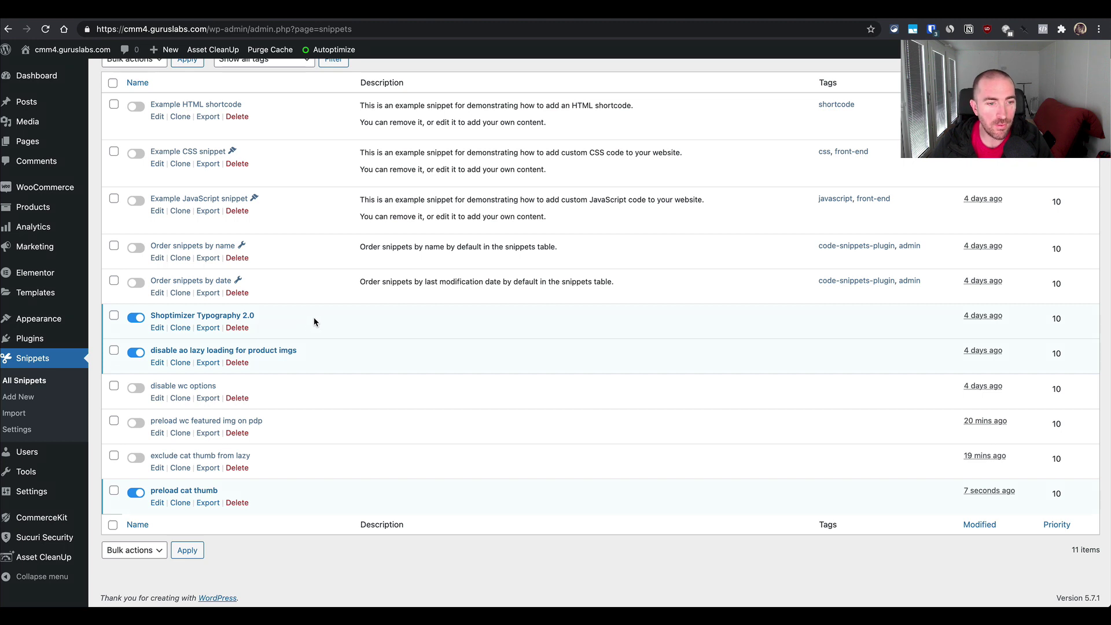
pyautogui.click(135, 494)
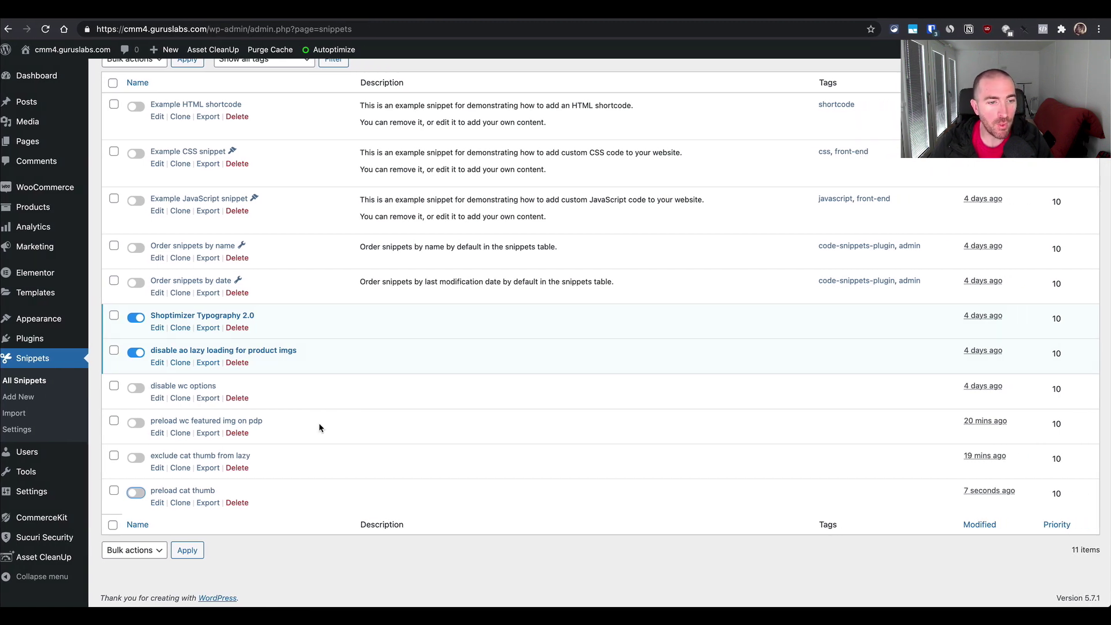
# - Switch back to the store's Hoodies & Sweatshirts category page, reload it and examine the banner's description text and image
pyautogui.scroll(2, 246, 379)
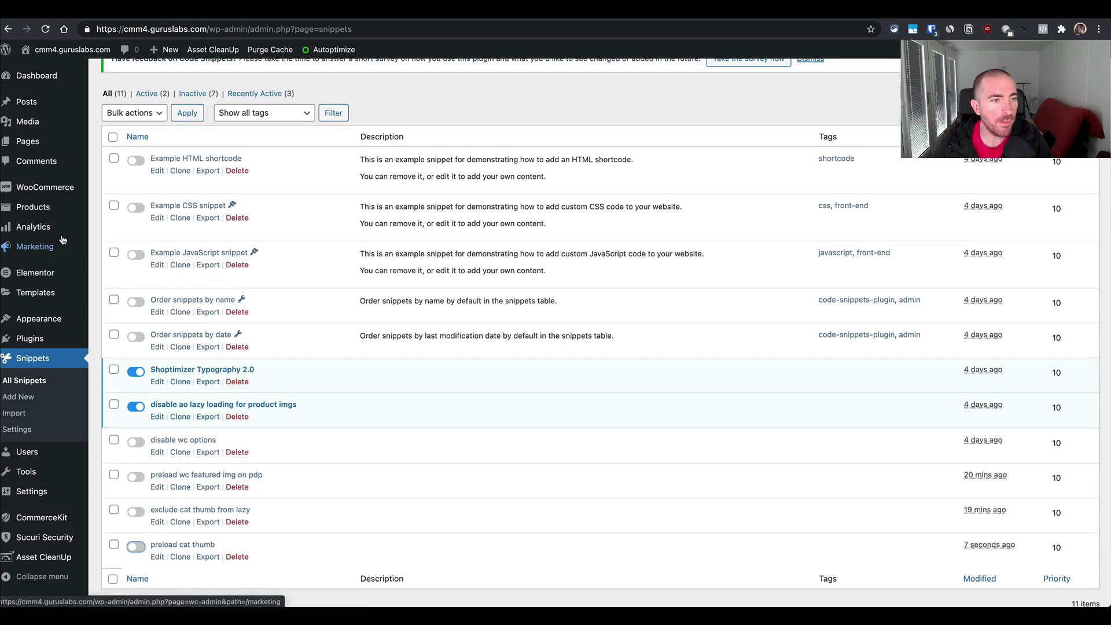
pyautogui.moveTo(69, 192)
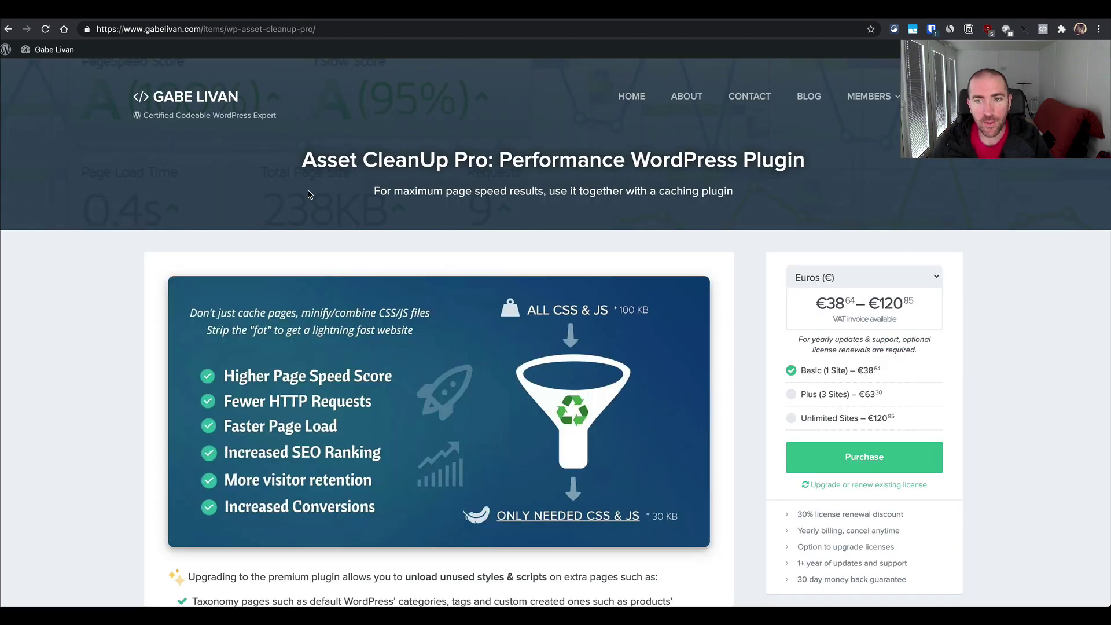
pyautogui.hotkey('ctrl', 'Tab')
pyautogui.hotkey('ctrl', 'Tab')
pyautogui.hotkey('ctrl', 'Tab')
pyautogui.hotkey('ctrl', 'Tab')
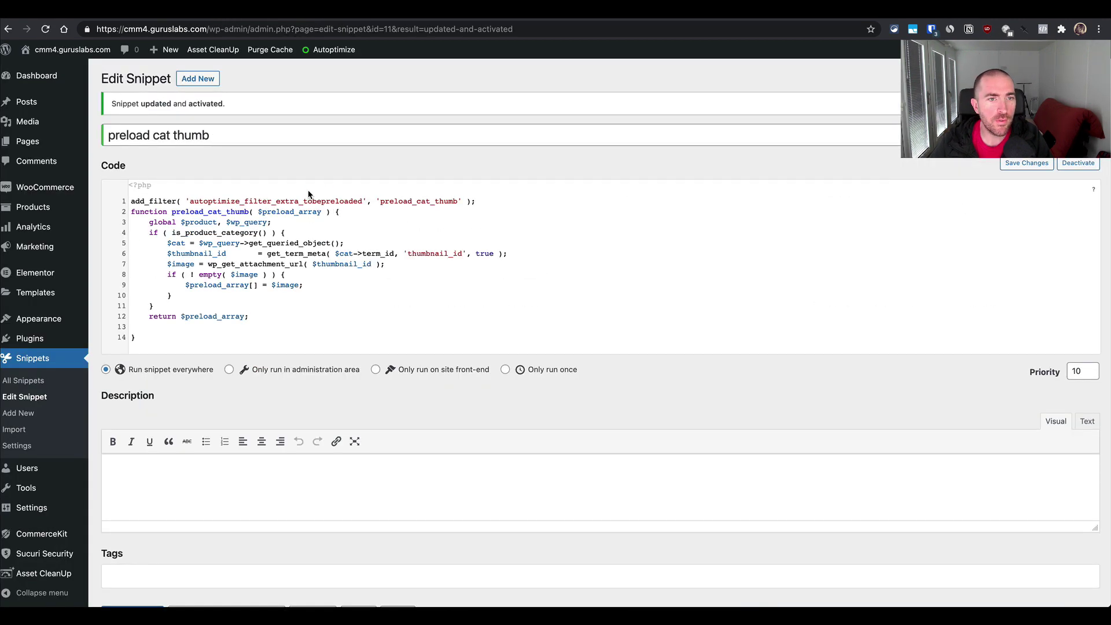
pyautogui.press('super+r')
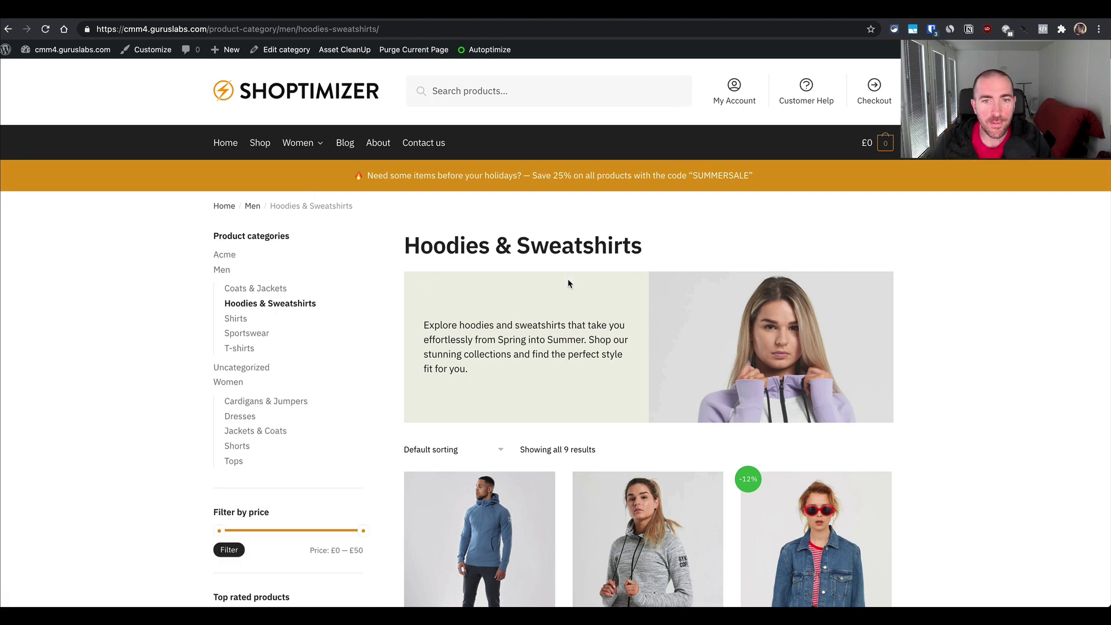
pyautogui.scroll(-2, 564, 318)
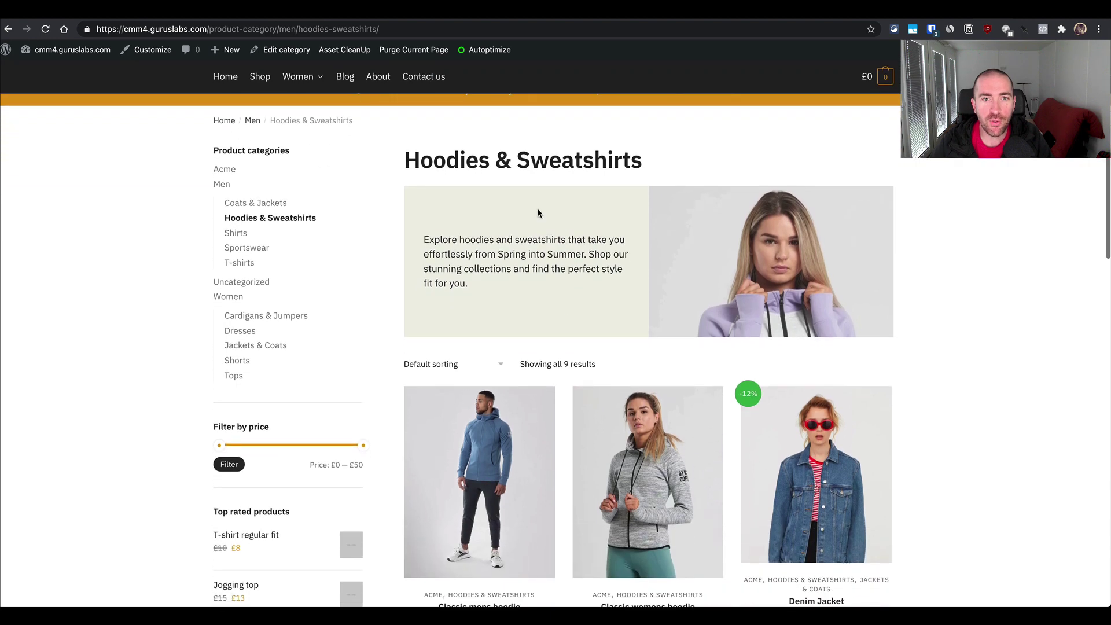
pyautogui.moveTo(442, 236); pyautogui.dragTo(494, 296)
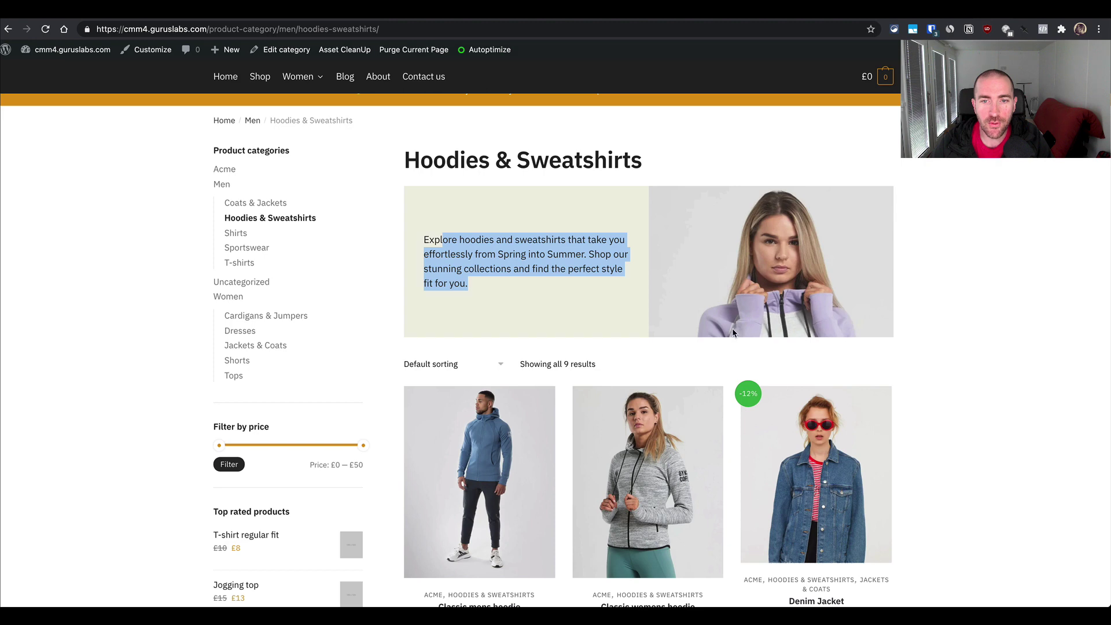
# - Open the developer tools docked to the right, turn on mobile device emulation and reload the category page
pyautogui.press('super+alt+i')
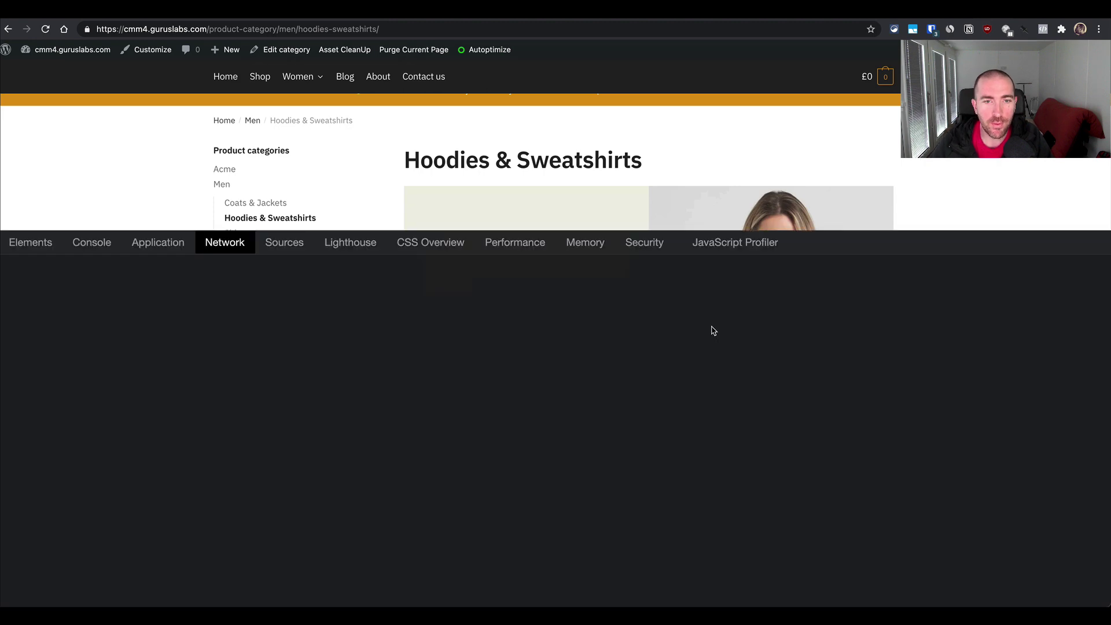
pyautogui.click(1074, 243)
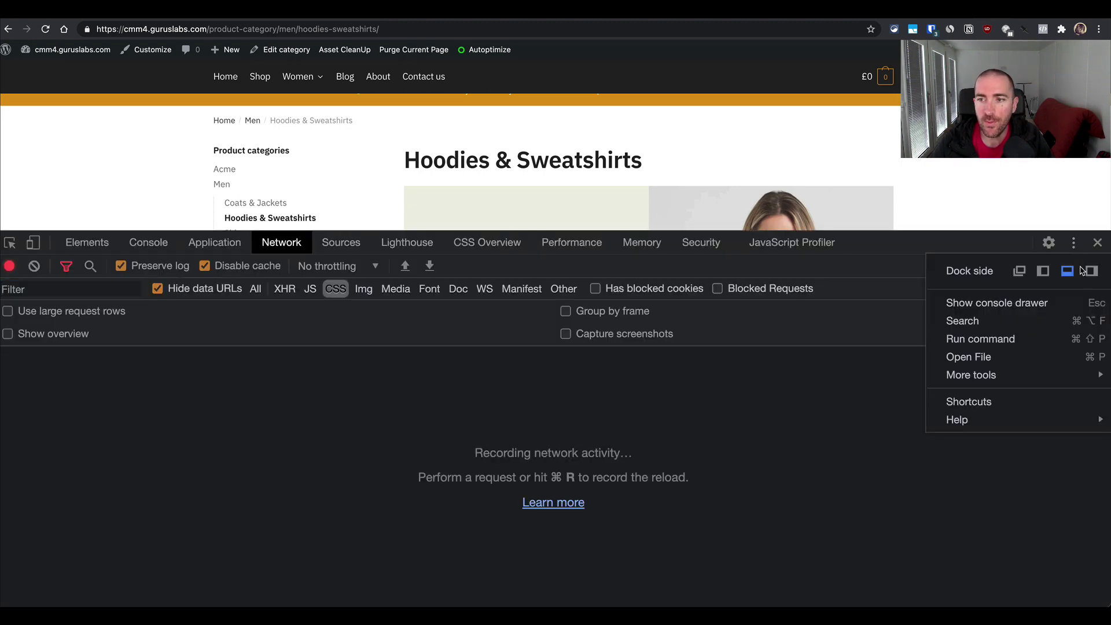
pyautogui.click(1093, 269)
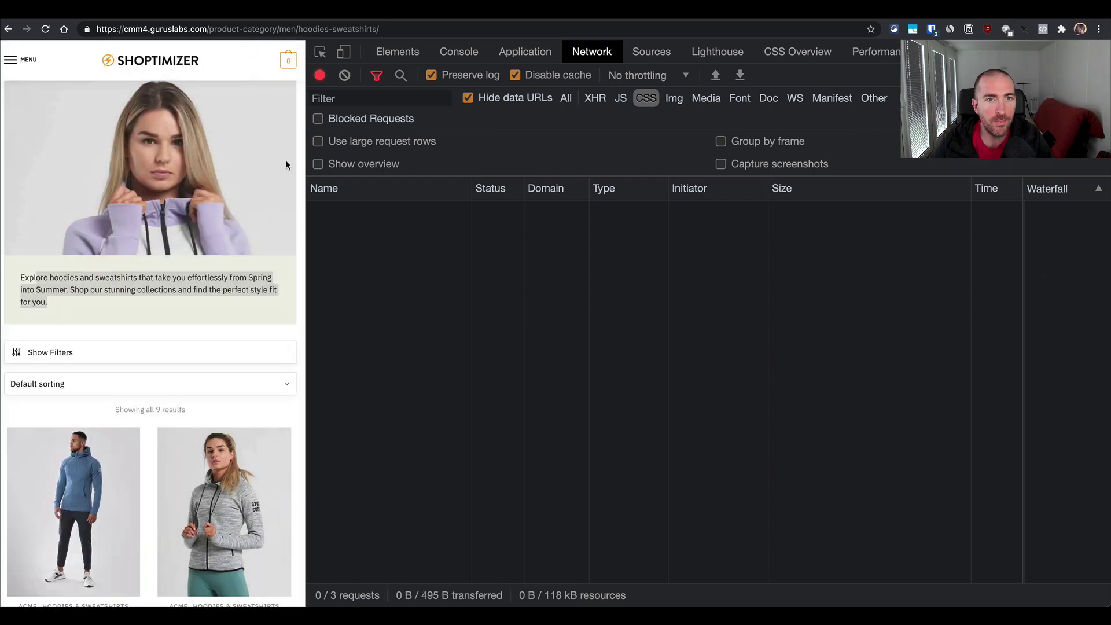
pyautogui.press('super+shift+m')
pyautogui.click(215, 325)
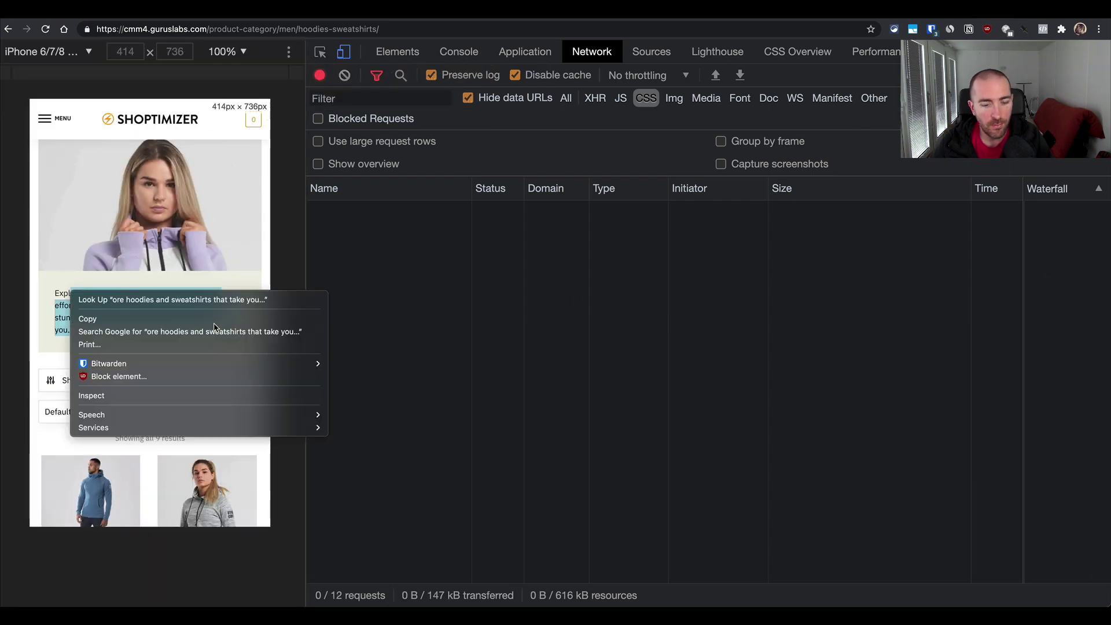
pyautogui.press('Escape')
pyautogui.press('super+r')
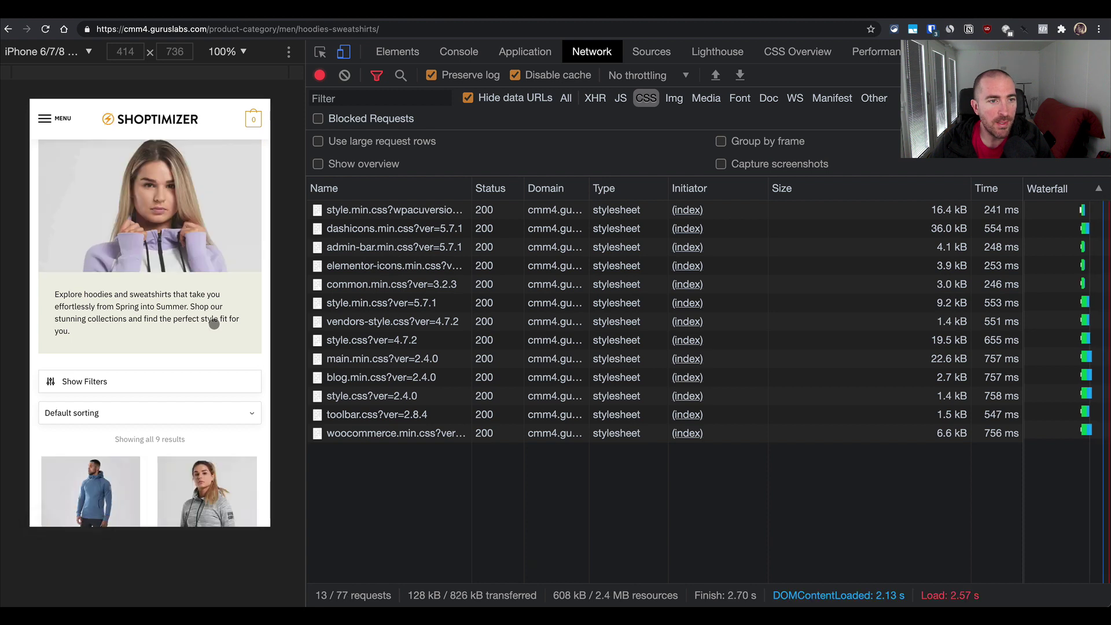
# - Examine the category page's mobile layout, from the title and banner image through the description, filters and sorting to the first products
pyautogui.scroll(4, 214, 324)
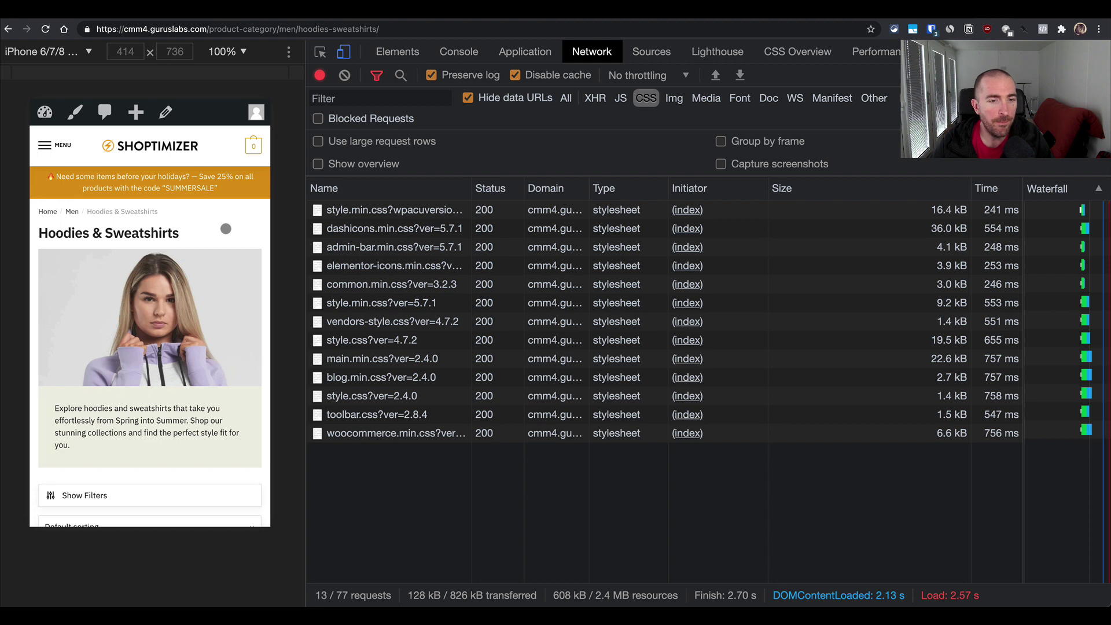
pyautogui.scroll(-1, 207, 309)
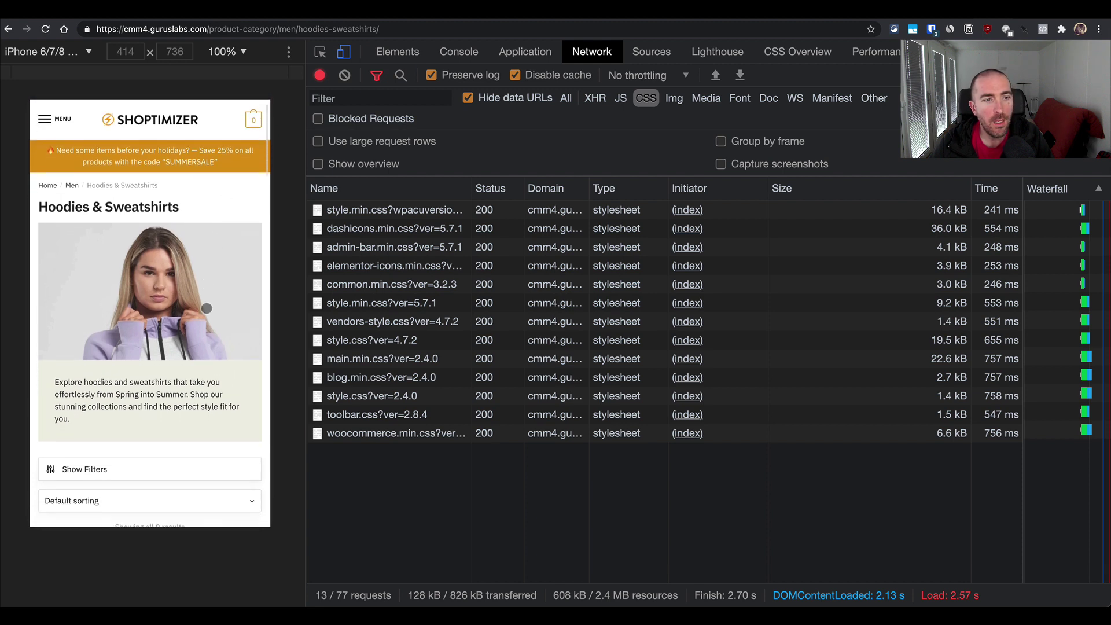
pyautogui.scroll(-2, 207, 308)
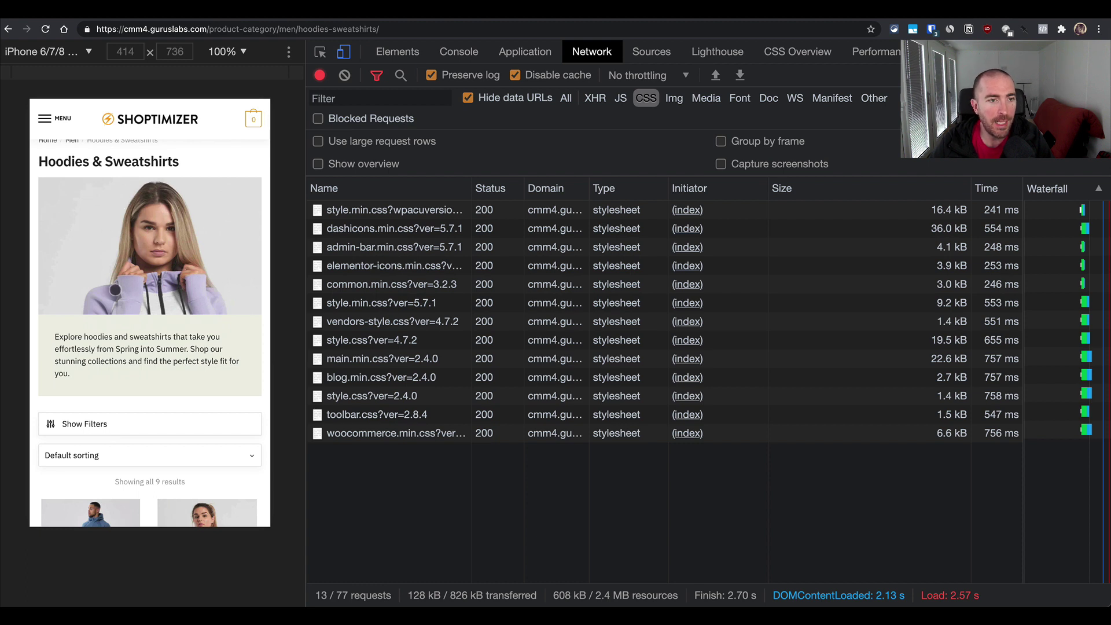
pyautogui.scroll(3, 130, 220)
pyautogui.scroll(-2, 139, 273)
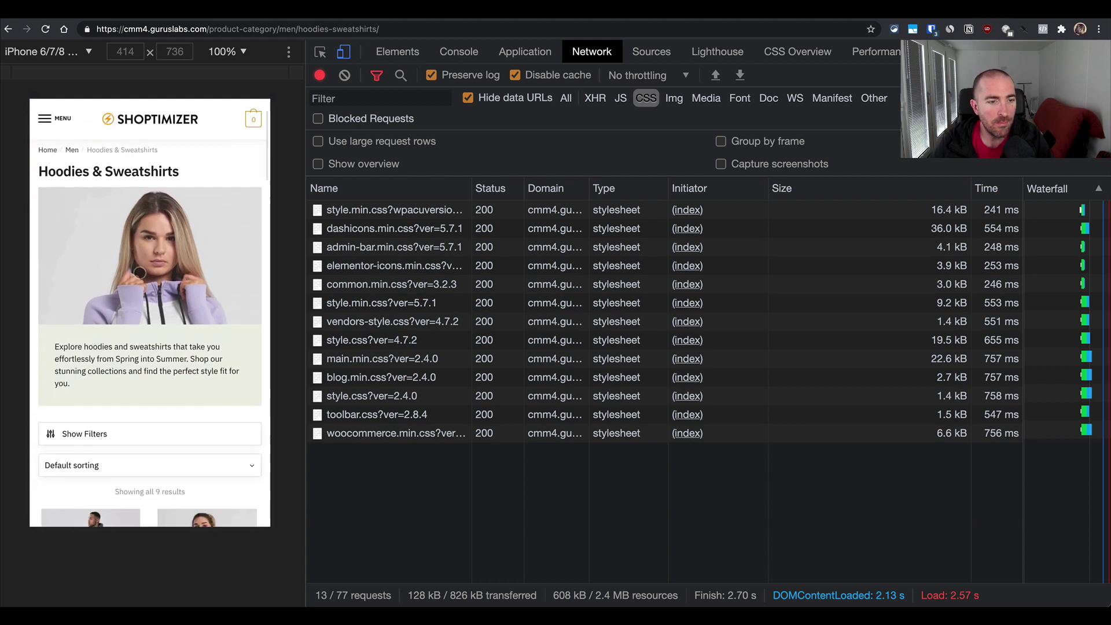
pyautogui.scroll(-9, 140, 272)
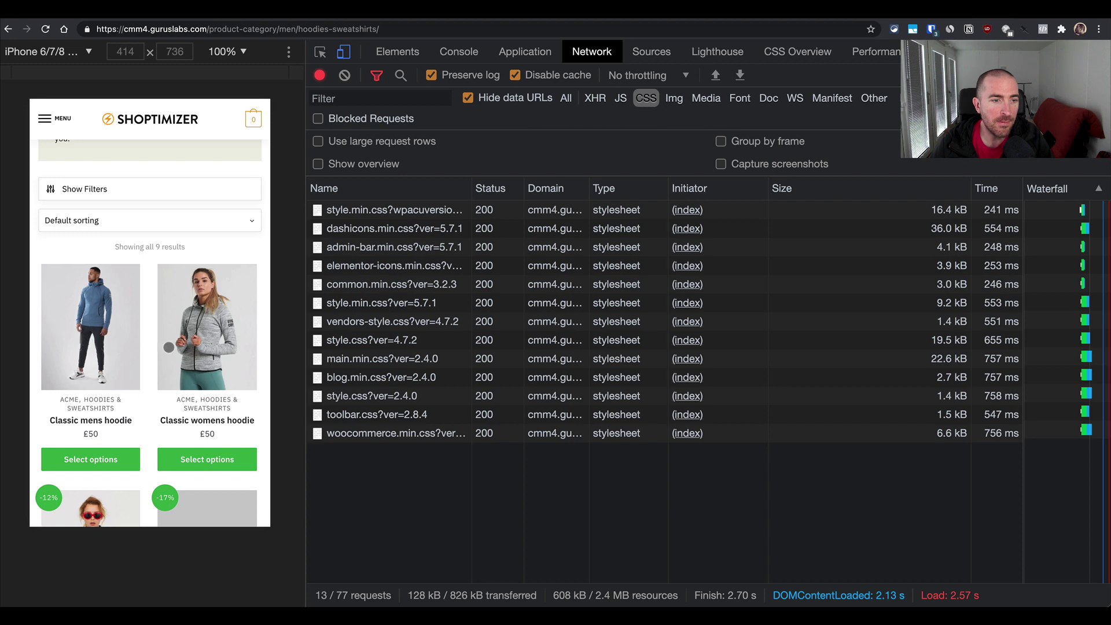
pyautogui.scroll(2, 124, 329)
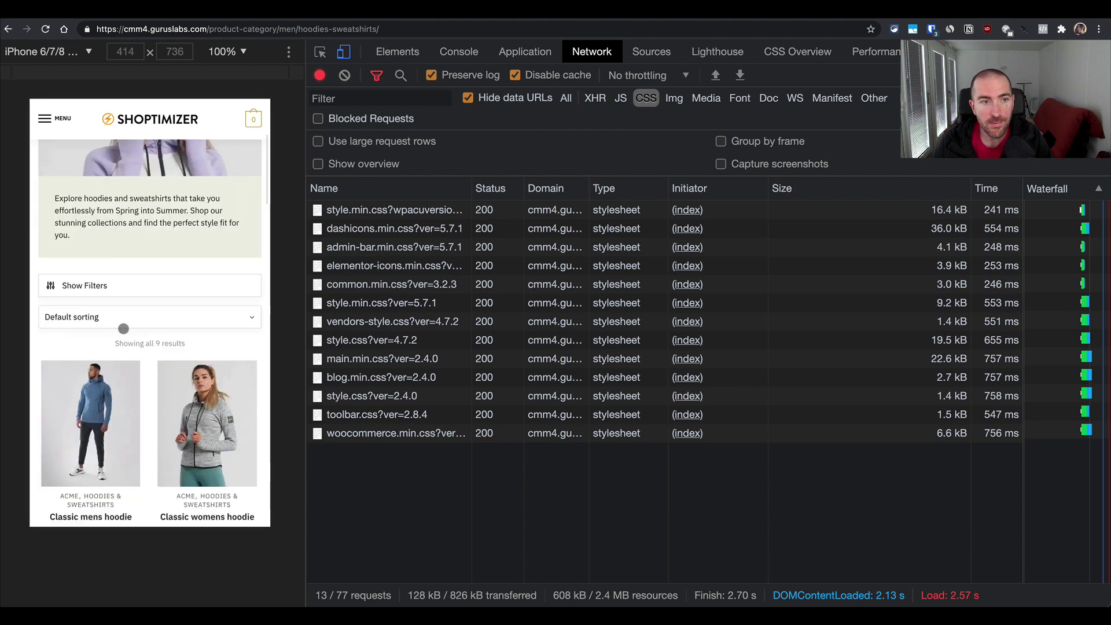
# - Review the mobile banner and product grid of the category page once more, and close the developer tools
pyautogui.scroll(4, 123, 328)
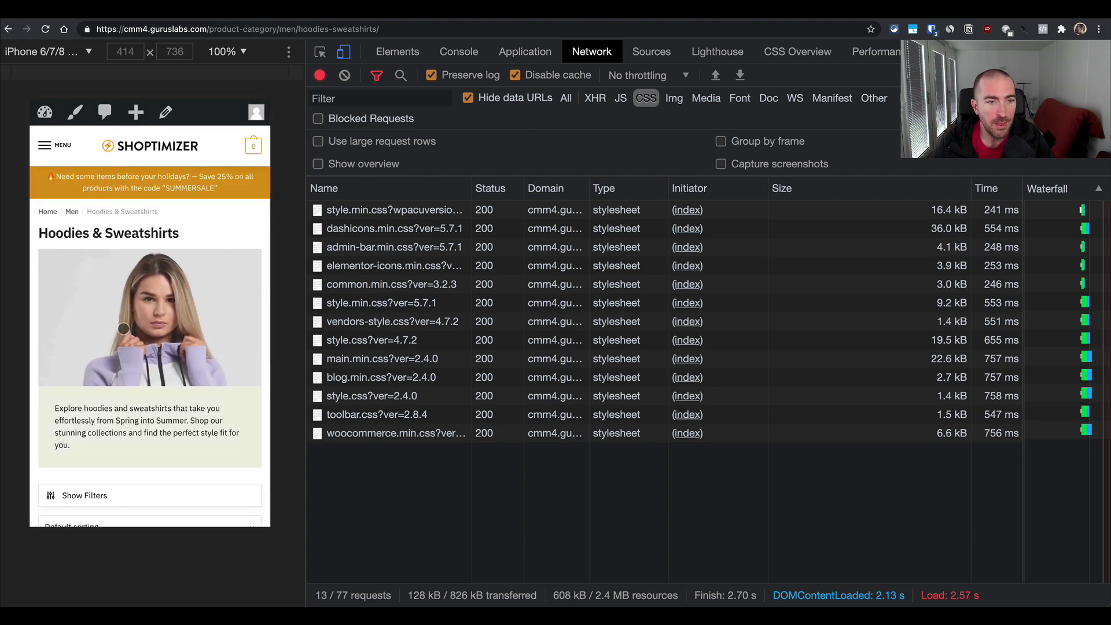
pyautogui.scroll(-5, 123, 329)
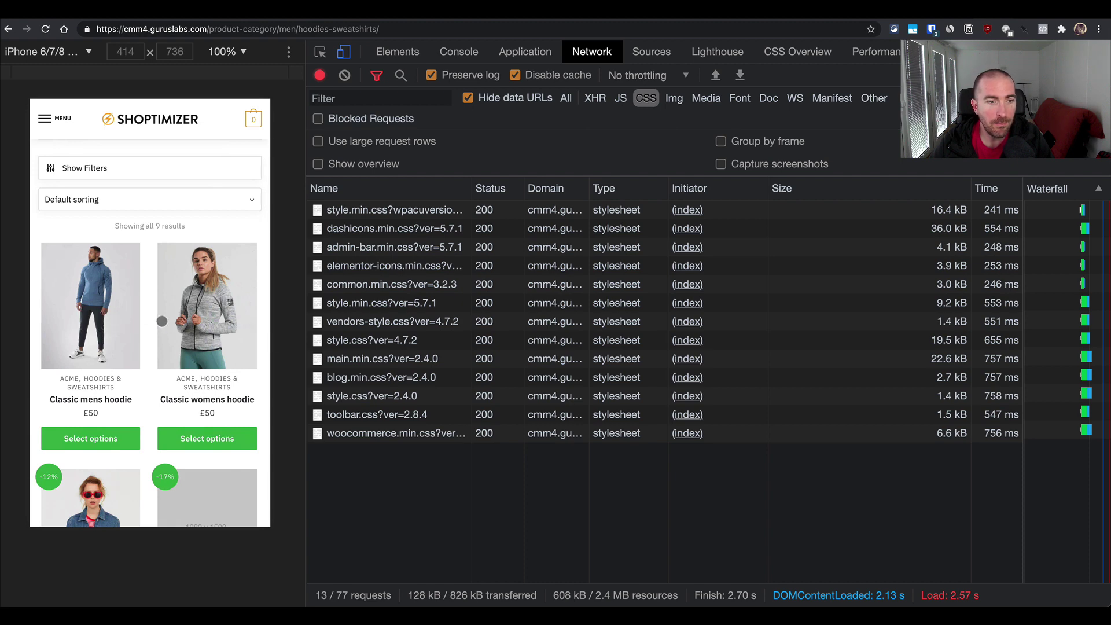
pyautogui.scroll(5, 162, 321)
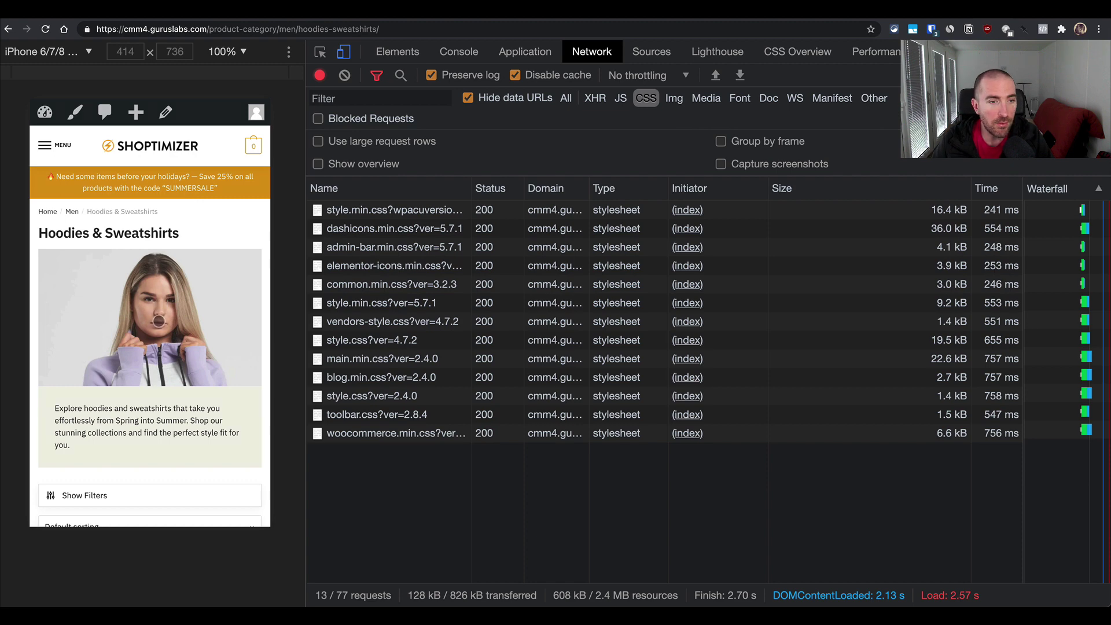
pyautogui.press('alt+super+i')
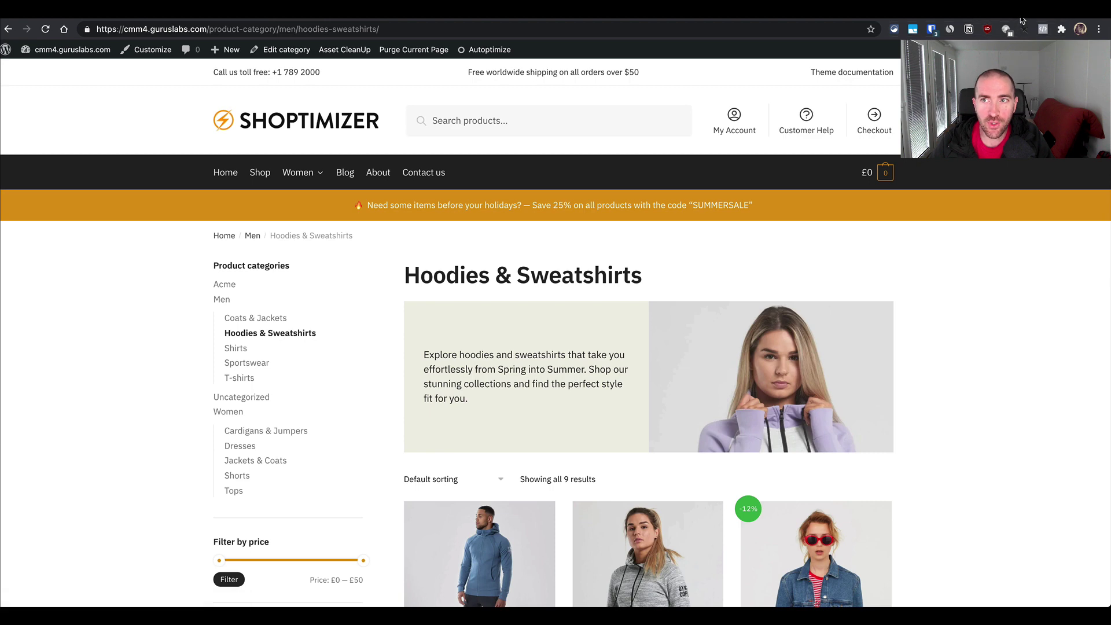
# - Replace the category path in the page's address with wp-admin and open the WordPress dashboard without the developer tools
pyautogui.press('super+alt+i')
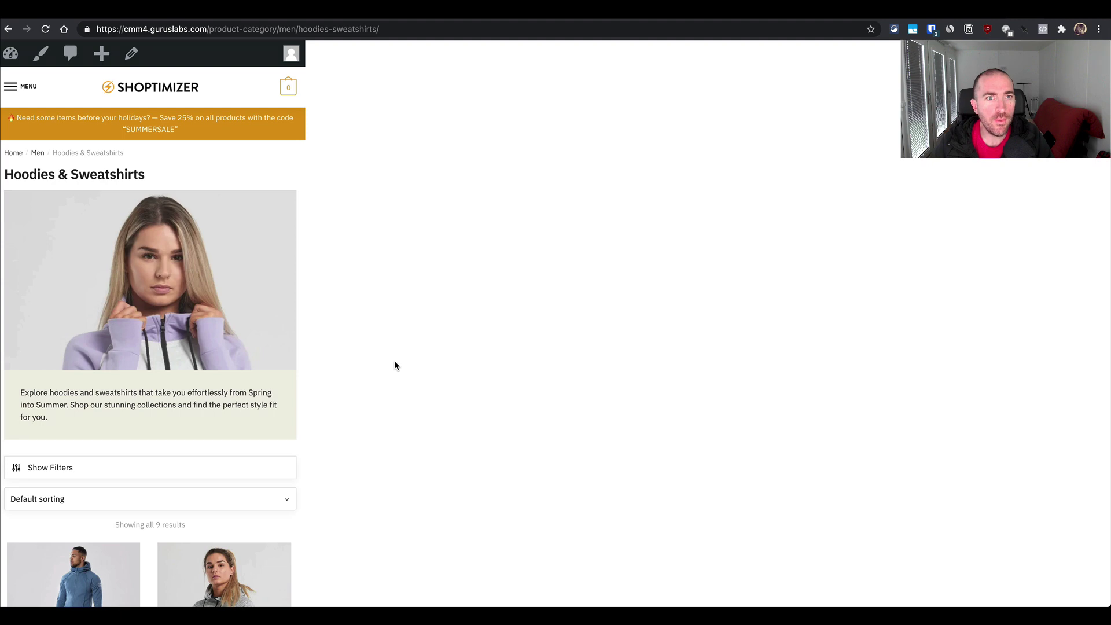
pyautogui.press('super+l')
pyautogui.press('super+alt+i')
pyautogui.press('Right')
pyautogui.hotkey('alt', 'shift', 'Left')
pyautogui.hotkey('alt', 'shift', 'Left')
pyautogui.hotkey('alt', 'shift', 'Left')
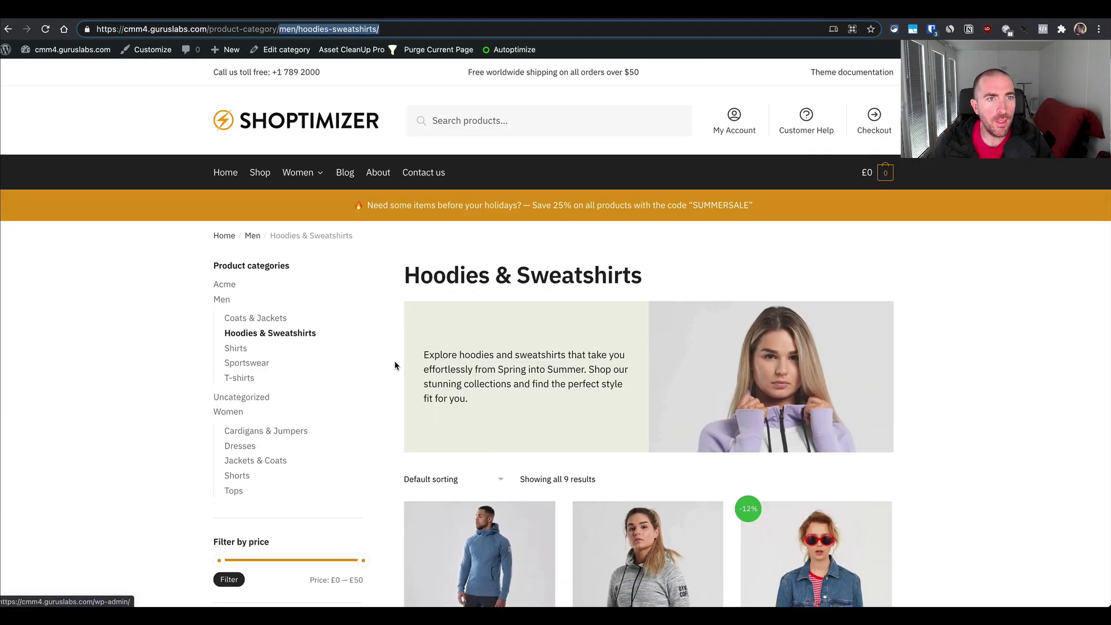
pyautogui.hotkey('alt', 'shift', 'Left')
pyautogui.hotkey('alt', 'shift', 'Left')
pyautogui.write('wp-')
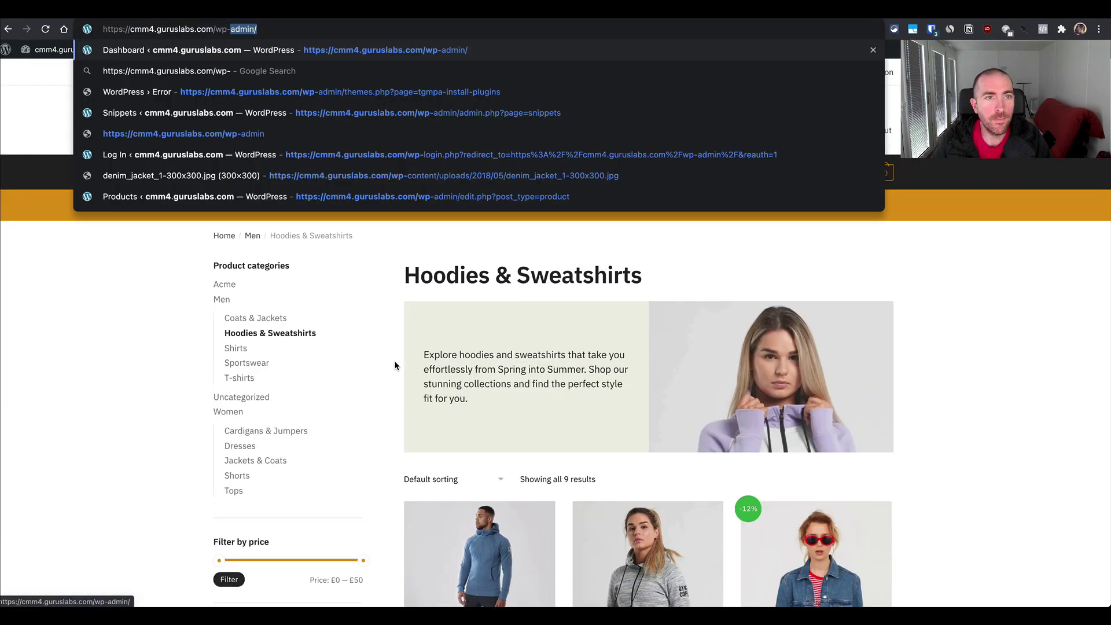
pyautogui.press('Return')
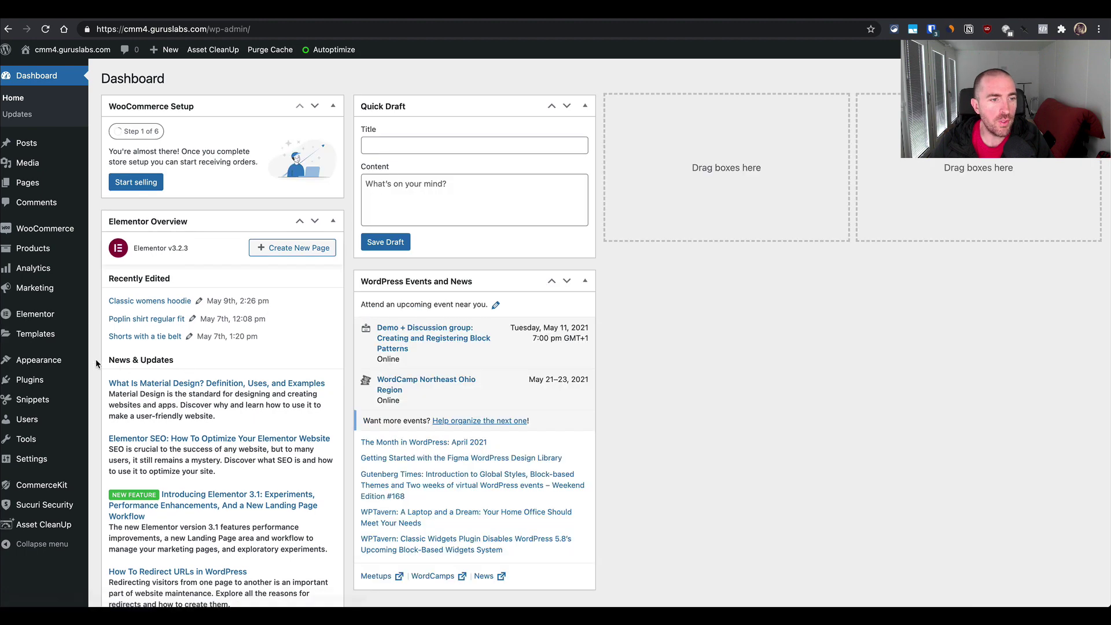
# - Open the Hoodies & Sweatshirts product category for editing and examine its description and thumbnail settings
pyautogui.moveTo(99, 259)
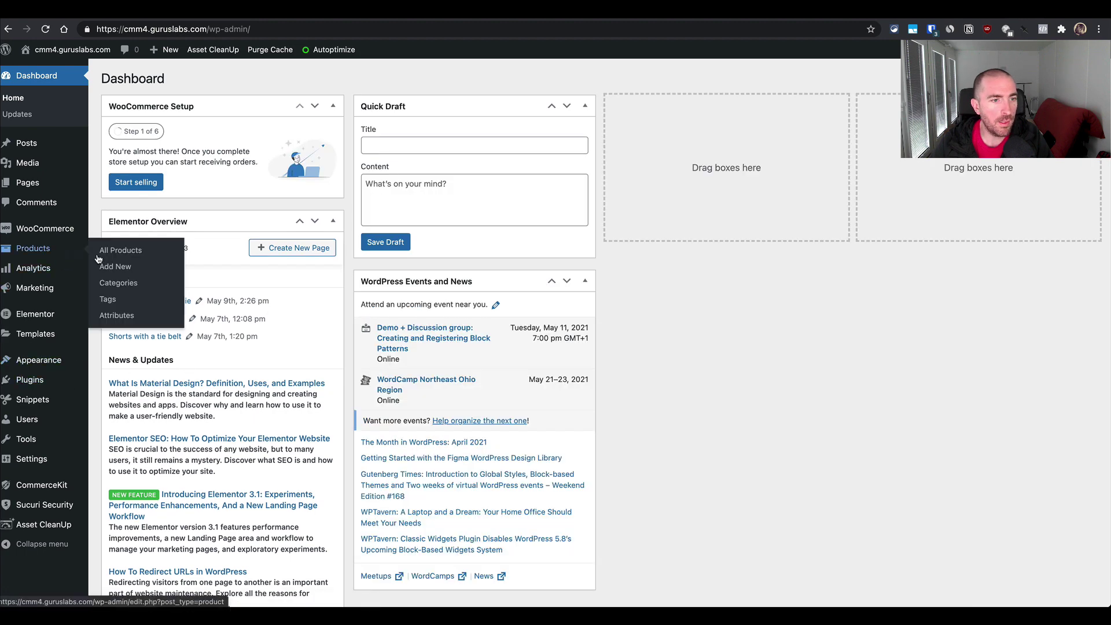
pyautogui.click(121, 284)
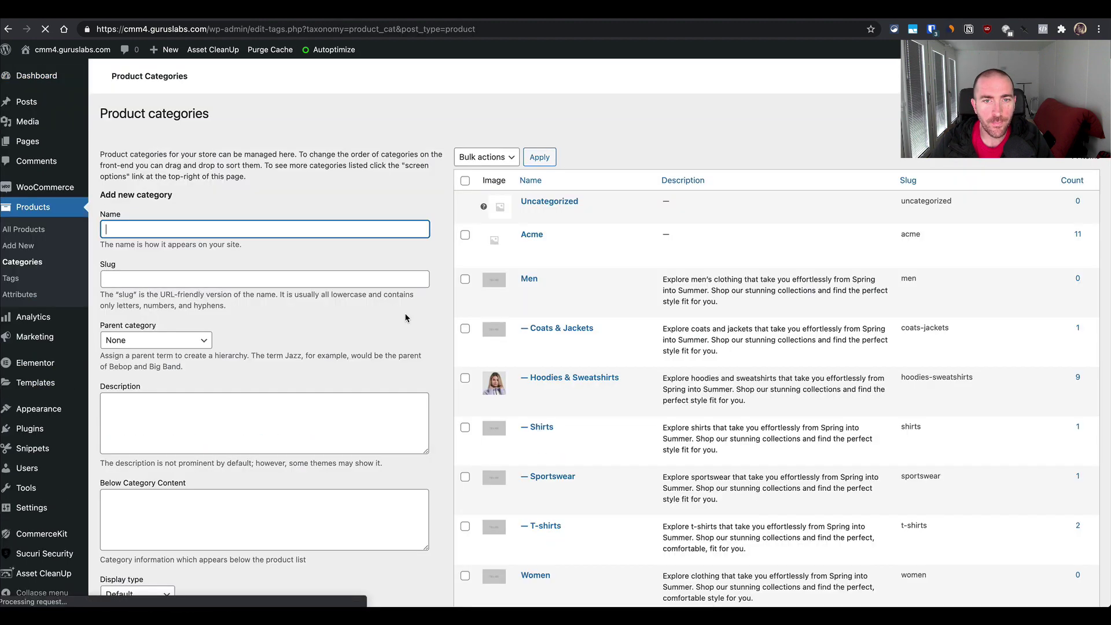
pyautogui.click(528, 390)
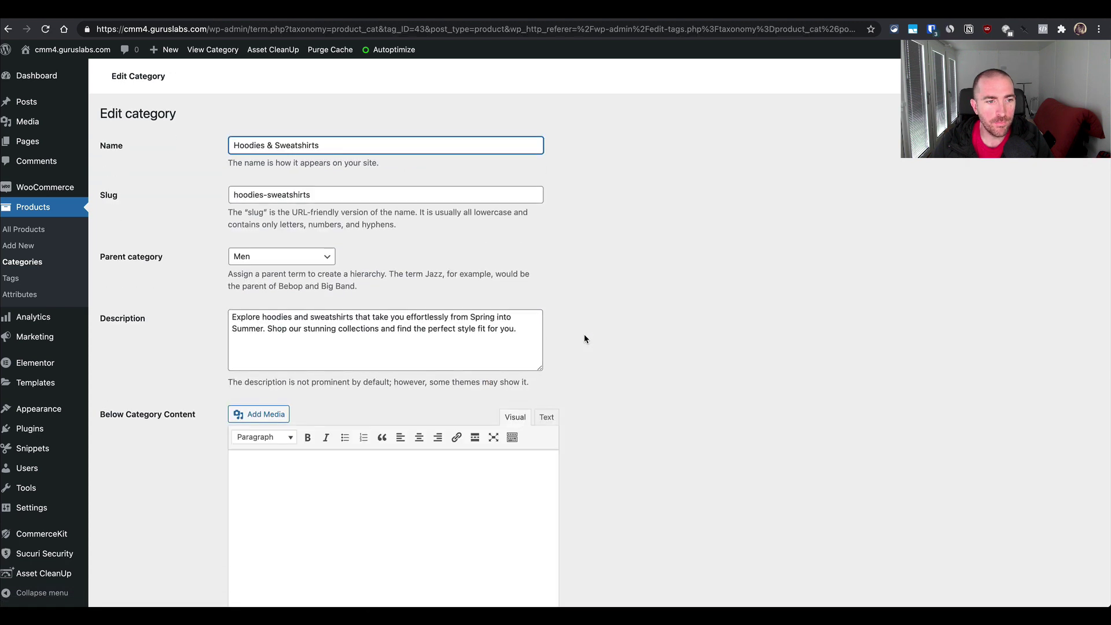
pyautogui.scroll(-5, 584, 336)
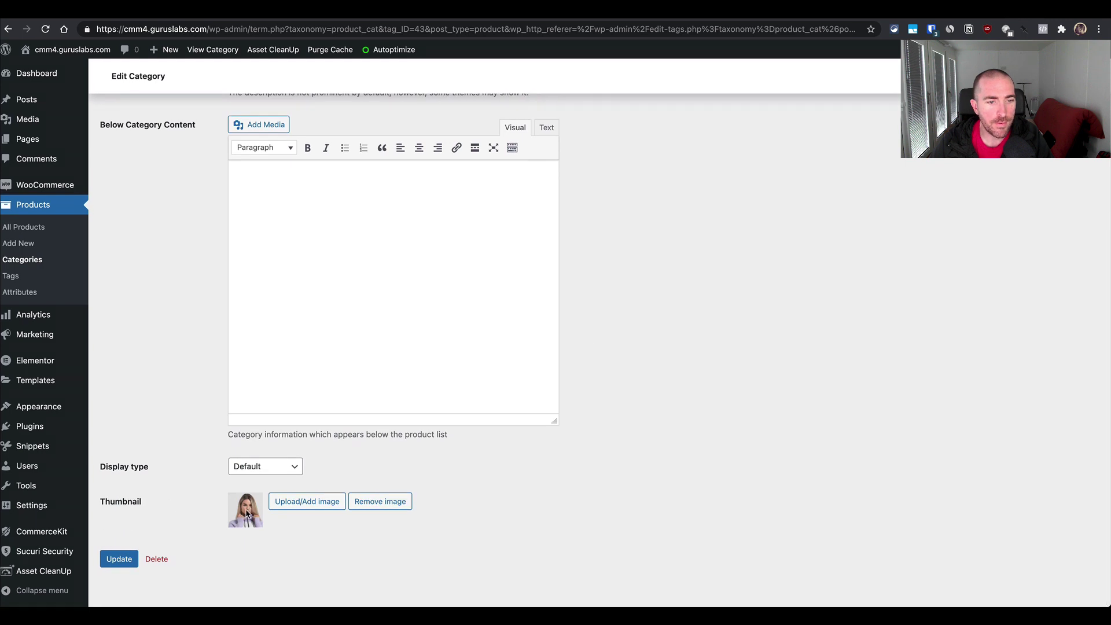
pyautogui.scroll(4, 250, 507)
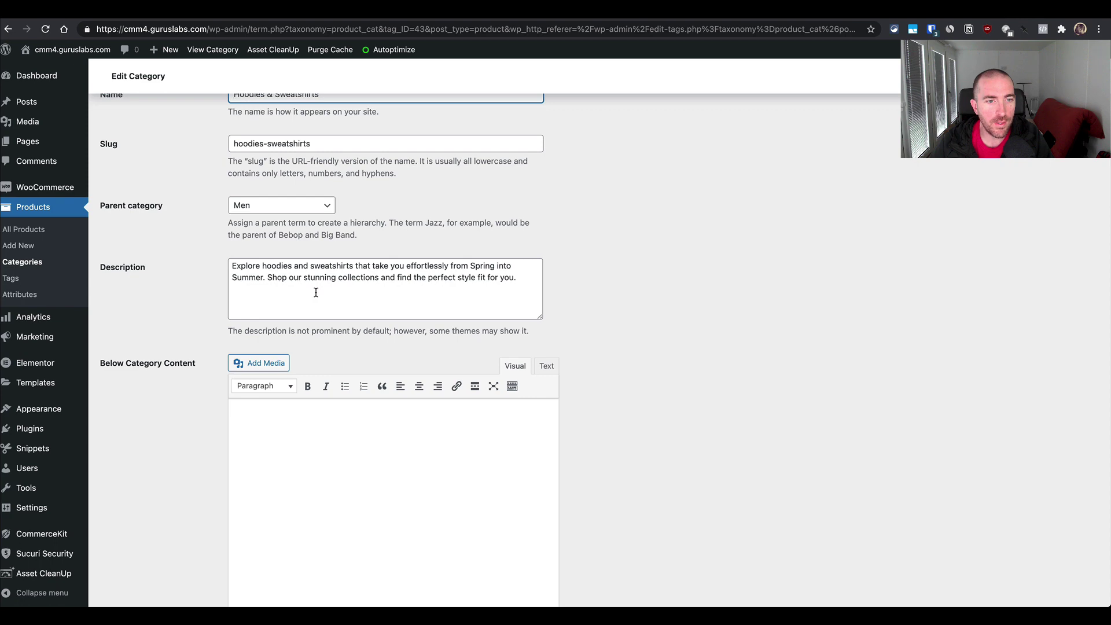
pyautogui.scroll(-4, 316, 293)
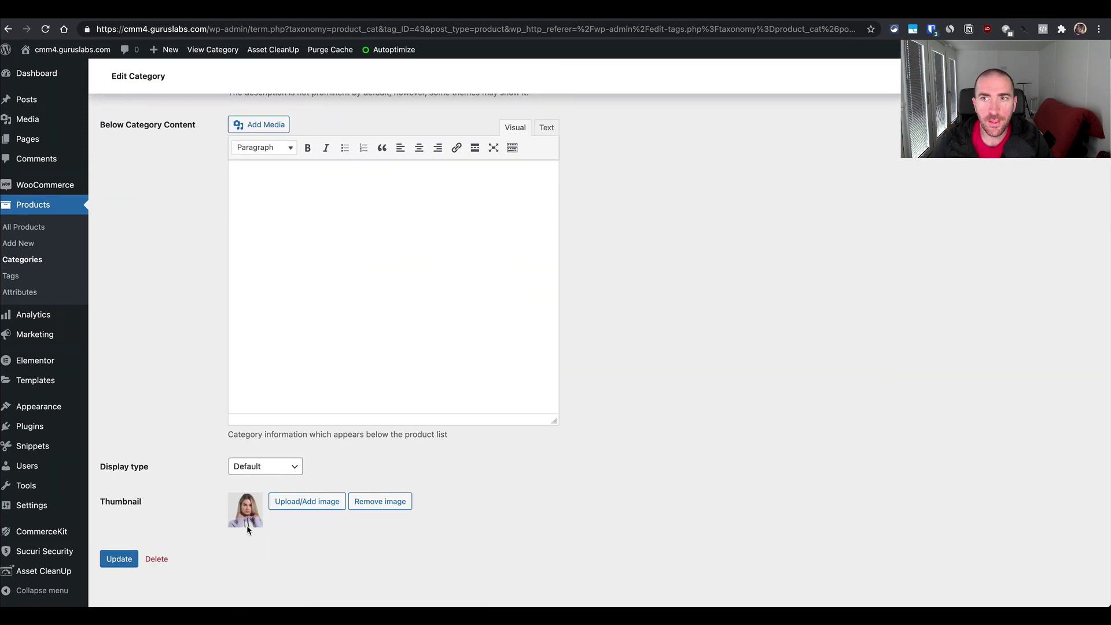
# - Switch back to the category page, open the banner image plp.png in its own tab and inspect its dimensions
pyautogui.hotkey('ctrl', 'Tab')
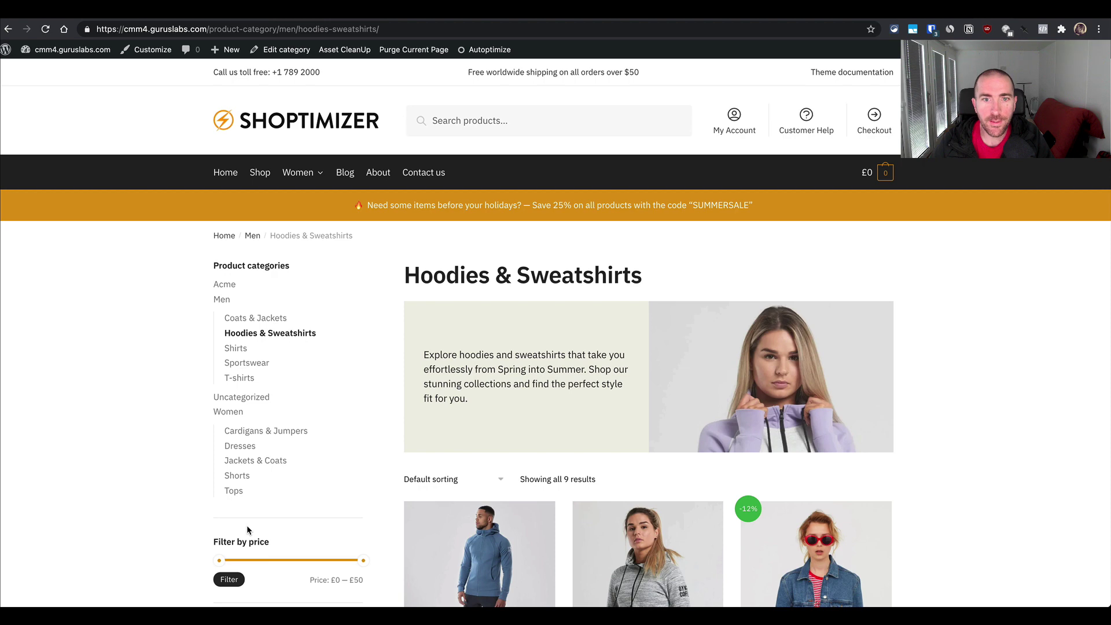
pyautogui.rightClick(778, 392)
pyautogui.click(794, 393)
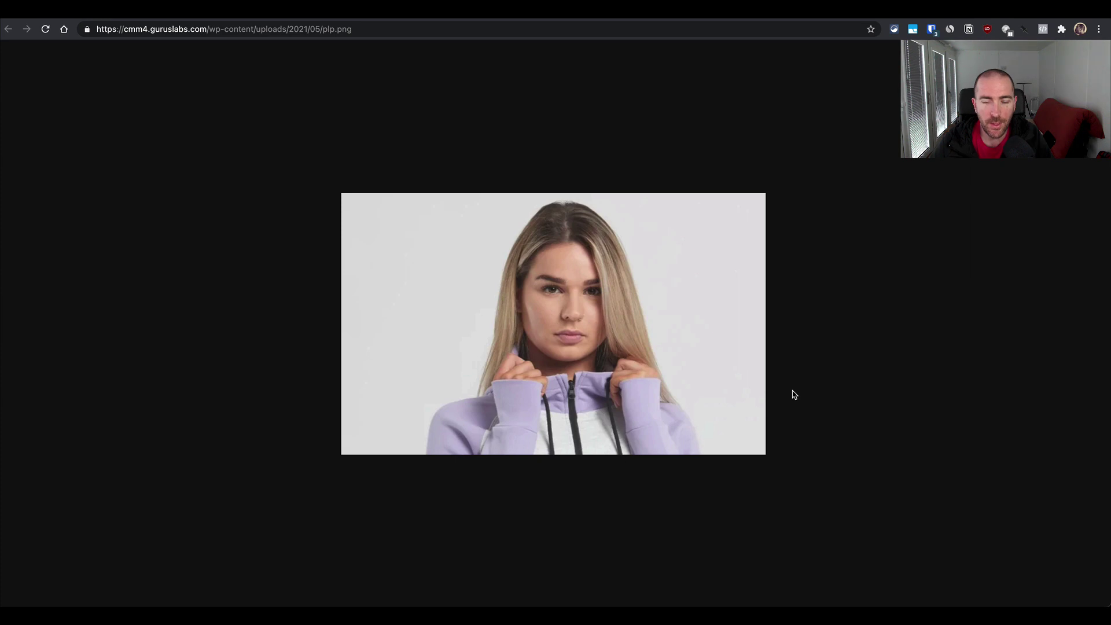
pyautogui.rightClick(569, 392)
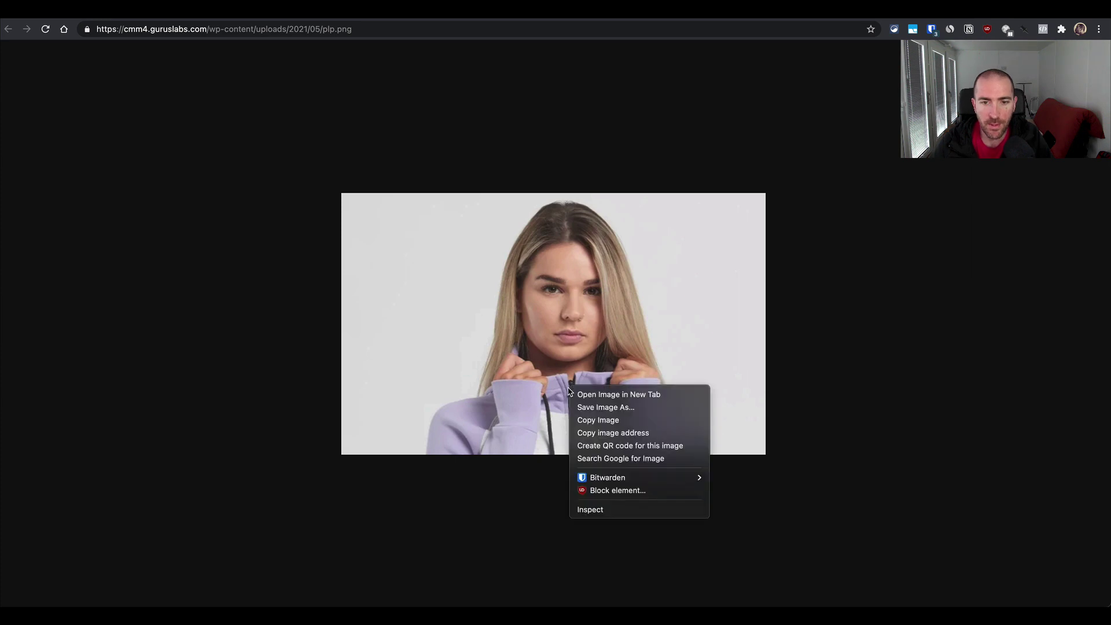
pyautogui.click(628, 516)
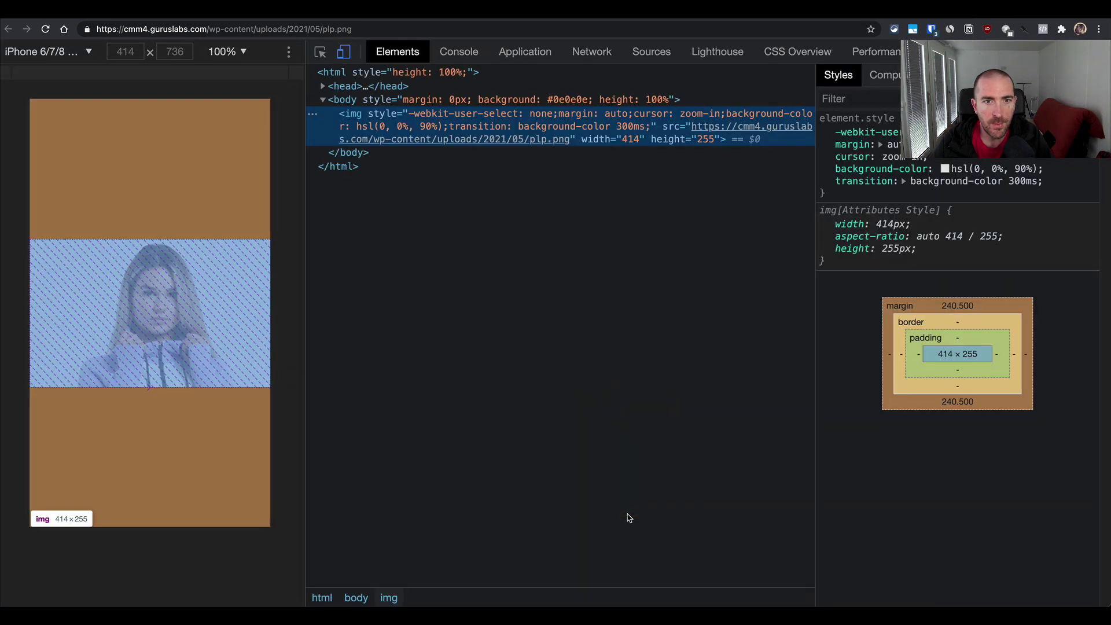
pyautogui.click(213, 304)
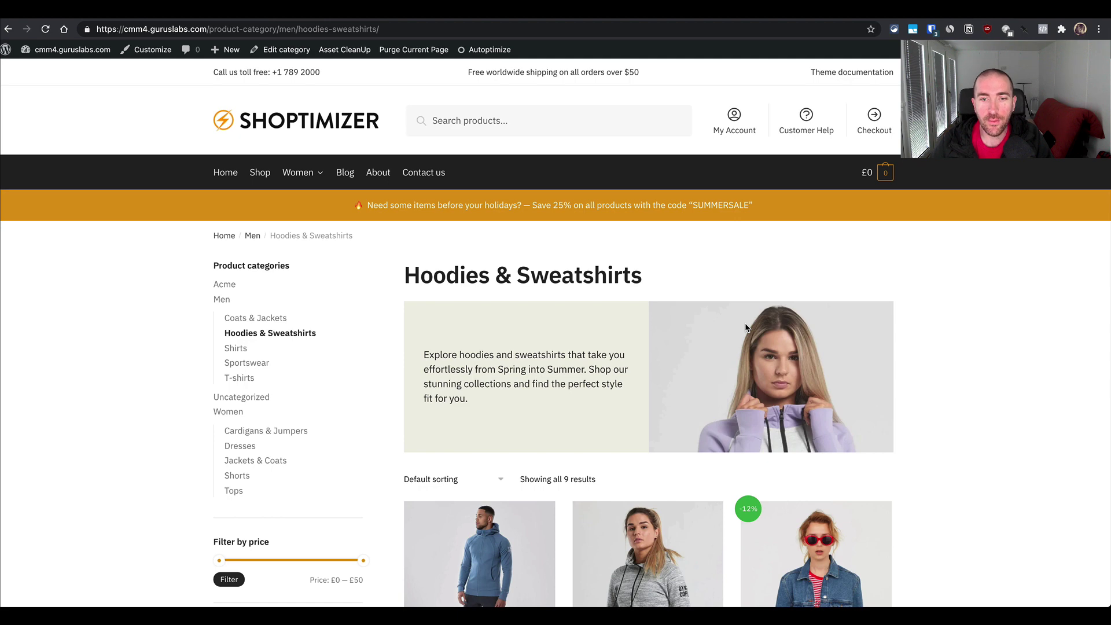
# - Compare the category banner's desktop layout with its emulated mobile layout, including the description text, image and first products
pyautogui.scroll(-3, 746, 328)
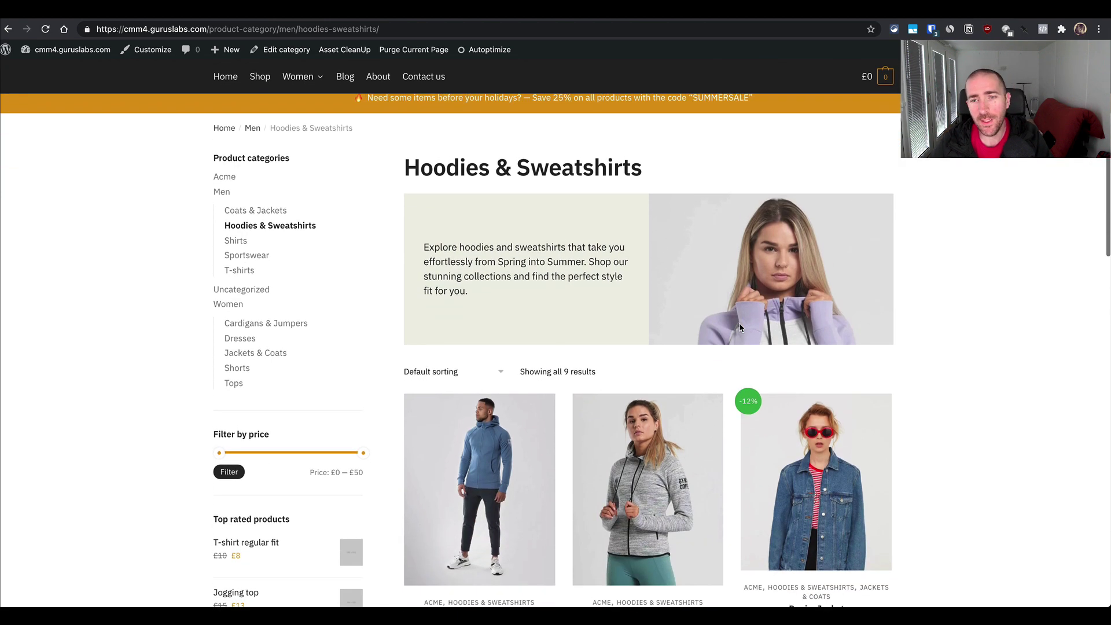
pyautogui.scroll(1, 747, 328)
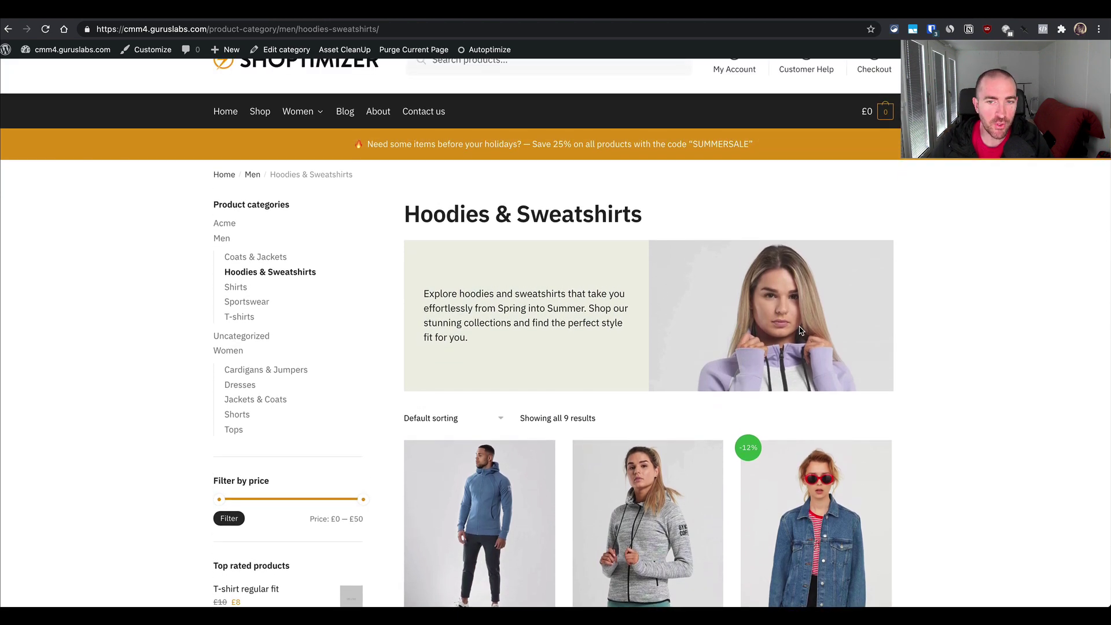
pyautogui.scroll(-2, 801, 330)
pyautogui.scroll(2, 801, 330)
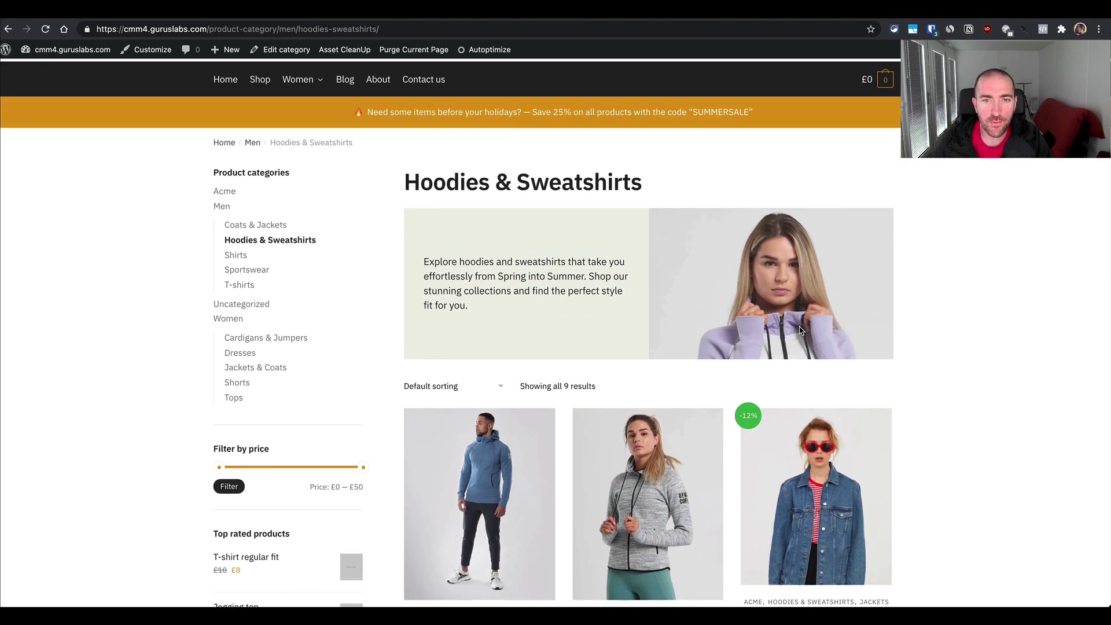
pyautogui.press('super+alt+i')
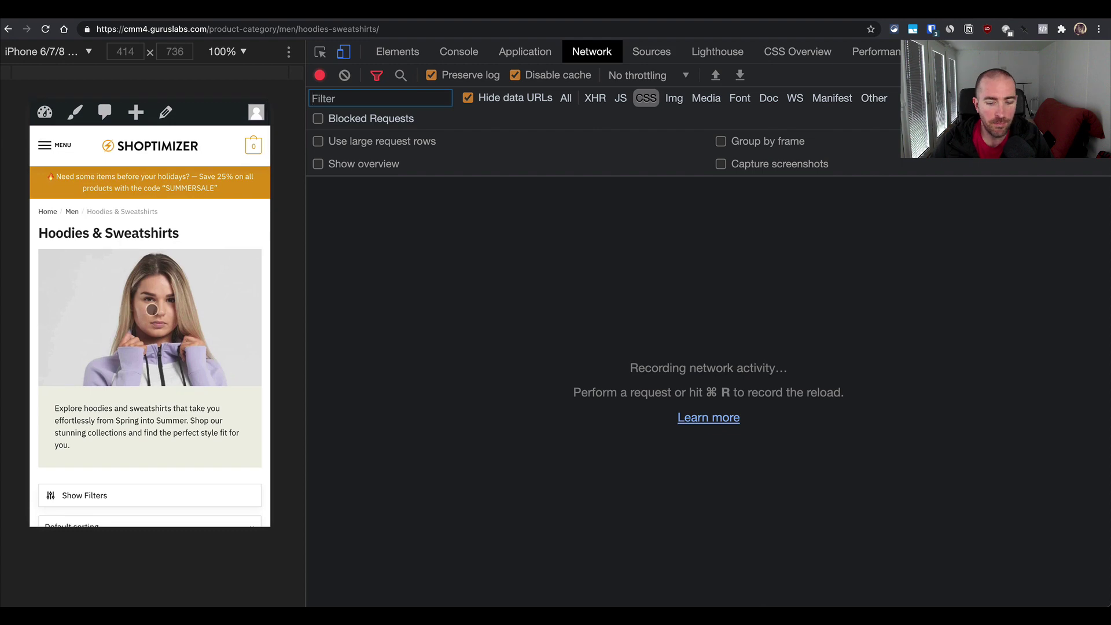
pyautogui.press('super+alt+i')
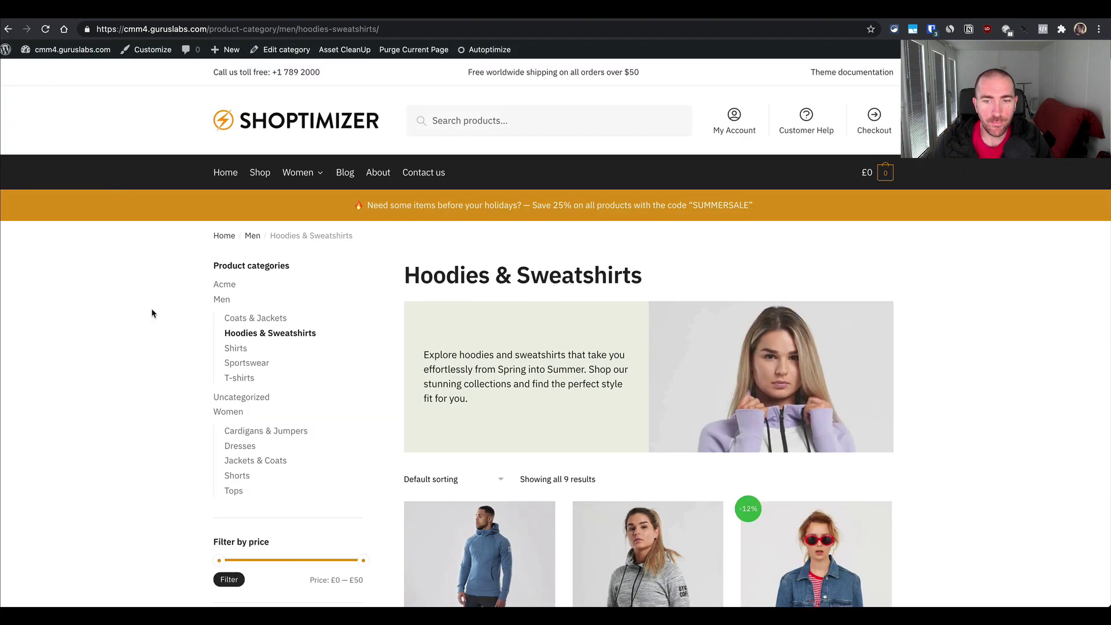
pyautogui.press('super+alt+i')
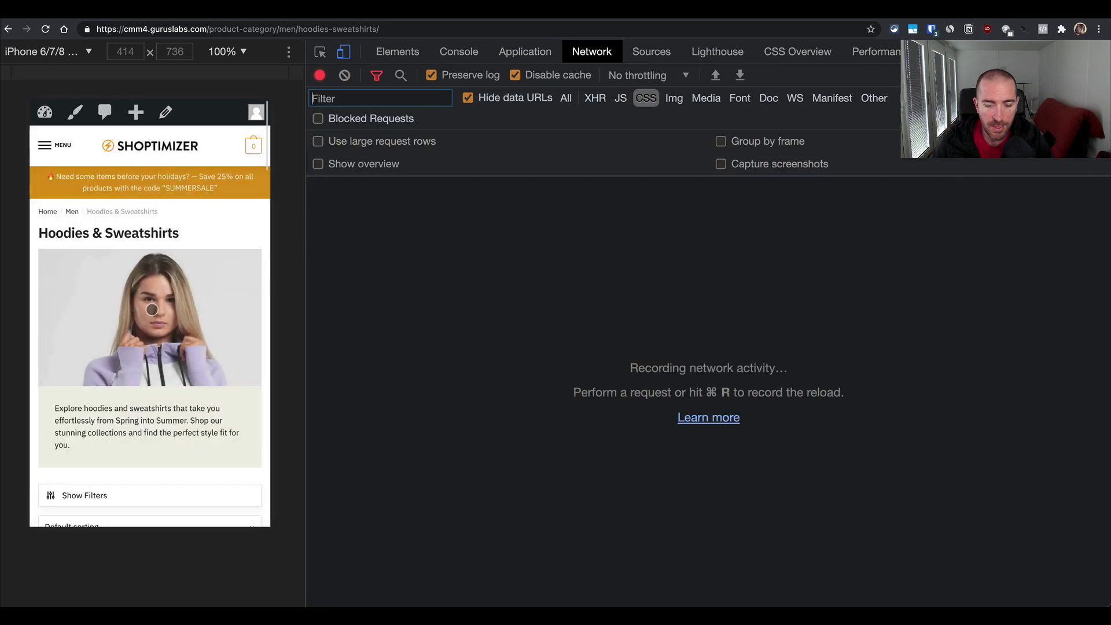
pyautogui.press('super+alt+i')
pyautogui.scroll(-3, 606, 381)
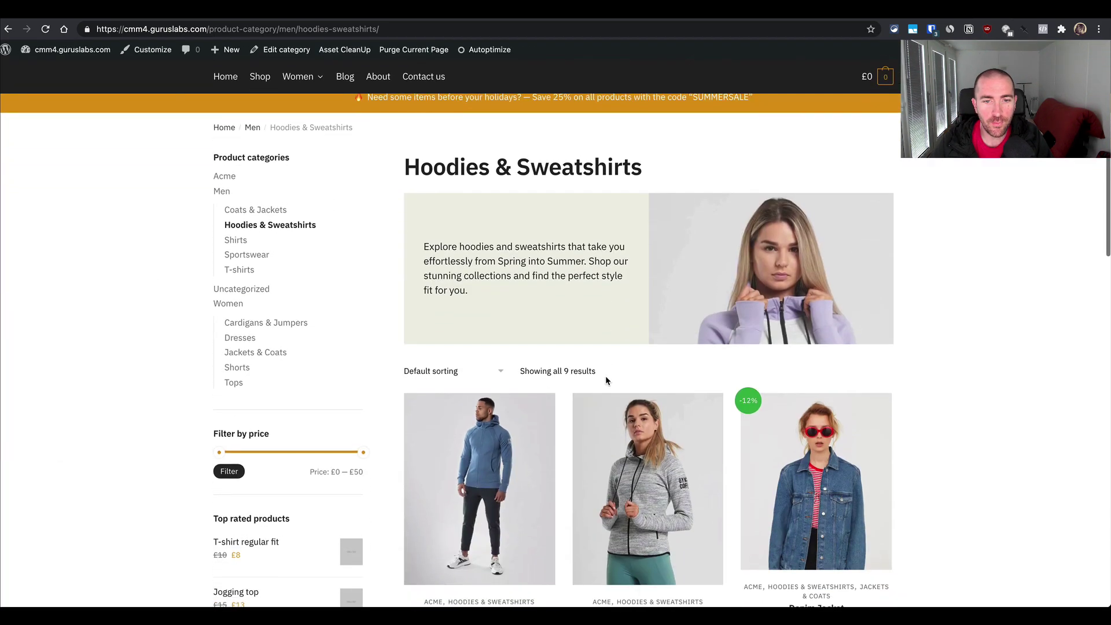
pyautogui.scroll(1, 606, 380)
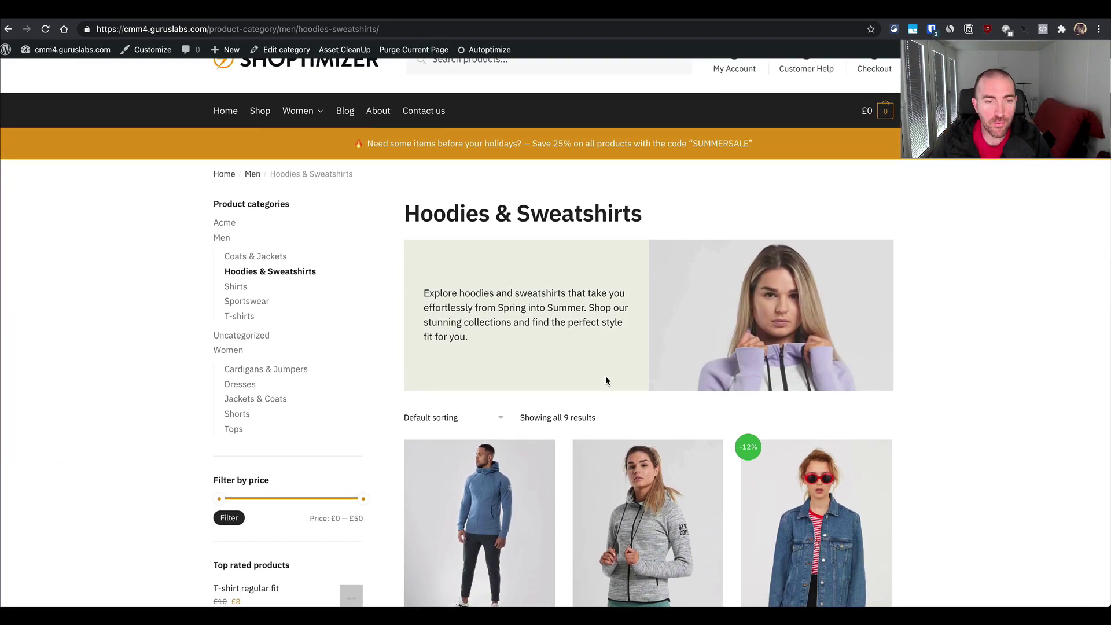
pyautogui.press('super+alt+i')
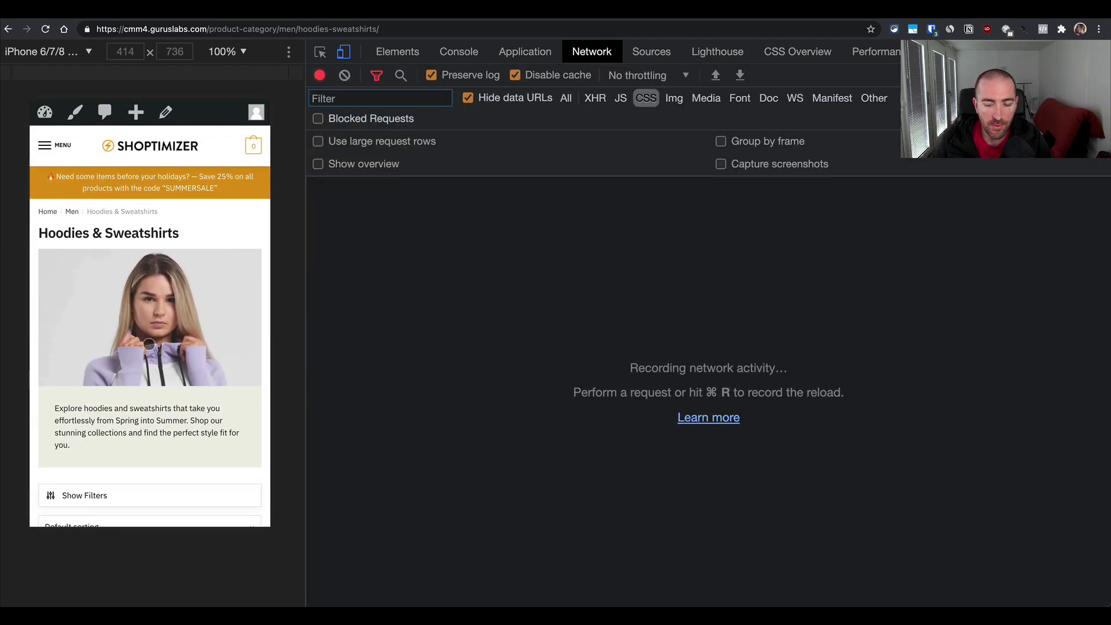
pyautogui.press('super+alt+i')
pyautogui.scroll(-1, 308, 363)
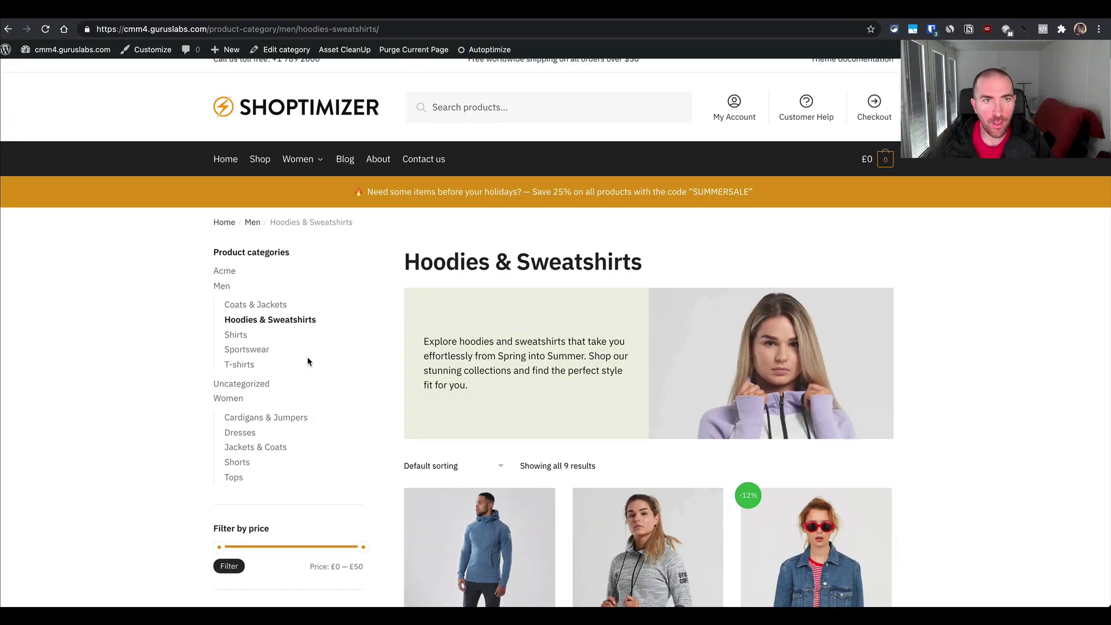
# - Copy the category page's address and analyze it in PageSpeed Insights
pyautogui.press('super+l')
pyautogui.hotkey('ctrl', 'c')
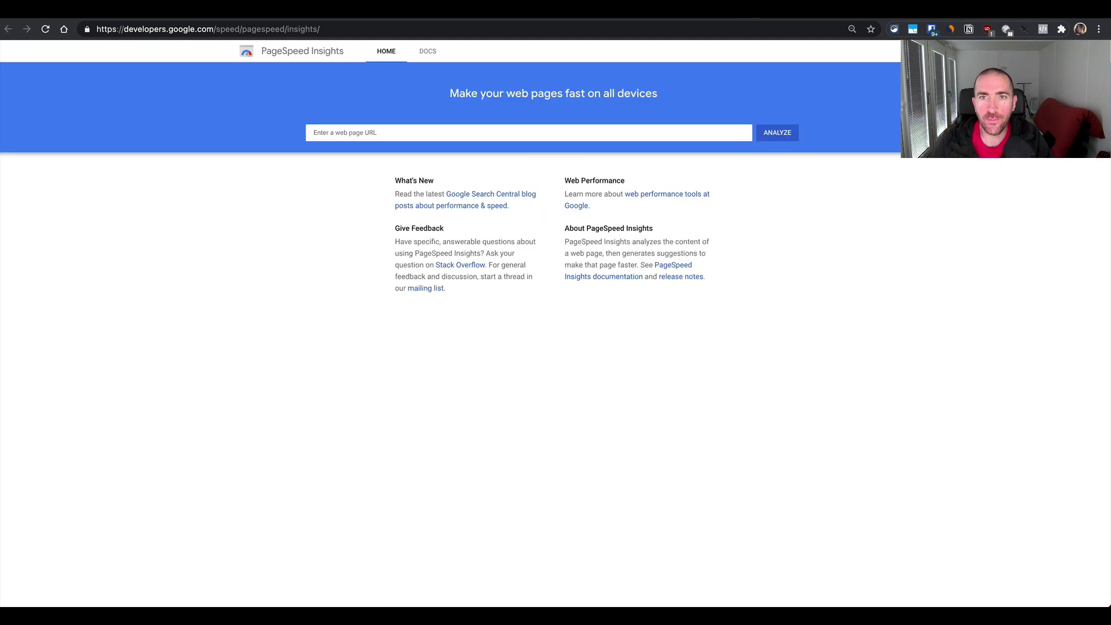
pyautogui.click(602, 129)
pyautogui.hotkey('ctrl', 'v')
pyautogui.press('Return')
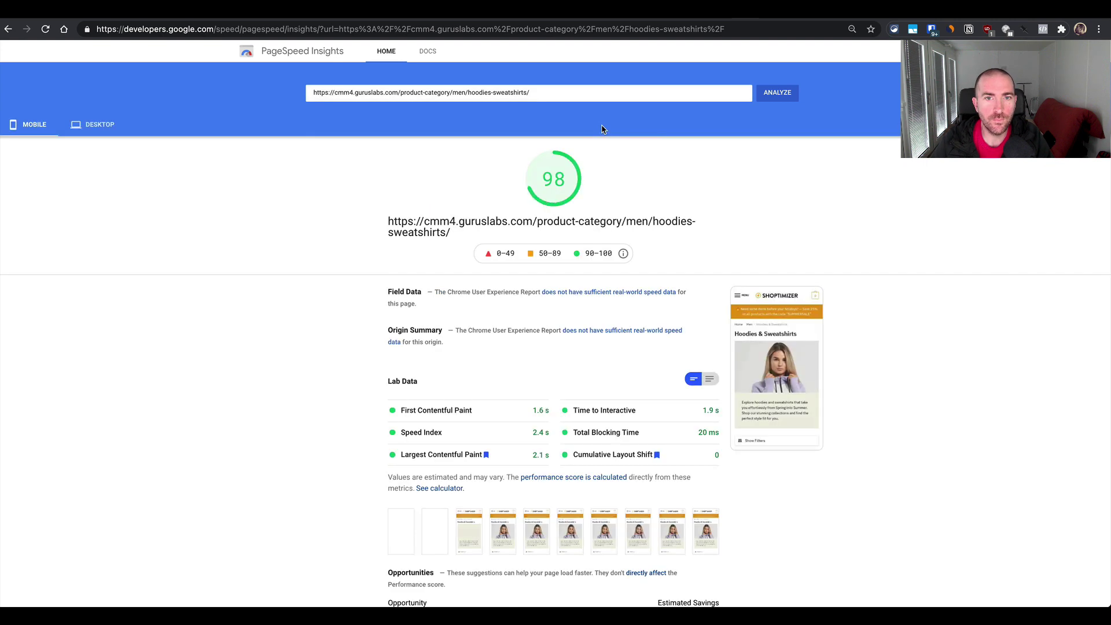
# - Review the mobile report's score, lab data and opportunities, and expand the "Eliminate render-blocking resources" details
pyautogui.scroll(-1, 165, 337)
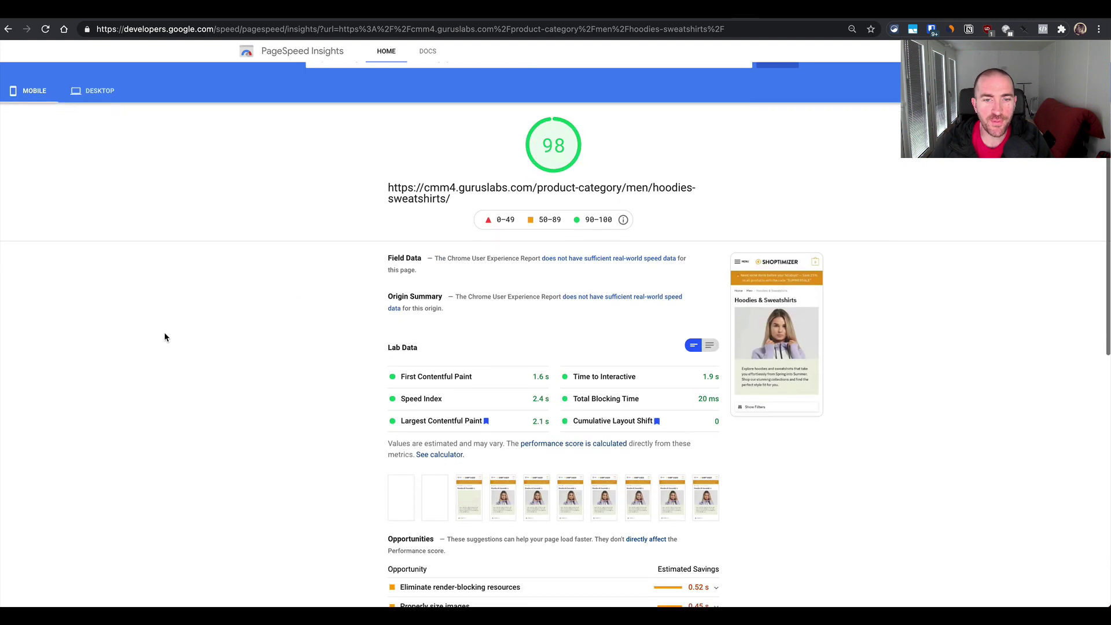
pyautogui.scroll(-2, 307, 404)
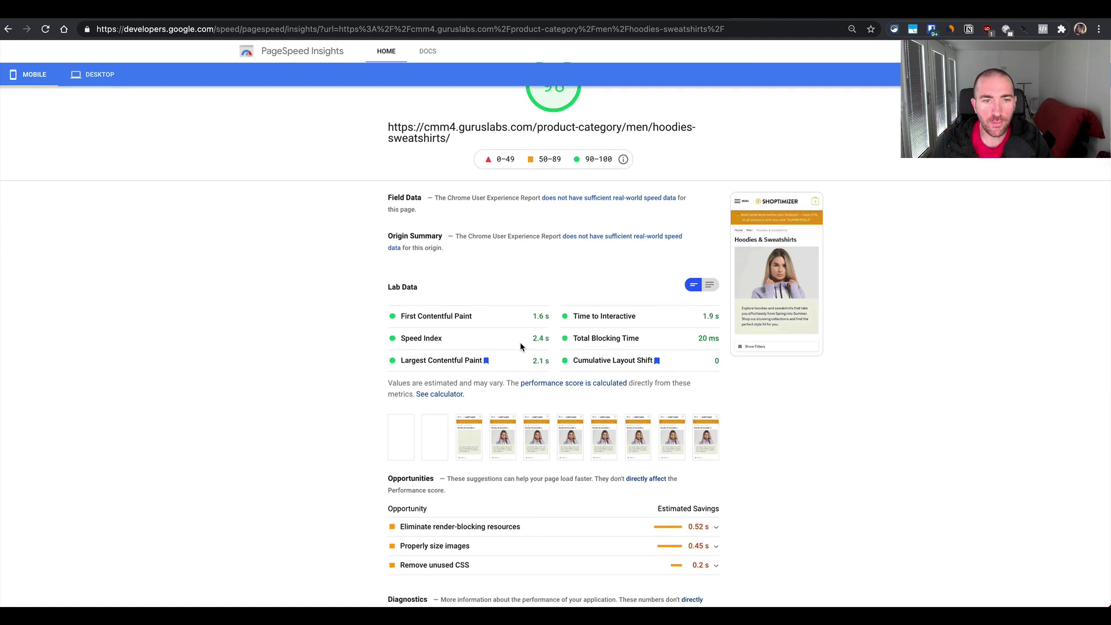
pyautogui.scroll(-2, 519, 371)
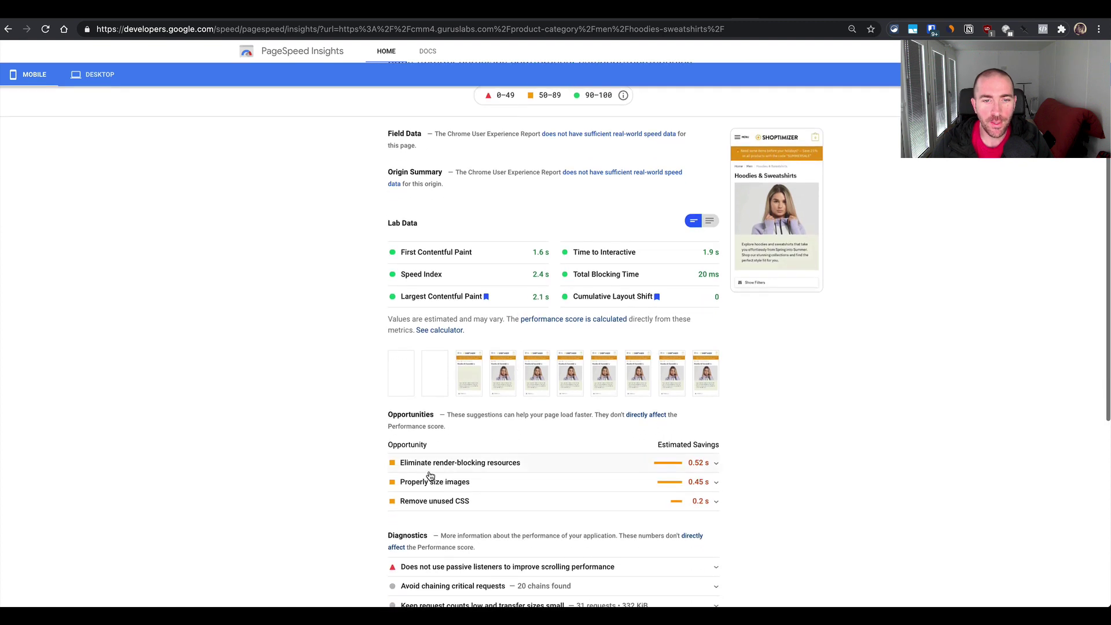
pyautogui.scroll(-5, 427, 478)
pyautogui.click(492, 289)
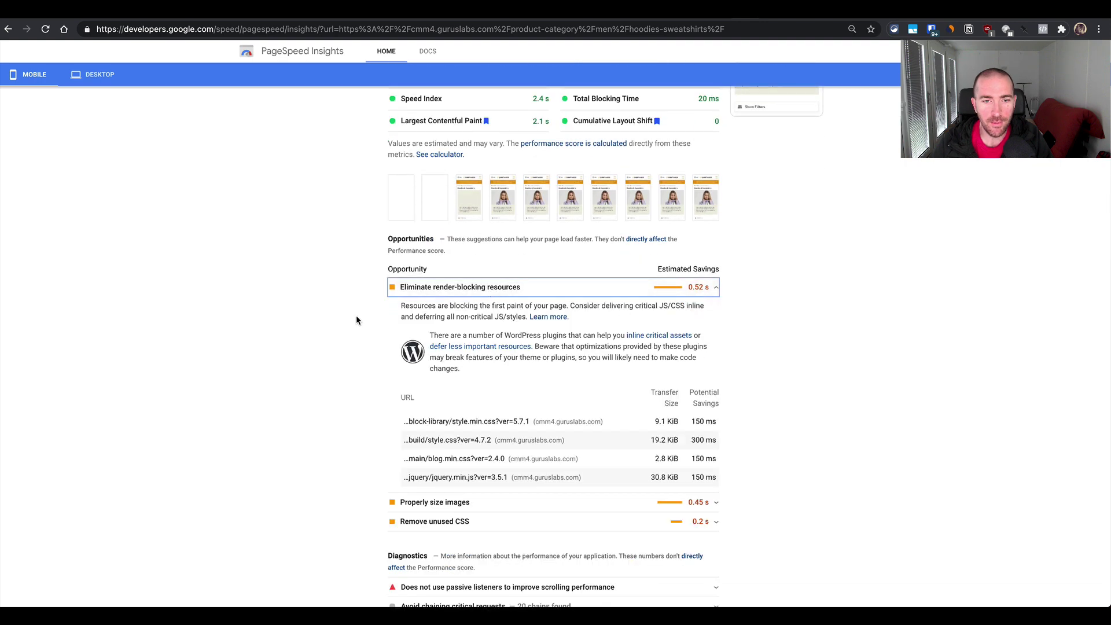
# - Expand the "Properly size images" opportunity and review its listed product images alongside the mobile report's score and render-blocking files
pyautogui.scroll(-2, 333, 398)
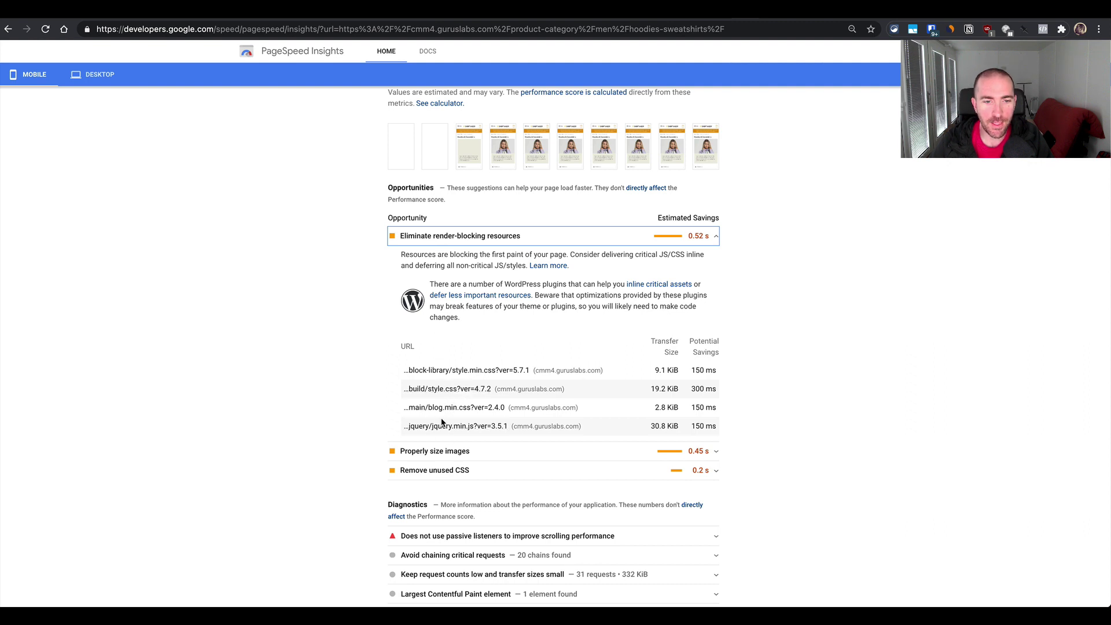
pyautogui.click(436, 452)
pyautogui.scroll(-4, 437, 459)
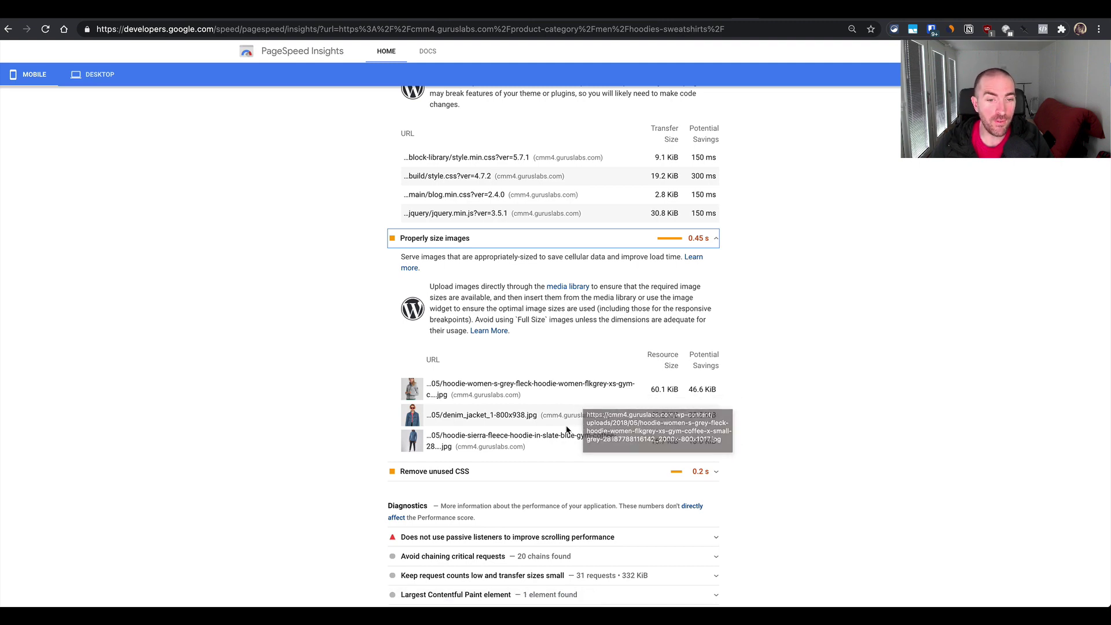
pyautogui.scroll(2, 565, 428)
pyautogui.scroll(10, 561, 411)
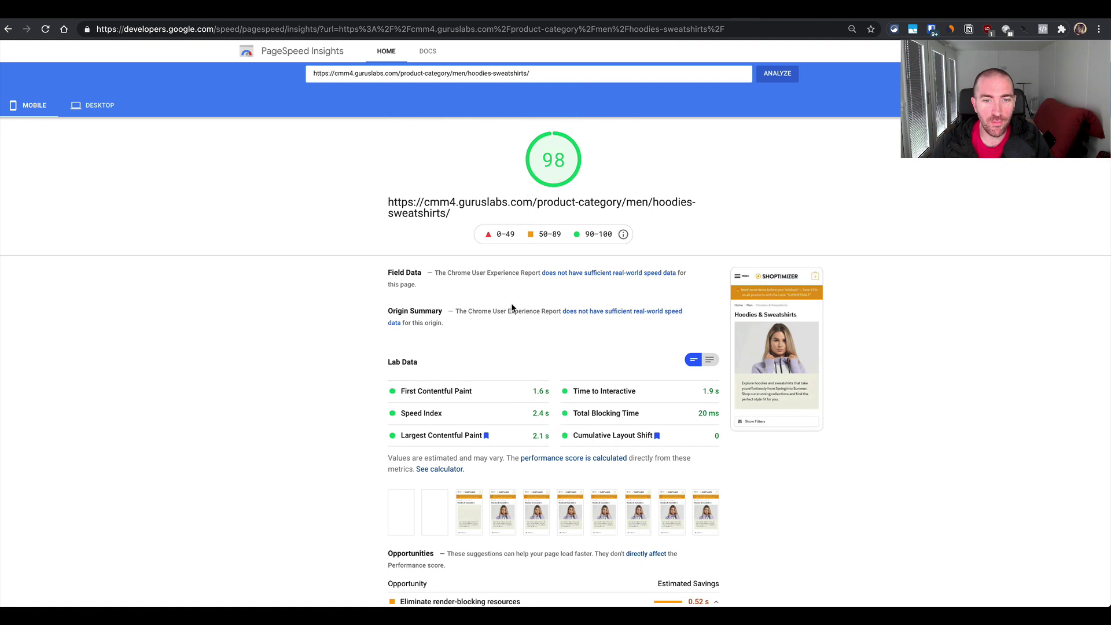
pyautogui.scroll(-8, 507, 387)
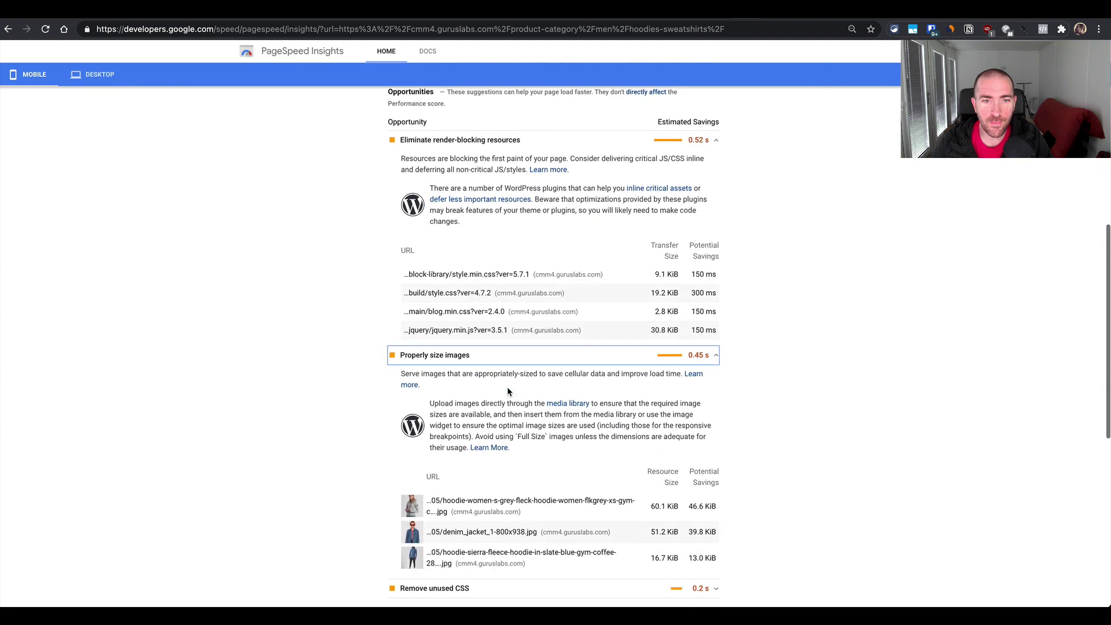
pyautogui.scroll(1, 507, 387)
pyautogui.scroll(-5, 507, 386)
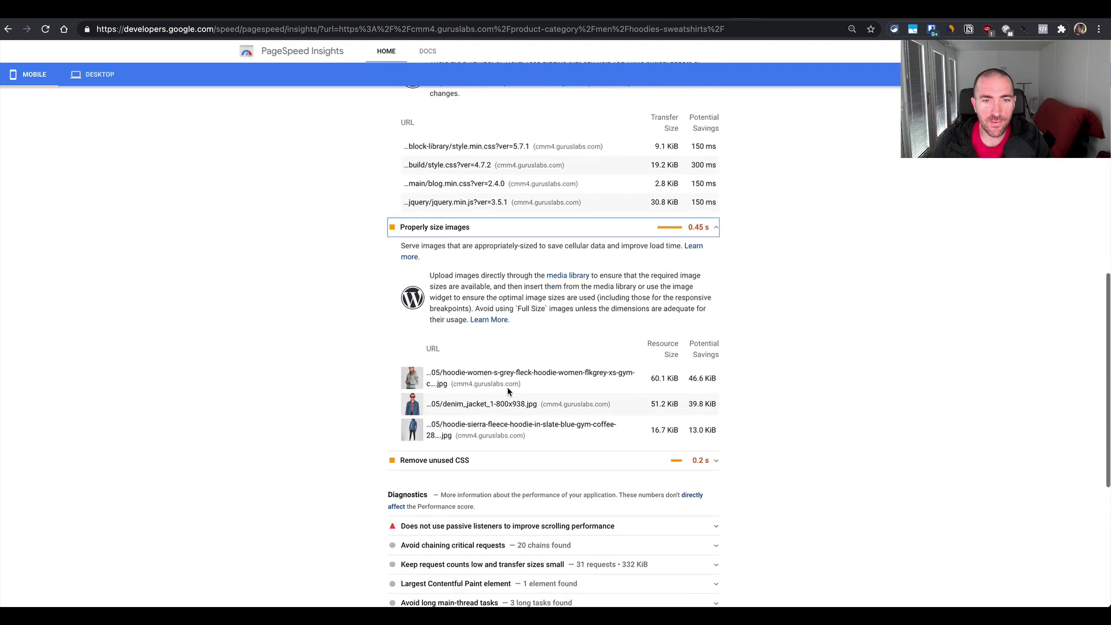
# - Collapse the "Properly size images" and "Eliminate render-blocking resources" details and check the mobile score again
pyautogui.click(572, 233)
pyautogui.click(572, 233)
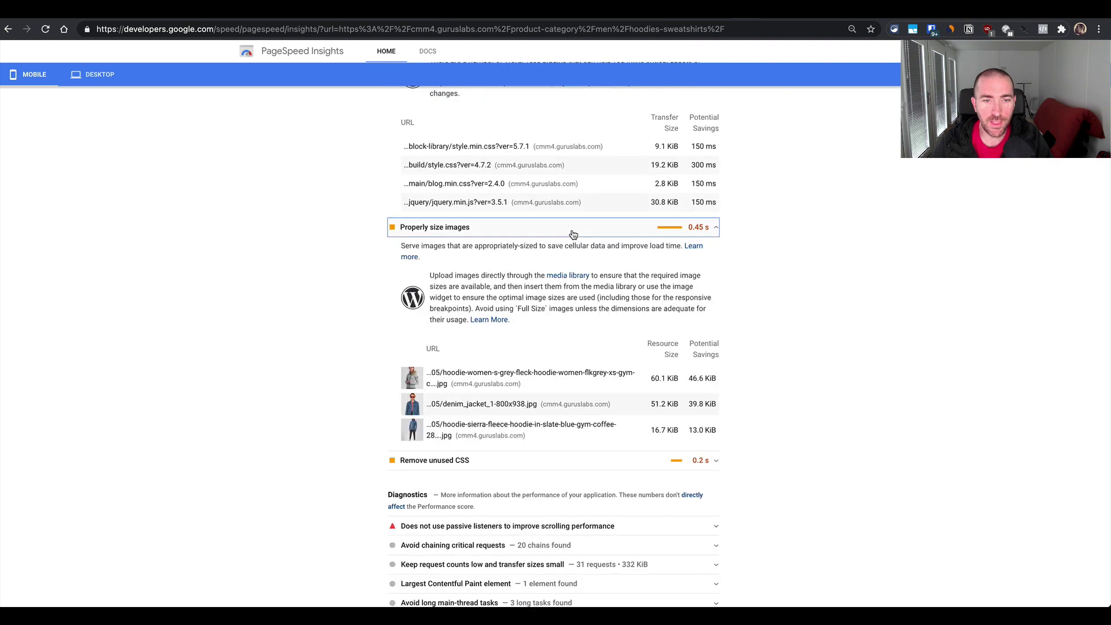
pyautogui.click(572, 233)
pyautogui.scroll(15, 573, 236)
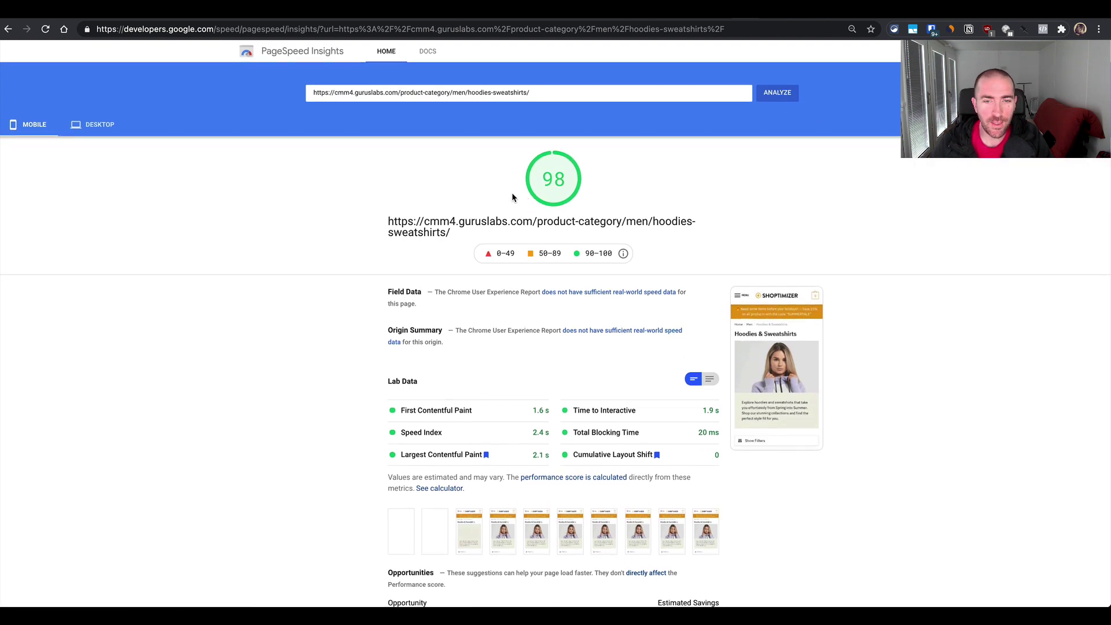
pyautogui.scroll(-5, 513, 197)
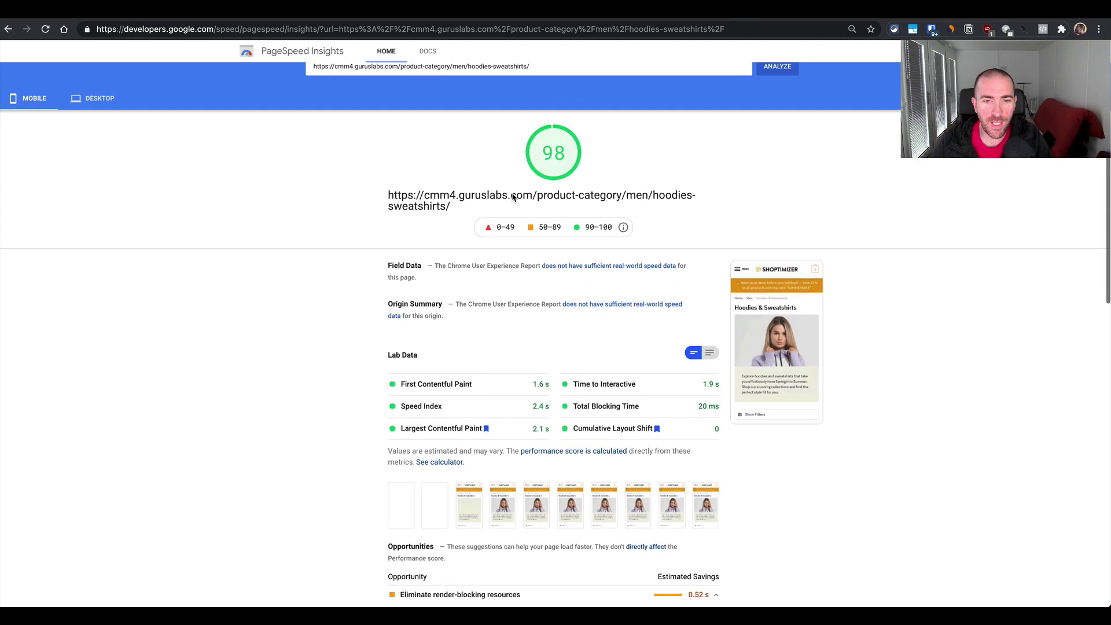
pyautogui.click(476, 348)
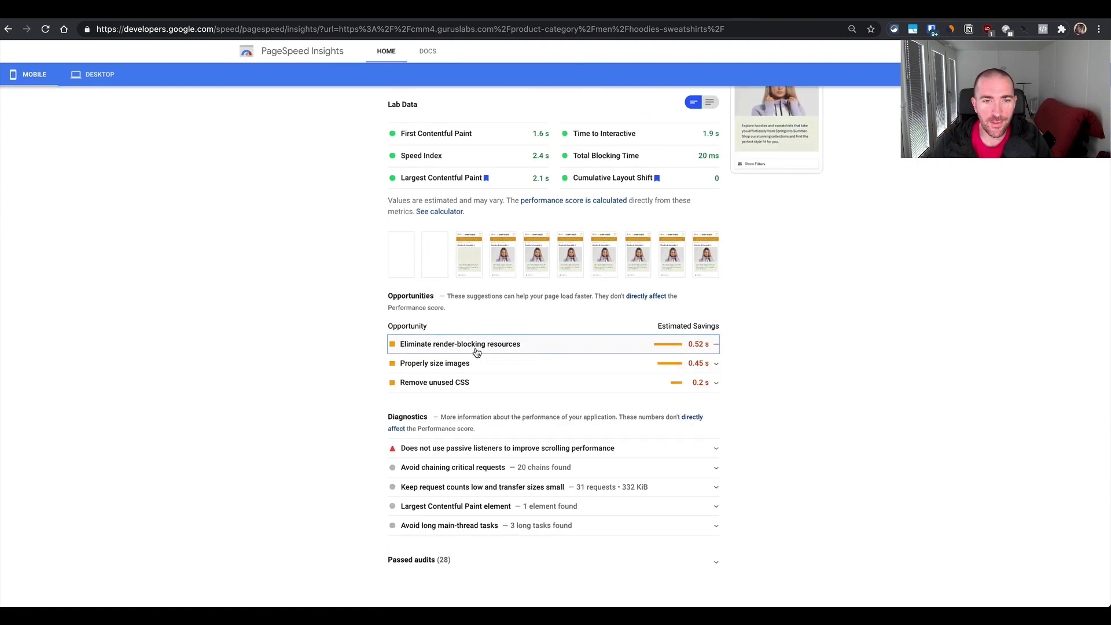
# - Switch to the WordPress admin's Snippets page and open the Customizer's WooCommerce Product Images settings
pyautogui.hotkey('ctrl', 'Left')
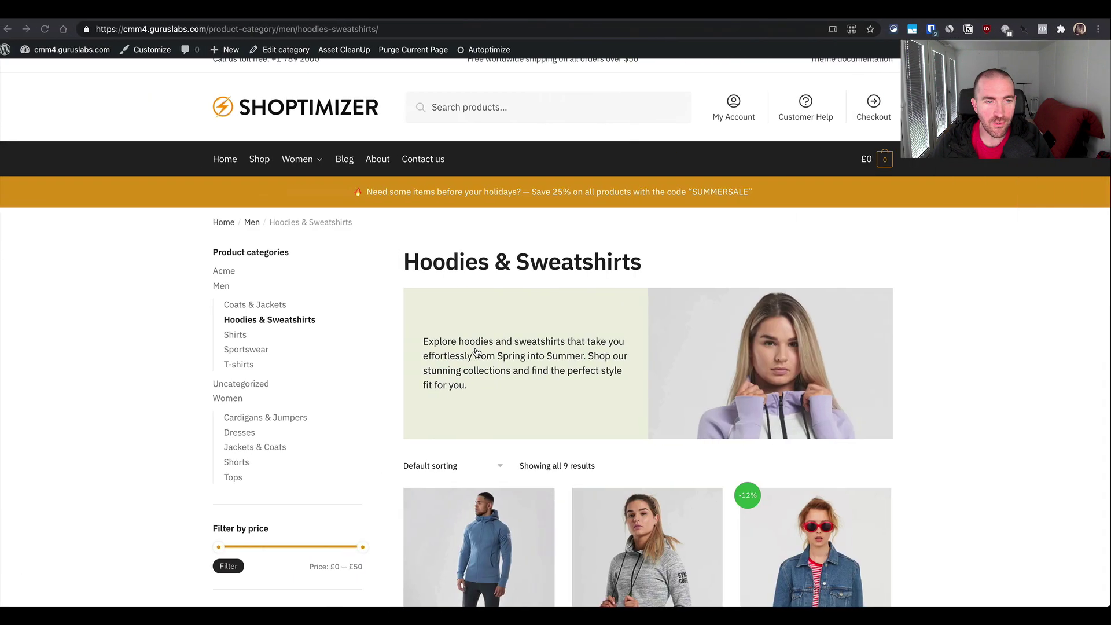
pyautogui.press('super+l')
pyautogui.hotkey('ctrl', 'Tab')
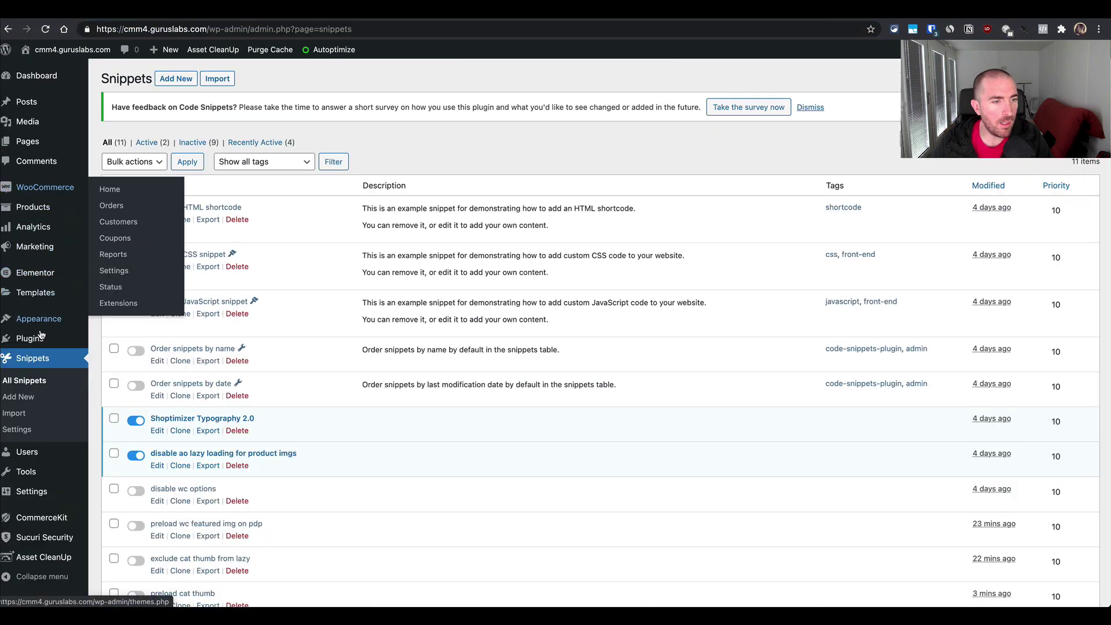
pyautogui.moveTo(52, 325)
pyautogui.click(119, 339)
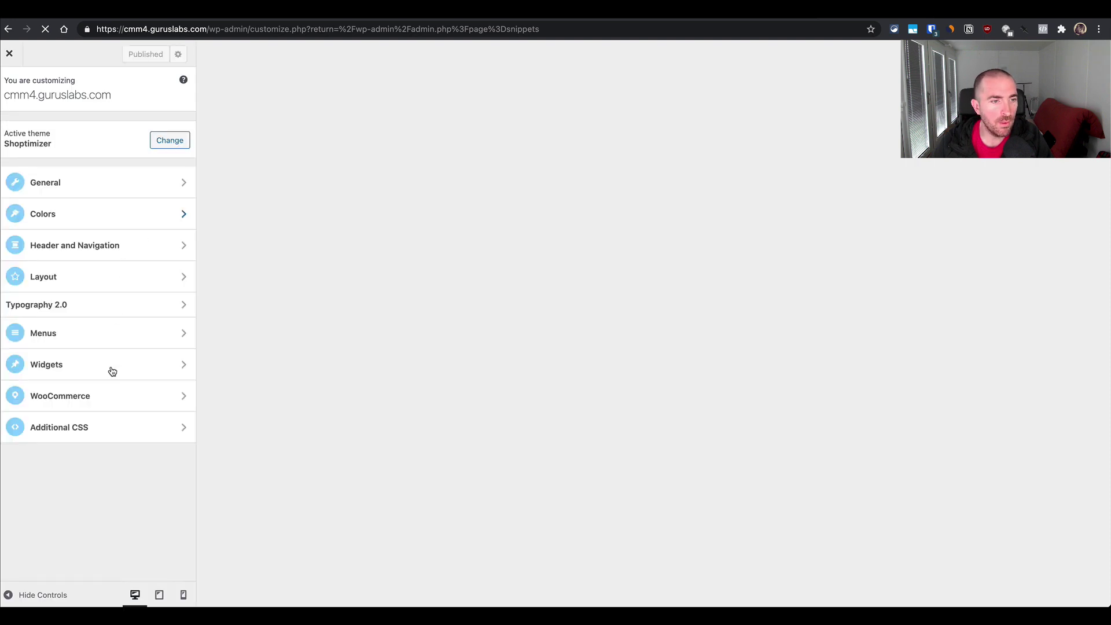
pyautogui.click(106, 397)
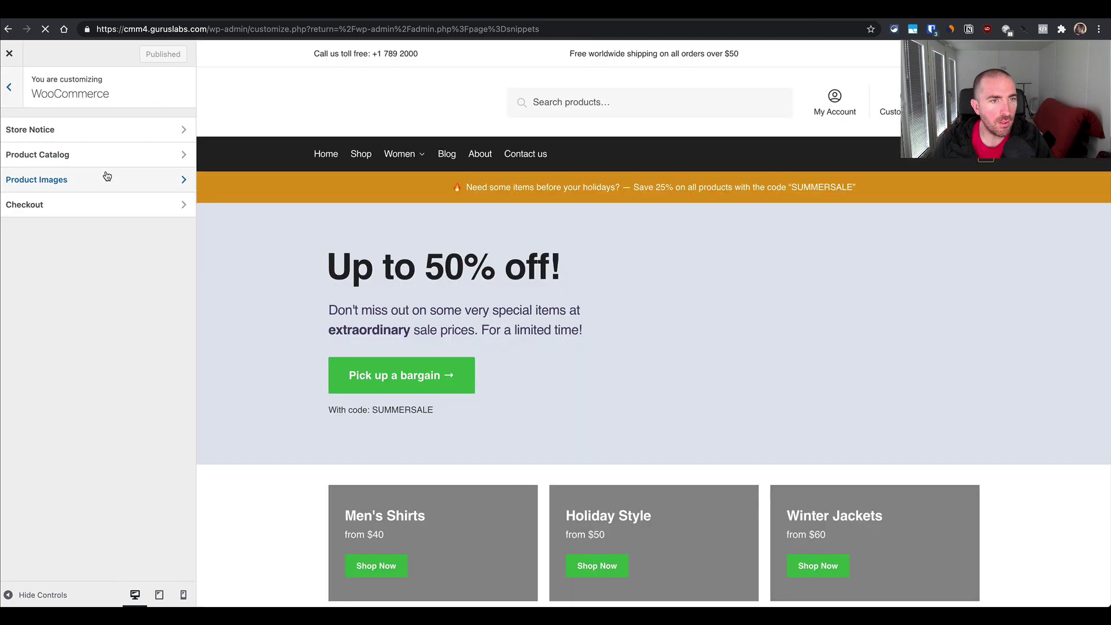
pyautogui.click(107, 177)
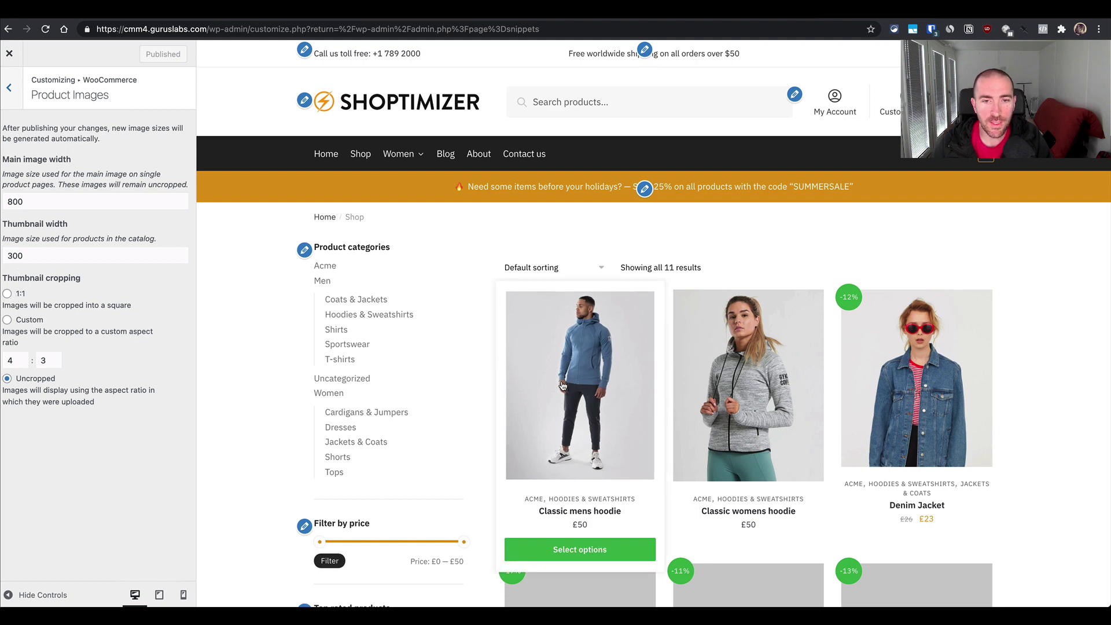
# - Check the shop page preview against the thumbnail settings and inspect the Classic mens hoodie thumbnail's image markup and source sizes
pyautogui.scroll(-1, 563, 387)
pyautogui.scroll(1, 563, 387)
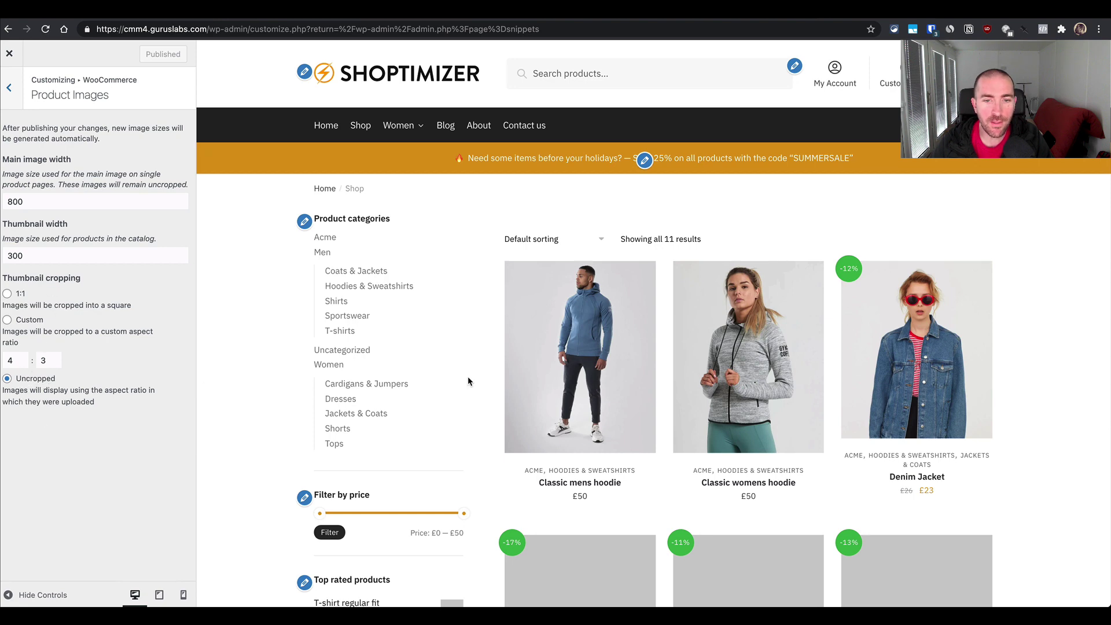
pyautogui.moveTo(504, 363)
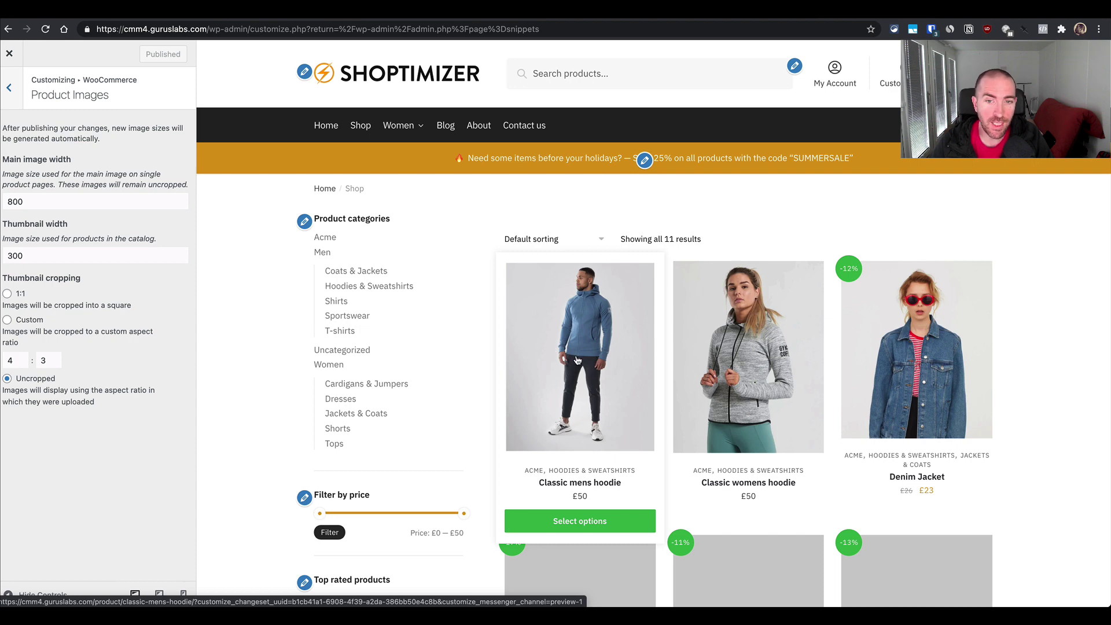
pyautogui.scroll(-3, 576, 361)
pyautogui.scroll(3, 576, 360)
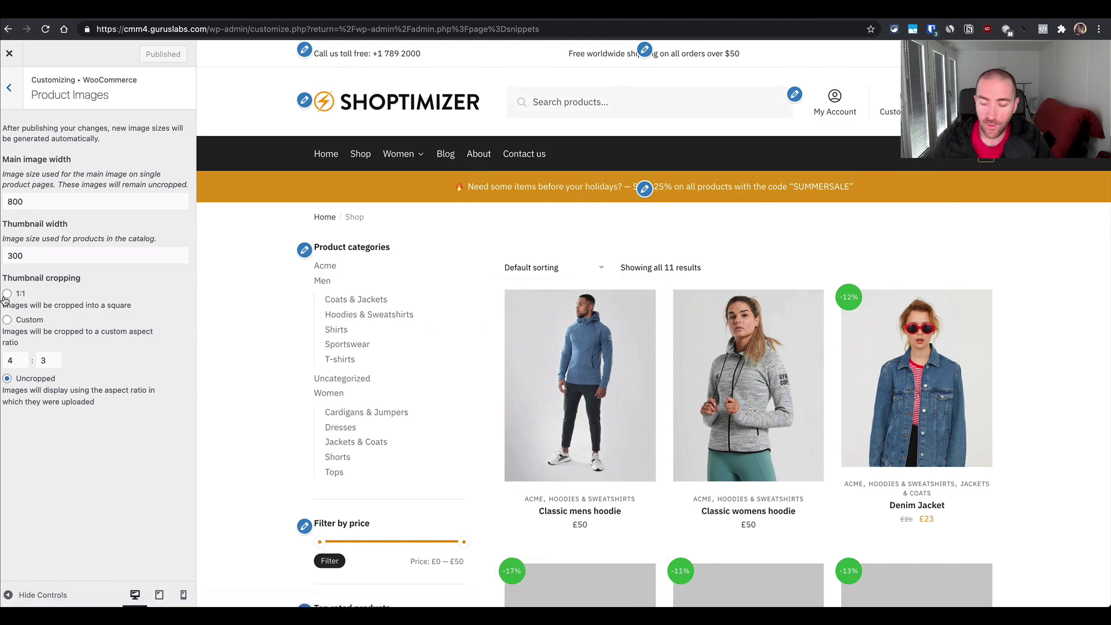
pyautogui.moveTo(596, 371)
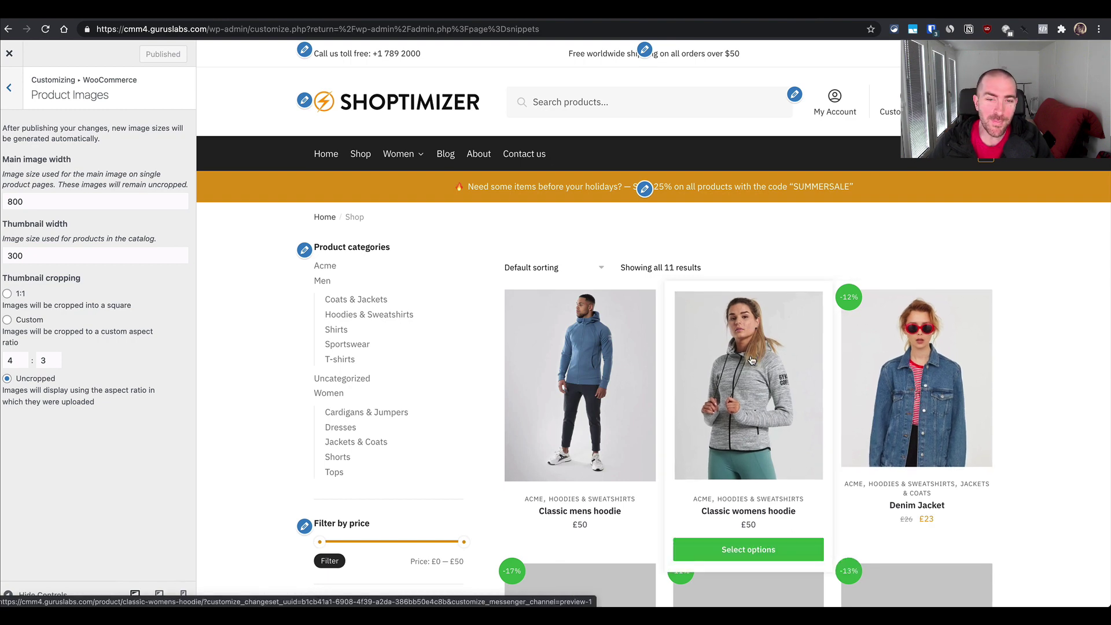
pyautogui.rightClick(565, 348)
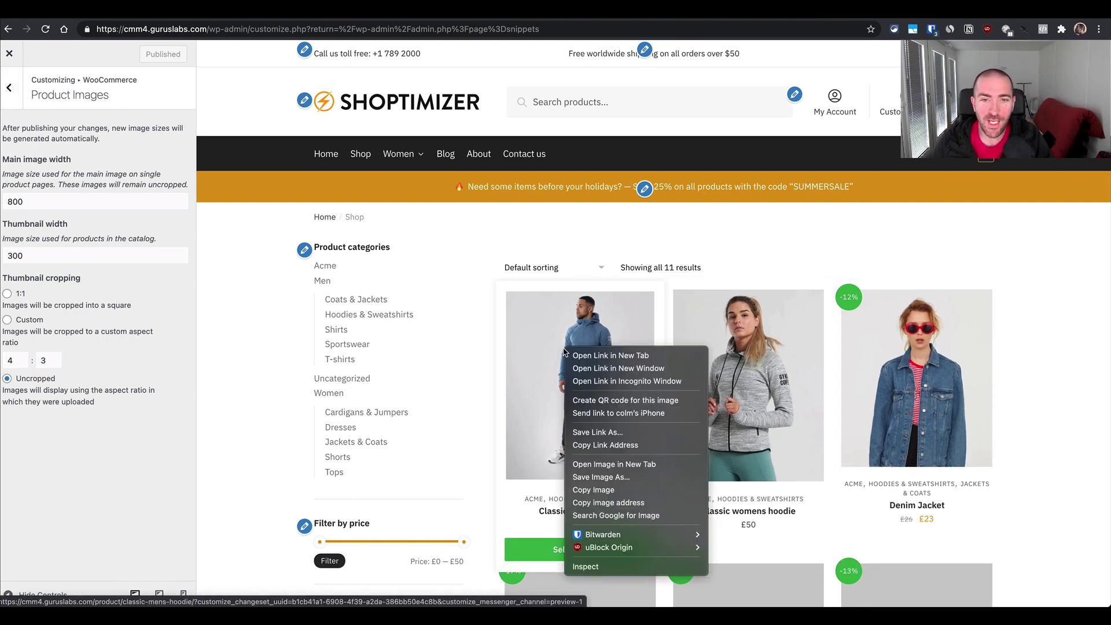
pyautogui.click(608, 569)
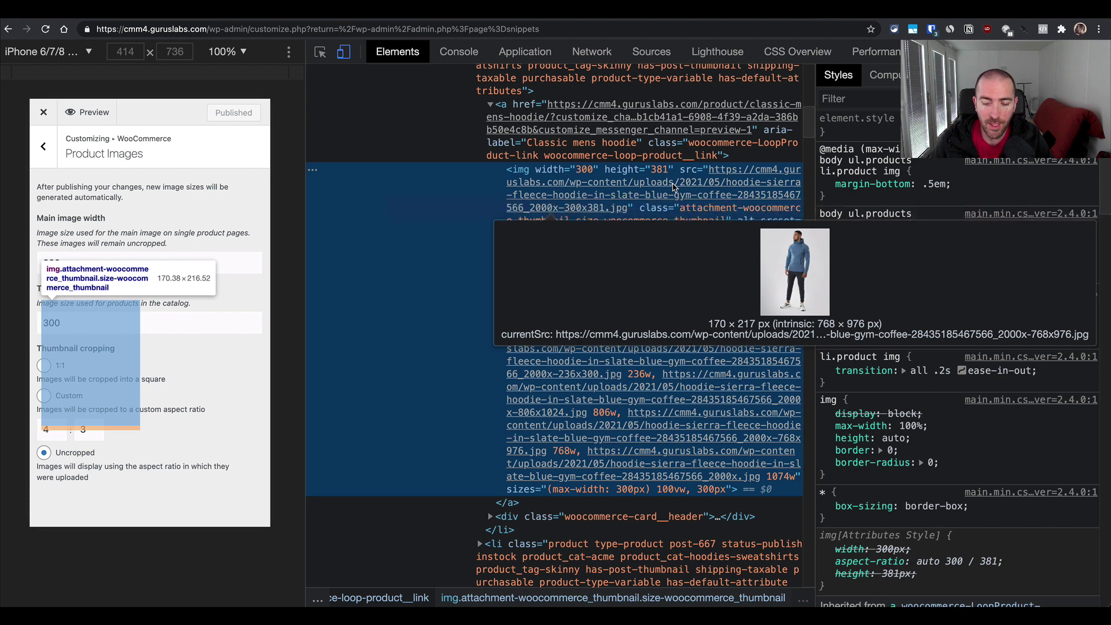
pyautogui.press('super+alt+i')
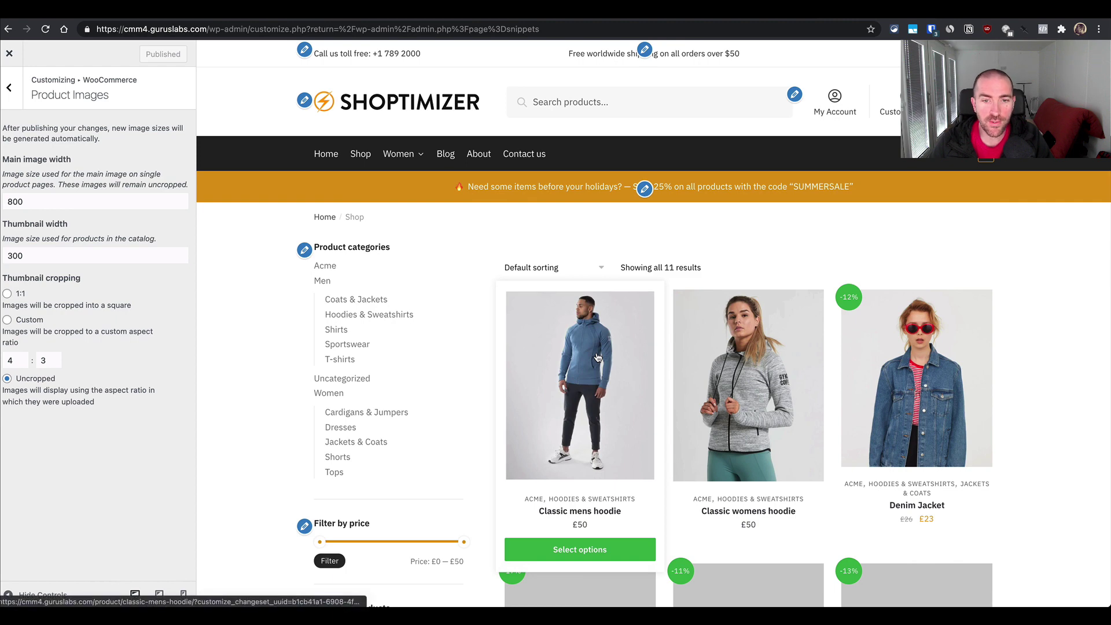
# - Compare the shop preview's hoodie and jacket thumbnails with the placeholder product images in the row below
pyautogui.scroll(-2, 598, 357)
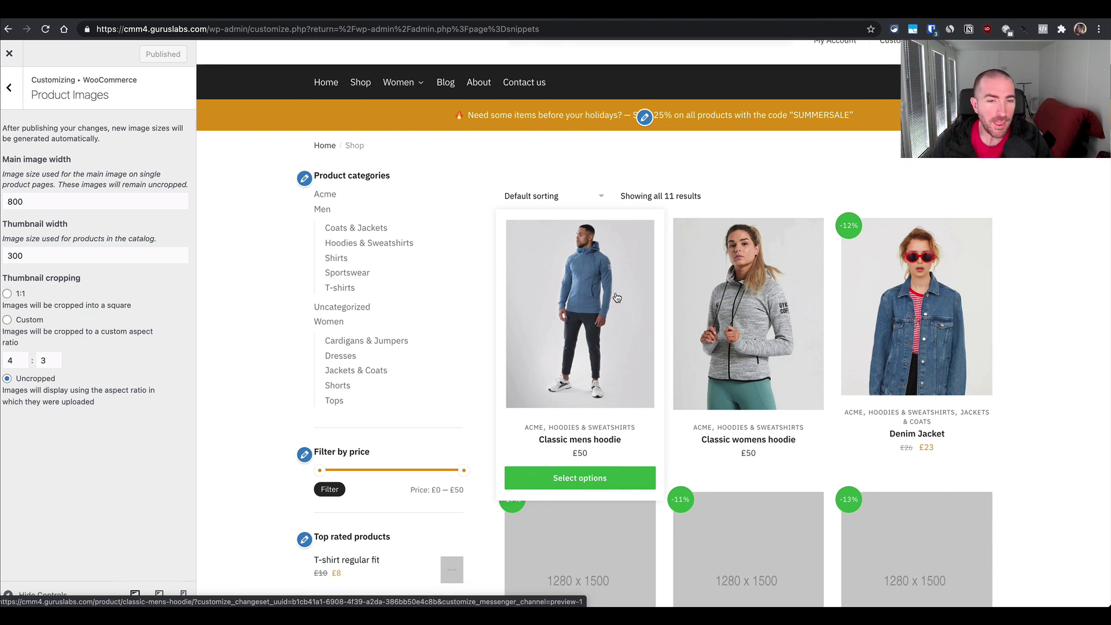
pyautogui.scroll(1, 617, 297)
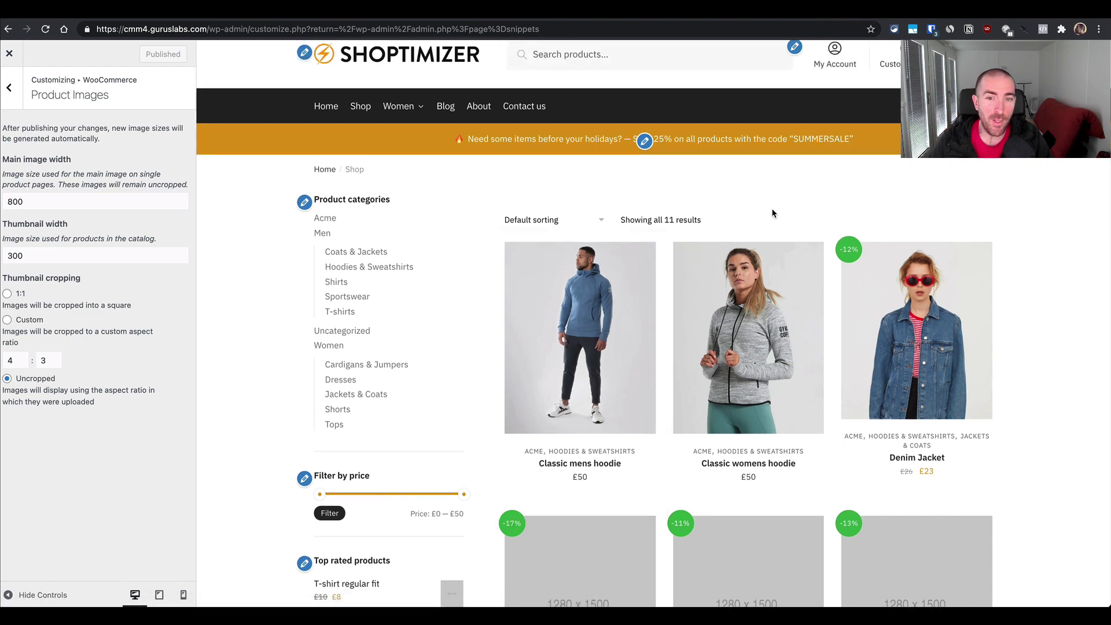
pyautogui.scroll(-1, 773, 214)
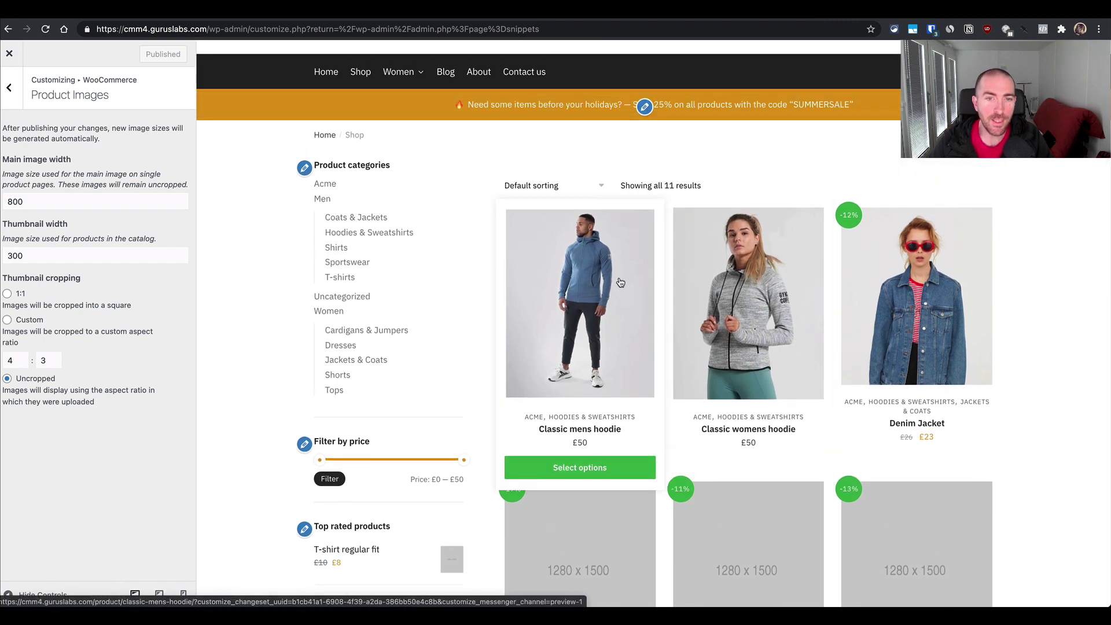
pyautogui.scroll(1, 620, 283)
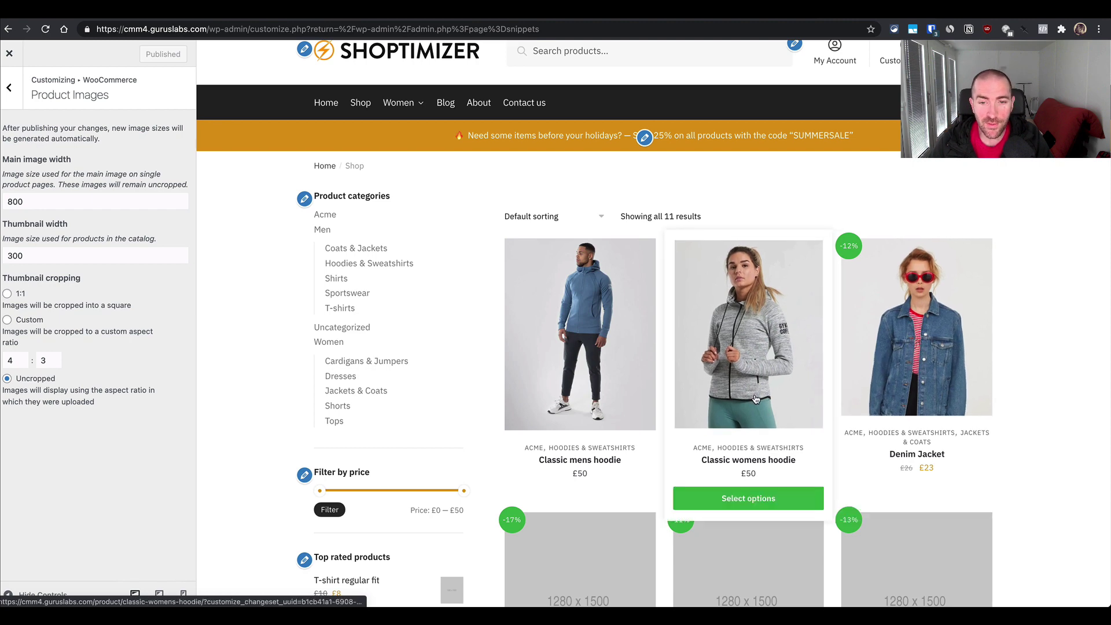
pyautogui.scroll(-3, 756, 399)
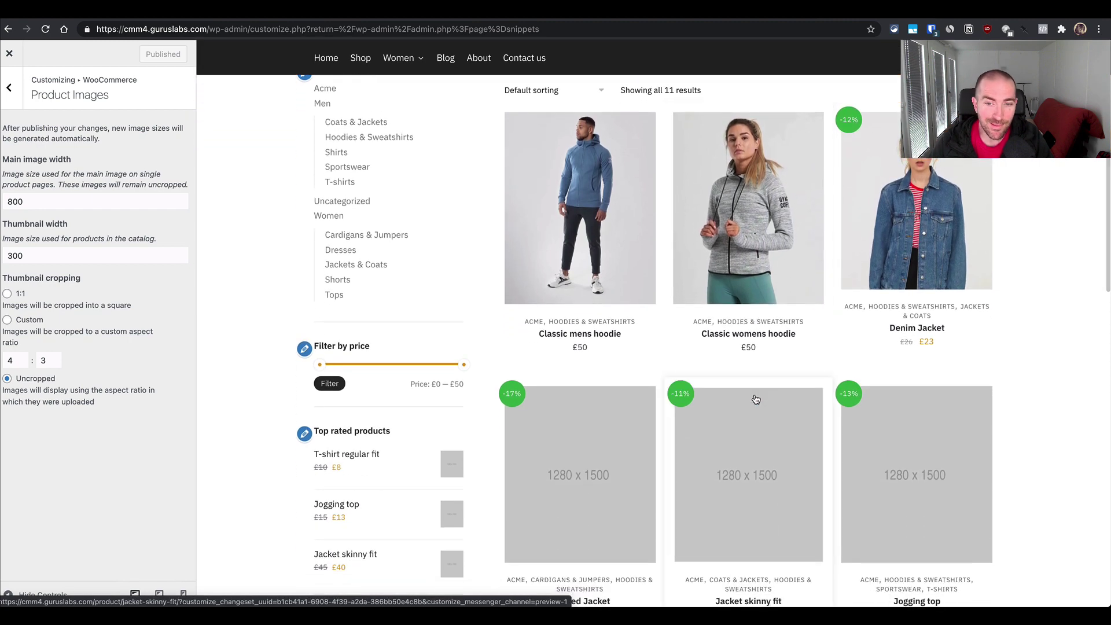
pyautogui.scroll(-2, 752, 398)
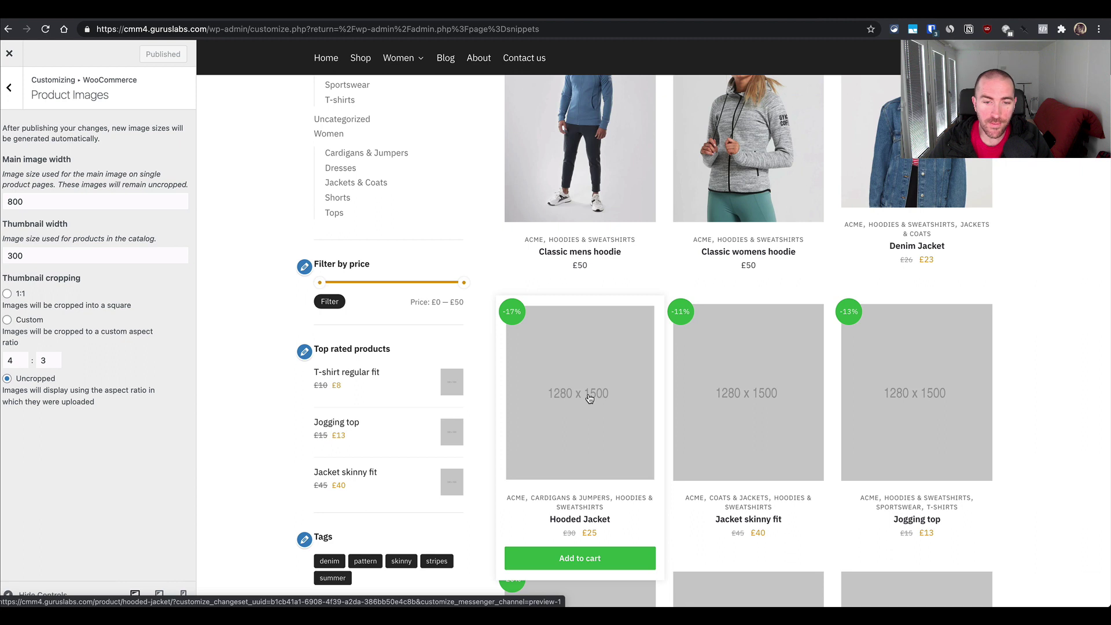
pyautogui.scroll(2, 589, 398)
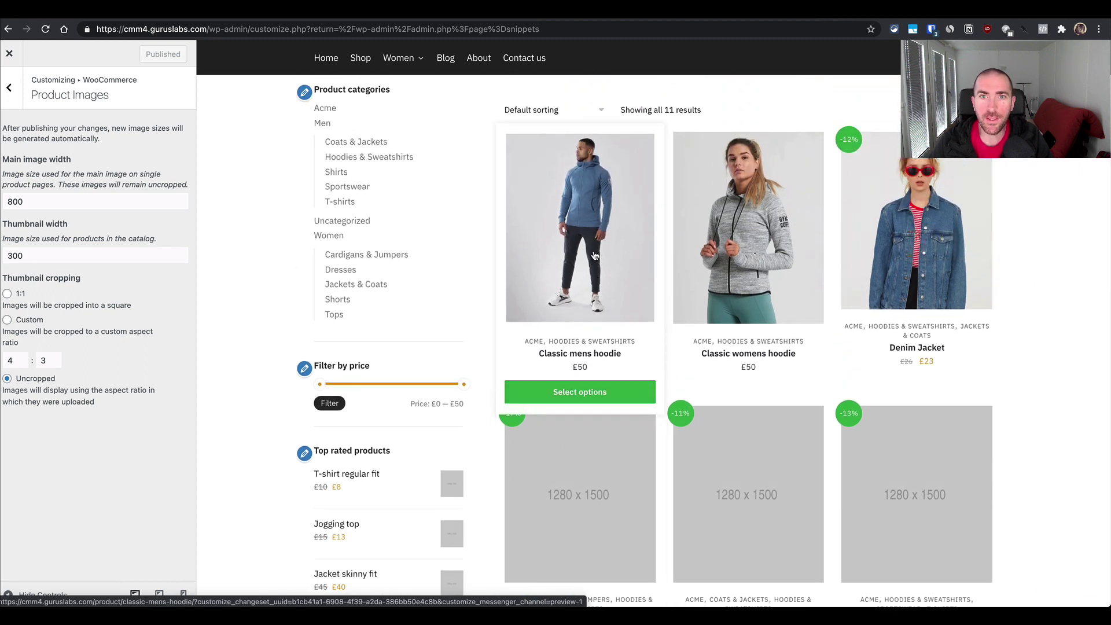
# - Open the Classic womens hoodie product in the preview and inspect its main gallery image's source file and dimensions
pyautogui.click(748, 203)
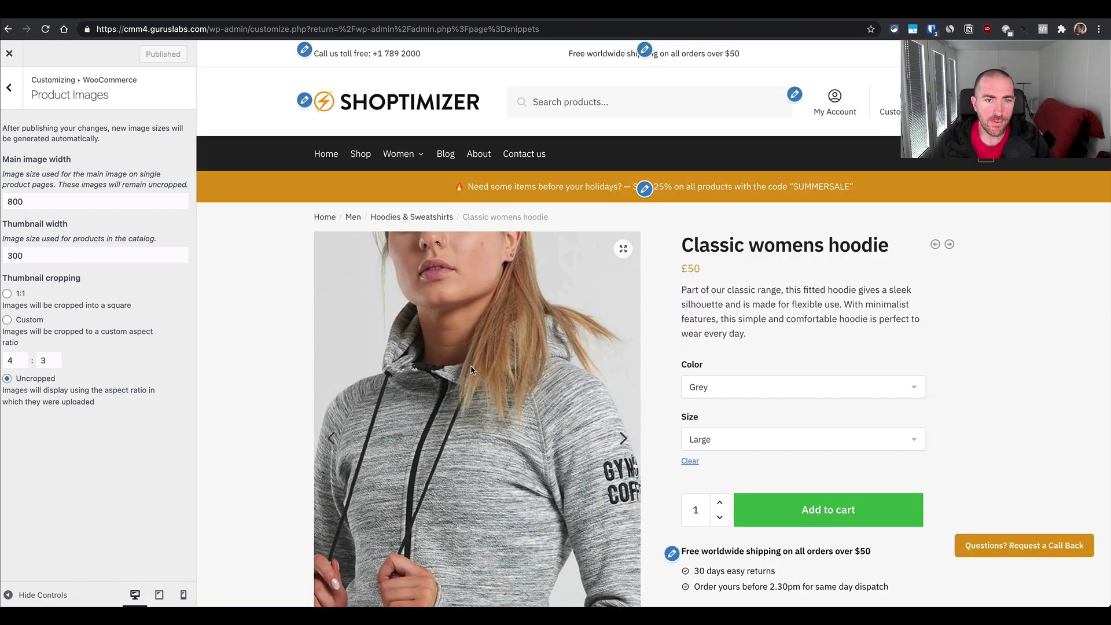
pyautogui.rightClick(464, 344)
pyautogui.click(499, 467)
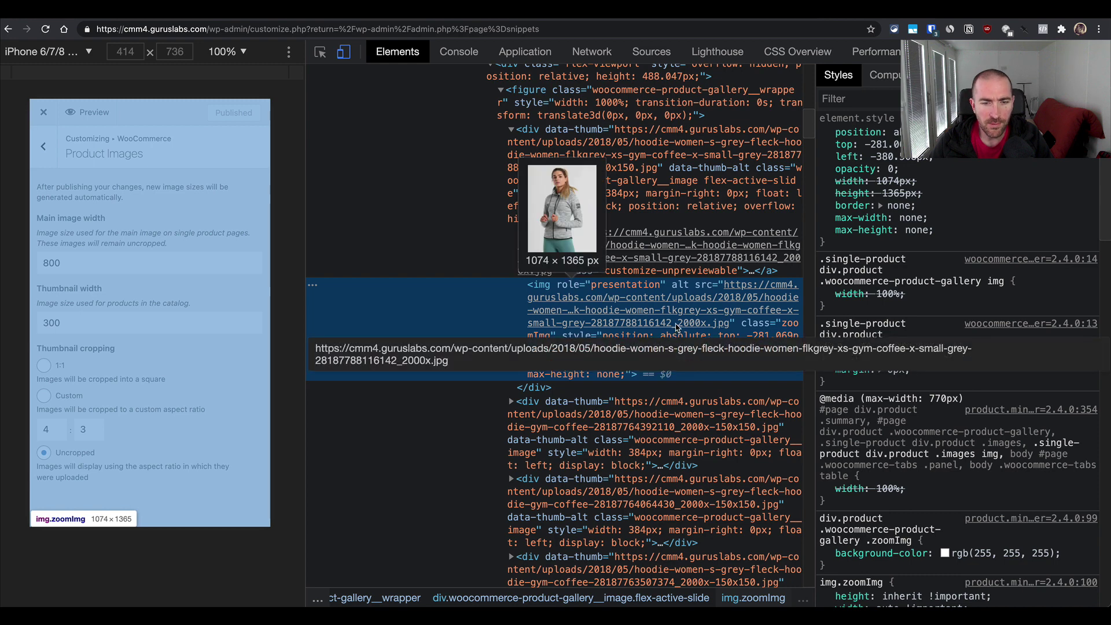
pyautogui.press('super+alt+i')
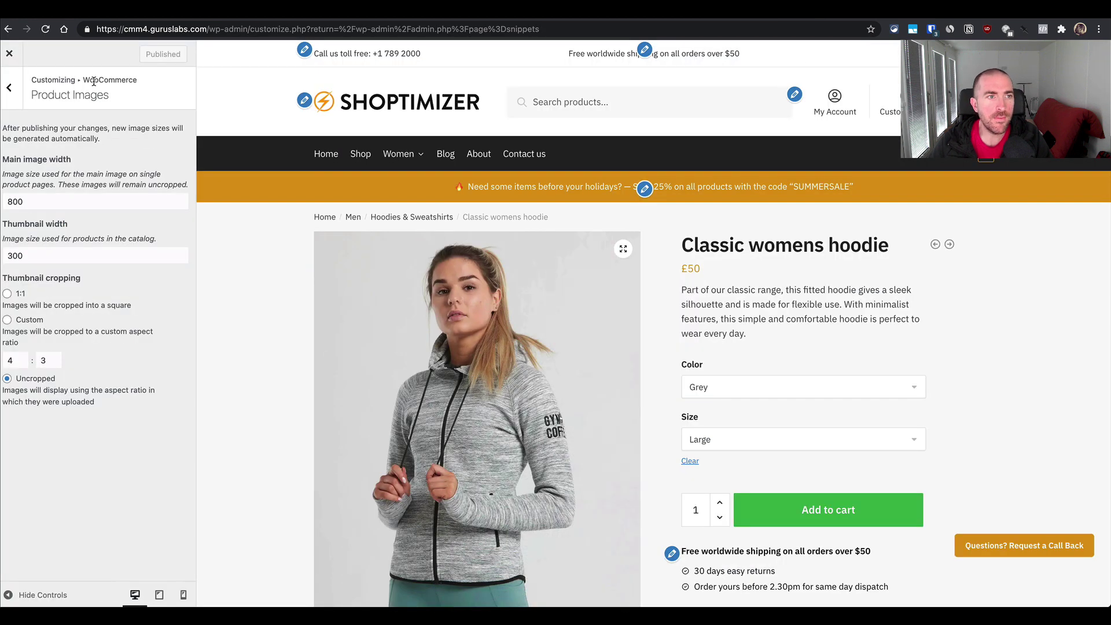
# - Close the Customizer and load the store's home page by removing the wp-admin path from the site address
pyautogui.click(9, 53)
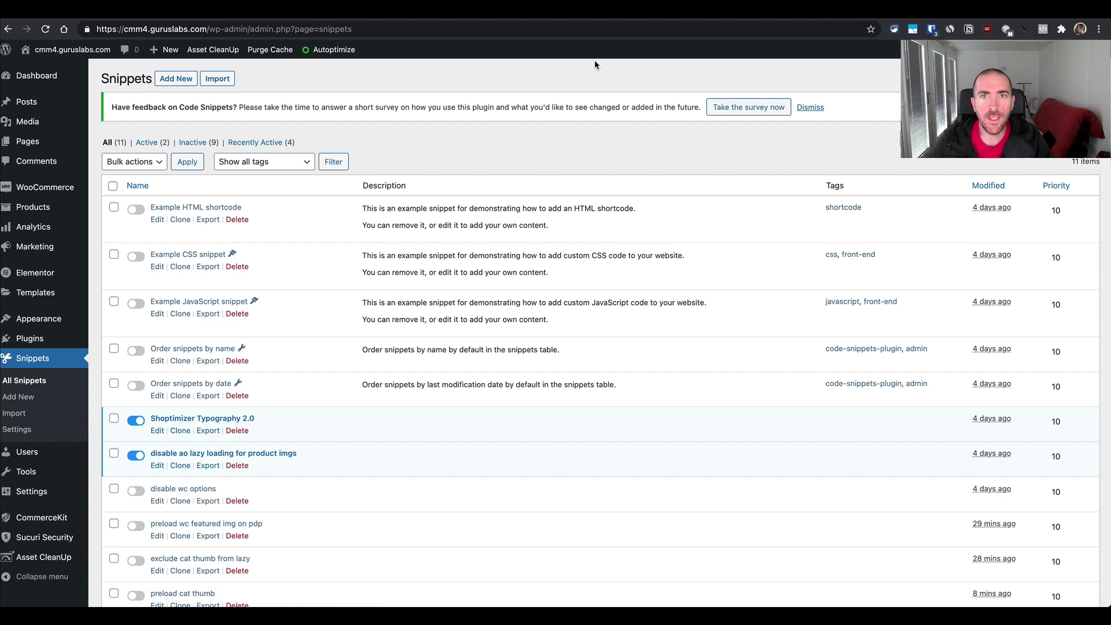
pyautogui.press('super+l')
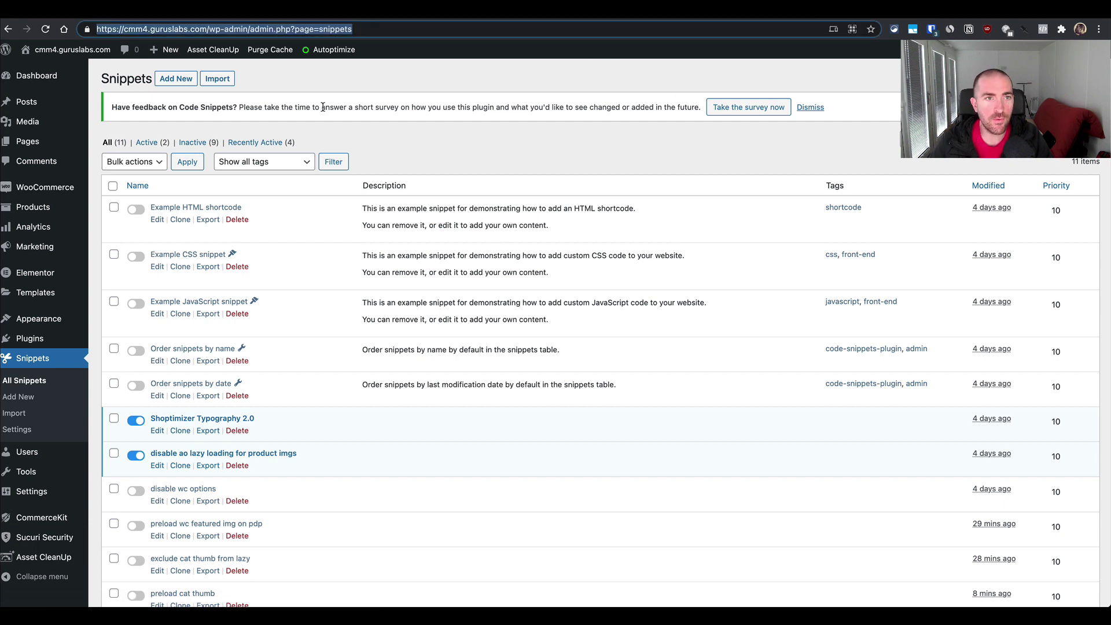
pyautogui.press('Right')
pyautogui.hotkey('alt', 'shift', 'Left')
pyautogui.hotkey('alt', 'shift', 'Left')
pyautogui.hotkey('alt', 'shift', 'Left')
pyautogui.hotkey('alt', 'shift', 'Left')
pyautogui.hotkey('alt', 'shift', 'Left')
pyautogui.hotkey('alt', 'shift', 'Left')
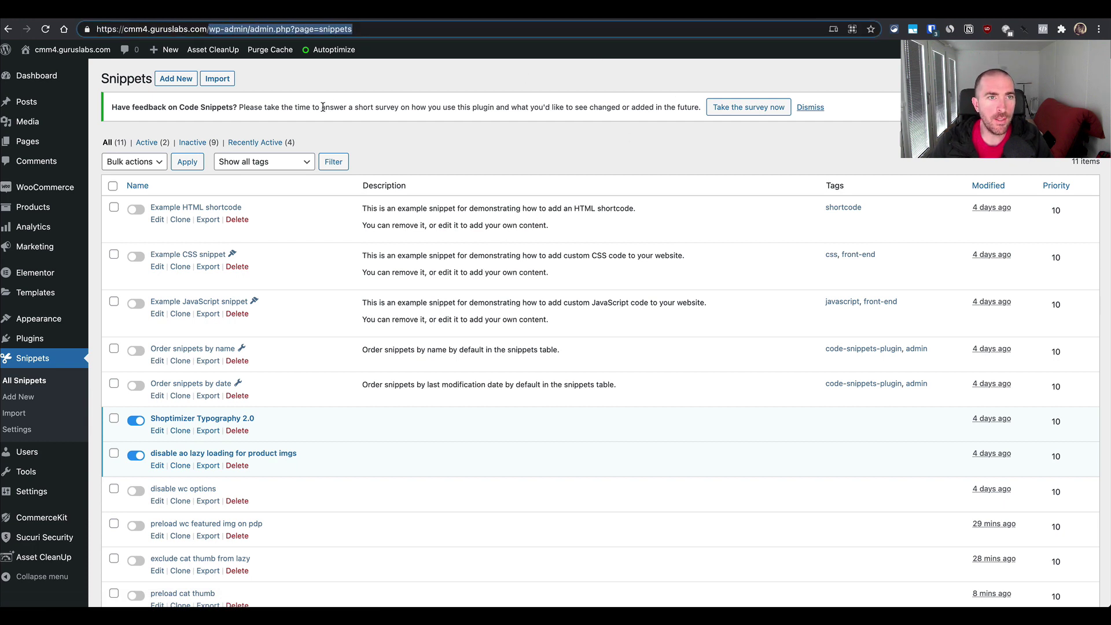
pyautogui.press('BackSpace')
pyautogui.press('Return')
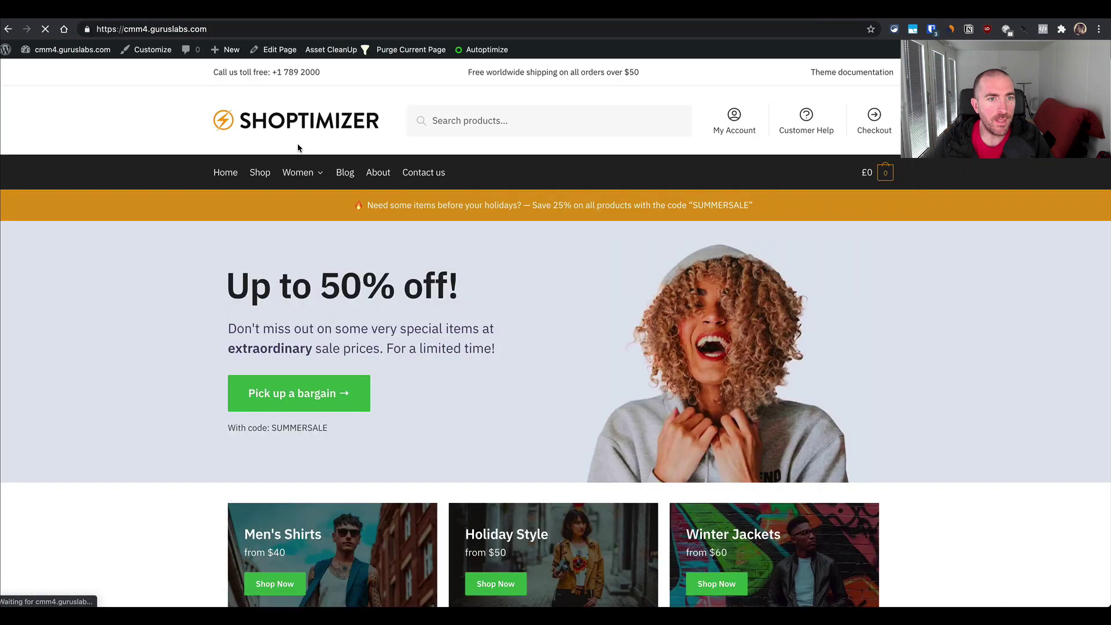
# - Open the Classic womens hoodie product from the home page's latest items and go to its Hoodies & Sweatshirts category page
pyautogui.scroll(-8, 207, 377)
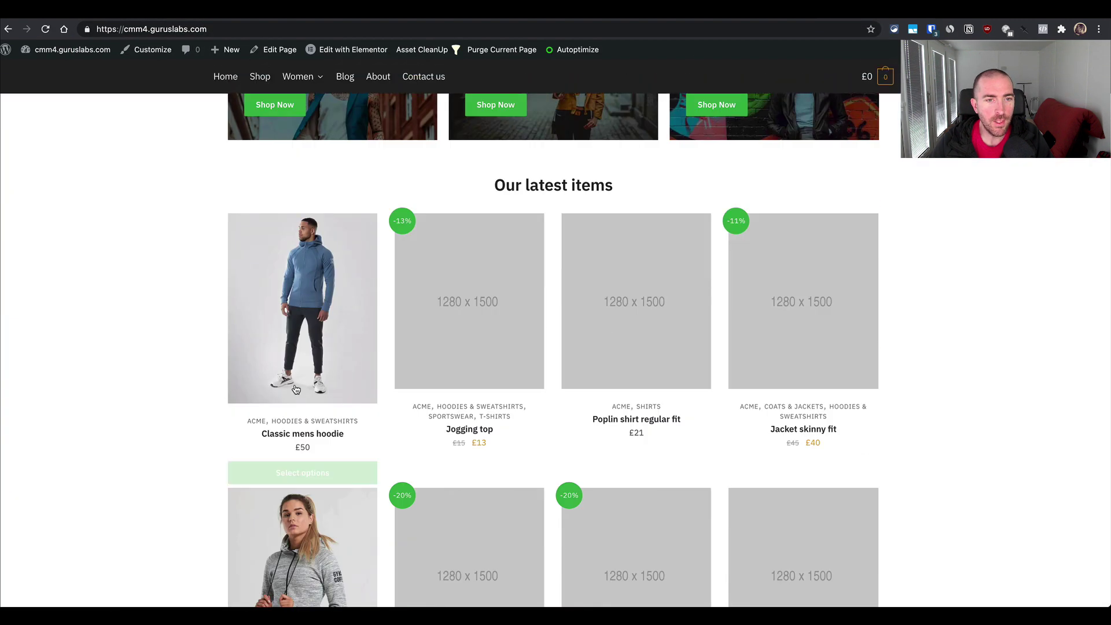
pyautogui.click(266, 569)
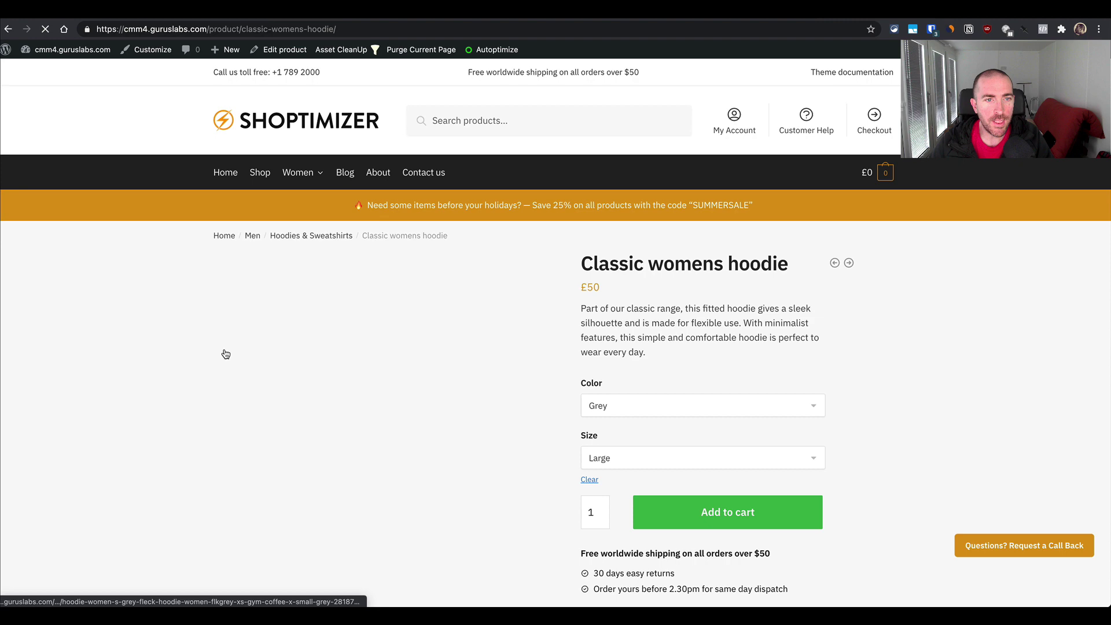
pyautogui.click(300, 236)
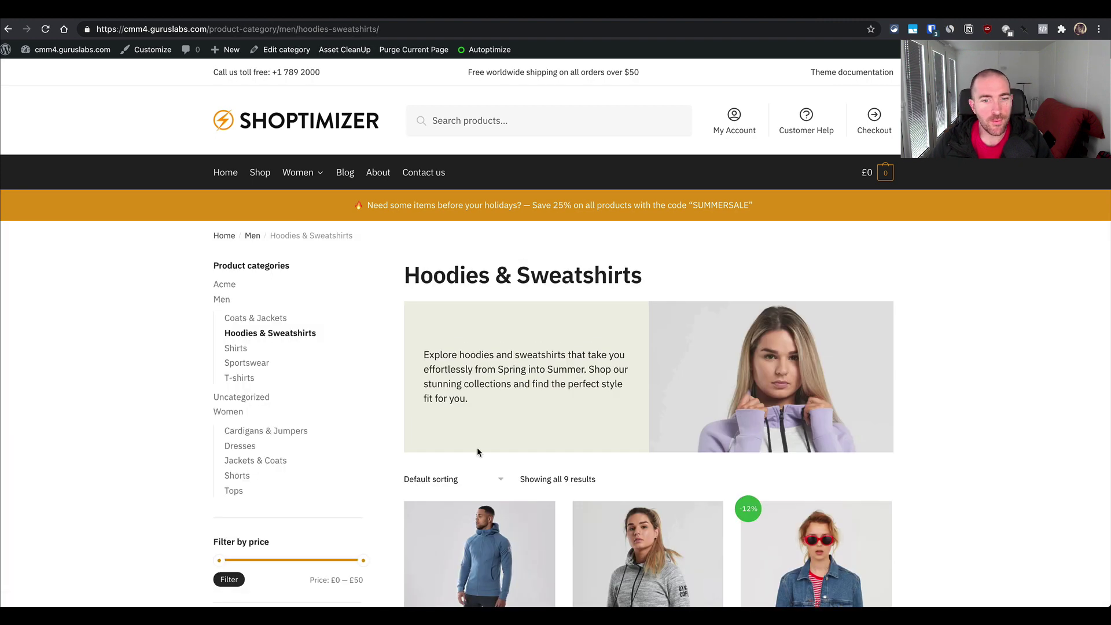
# - Compare the hoodie and denim jacket thumbnails on the Hoodies & Sweatshirts category page with the placeholder product images in the rows below
pyautogui.scroll(-3, 477, 447)
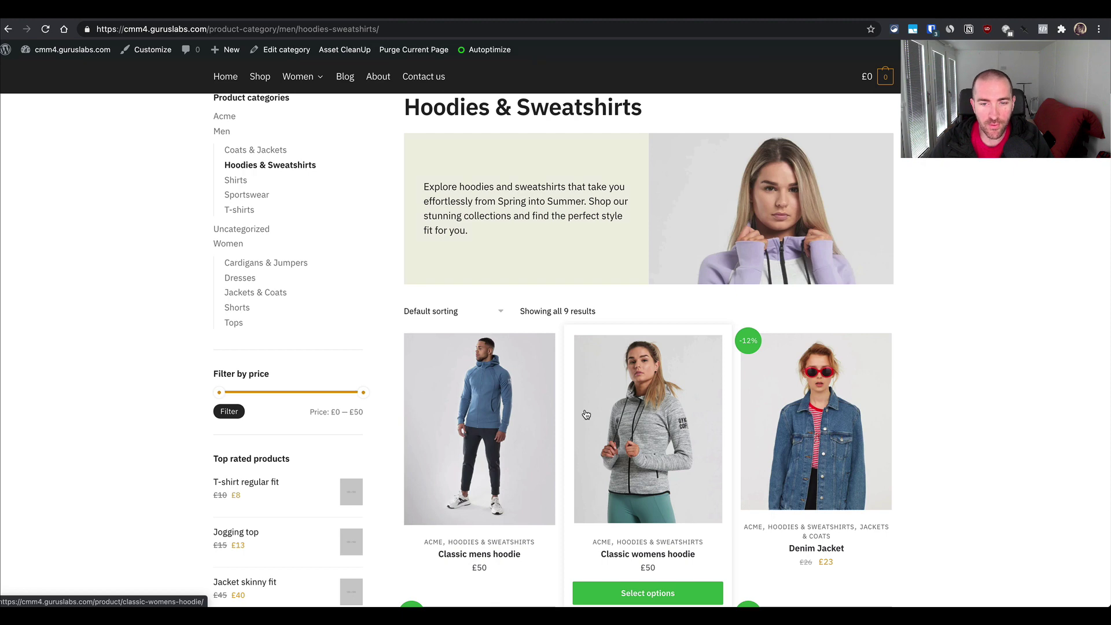
pyautogui.scroll(-2, 586, 414)
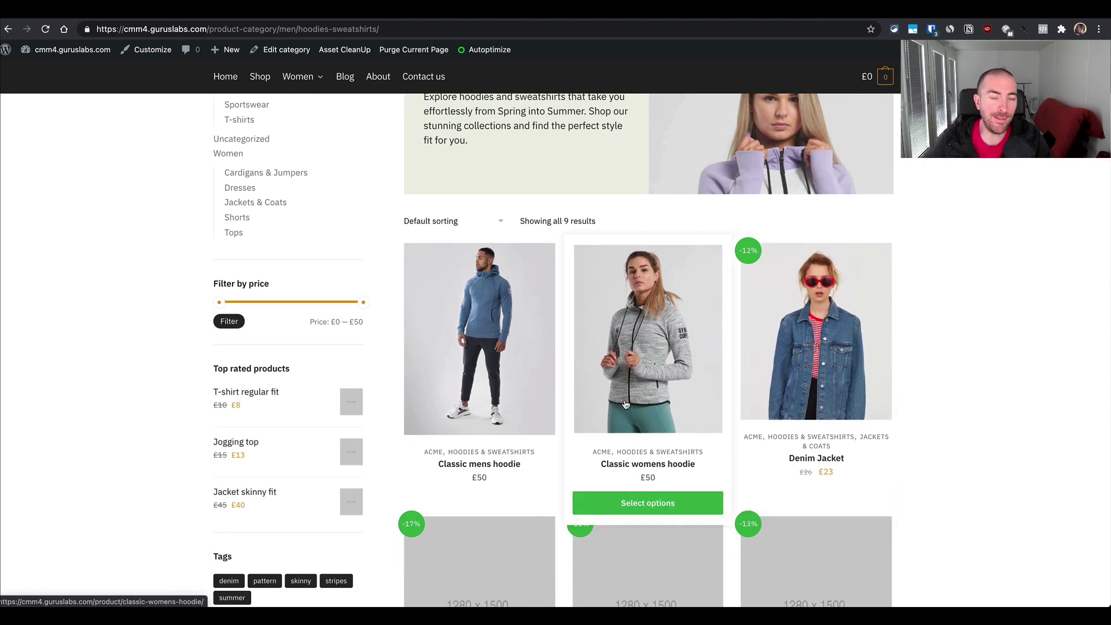
pyautogui.scroll(-5, 652, 364)
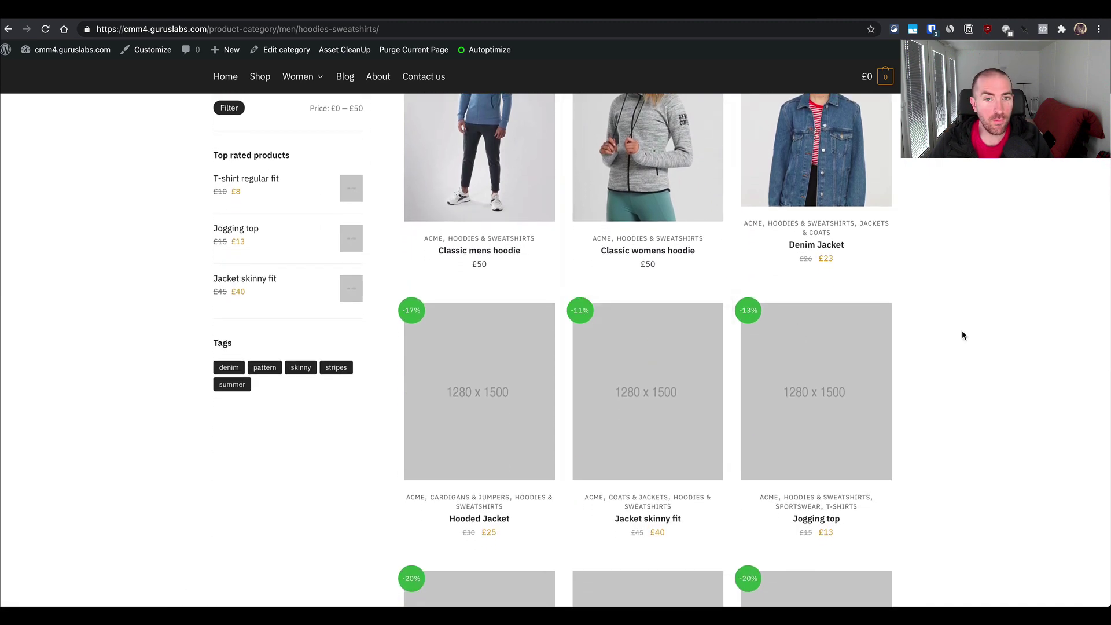
pyautogui.scroll(2, 962, 332)
pyautogui.scroll(2, 962, 331)
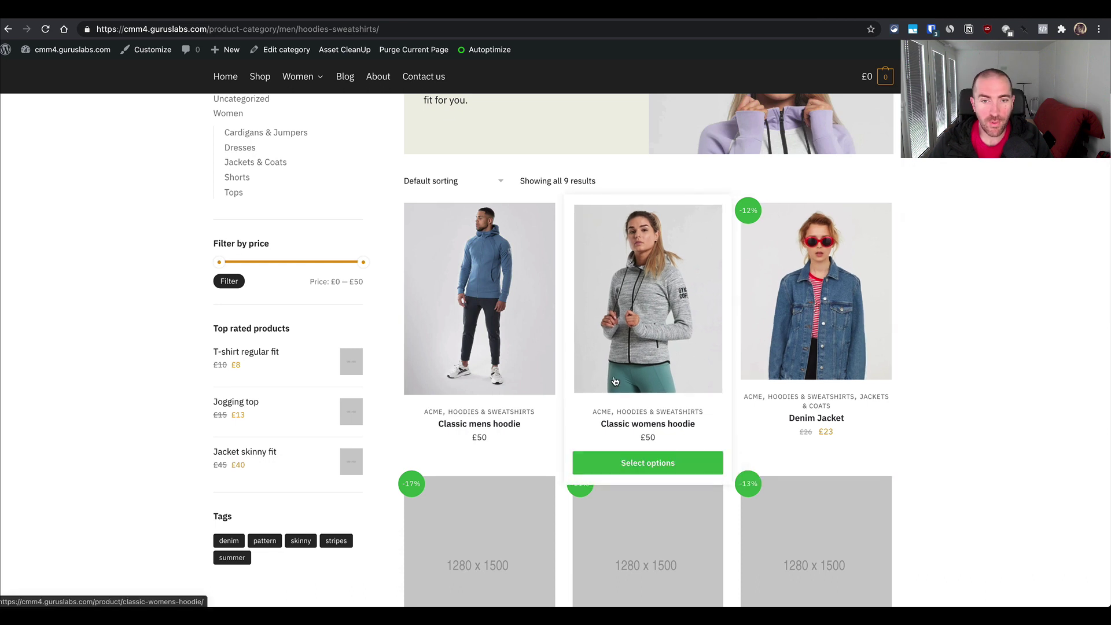
pyautogui.scroll(-2, 538, 411)
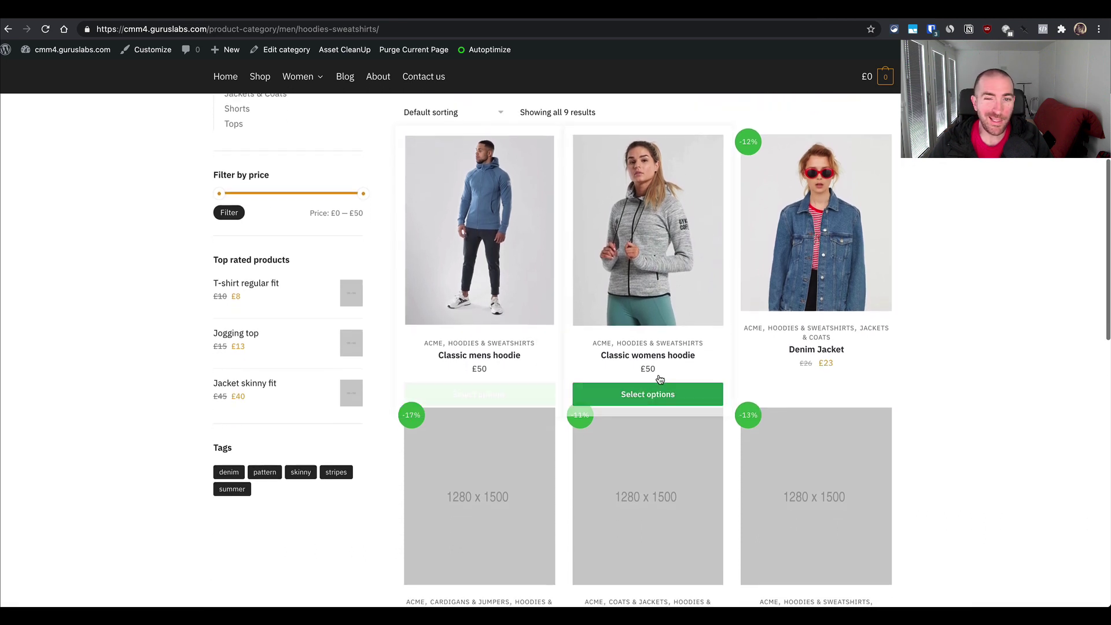
pyautogui.scroll(-6, 936, 295)
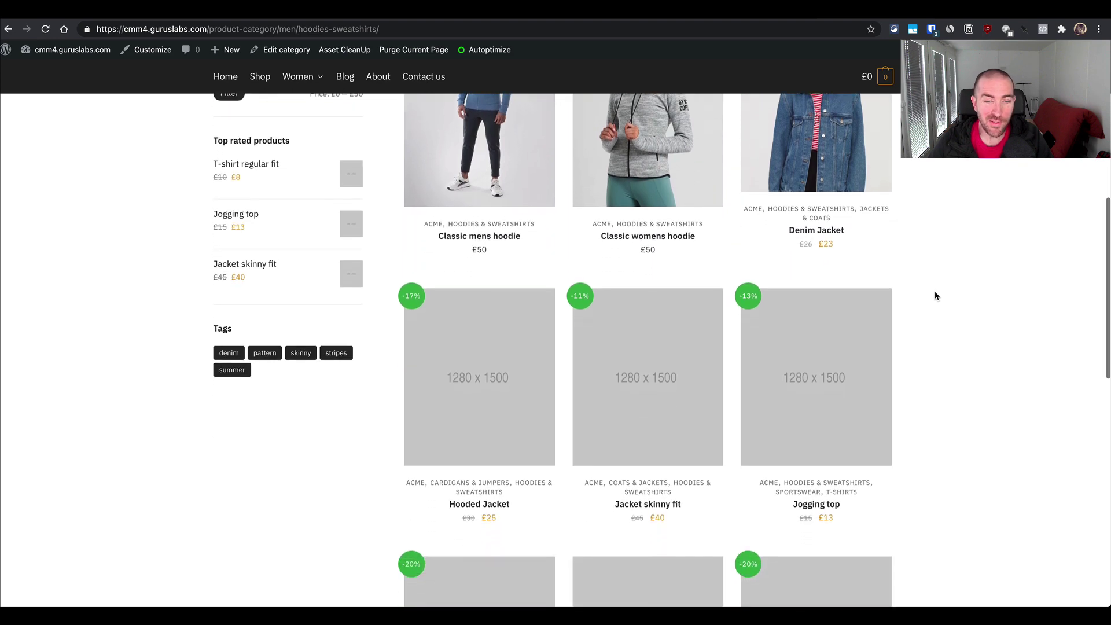
pyautogui.scroll(-1, 936, 295)
pyautogui.scroll(9, 936, 296)
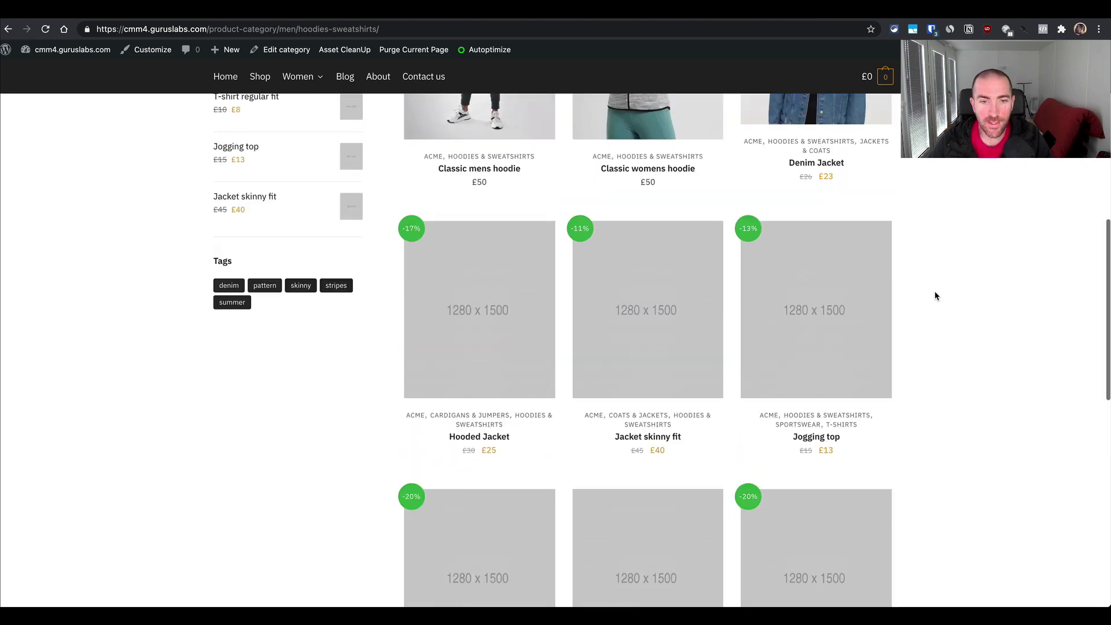
pyautogui.scroll(3, 936, 296)
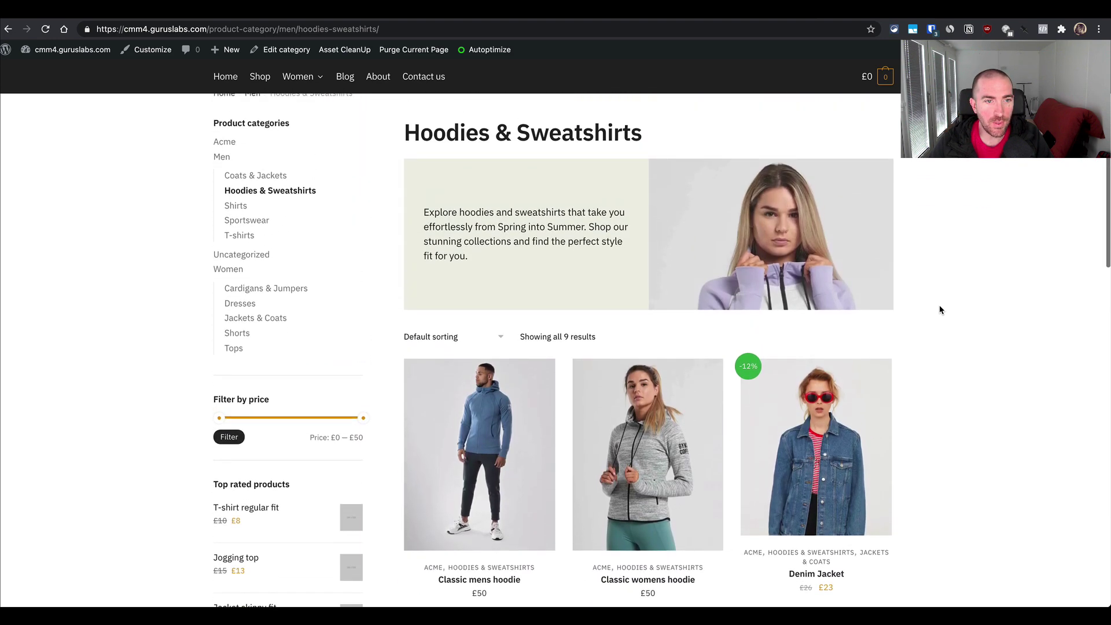
pyautogui.scroll(2, 940, 310)
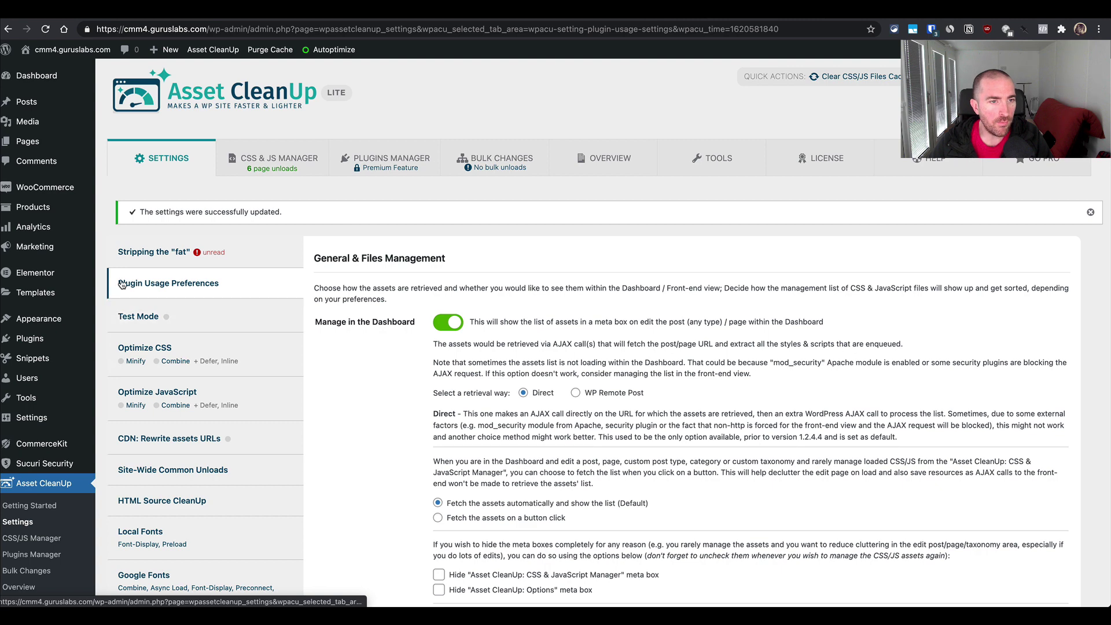
# - Go through the installed plugins list to the Asset CleanUp: Page Speed Booster settings and open its CSS & JS Manager
pyautogui.scroll(-3, 61, 453)
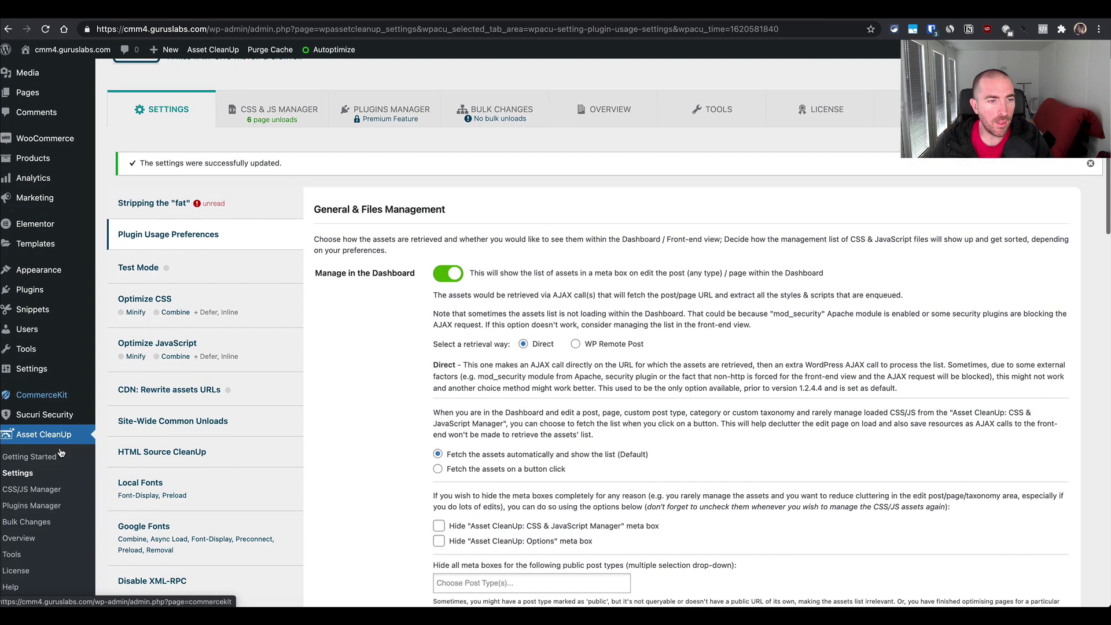
pyautogui.scroll(3, 61, 453)
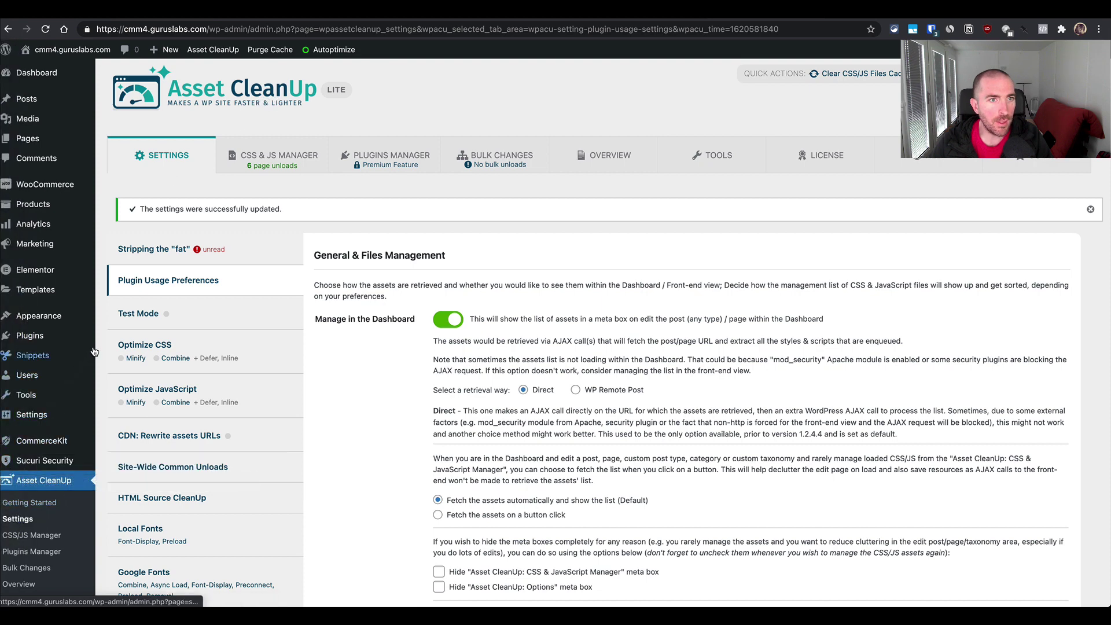
pyautogui.moveTo(80, 359)
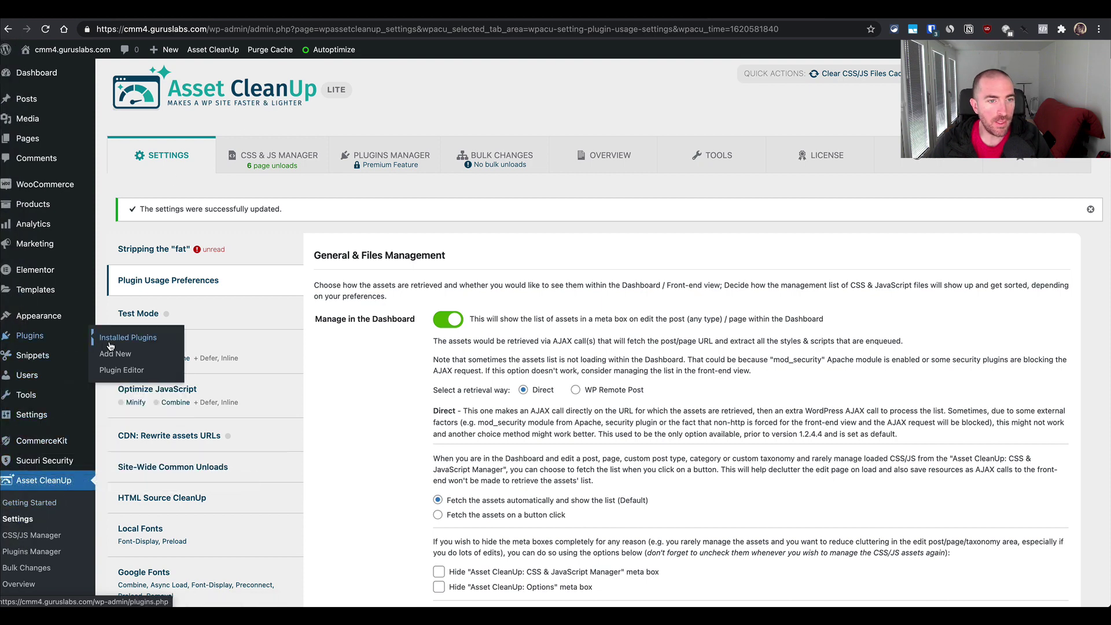
pyautogui.click(119, 338)
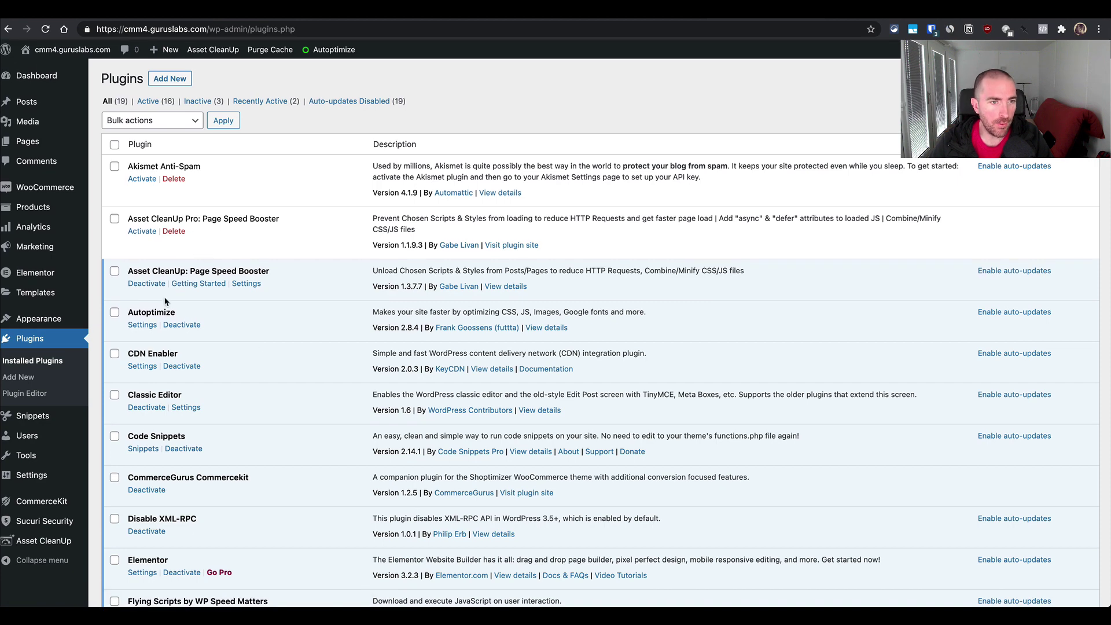
pyautogui.click(246, 284)
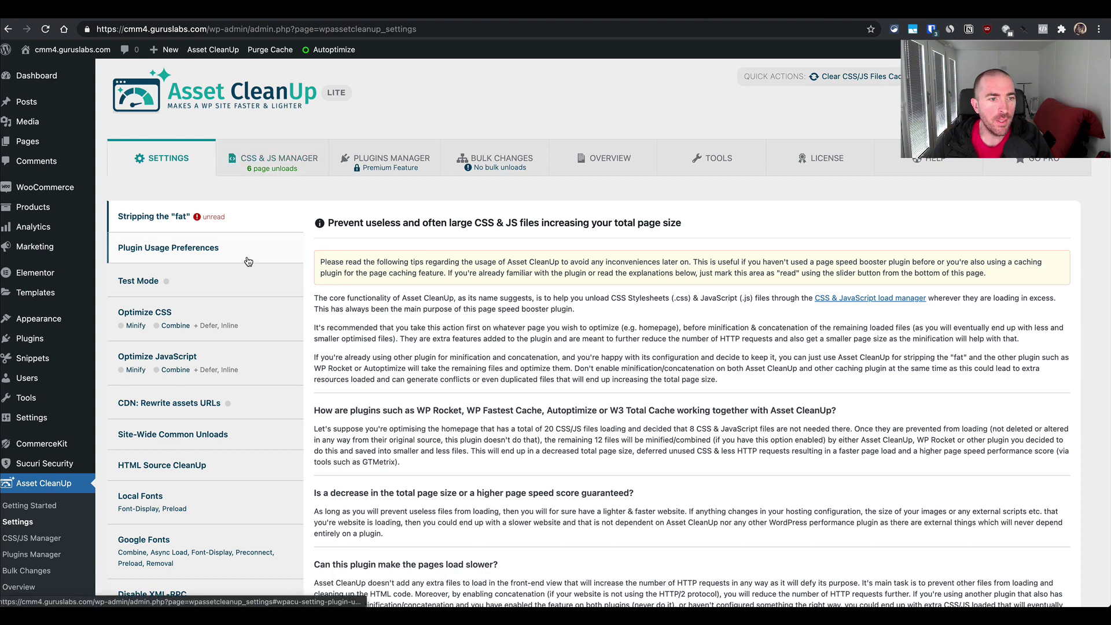
pyautogui.click(288, 168)
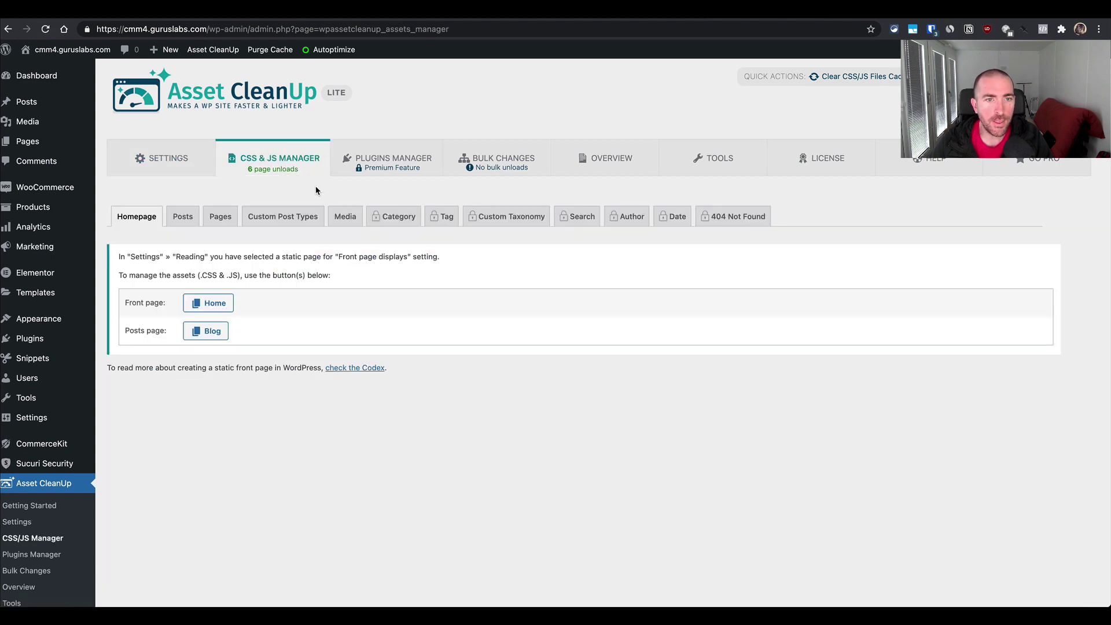
# - Review the CSS & JS Manager's locked Category, Tag, Custom Taxonomy, Search and Author sections, ending on Category
pyautogui.click(408, 217)
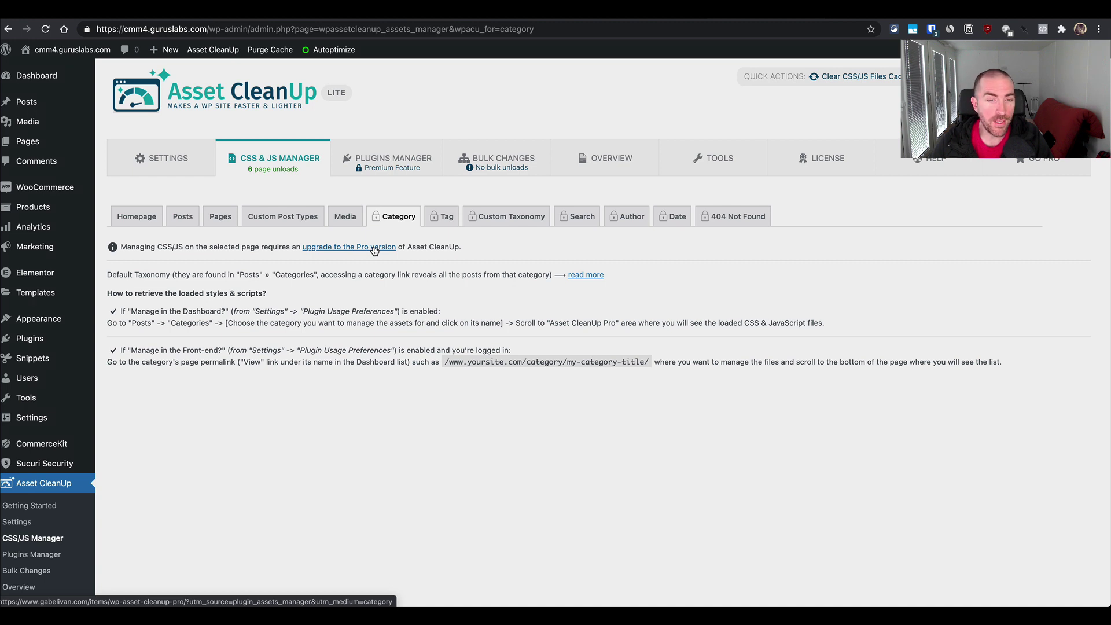
pyautogui.click(444, 216)
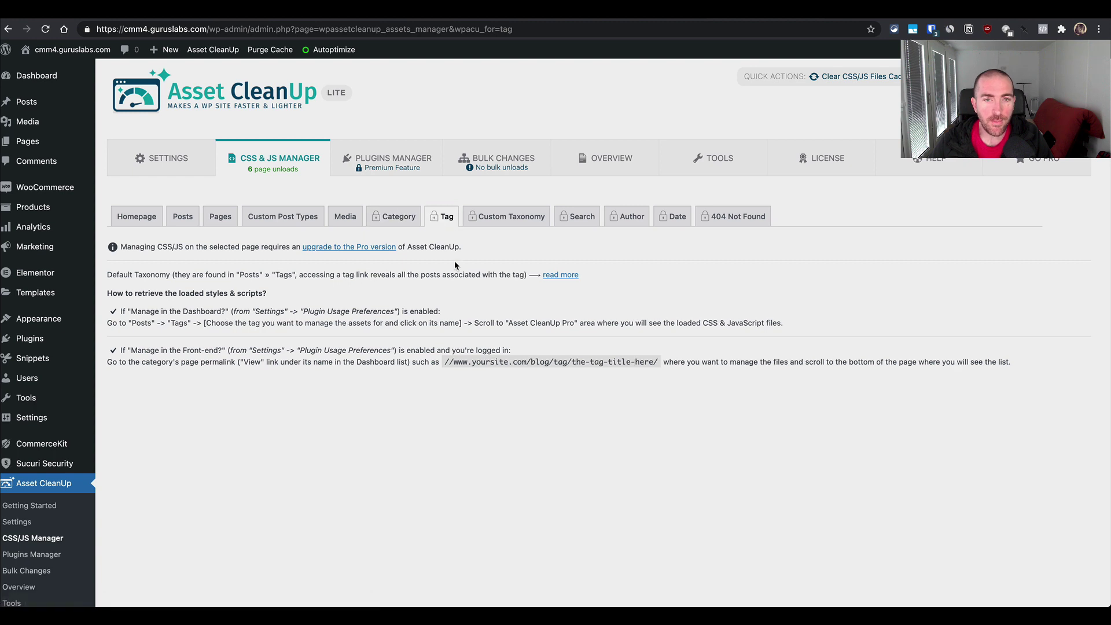
pyautogui.click(504, 220)
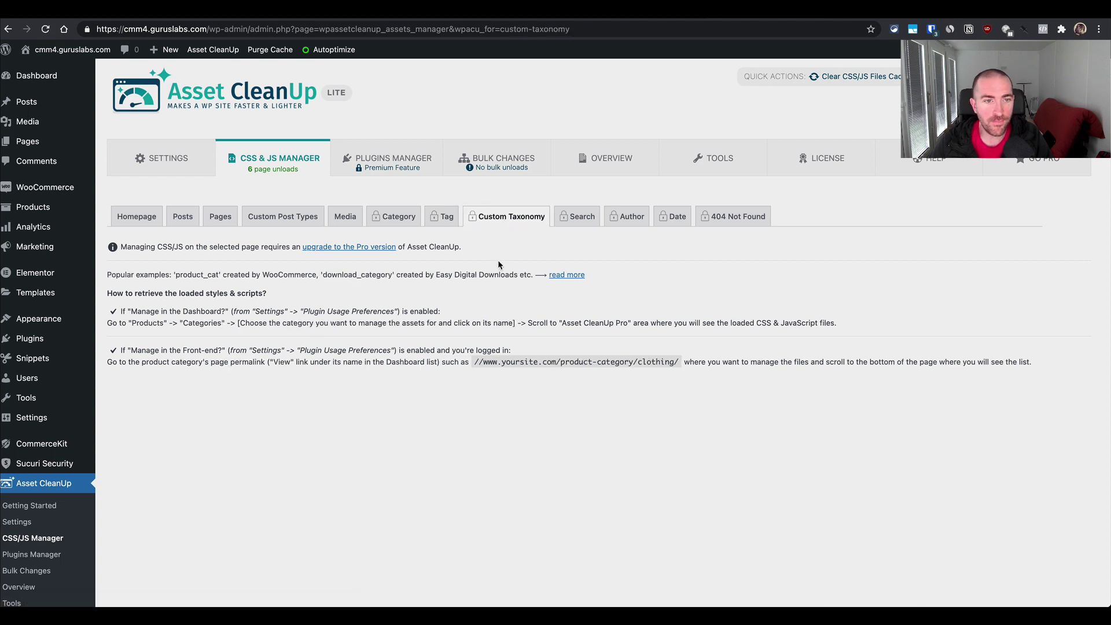
pyautogui.click(583, 227)
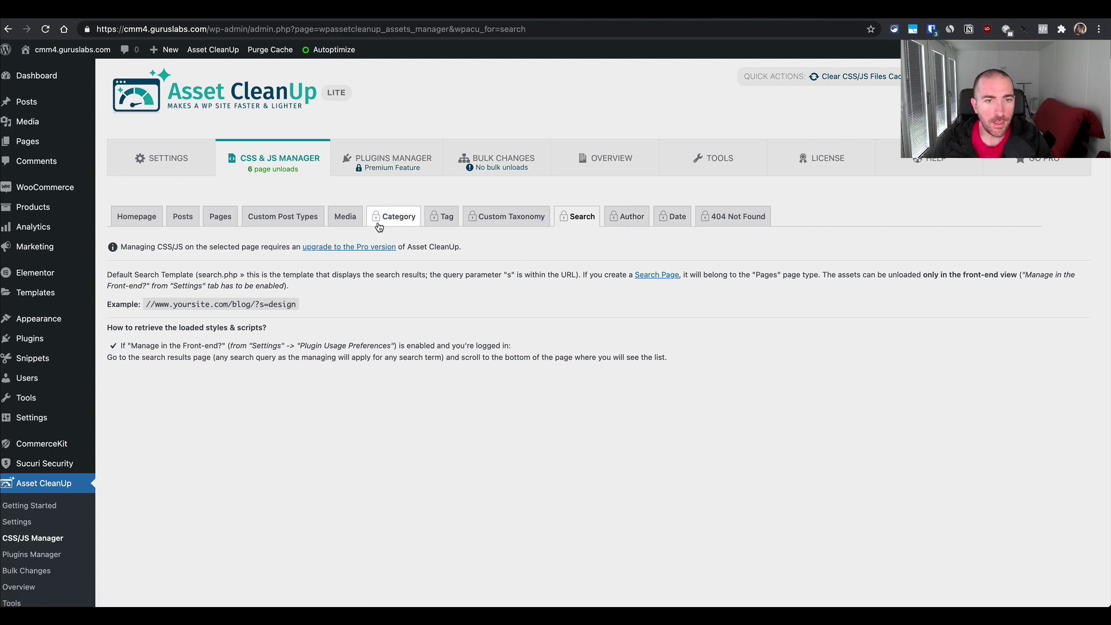
pyautogui.click(632, 218)
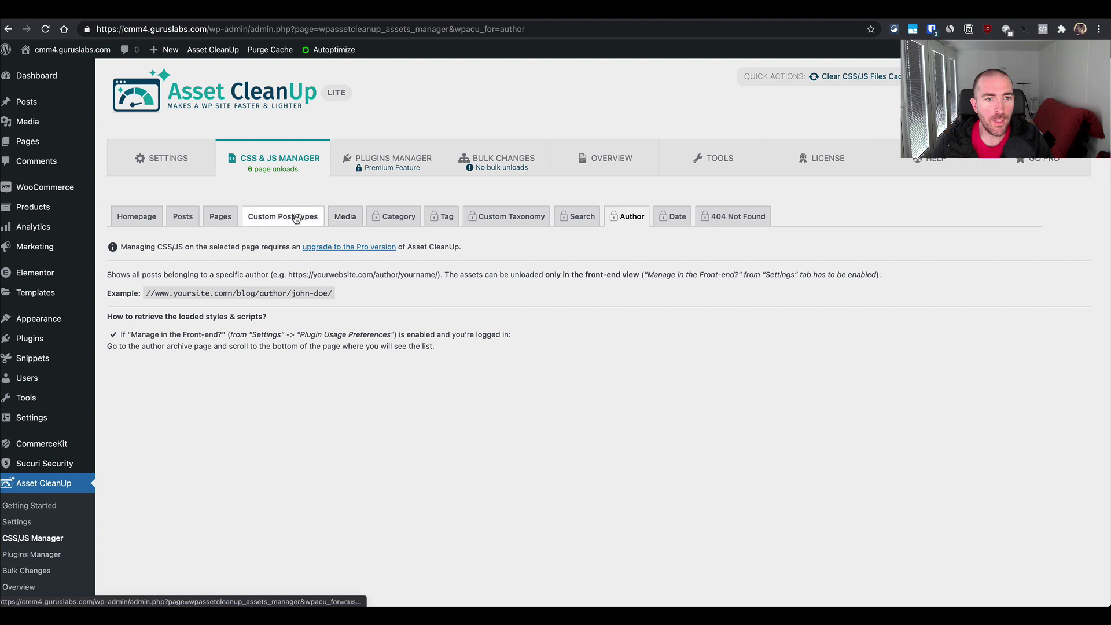
pyautogui.click(399, 219)
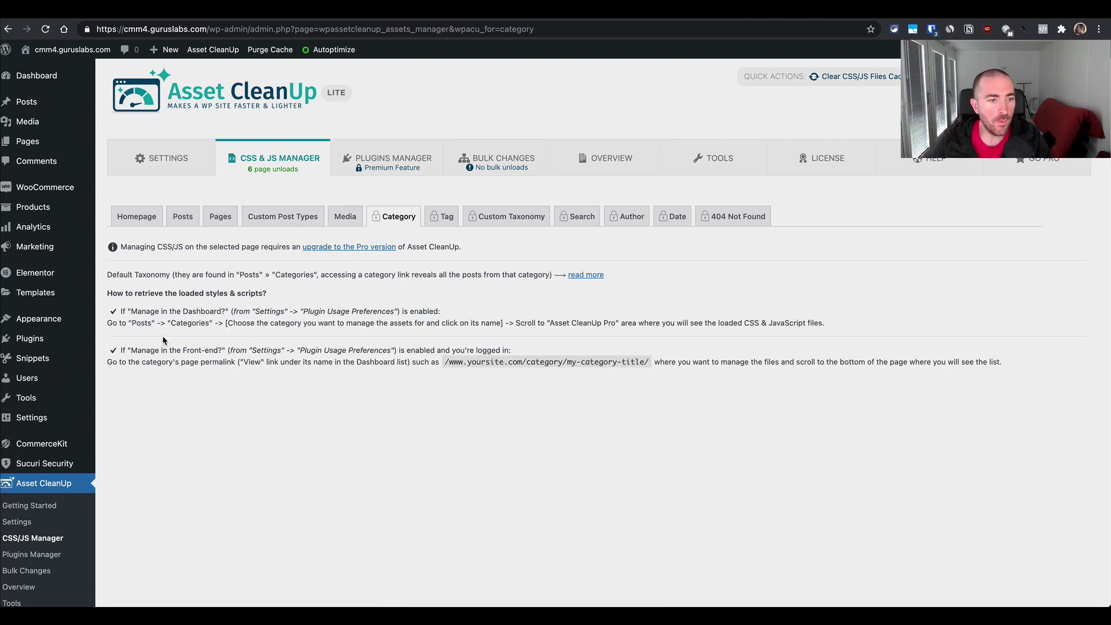
# - Review the Asset CleanUp Pro product page for its license options and the extra page types it supports
pyautogui.scroll(-3, 163, 341)
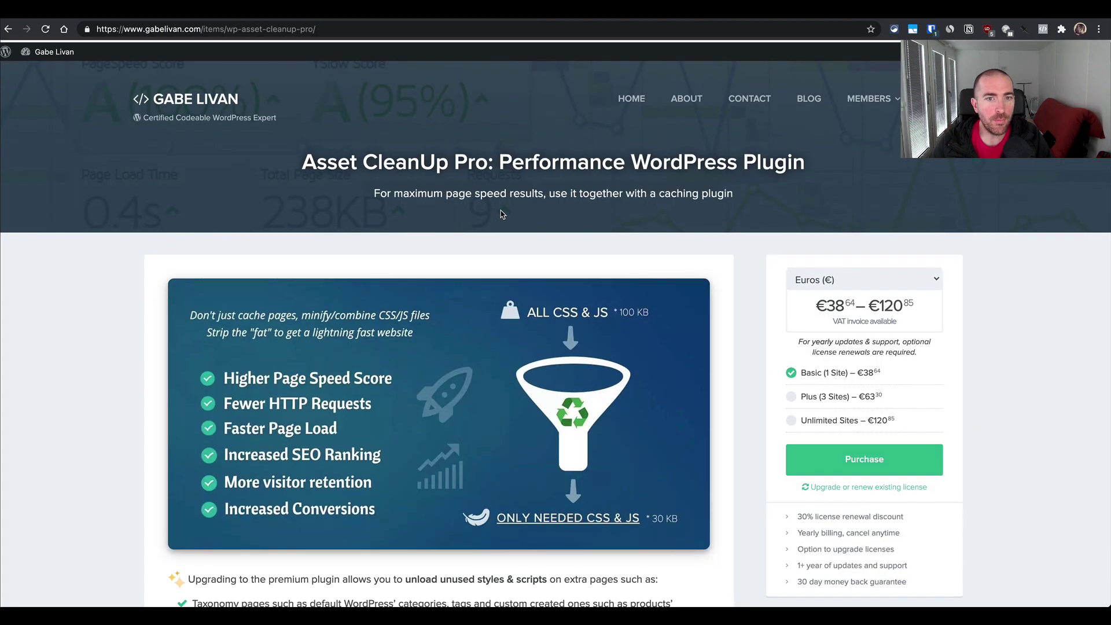
pyautogui.scroll(-3, 501, 214)
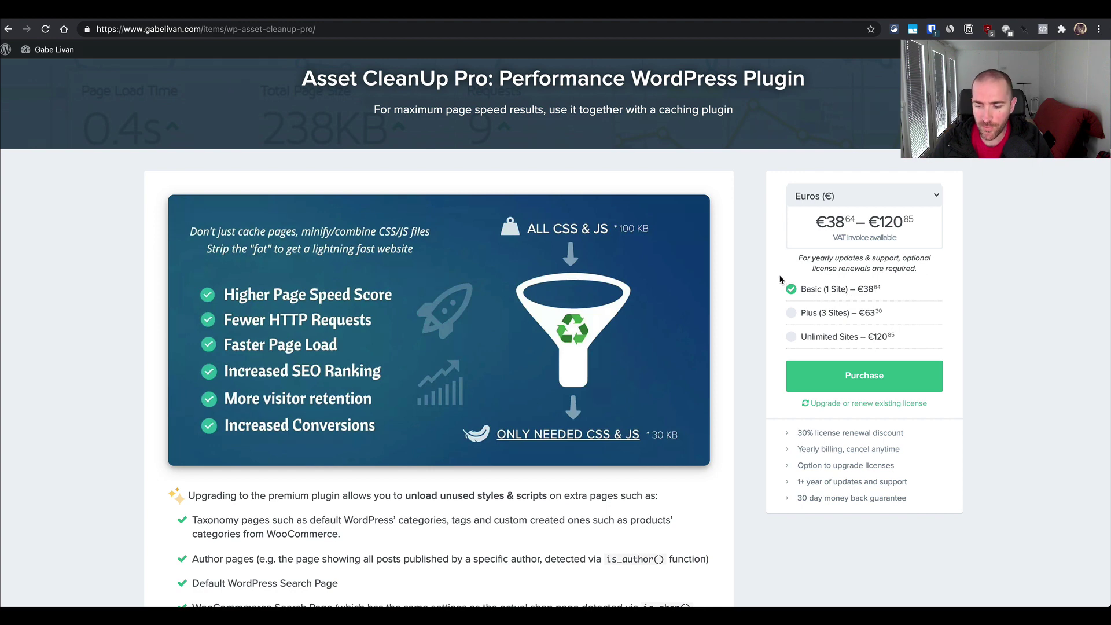
pyautogui.scroll(2, 781, 279)
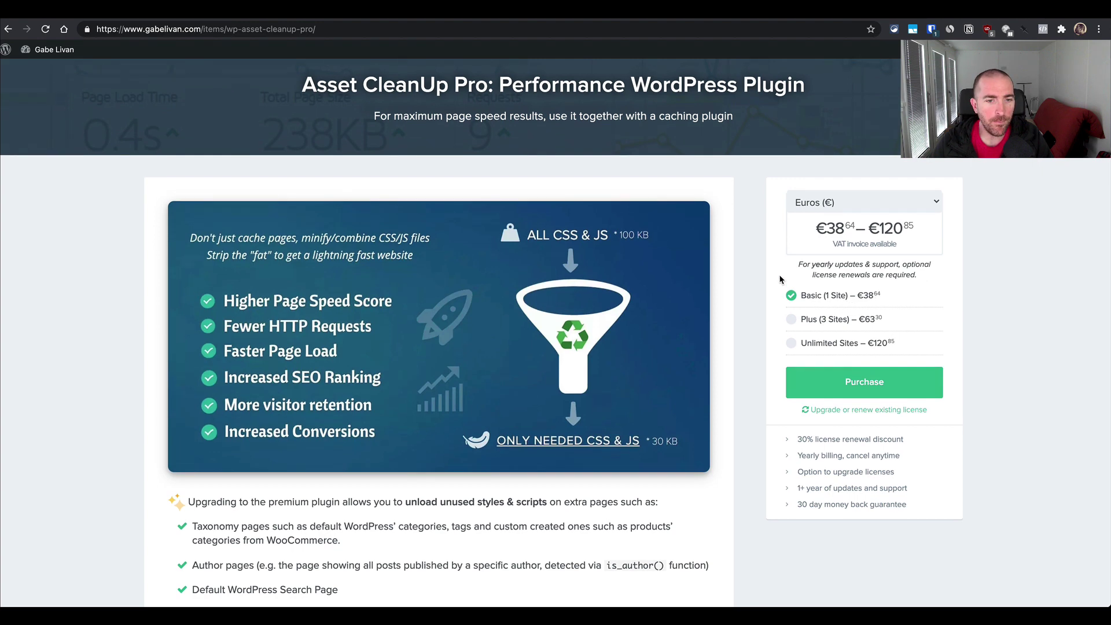
pyautogui.scroll(-2, 781, 280)
pyautogui.scroll(-1, 780, 280)
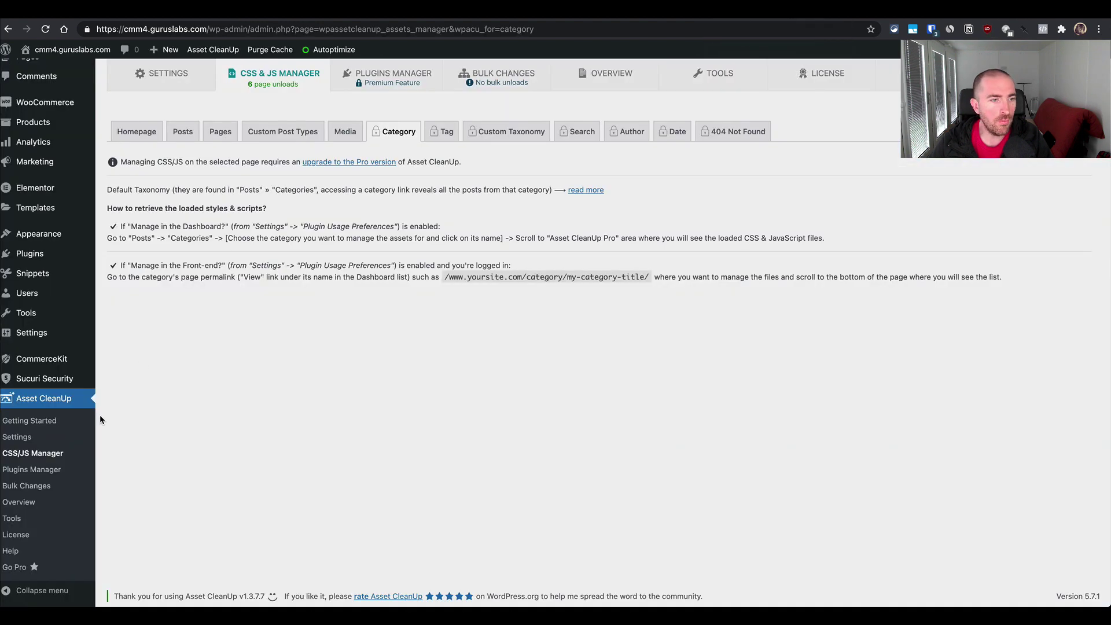
# - Deactivate the Asset CleanUp: Page Speed Booster plugin and activate Asset CleanUp Pro: Page Speed Booster
pyautogui.scroll(3, 69, 405)
pyautogui.click(43, 335)
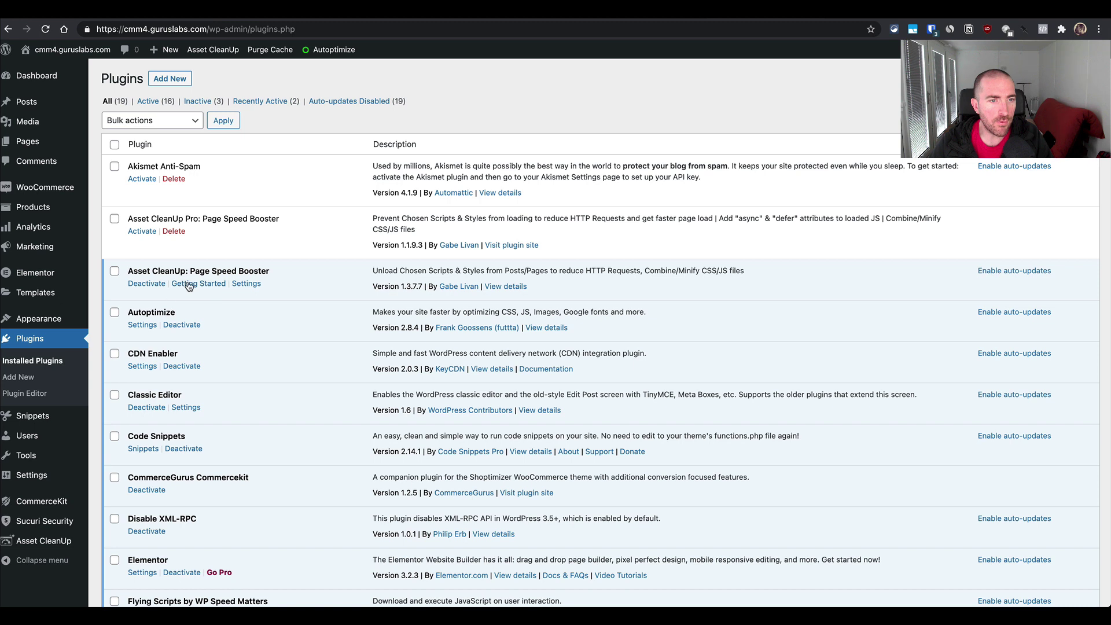
pyautogui.click(142, 284)
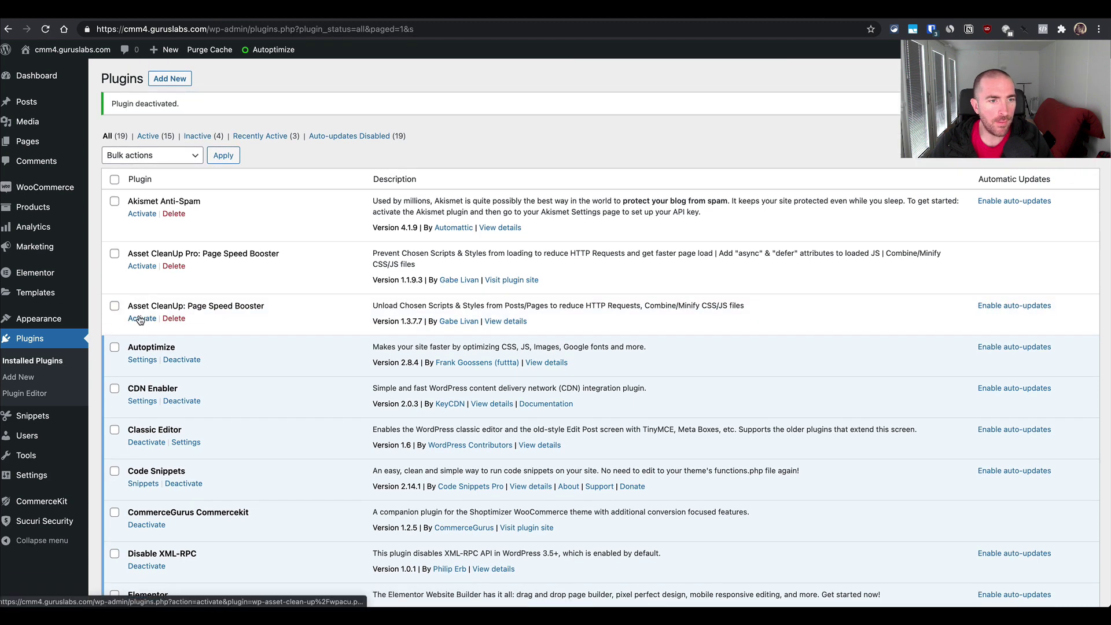
pyautogui.click(143, 268)
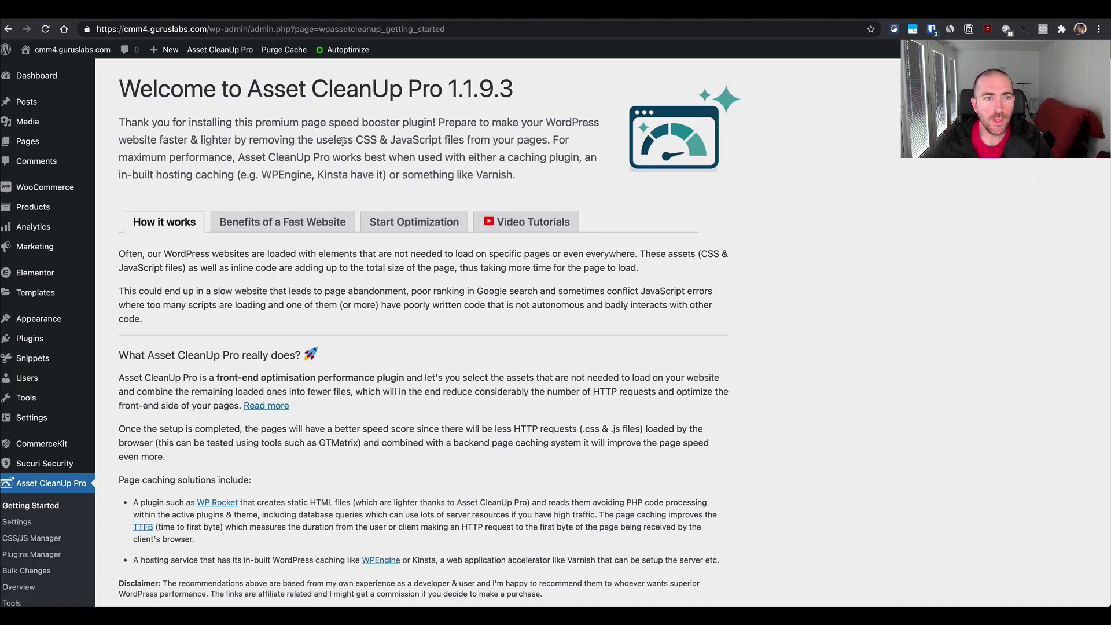
# - Open the Asset CleanUp Pro settings and display the Plugin Usage Preferences
pyautogui.scroll(-5, 173, 405)
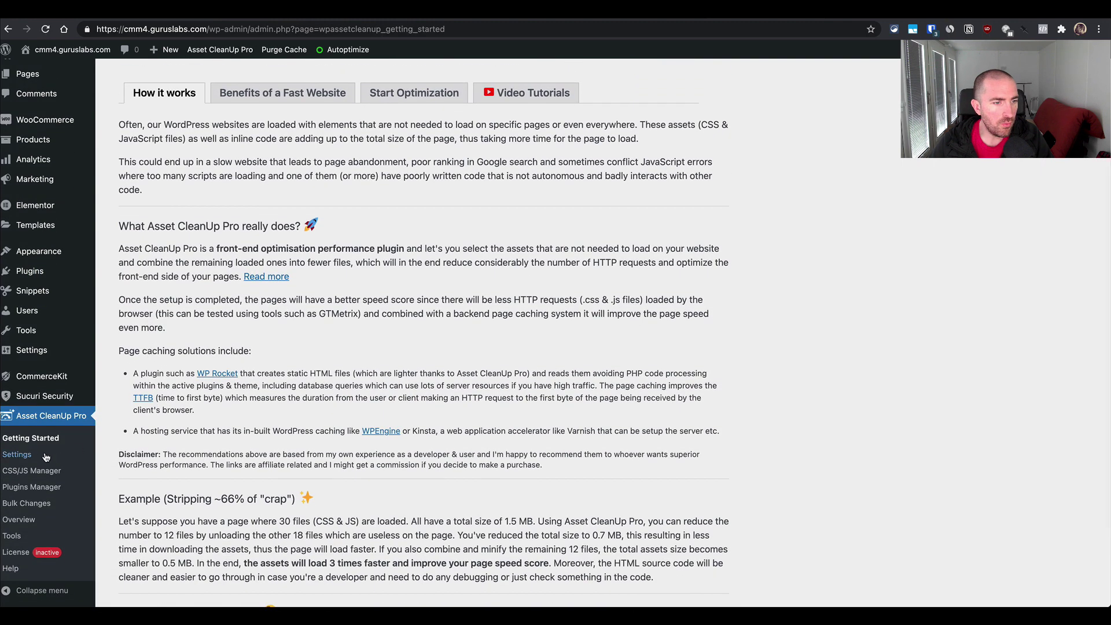
pyautogui.click(46, 457)
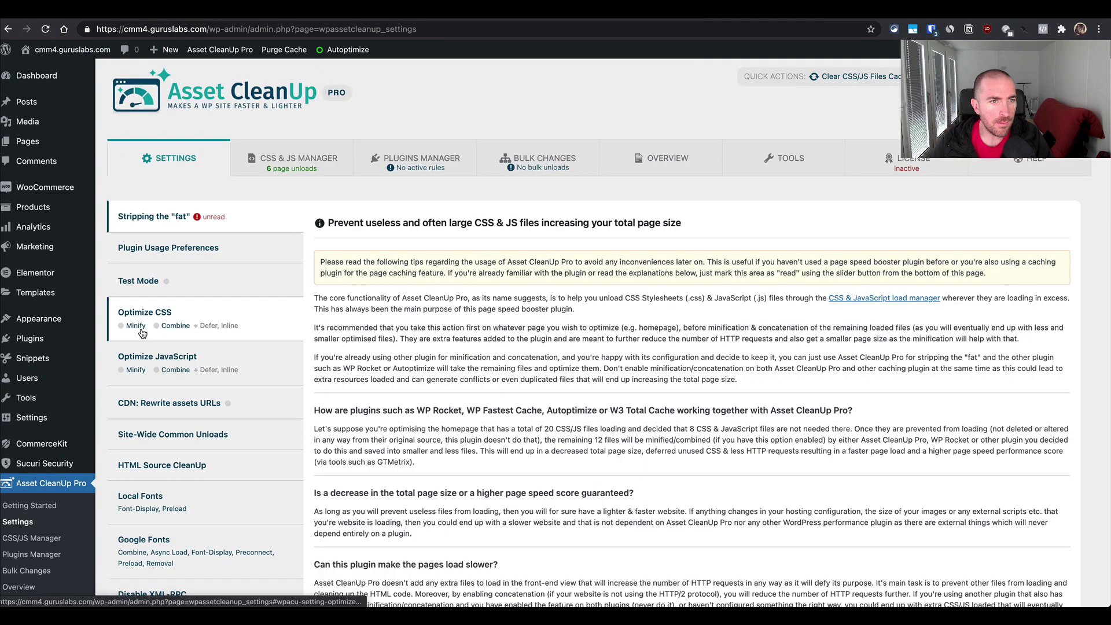
pyautogui.scroll(-5, 142, 334)
pyautogui.scroll(5, 222, 356)
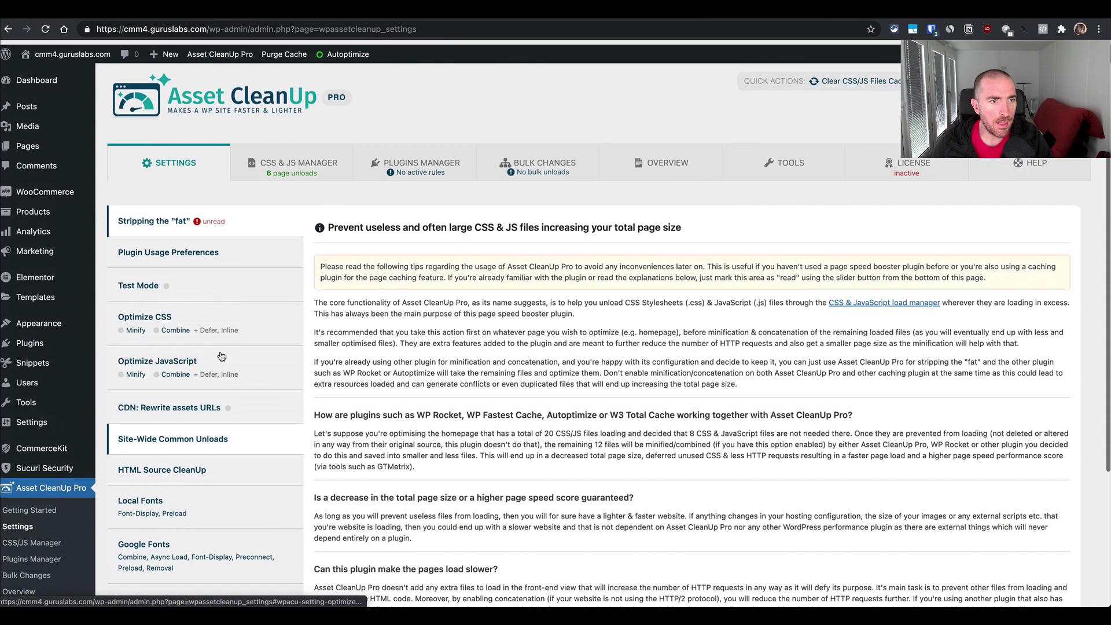
pyautogui.click(211, 250)
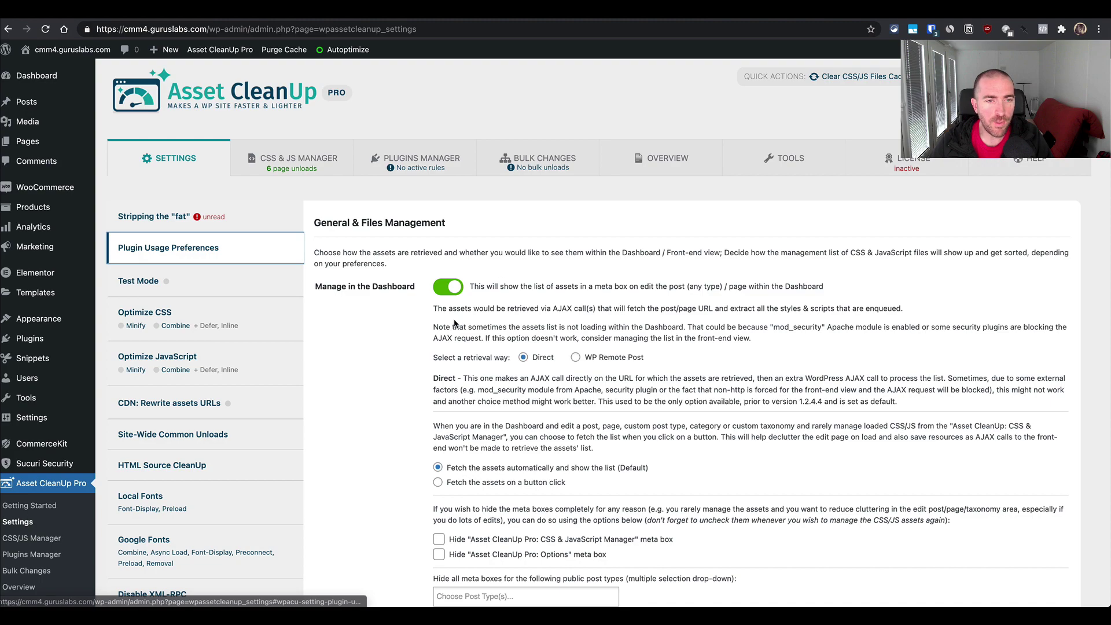
# - Check the Manage in the Front-end setting in the Plugin Usage Preferences
pyautogui.scroll(-7, 431, 345)
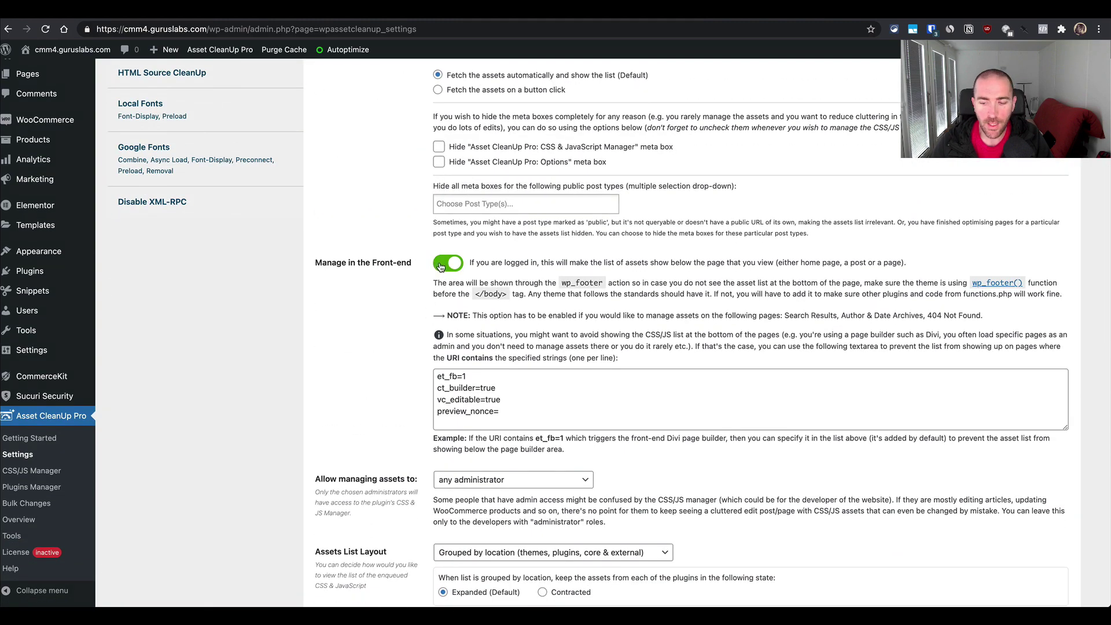
pyautogui.scroll(7, 394, 203)
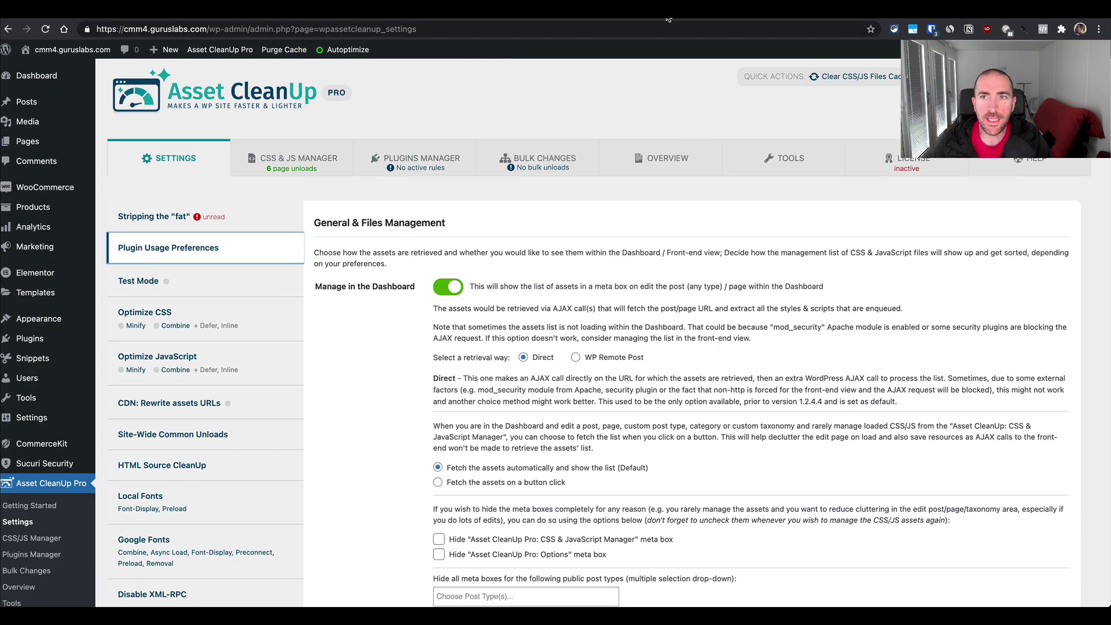
# - Reload the Hoodies & Sweatshirts category page and open Asset CleanUp Pro's Manage Page Assets list for it
pyautogui.click(861, 11)
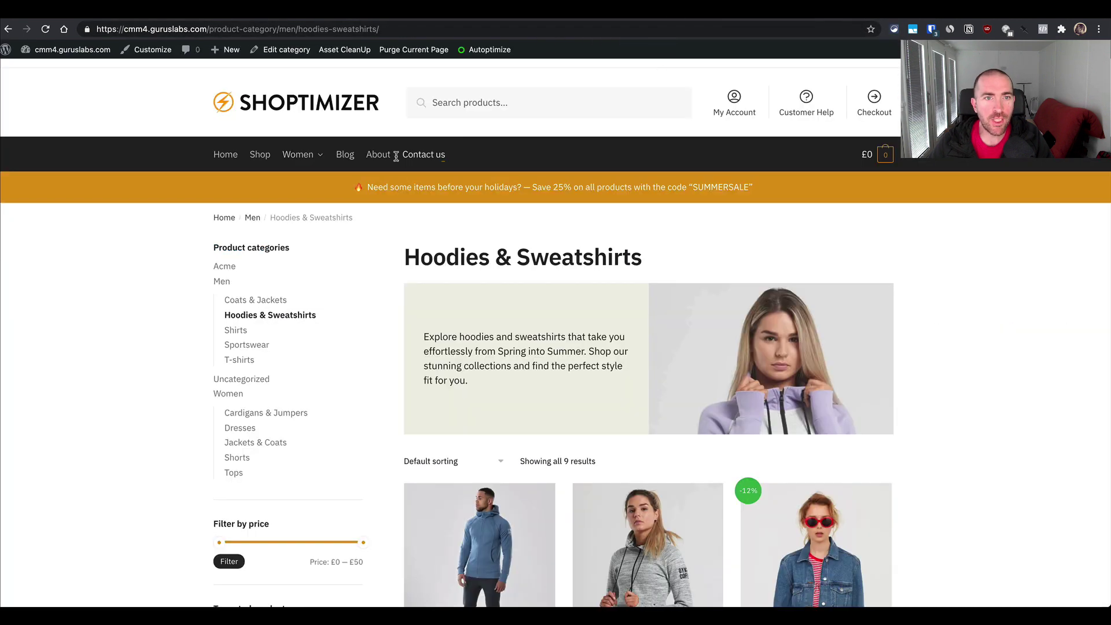
pyautogui.press('super+l')
pyautogui.press('Return')
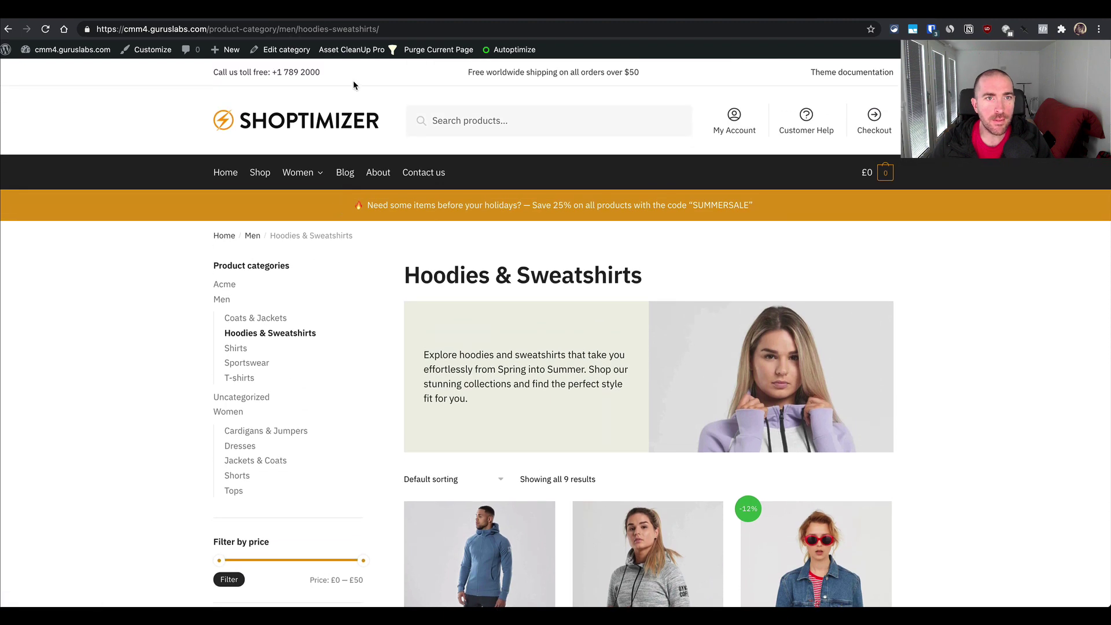
pyautogui.moveTo(360, 54)
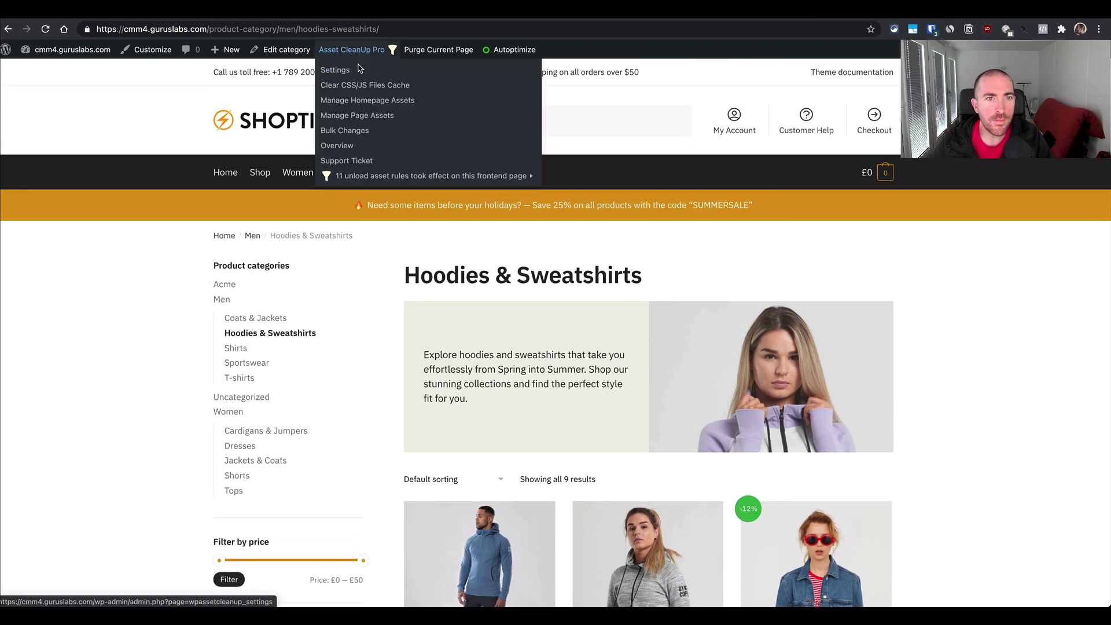
pyautogui.click(354, 117)
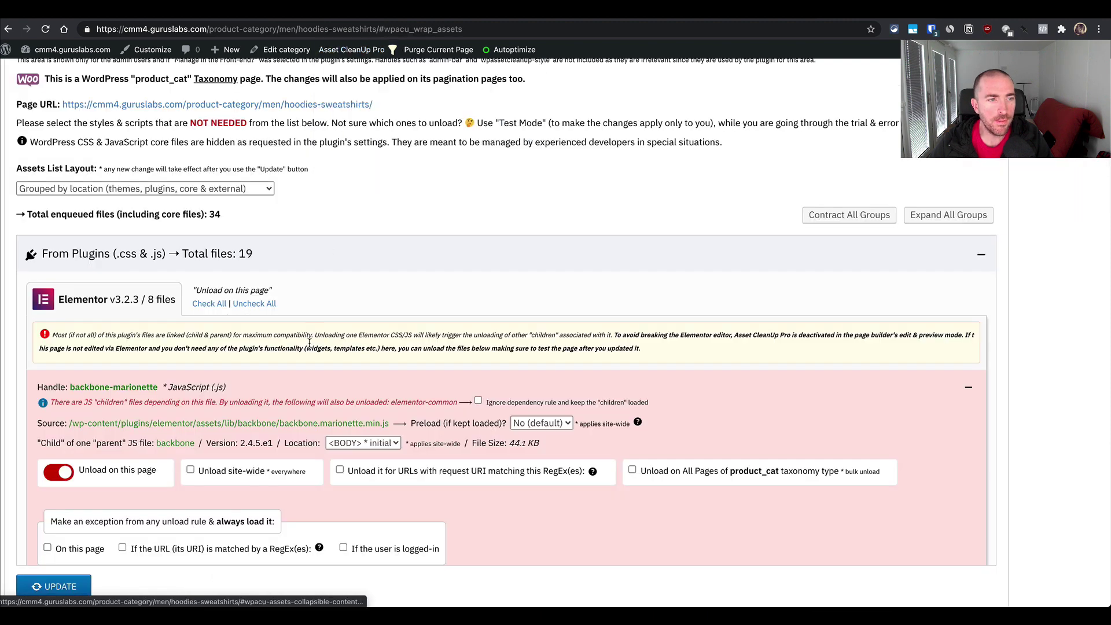
# - Uncheck and recheck all Elementor files so that every one is set to unload on this page
pyautogui.scroll(-3, 309, 344)
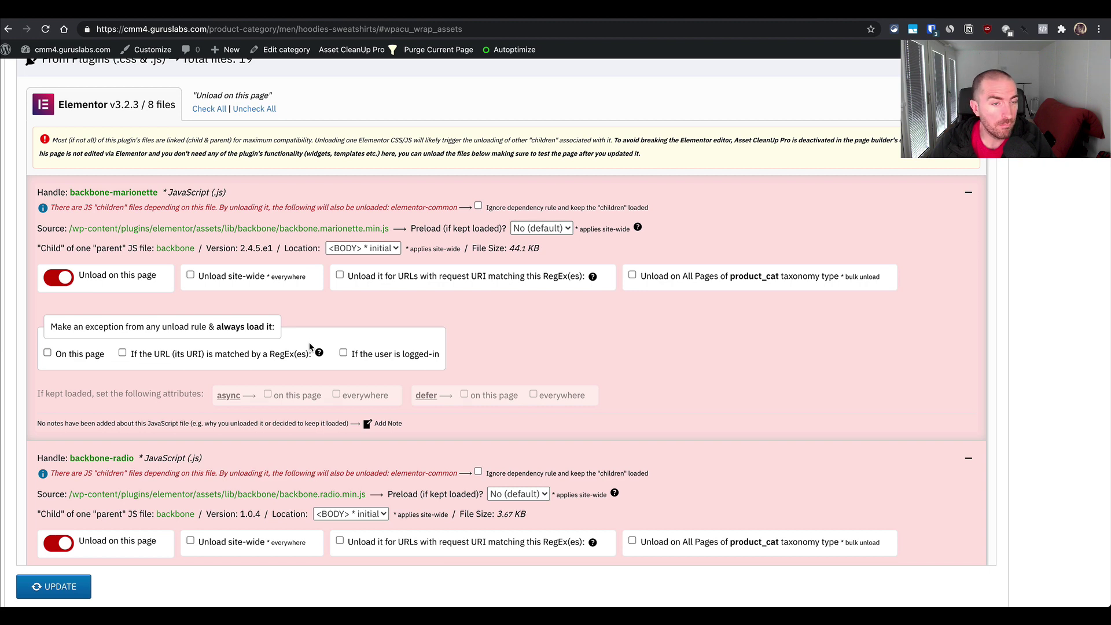
pyautogui.click(255, 110)
pyautogui.click(206, 110)
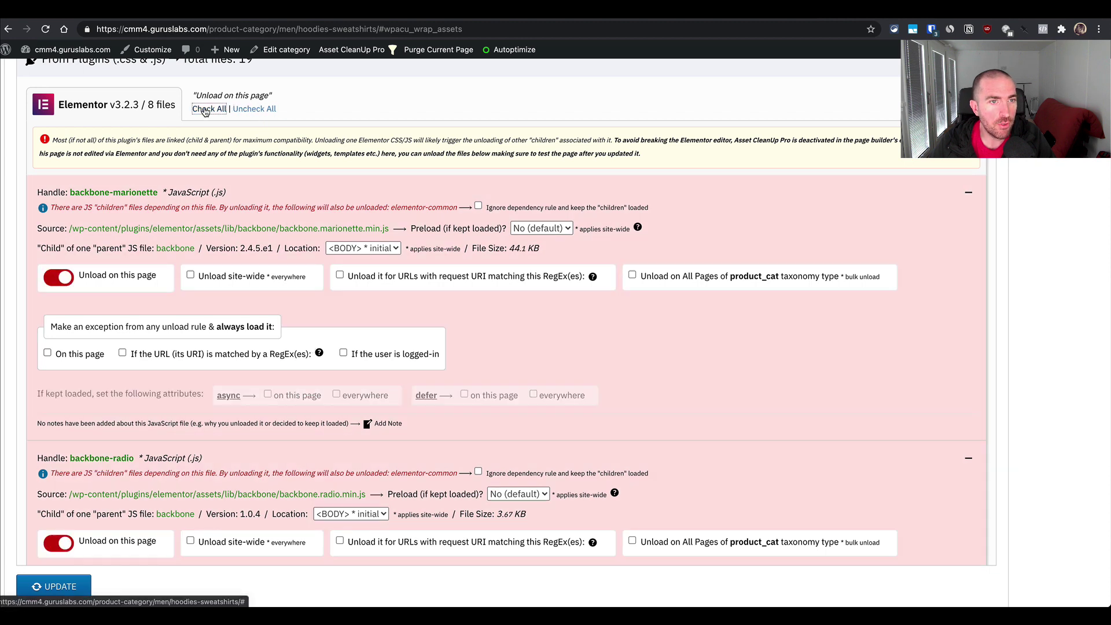
pyautogui.scroll(-1, 205, 111)
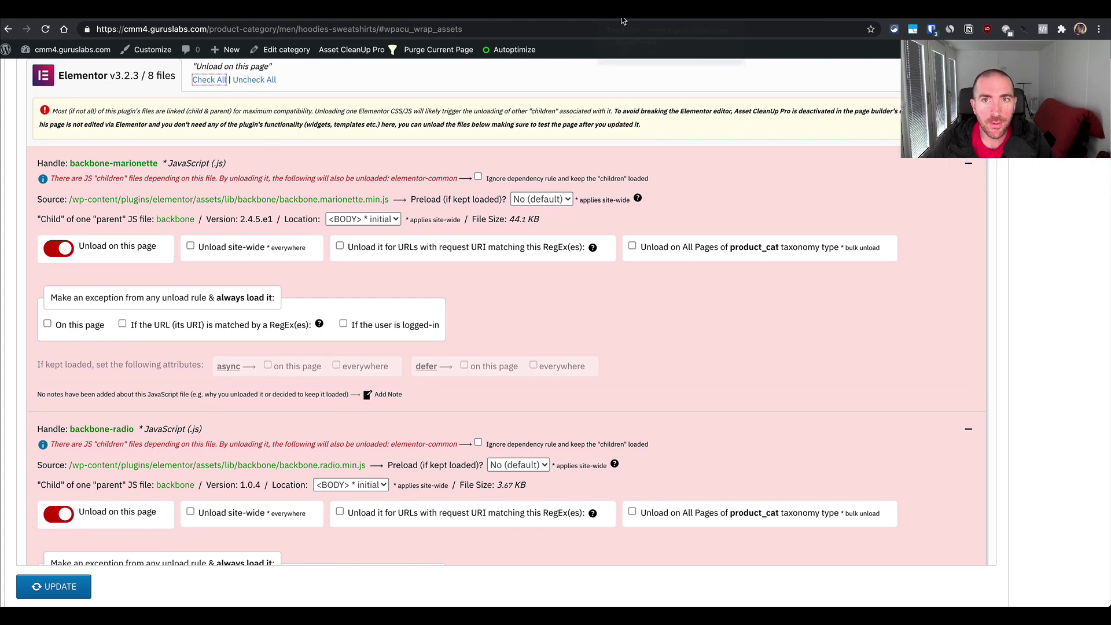
# - Switch back to the Asset CleanUp Pro settings page and load the store's homepage, cmm4.guruslabs.com, in its place
pyautogui.click(775, 21)
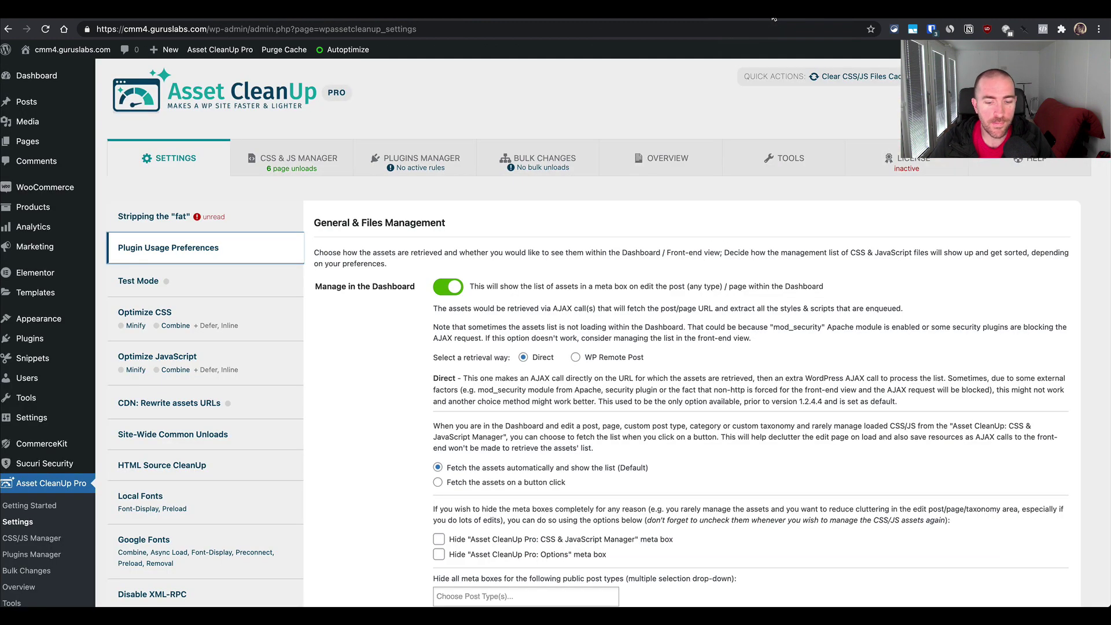
pyautogui.hotkey('alt', 'shift', 'Left')
pyautogui.hotkey('alt', 'shift', 'Left')
pyautogui.hotkey('alt', 'shift', 'Left')
pyautogui.hotkey('alt', 'shift', 'Left')
pyautogui.hotkey('alt', 'shift', 'Left')
pyautogui.hotkey('alt', 'shift', 'Left')
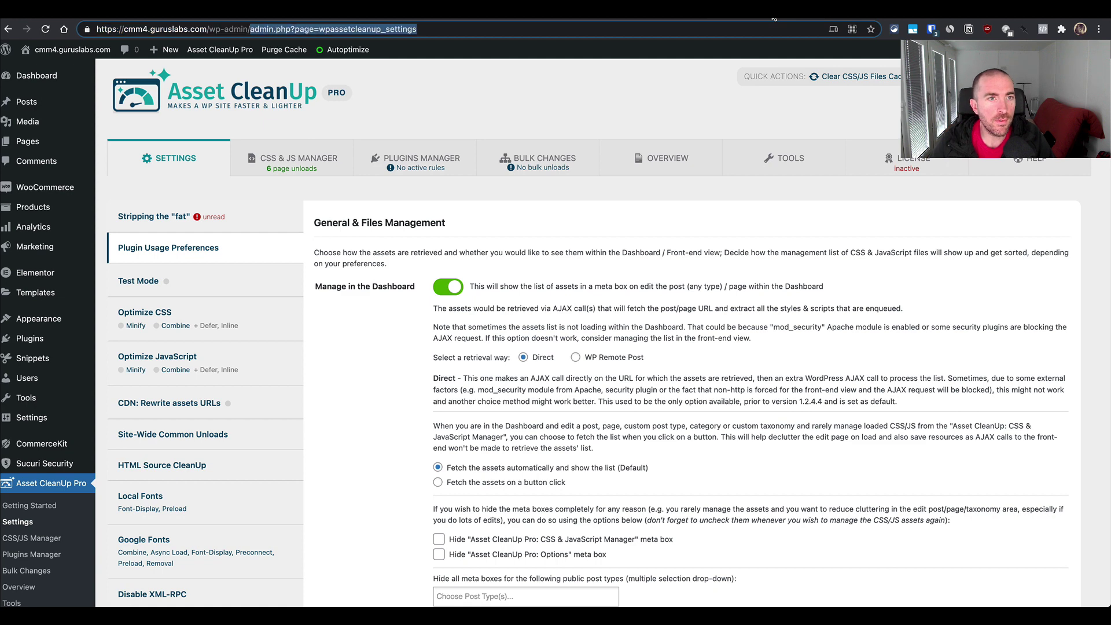
pyautogui.press('BackSpace')
pyautogui.press('Return')
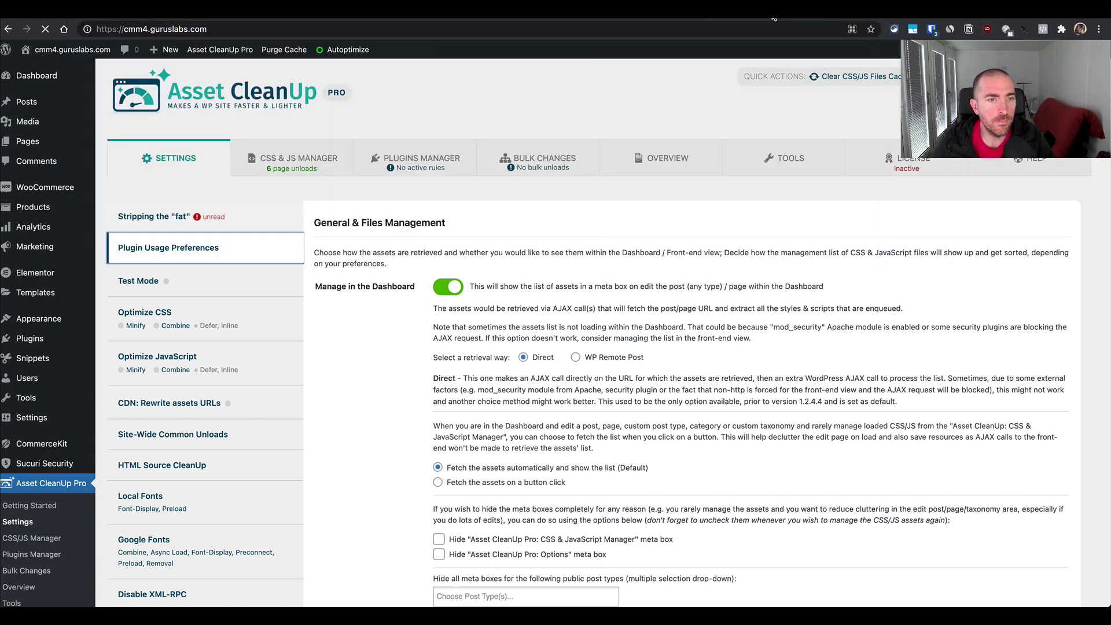
# - Open the Classic womens hoodie product from the homepage and go to its Hoodies & Sweatshirts category
pyautogui.scroll(-10, 316, 539)
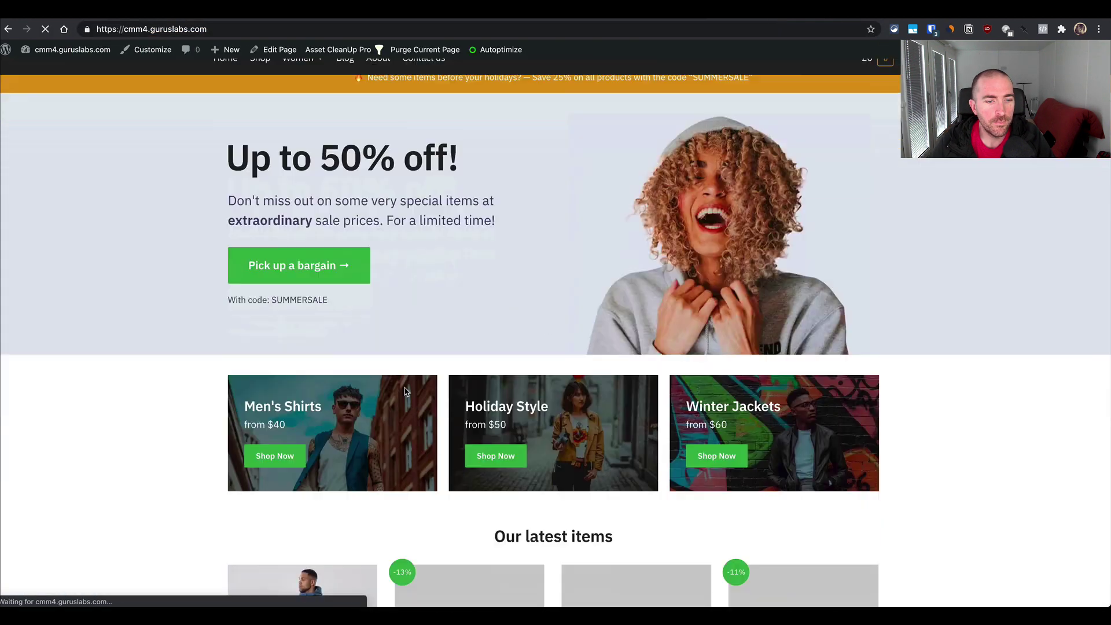
pyautogui.click(316, 539)
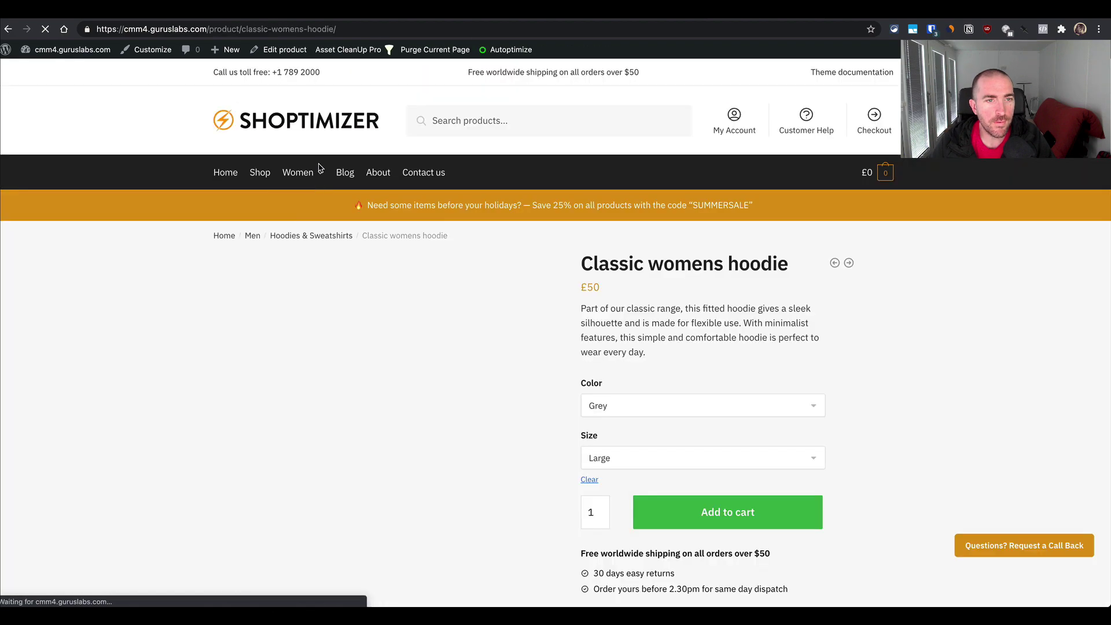
pyautogui.moveTo(298, 172)
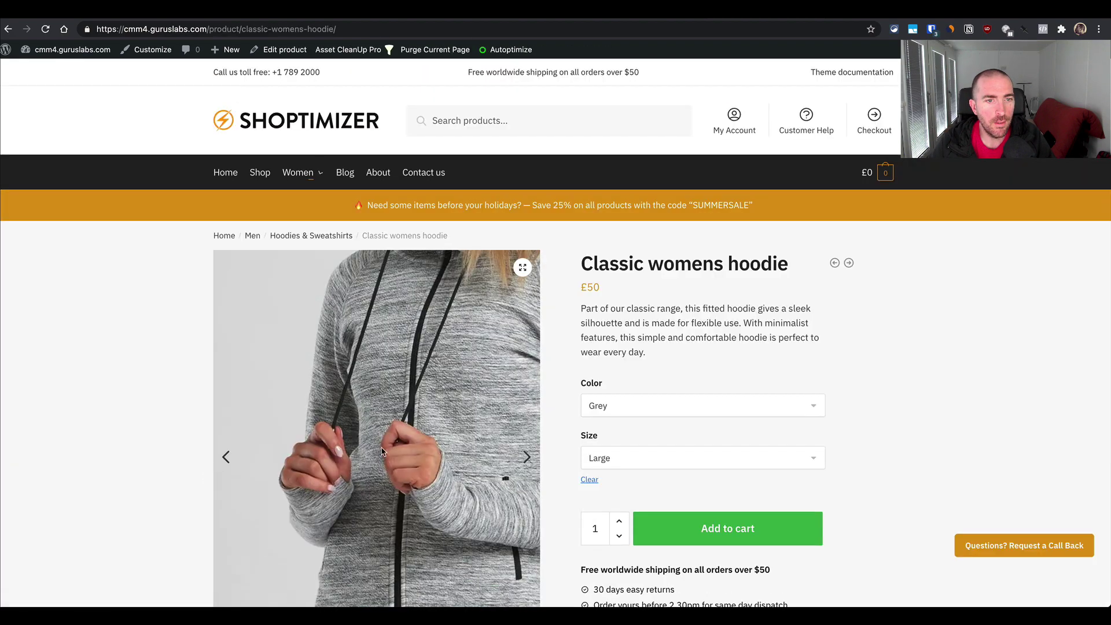
pyautogui.click(296, 237)
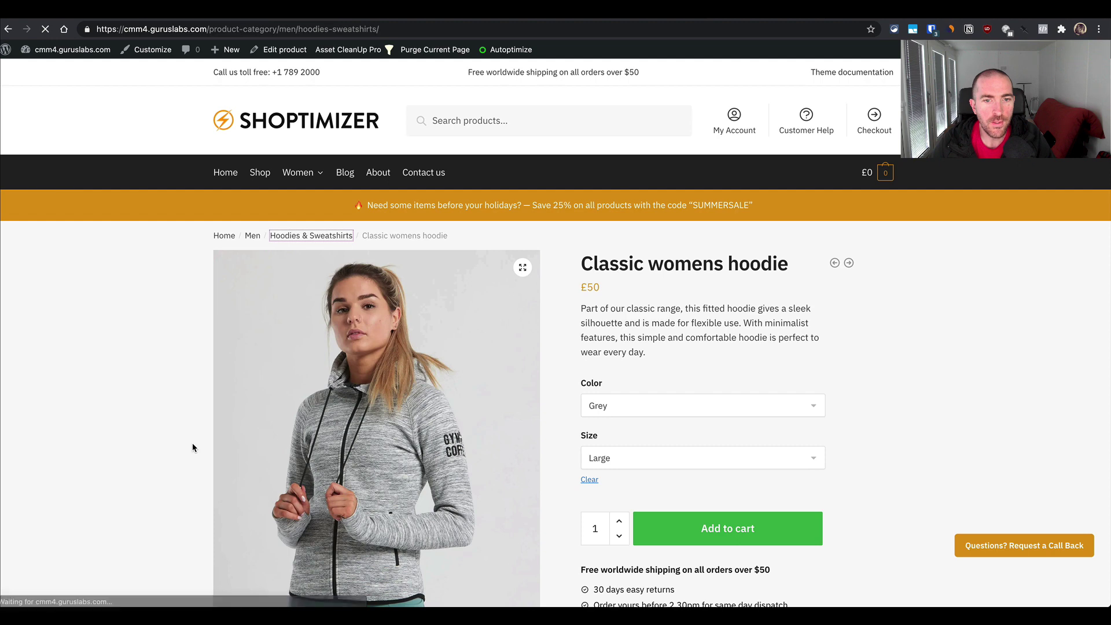
# - Examine the Hoodies & Sweatshirts category page's banner, description text and product grid to judge which assets it needs
pyautogui.scroll(-6, 192, 443)
pyautogui.scroll(-10, 581, 377)
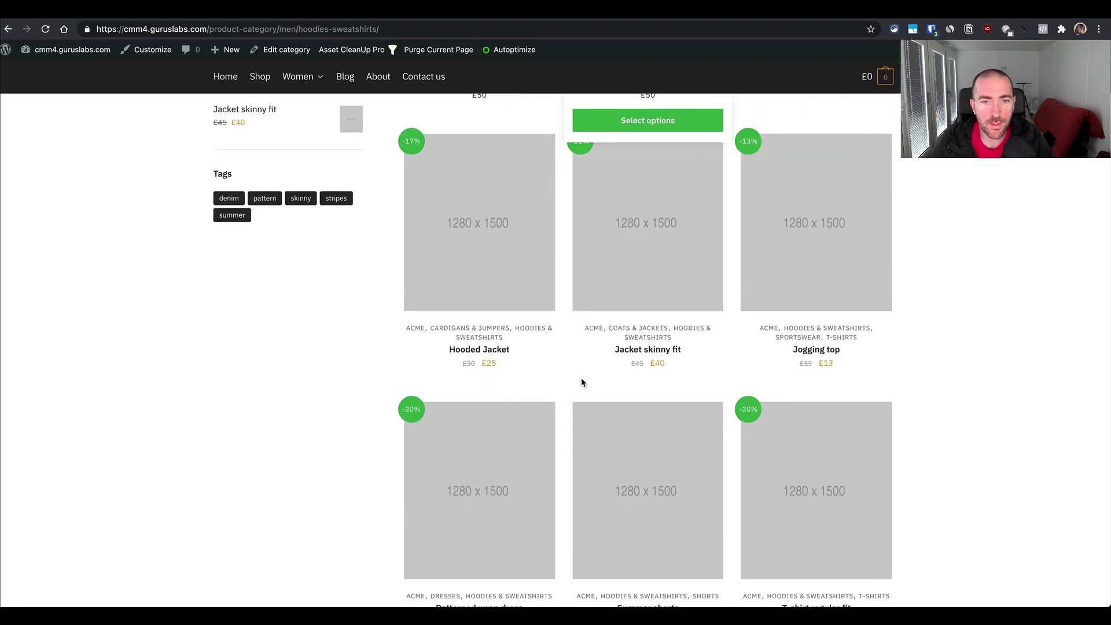
pyautogui.scroll(7, 581, 379)
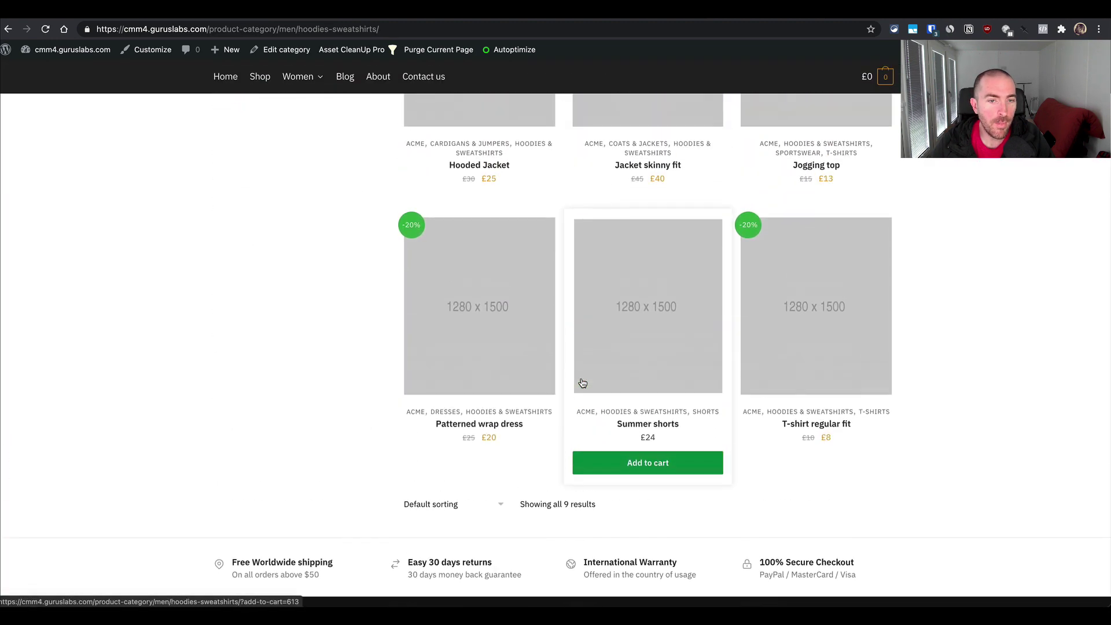
pyautogui.scroll(6, 583, 383)
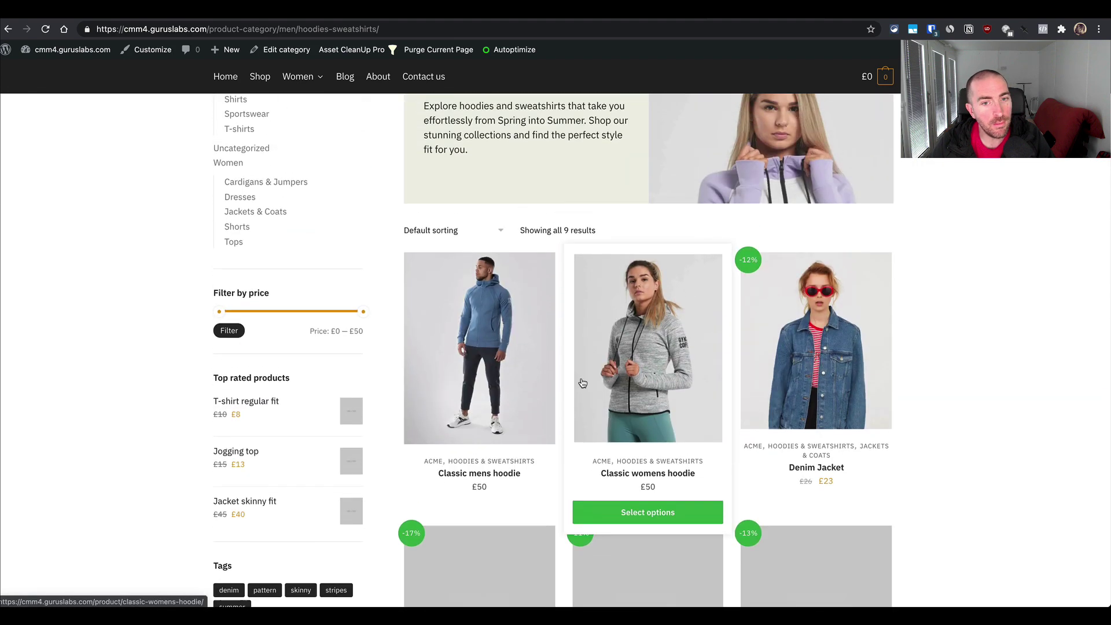
pyautogui.scroll(1, 581, 248)
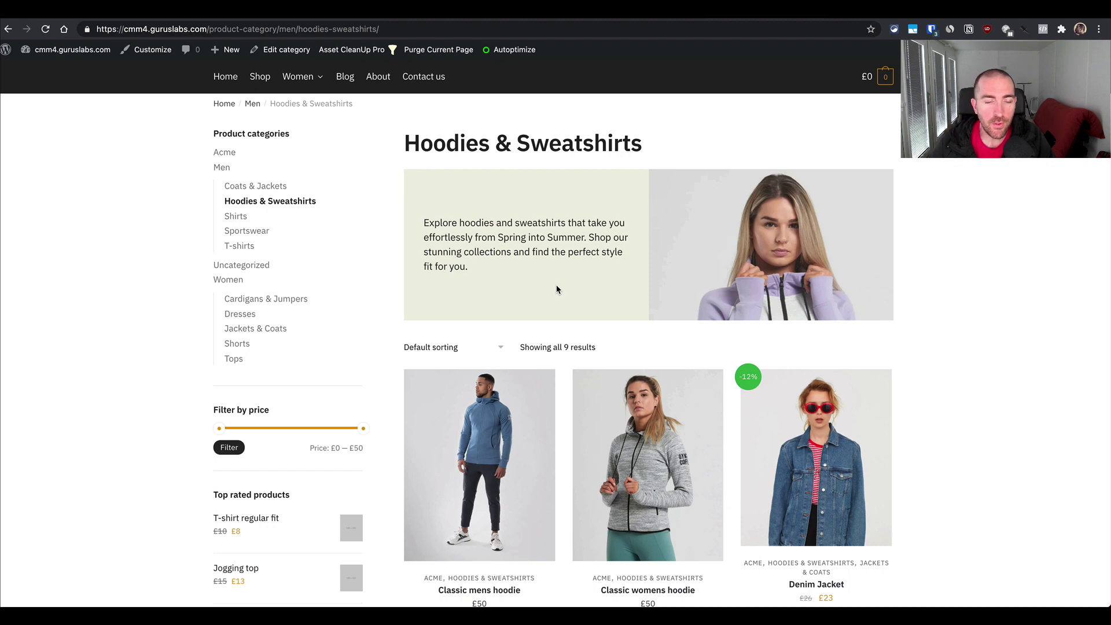
pyautogui.scroll(1, 557, 289)
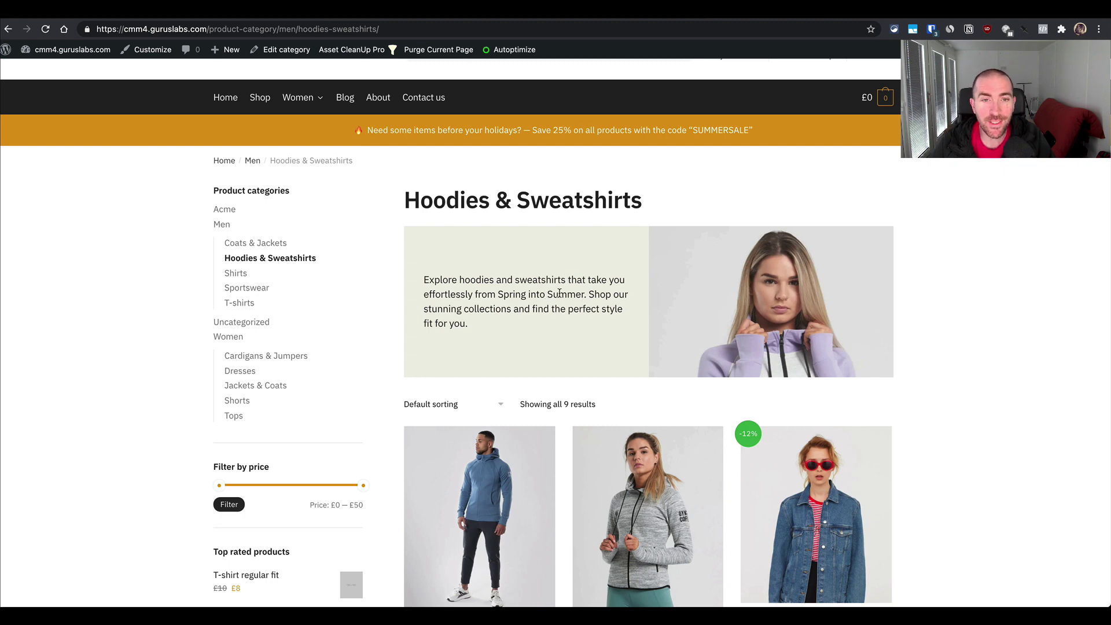
pyautogui.scroll(-1, 797, 209)
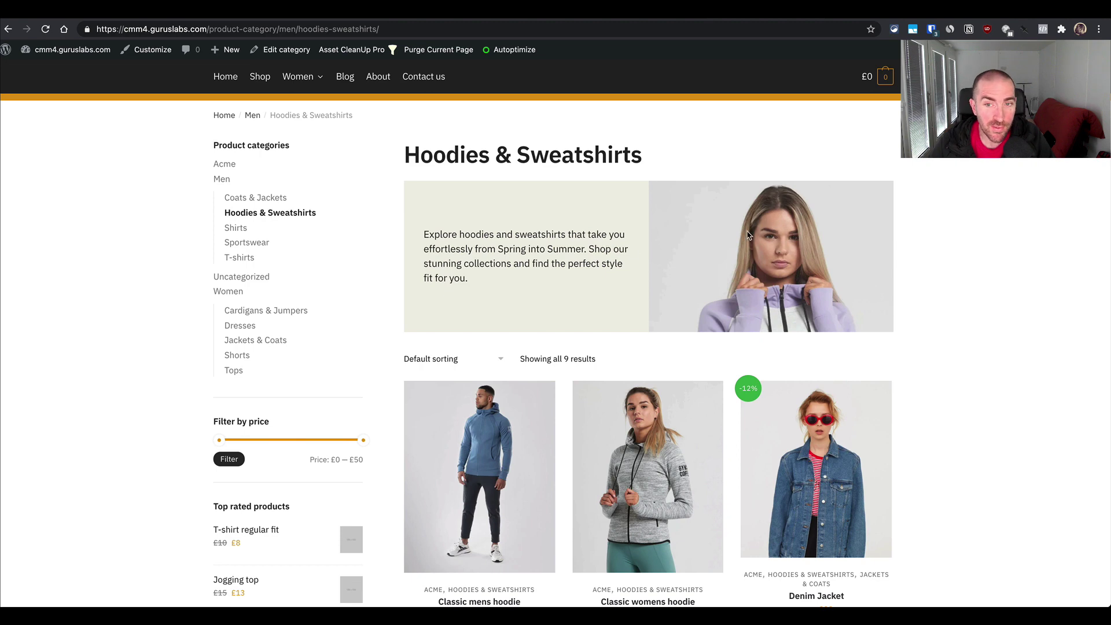
pyautogui.moveTo(501, 242); pyautogui.dragTo(535, 262)
pyautogui.click(535, 262)
pyautogui.scroll(-5, 536, 278)
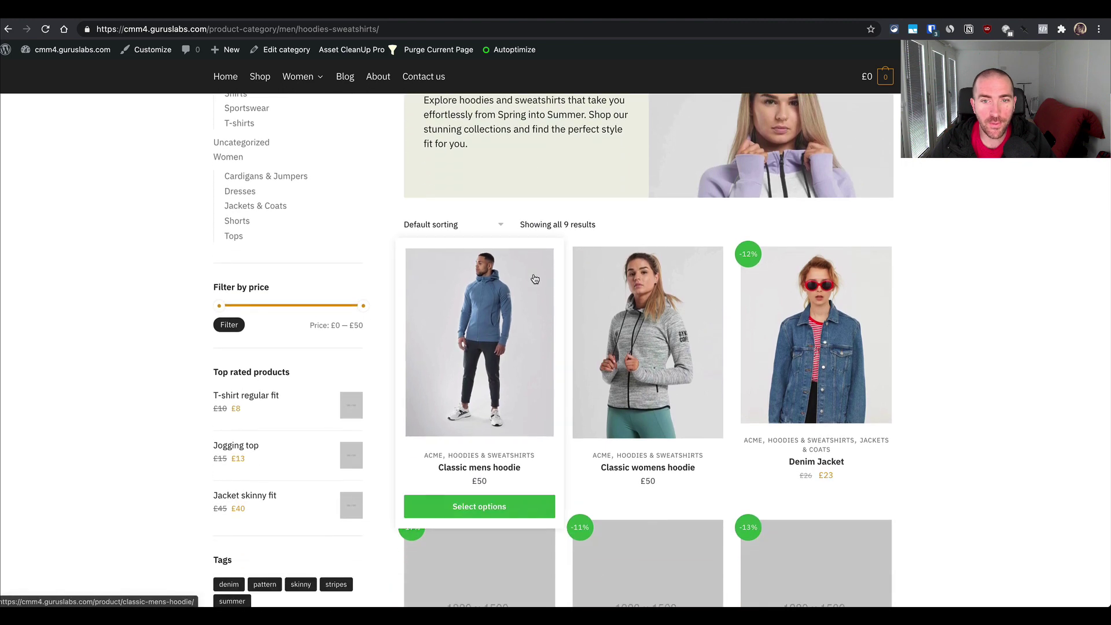
pyautogui.scroll(-3, 534, 278)
pyautogui.scroll(2, 535, 279)
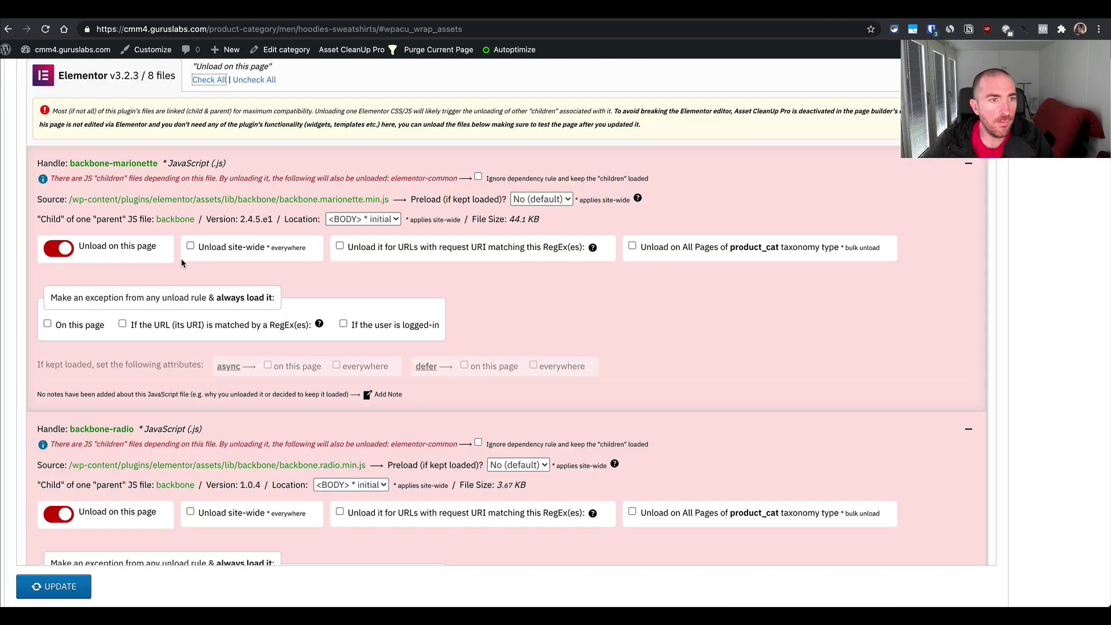
# - Return to the category page's asset list and review the Elementor scripts and stylesheets set to unload on this page
pyautogui.scroll(2, 218, 195)
pyautogui.scroll(-10, 199, 178)
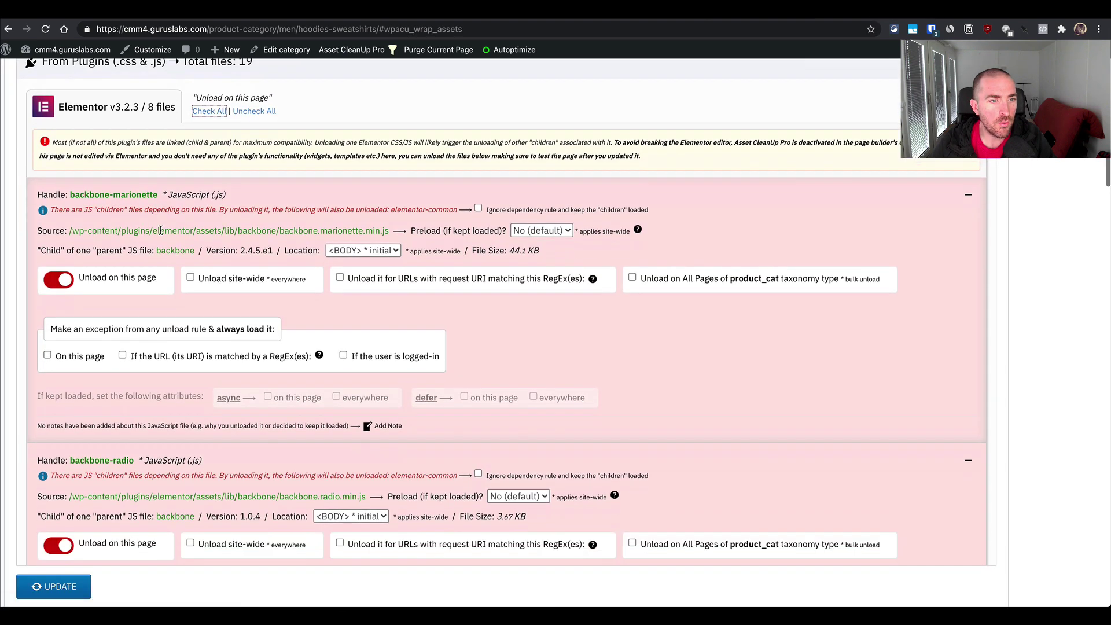
pyautogui.scroll(-10, 161, 233)
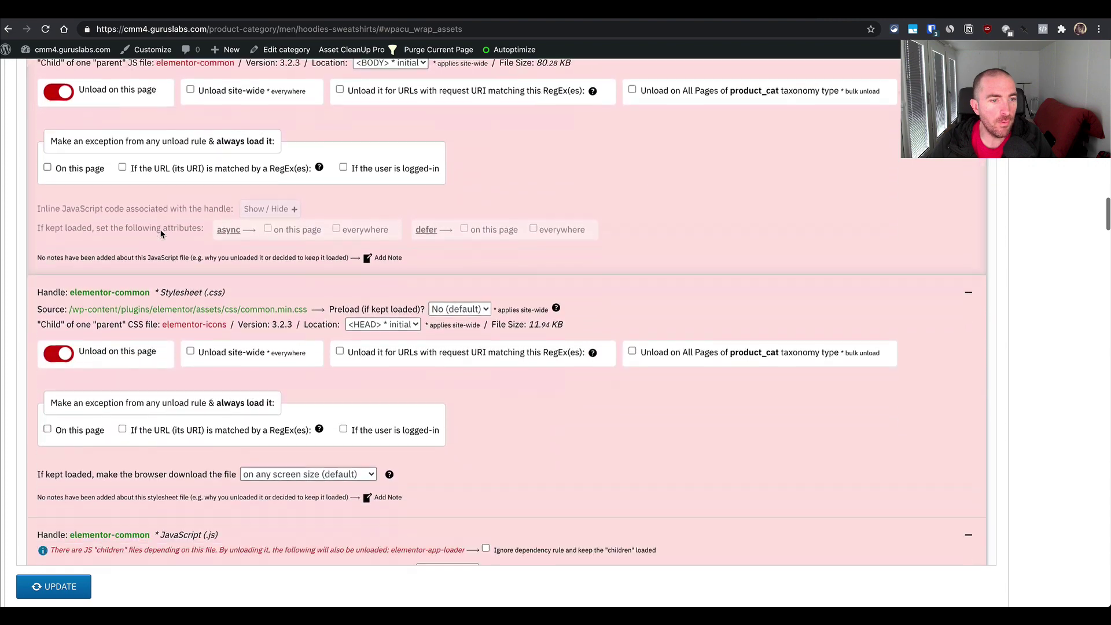
pyautogui.scroll(-5, 148, 299)
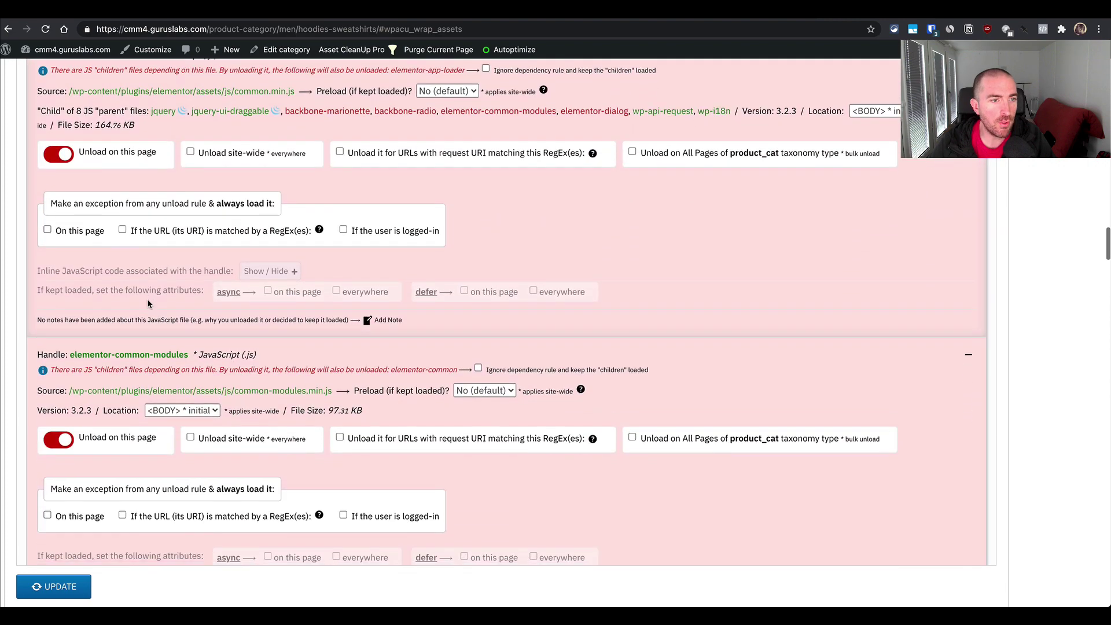
pyautogui.scroll(-10, 147, 299)
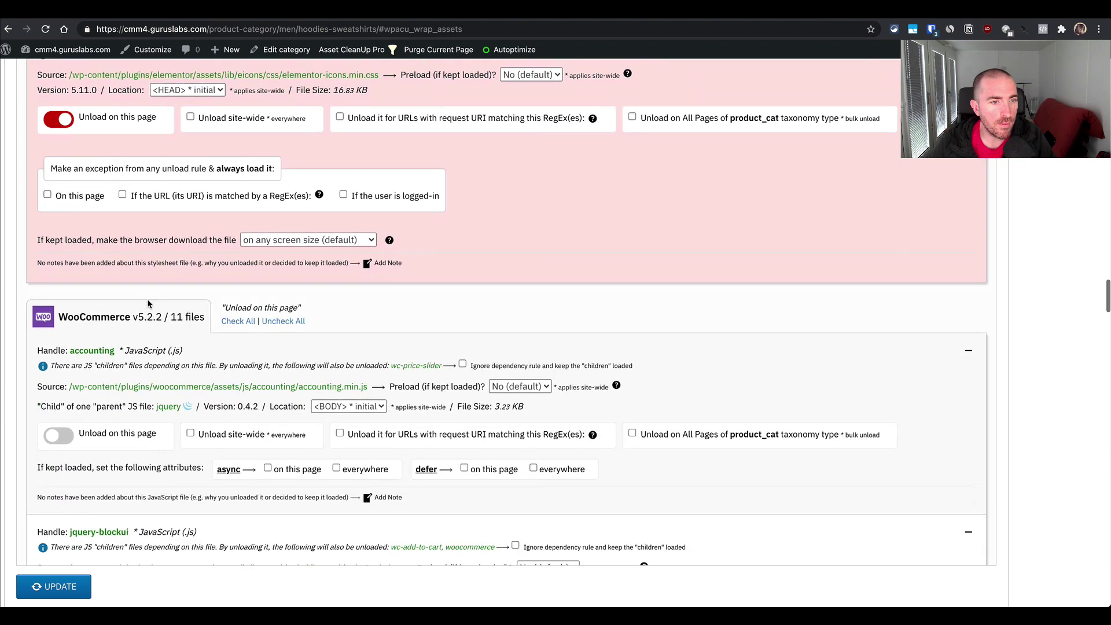
pyautogui.scroll(5, 148, 300)
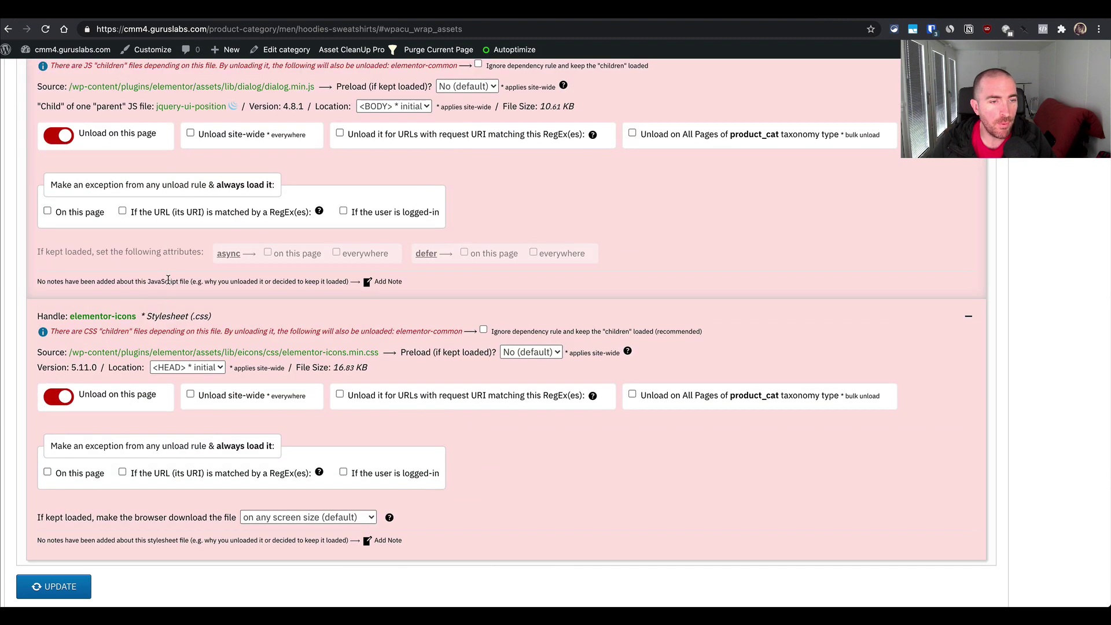
pyautogui.scroll(-4, 193, 232)
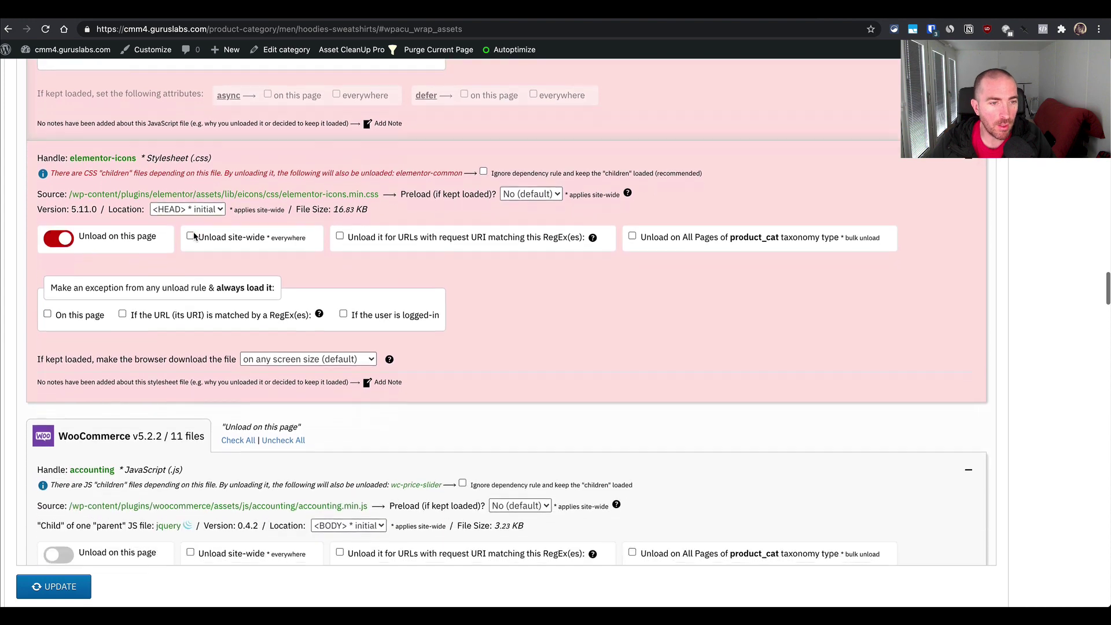
# - Review the unload settings of the WooCommerce files, including wc-block-style and wc-block-vendors-style, and the Shoptimizer theme's shoptimizer-blog-min stylesheet
pyautogui.scroll(-6, 168, 338)
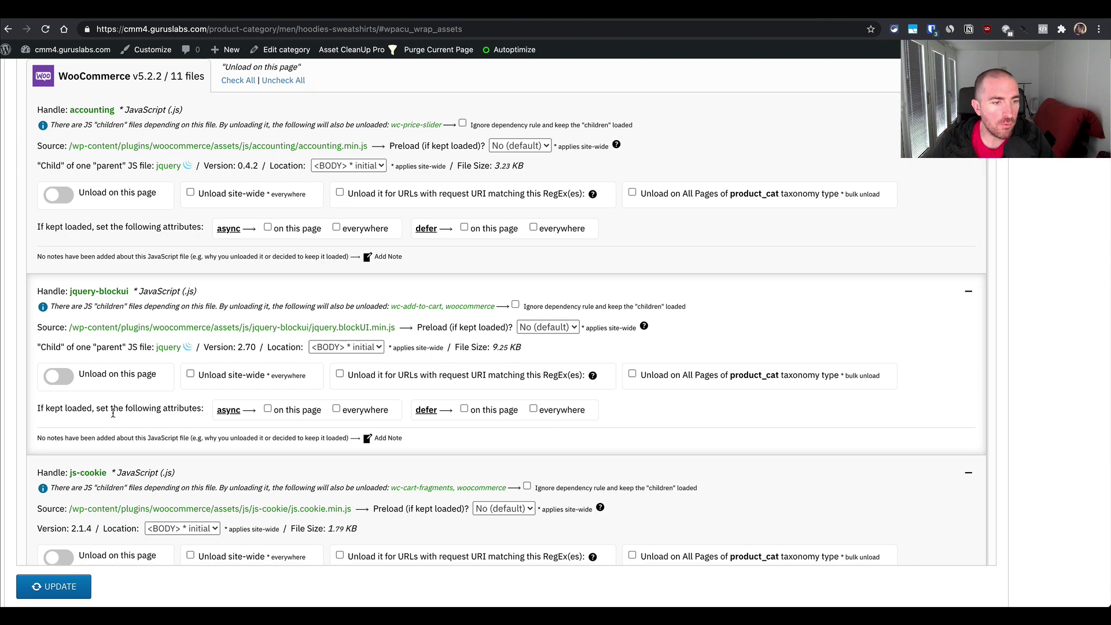
pyautogui.scroll(-6, 110, 400)
pyautogui.scroll(-5, 113, 412)
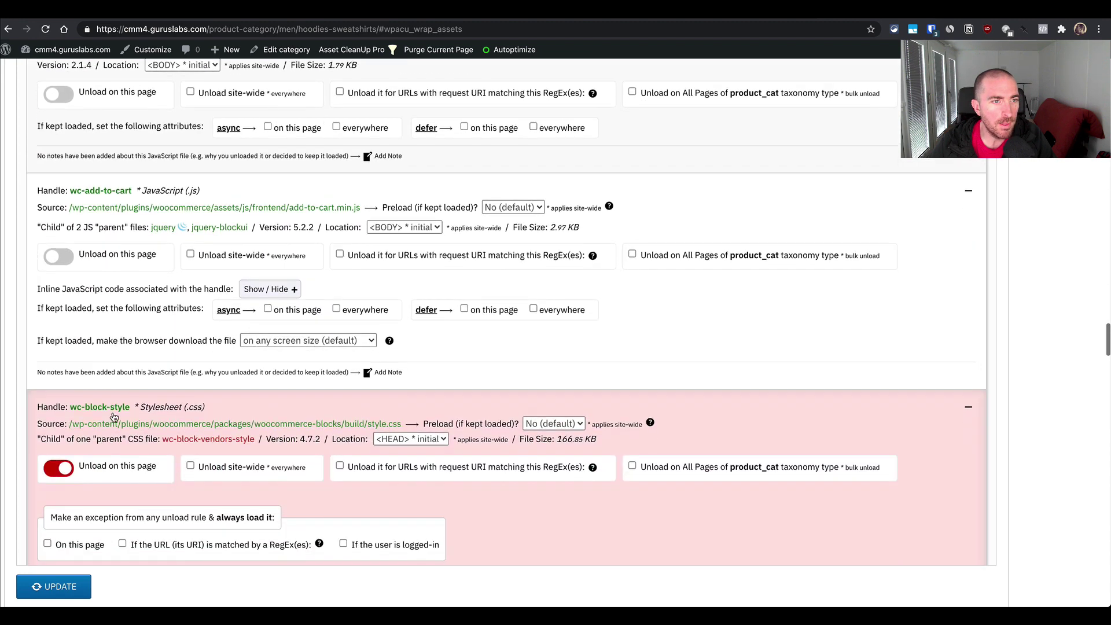
pyautogui.scroll(-2, 117, 386)
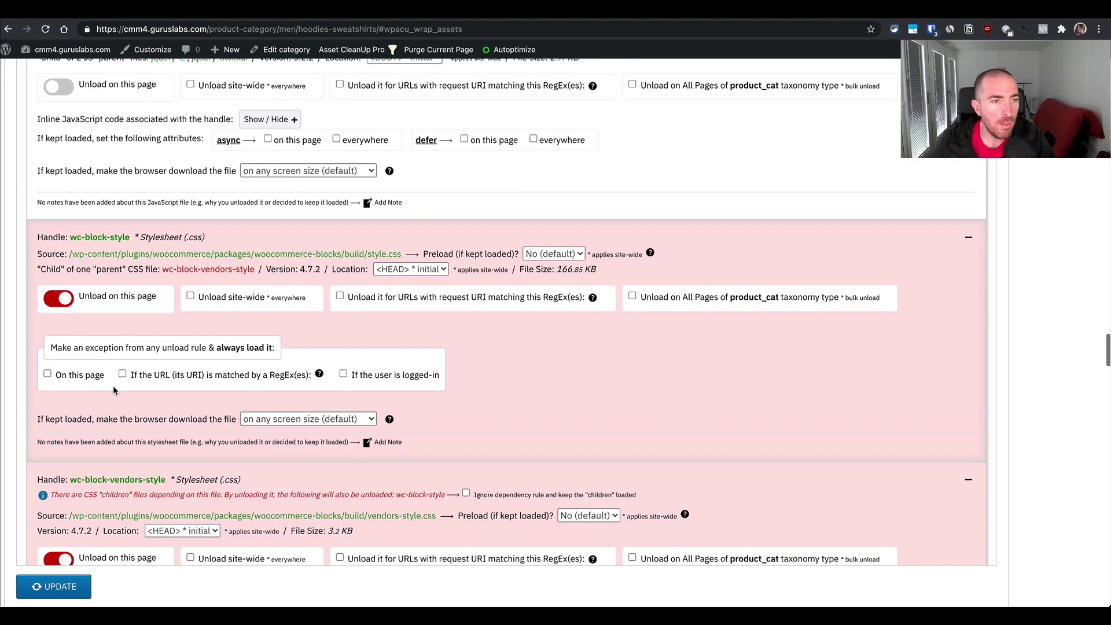
pyautogui.scroll(-2, 96, 357)
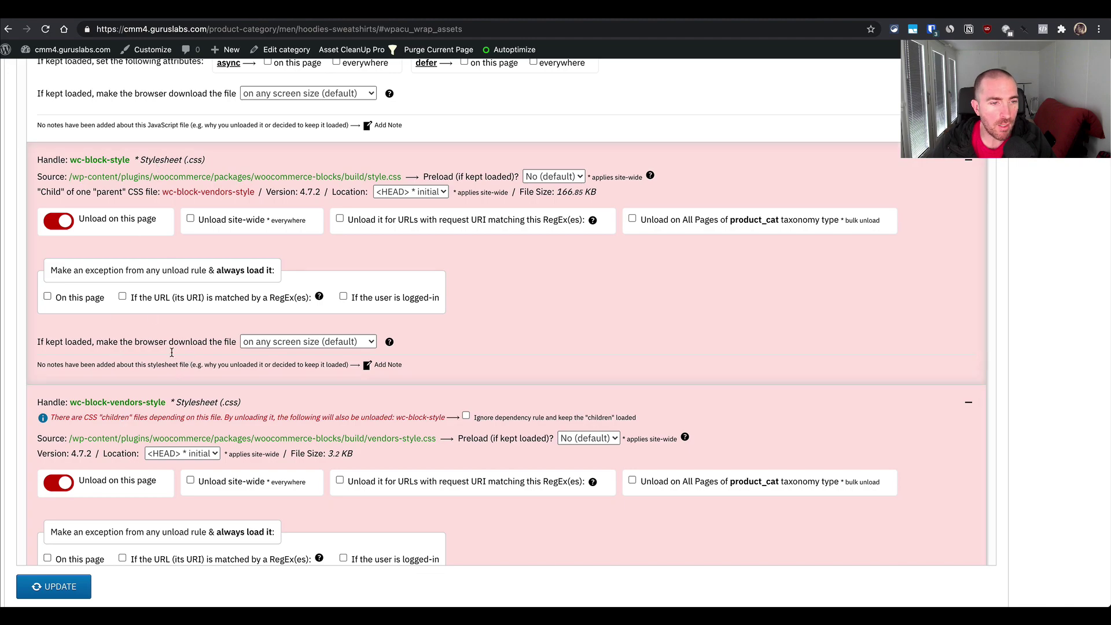
pyautogui.scroll(-4, 112, 356)
pyautogui.scroll(-18, 112, 357)
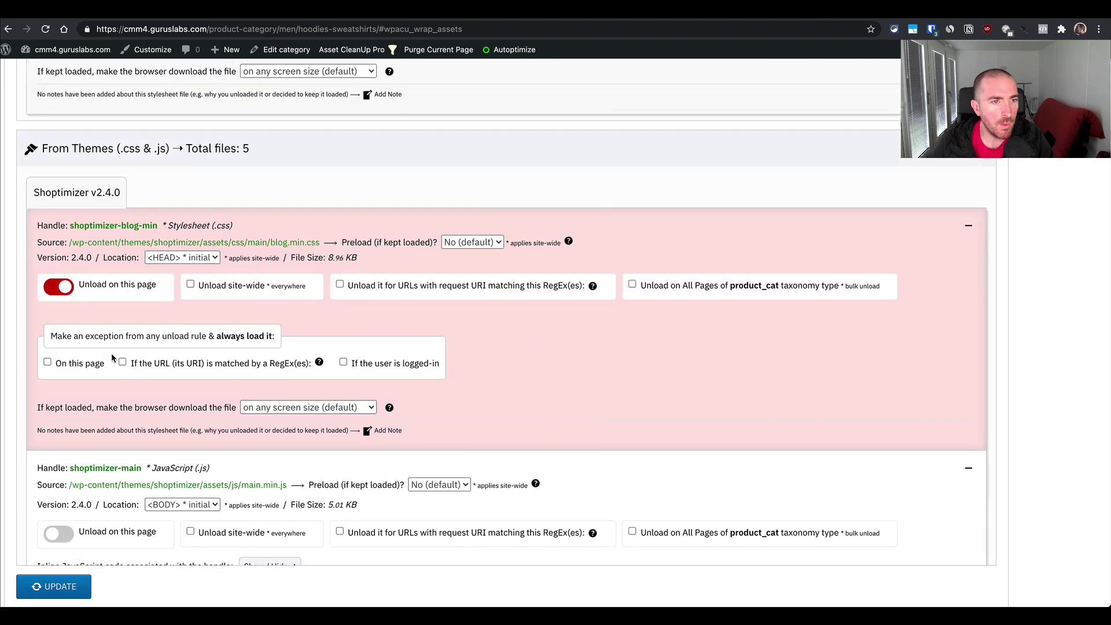
# - Check the unload setting of the shoptimizer-blog-min stylesheet against the content of the Hoodies & Sweatshirts category page
pyautogui.scroll(-1, 113, 347)
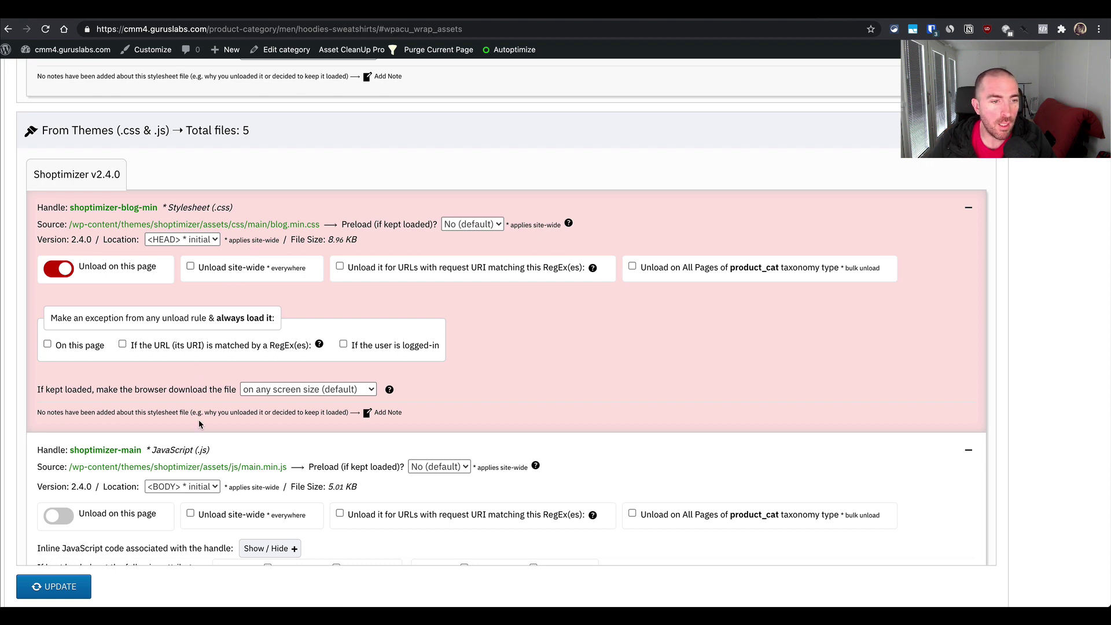
pyautogui.scroll(-1, 199, 424)
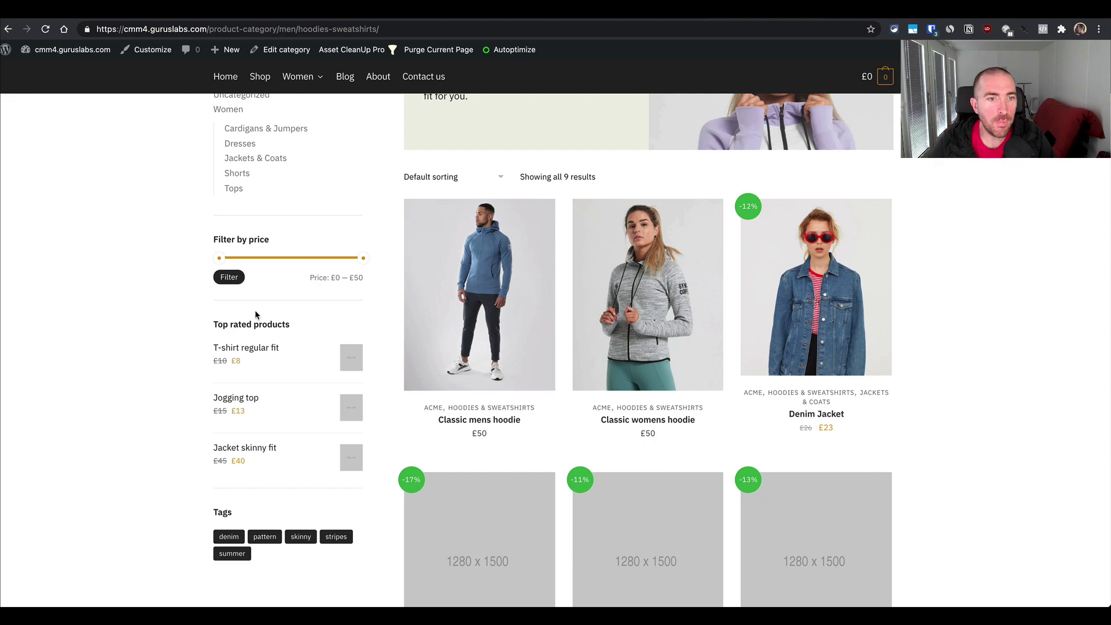
pyautogui.scroll(-4, 254, 309)
pyautogui.scroll(6, 255, 309)
pyautogui.scroll(4, 266, 255)
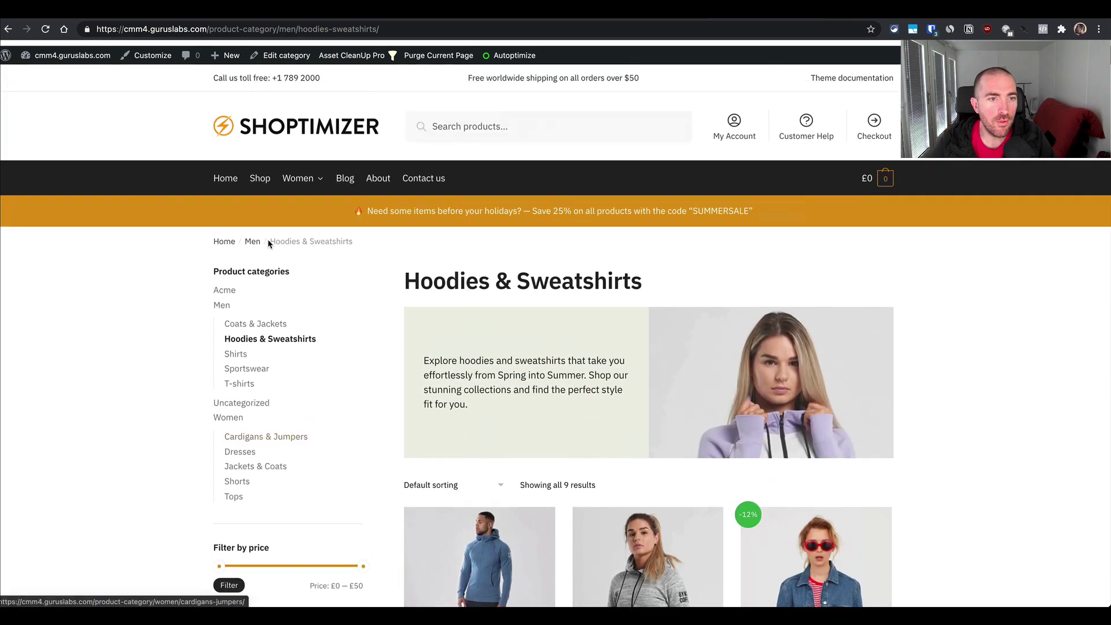
pyautogui.scroll(-10, 232, 428)
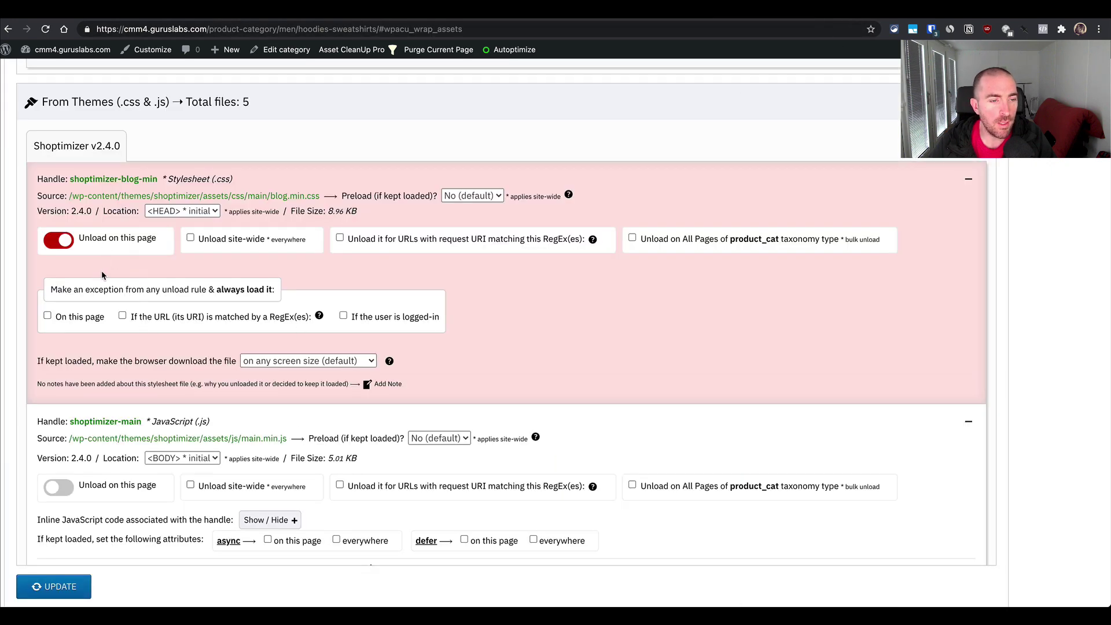
# - Save the Asset CleanUp settings for the Hoodies & Sweatshirts category page and purge that page's cache
pyautogui.scroll(-14, 104, 273)
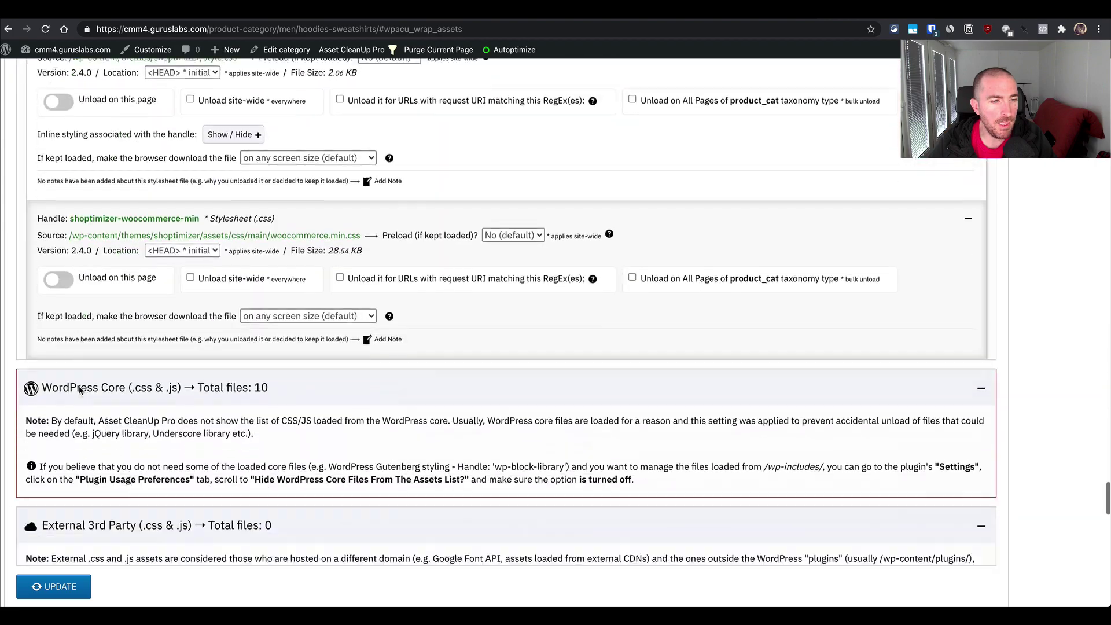
pyautogui.scroll(-15, 80, 390)
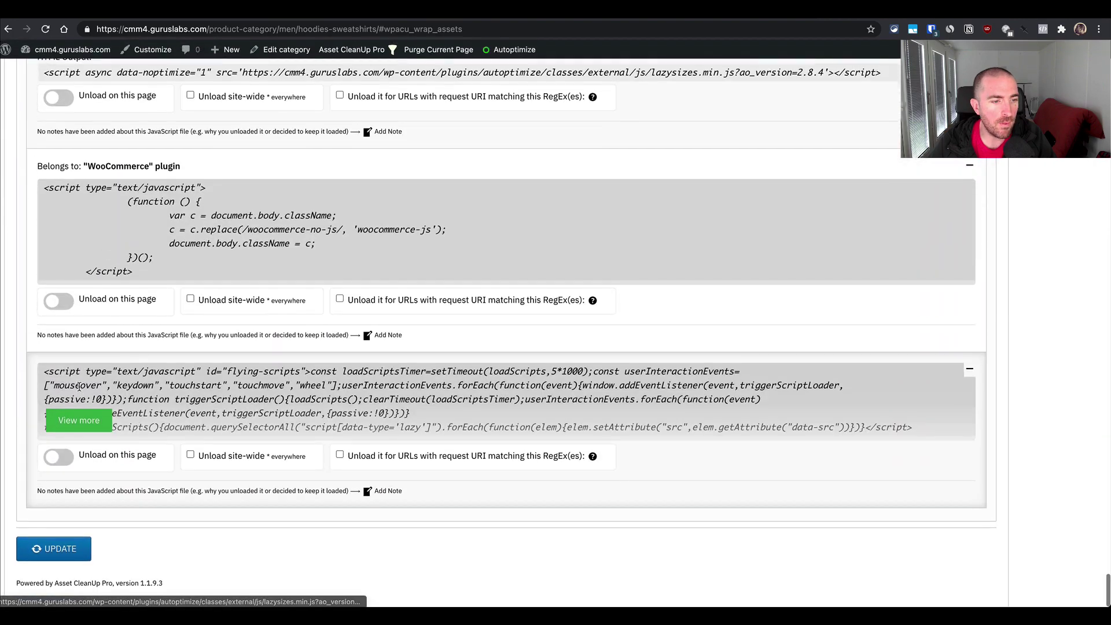
pyautogui.click(55, 554)
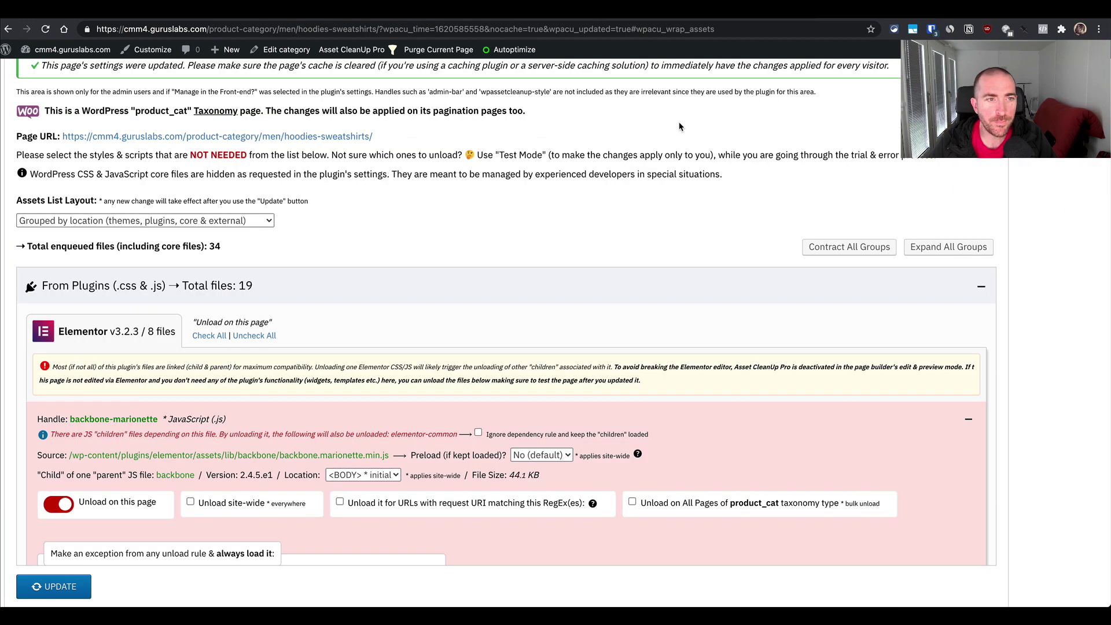
pyautogui.scroll(15, 480, 103)
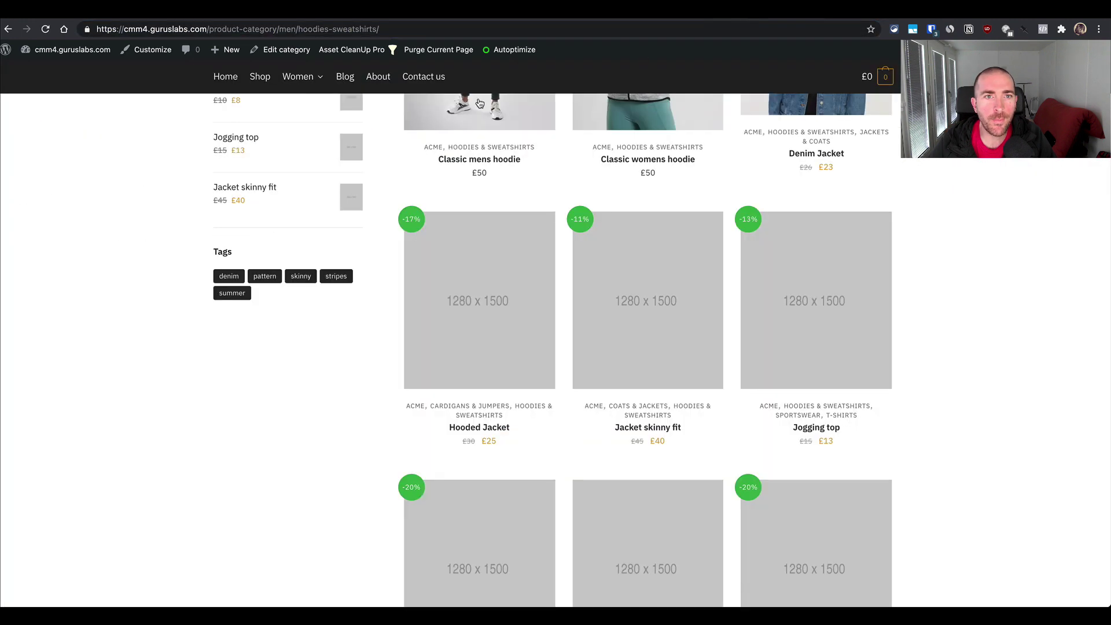
pyautogui.click(453, 49)
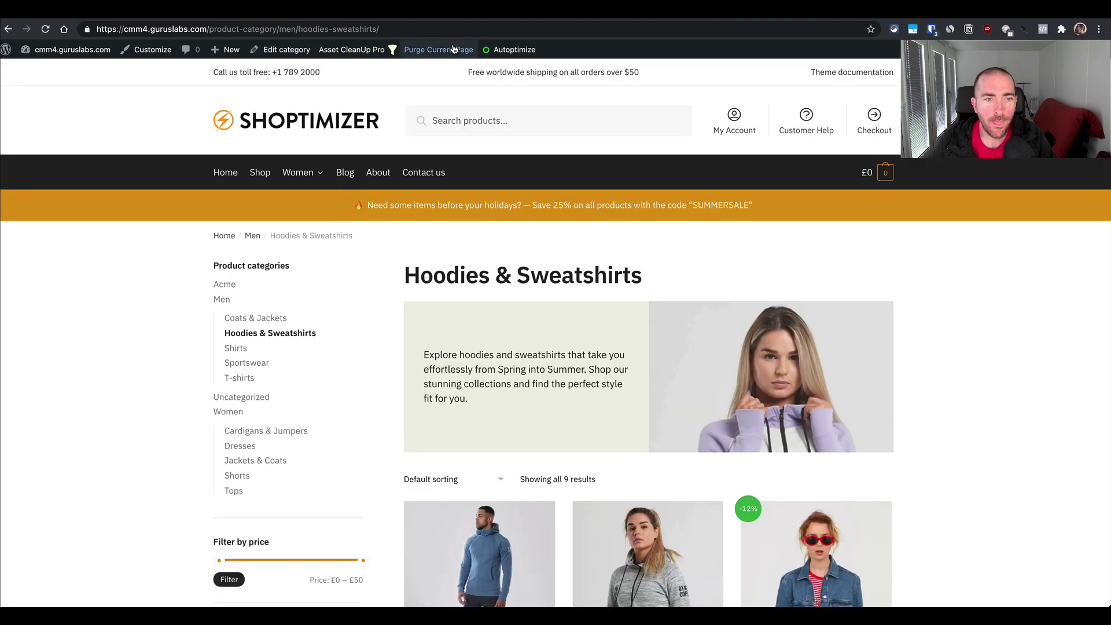
# - Switch to PageSpeed Insights and rerun the analysis of the Hoodies & Sweatshirts category page
pyautogui.hotkey('ctrl', 'Right')
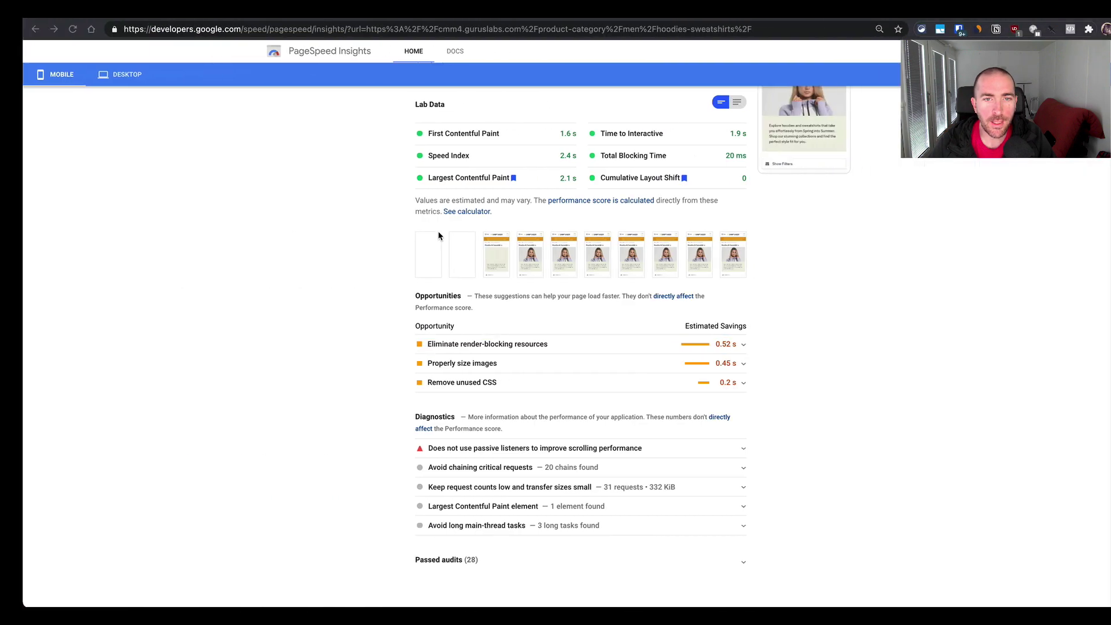
pyautogui.scroll(5, 439, 236)
pyautogui.scroll(-1, 438, 239)
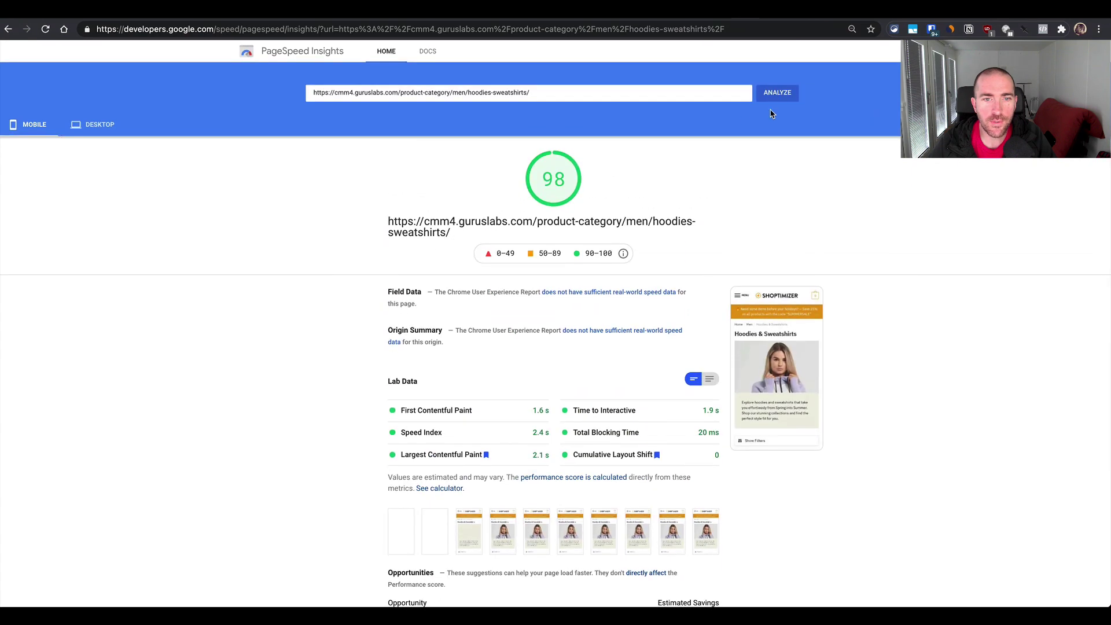
pyautogui.click(777, 101)
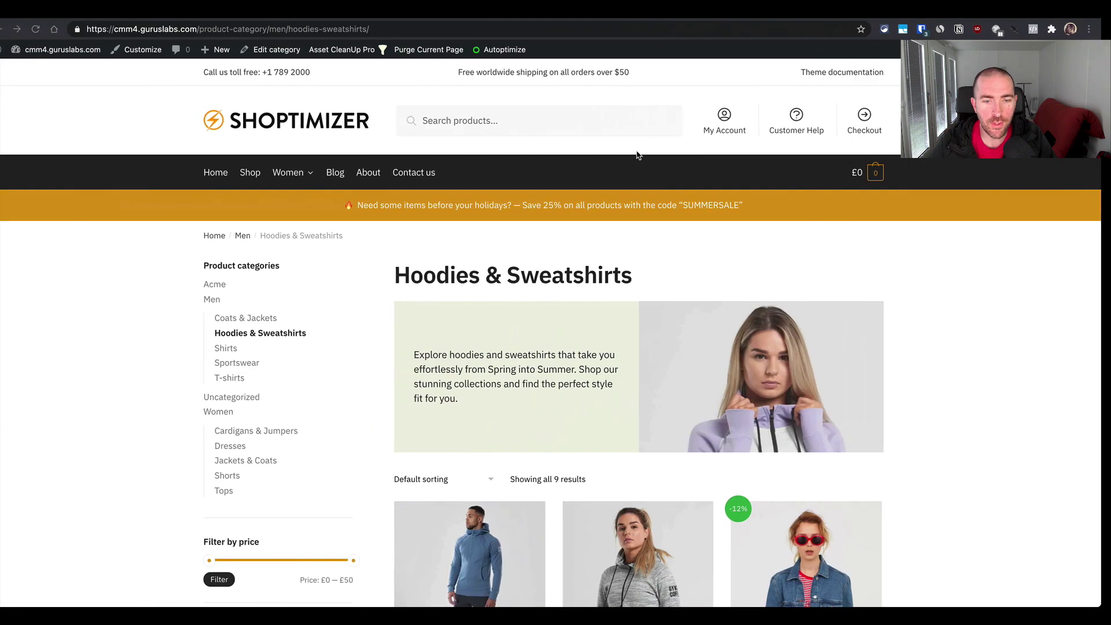
# - Load the Hoodies & Sweatshirts category page's URL in an incognito window, and close that window
pyautogui.press('super+l')
pyautogui.press('super+c')
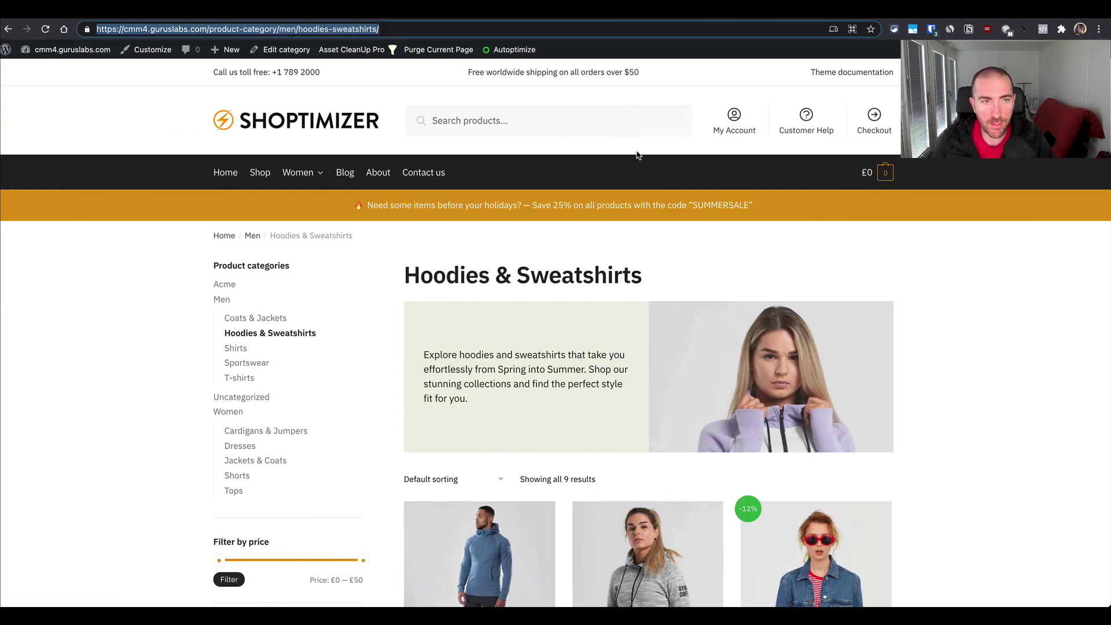
pyautogui.press('super+shift+n')
pyautogui.press('super+v')
pyautogui.press('Return')
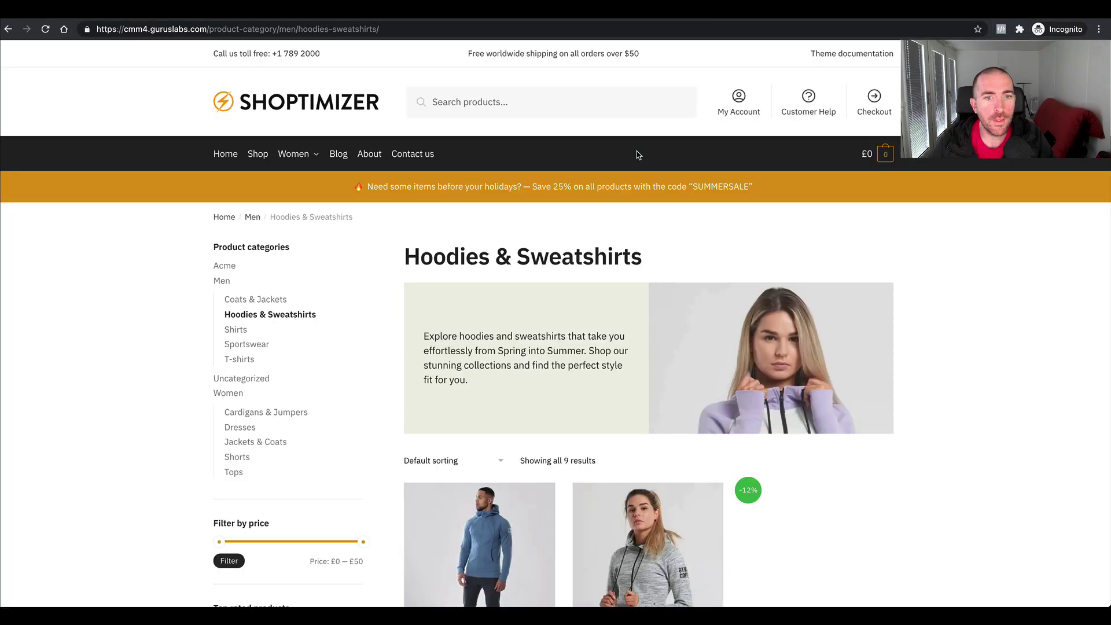
pyautogui.press('super+w')
# - Return to PageSpeed Insights, reanalyze the category page and check its mobile Largest Contentful Paint
pyautogui.hotkey('ctrl', 'Right')
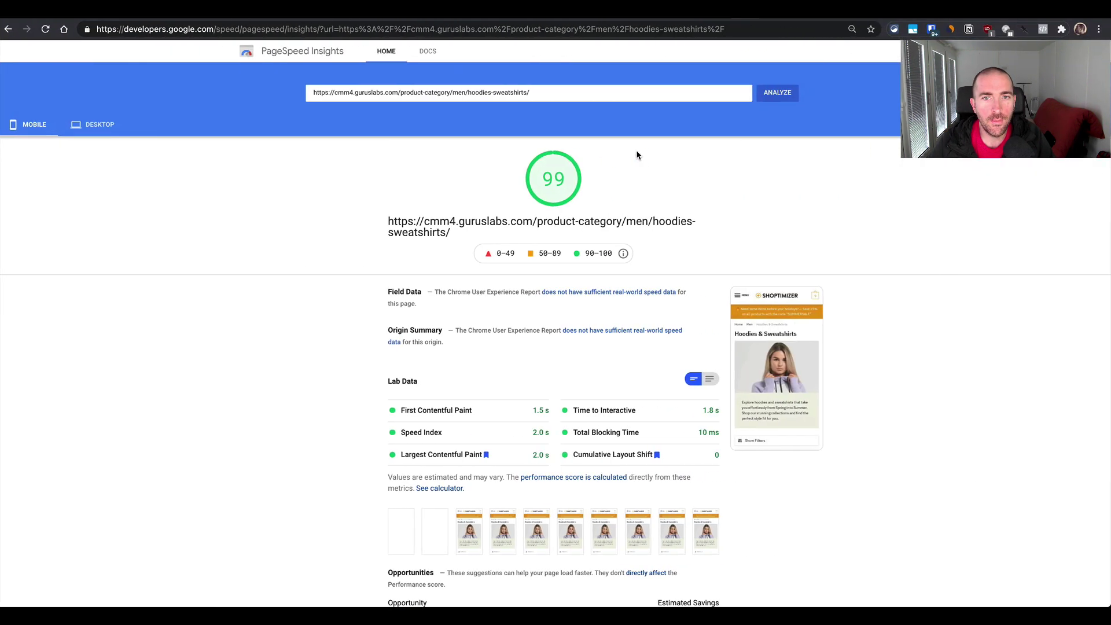
pyautogui.click(785, 93)
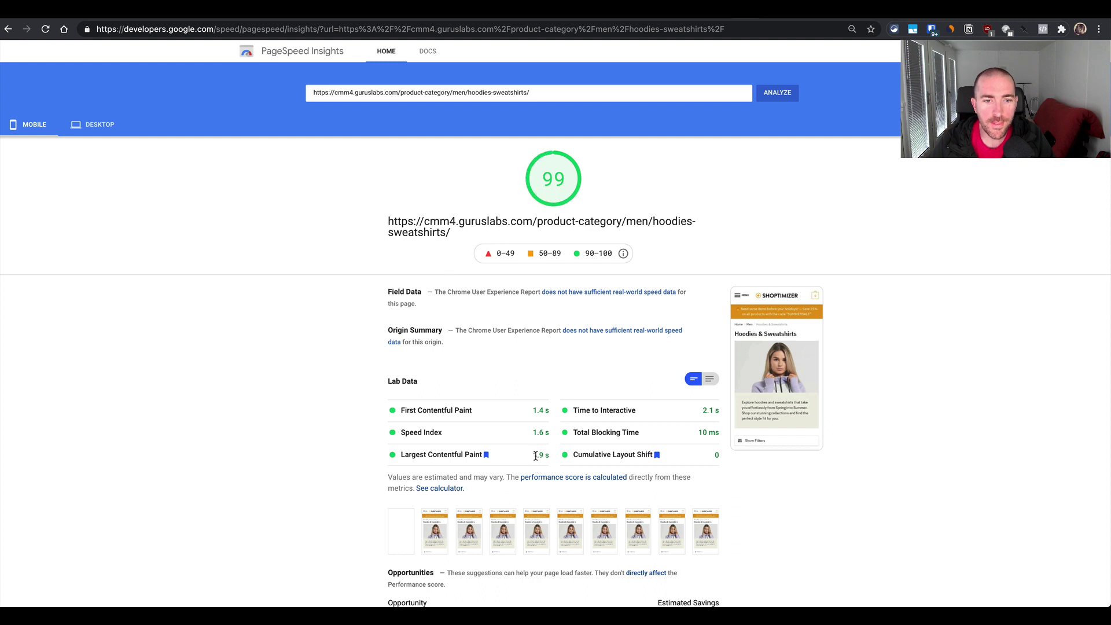
pyautogui.moveTo(531, 458); pyautogui.dragTo(544, 455)
pyautogui.click(544, 455)
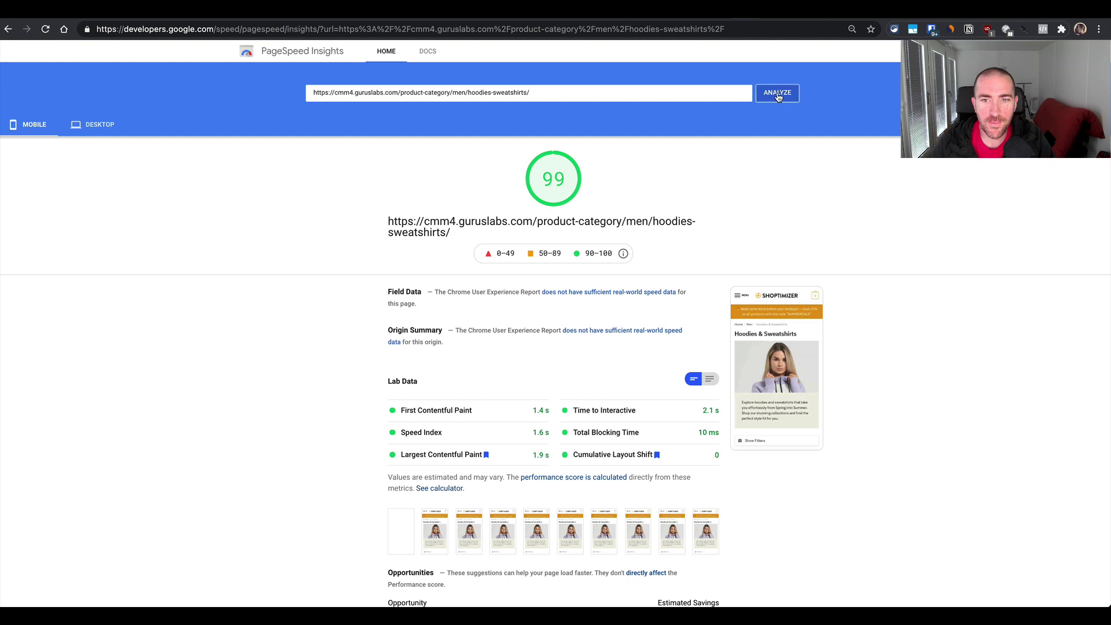
# - Examine the mobile report's Total Blocking Time, loading filmstrip and opportunities, and run the PageSpeed analysis again
pyautogui.scroll(-3, 794, 246)
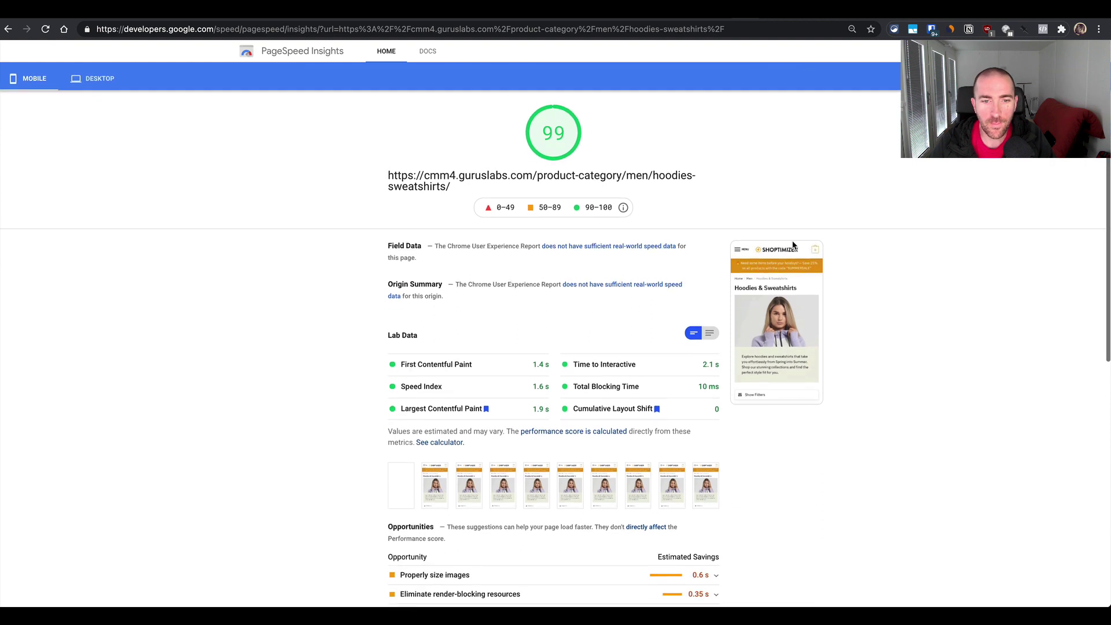
pyautogui.scroll(3, 794, 246)
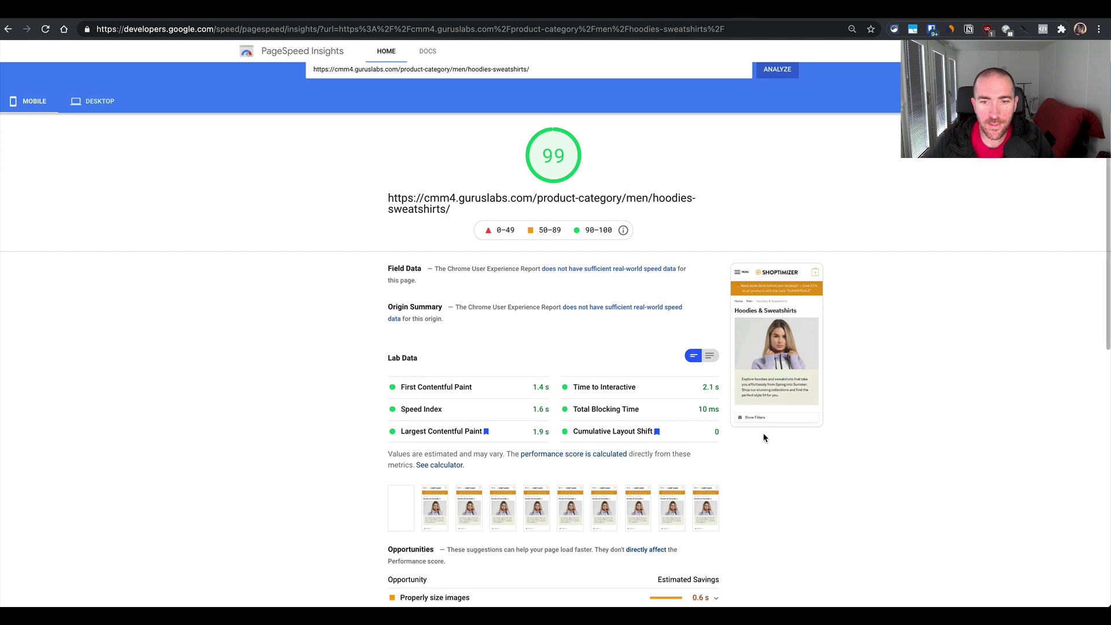
pyautogui.moveTo(711, 410); pyautogui.dragTo(700, 410)
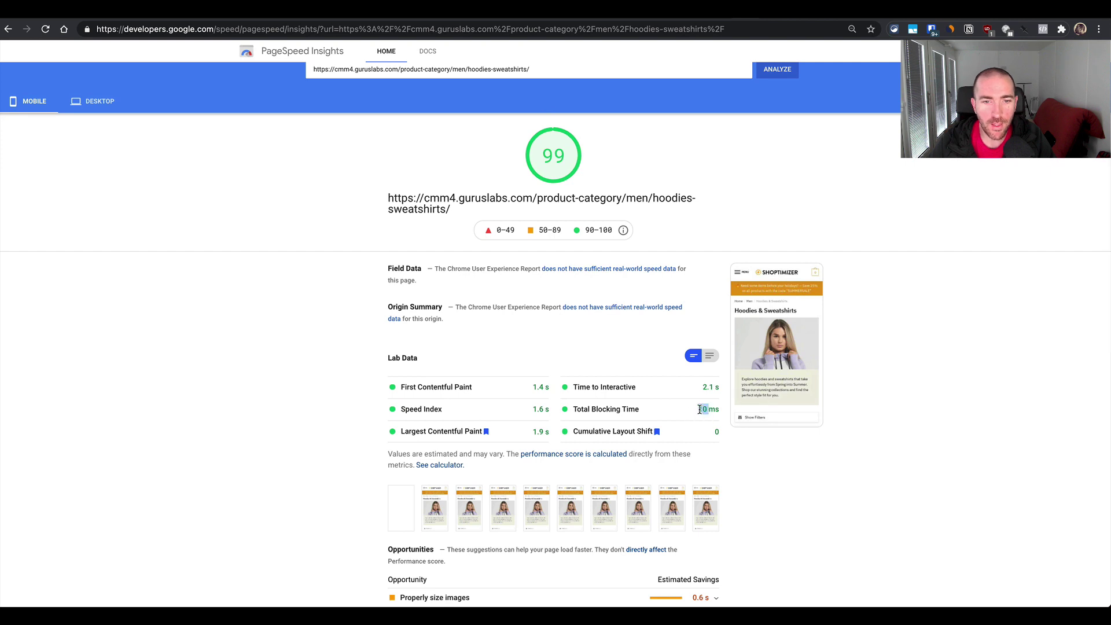
pyautogui.scroll(-3, 519, 425)
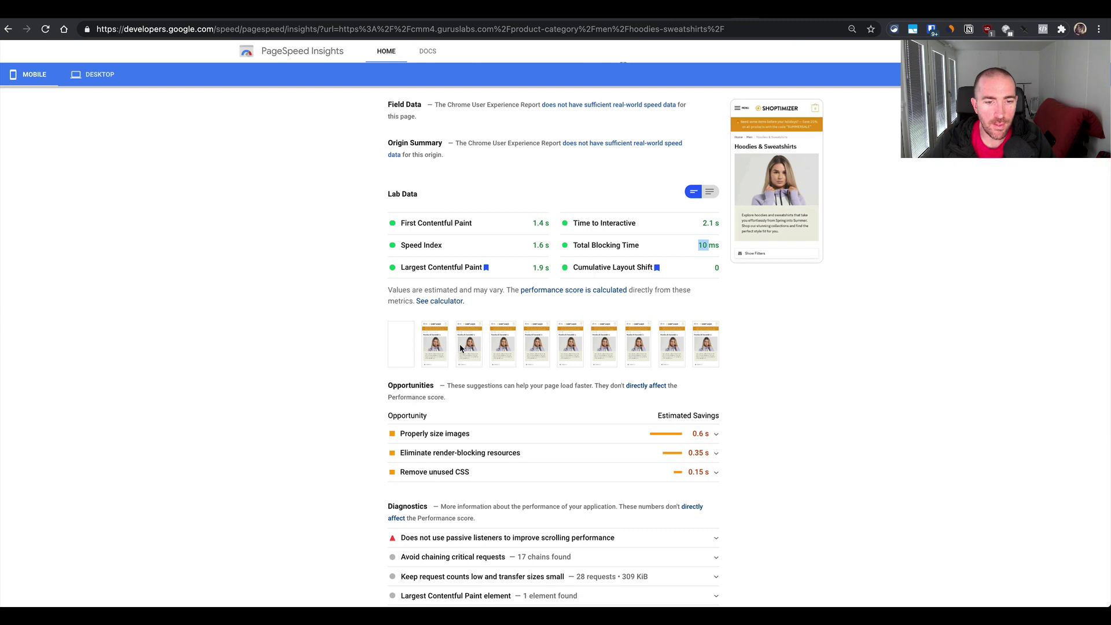
pyautogui.scroll(3, 457, 343)
pyautogui.click(778, 94)
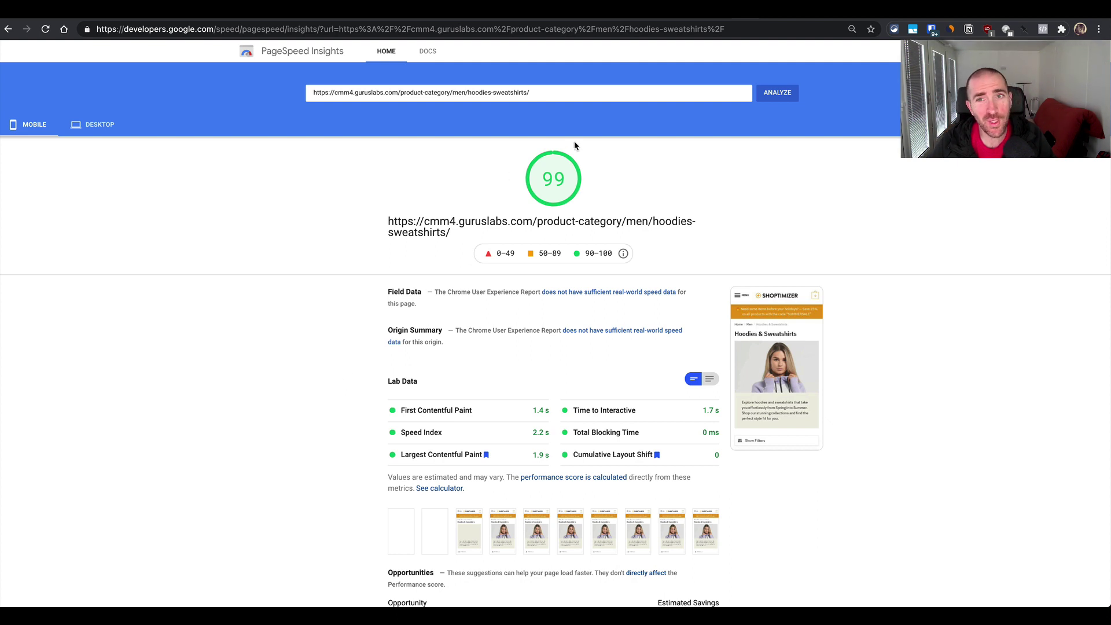
# - Run another PageSpeed analysis of the category page and review the mobile score and lab data
pyautogui.click(786, 93)
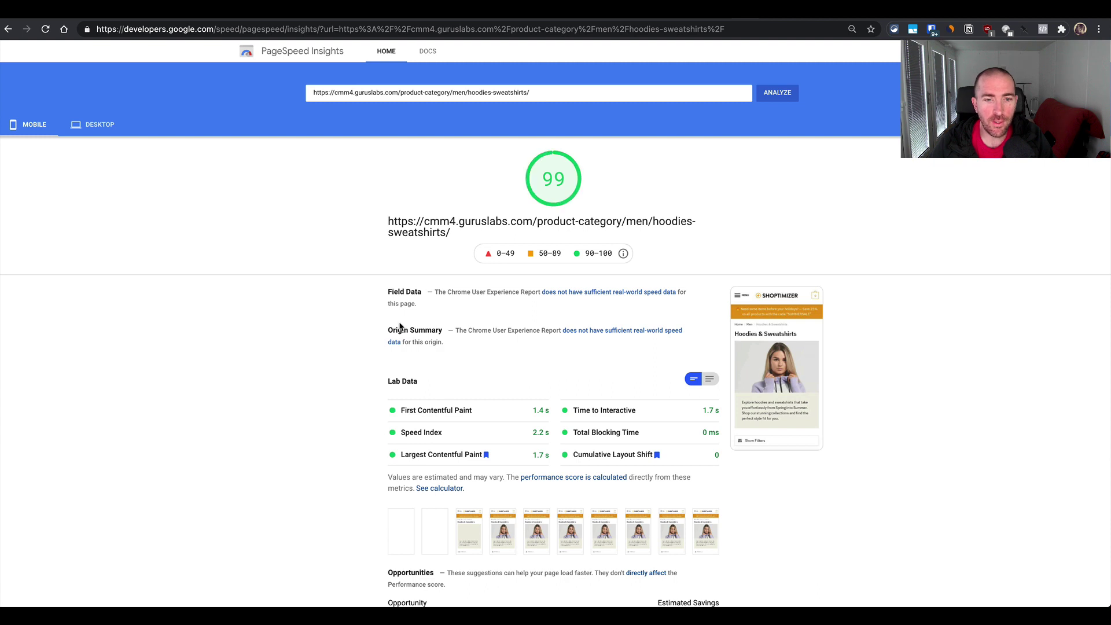
pyautogui.scroll(-1, 405, 326)
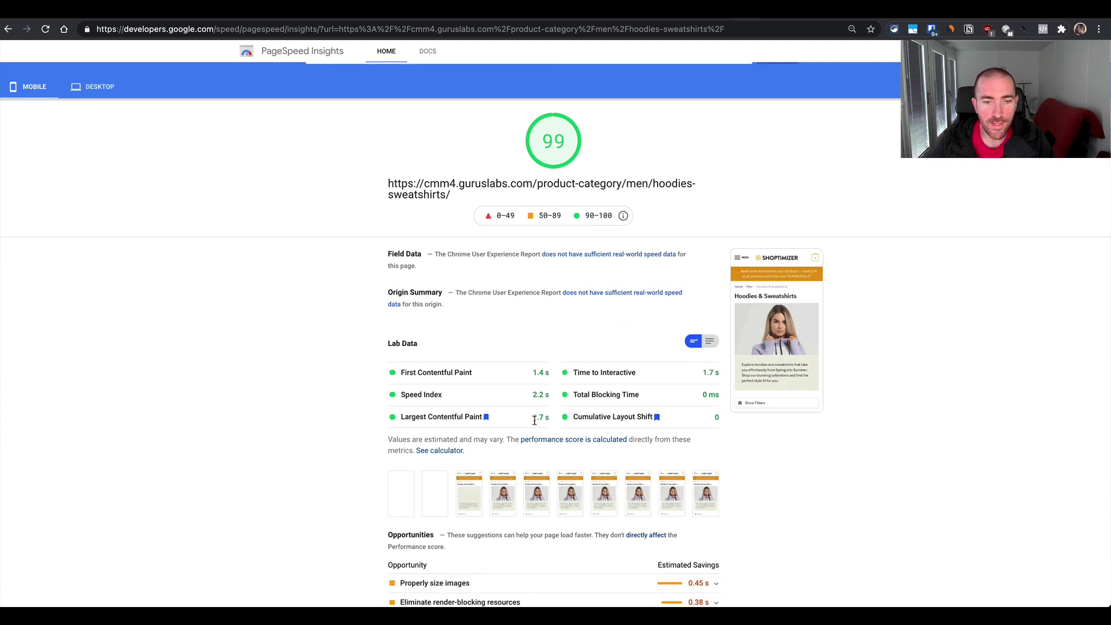
pyautogui.scroll(-1, 544, 421)
pyautogui.scroll(2, 544, 420)
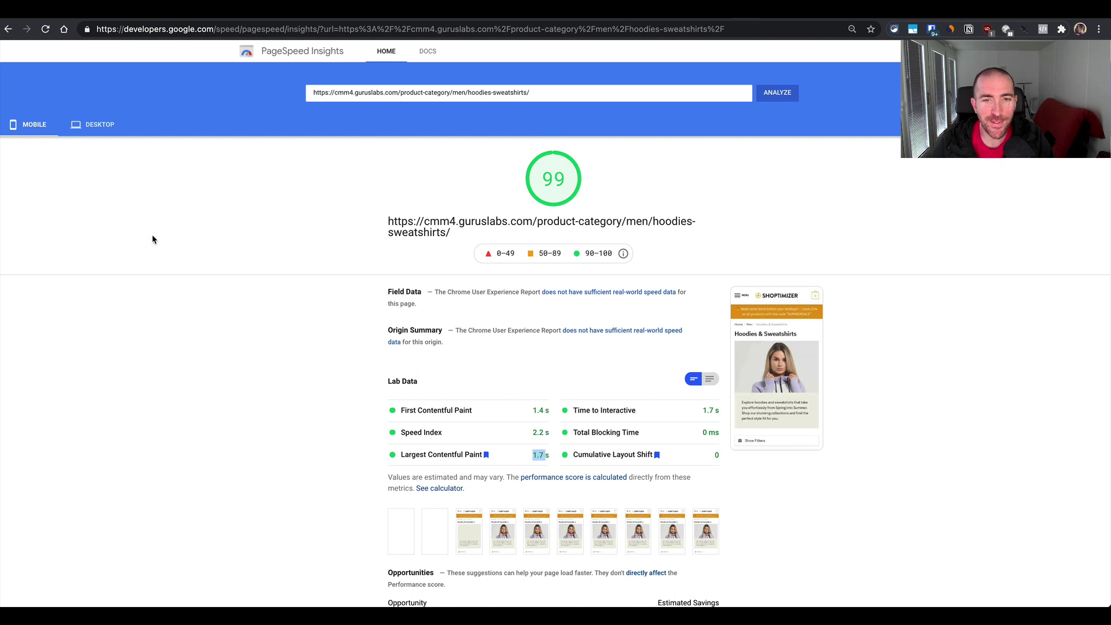
# - View the desktop PageSpeed results, return to the mobile results and analyze the category page once more
pyautogui.click(83, 125)
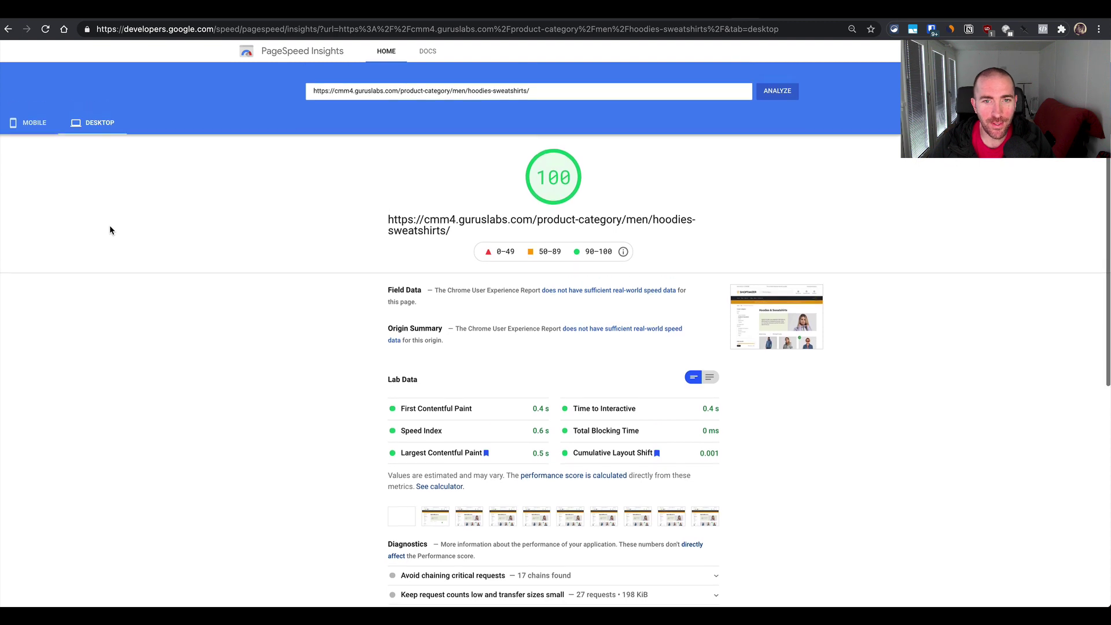
pyautogui.click(50, 129)
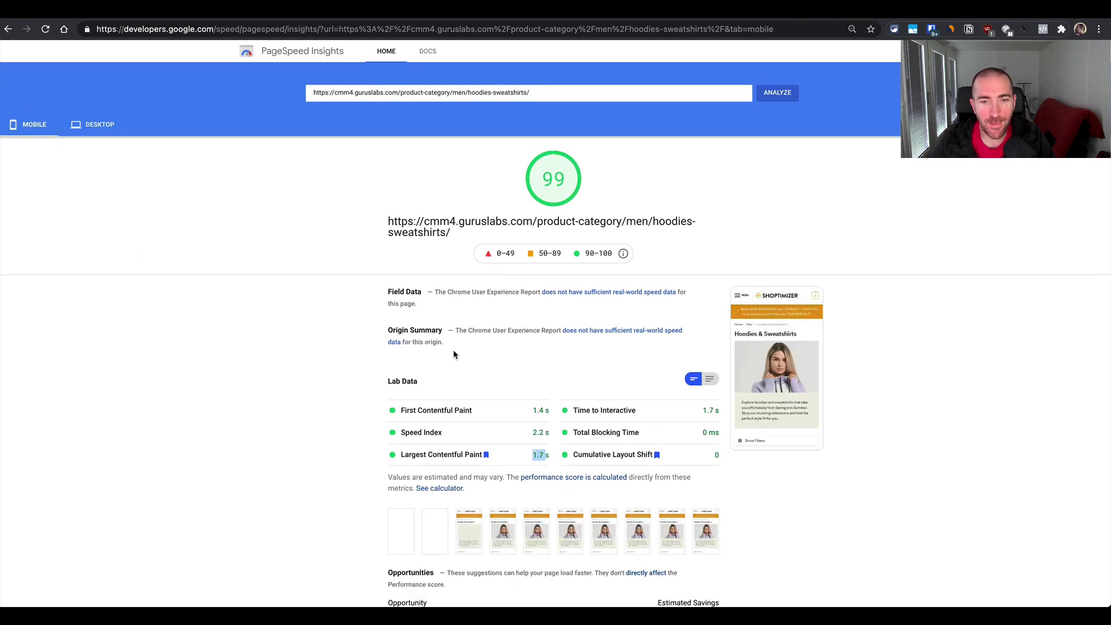
pyautogui.click(761, 101)
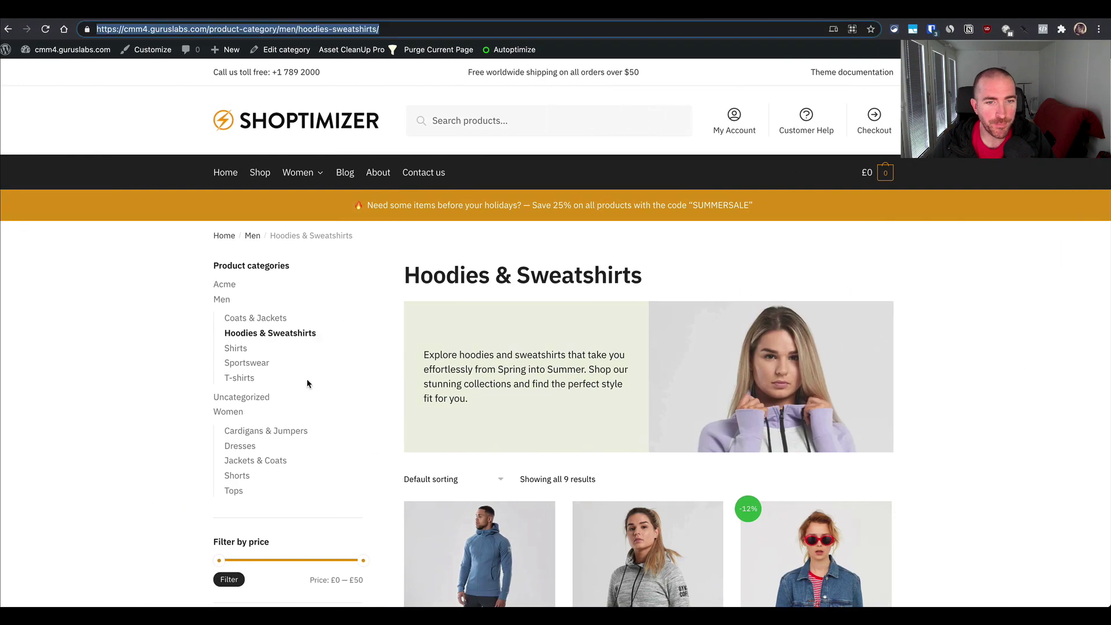
# - Return to the WordPress snippets list and open the "exclude cat thumb from lazy" snippet for editing
pyautogui.click(485, 349)
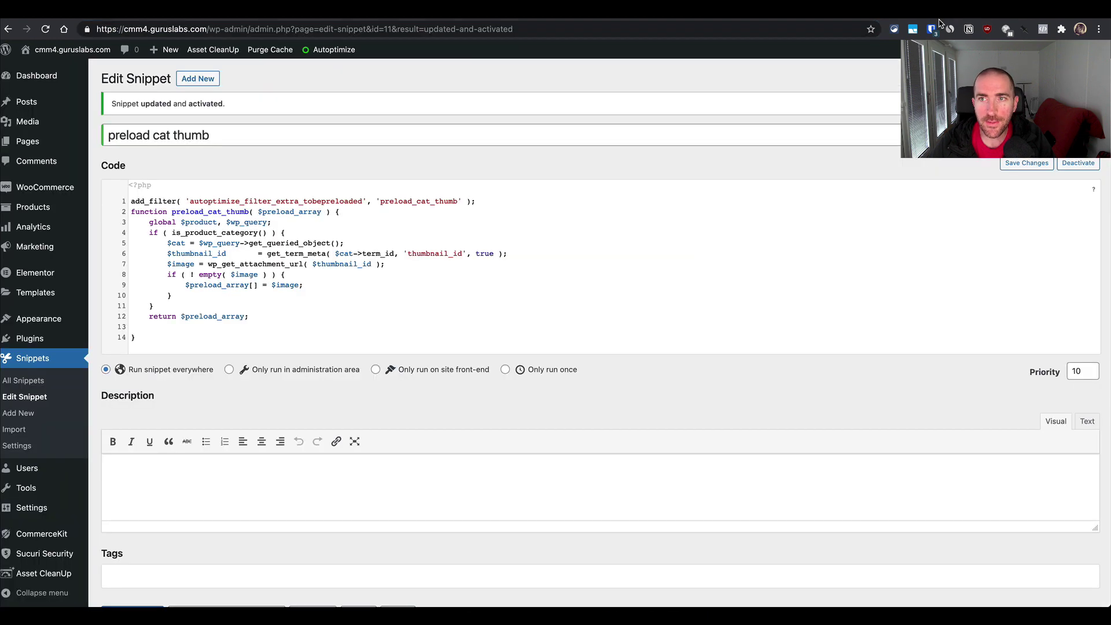
pyautogui.click(23, 380)
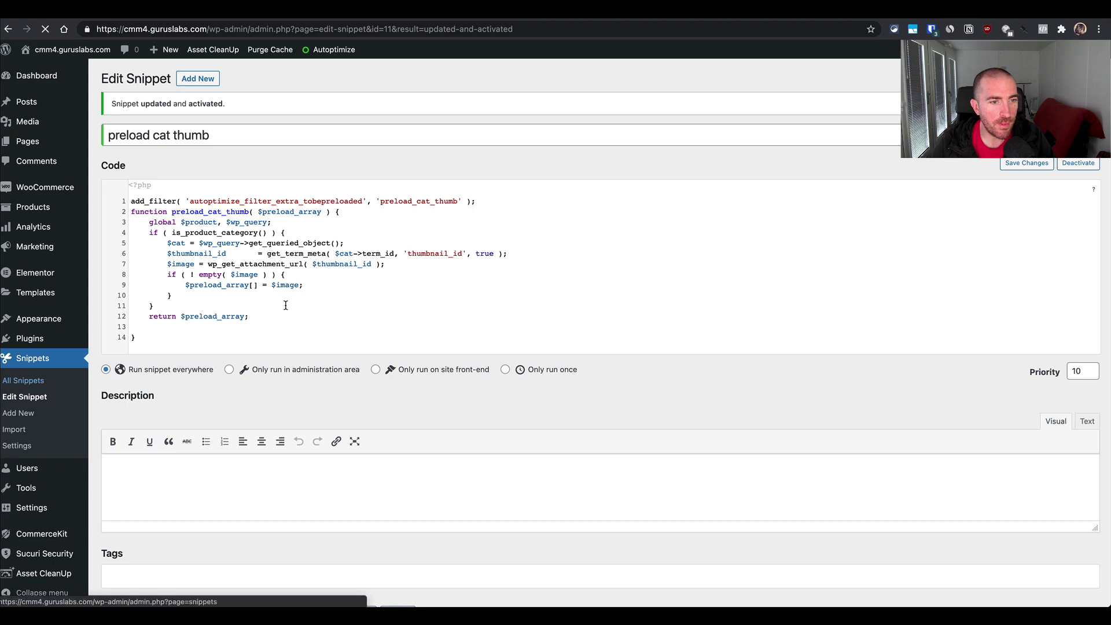
pyautogui.scroll(-2, 285, 305)
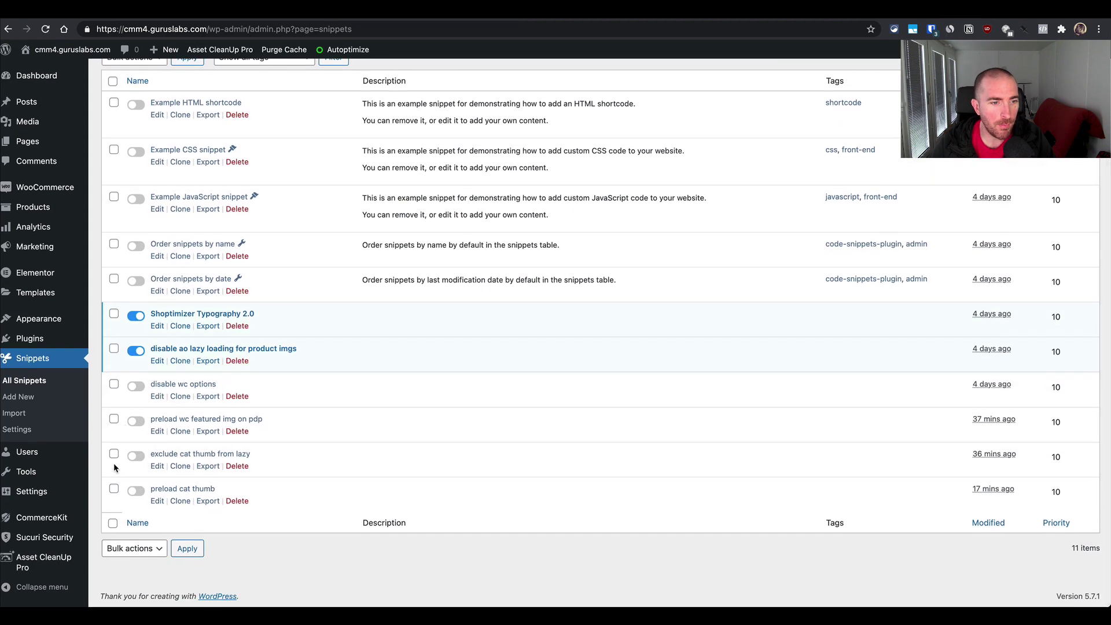
pyautogui.click(159, 469)
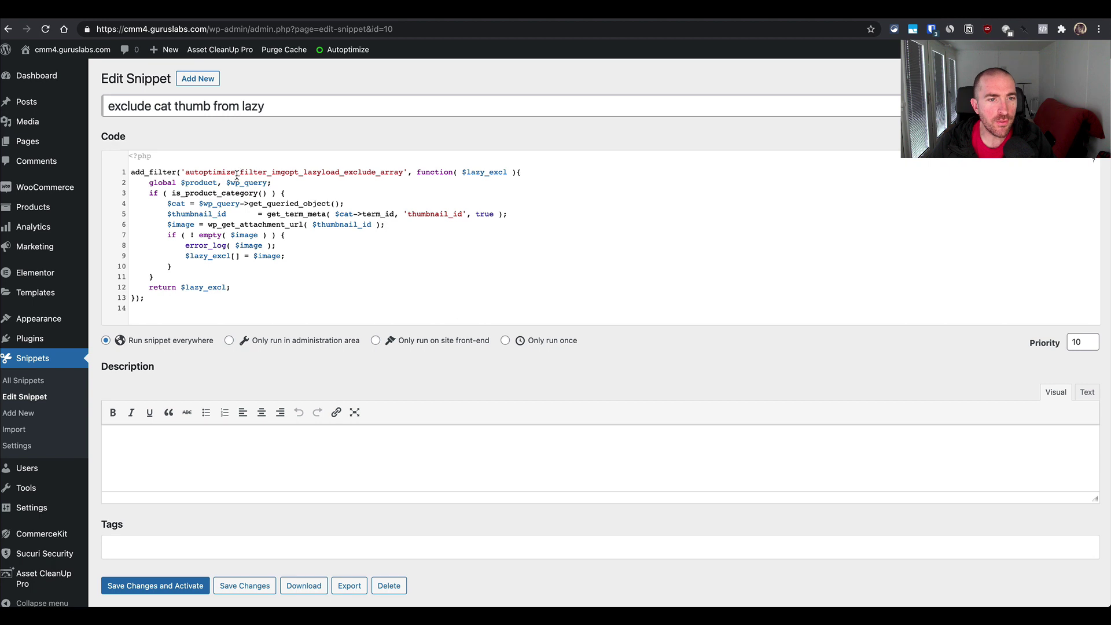
# - Review the snippet code that excludes the category thumbnail through the autoptimize_filter_imgopt_lazyload_exclude_array filter
pyautogui.moveTo(236, 175); pyautogui.dragTo(248, 234)
pyautogui.click(249, 231)
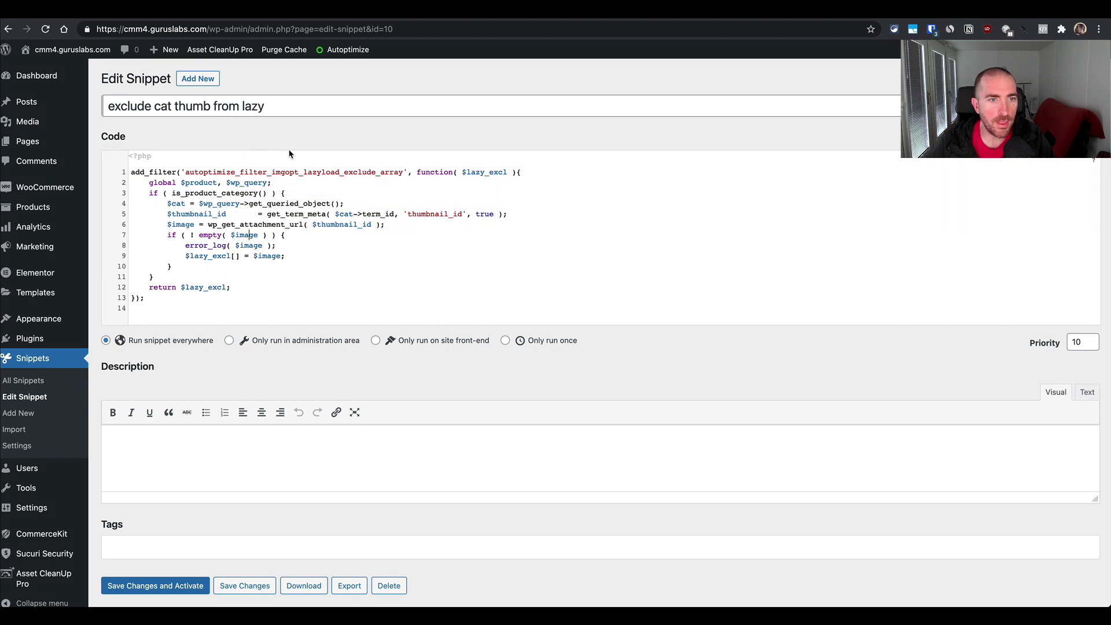
pyautogui.doubleClick(248, 174)
pyautogui.click(306, 174)
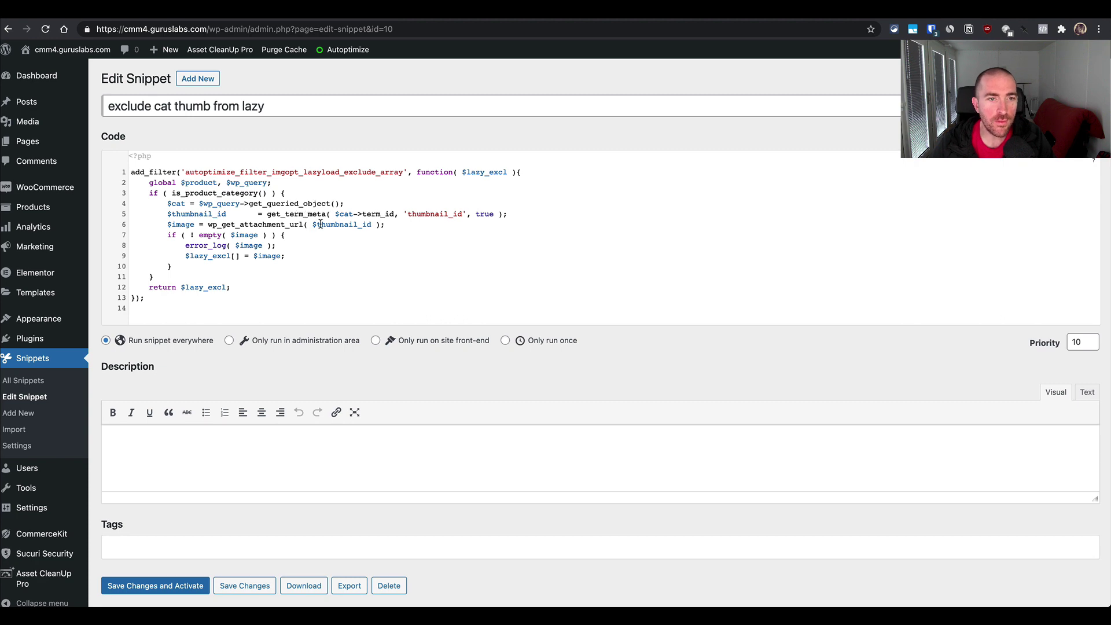
# - Check the loading filmstrip and lab data in the category page's mobile PageSpeed results
pyautogui.hotkey('ctrl', 'Tab')
pyautogui.scroll(-5, 315, 313)
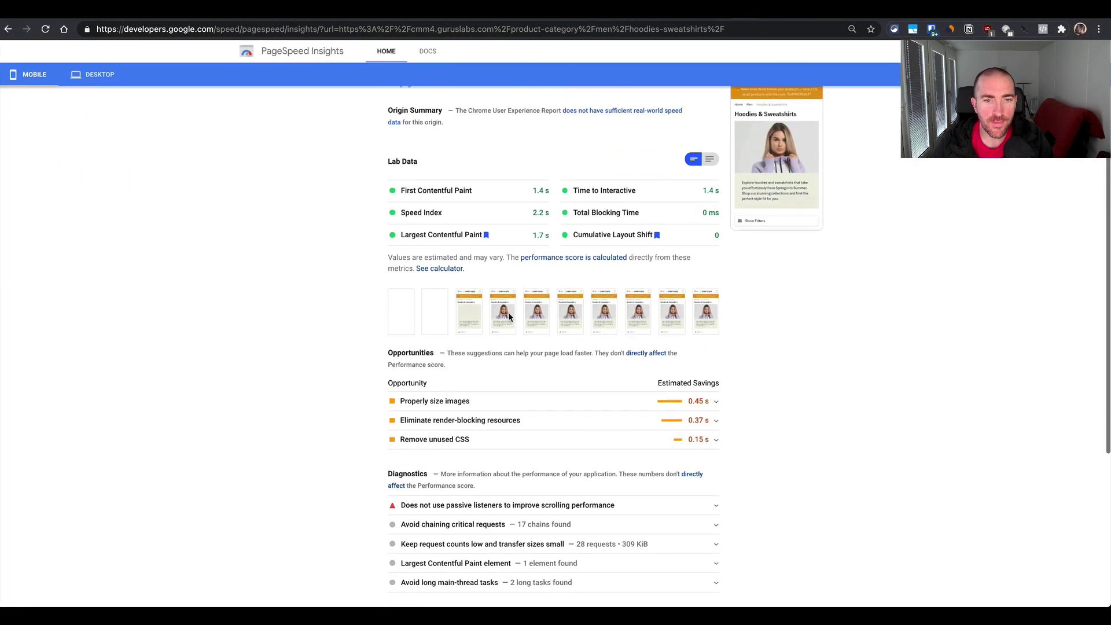
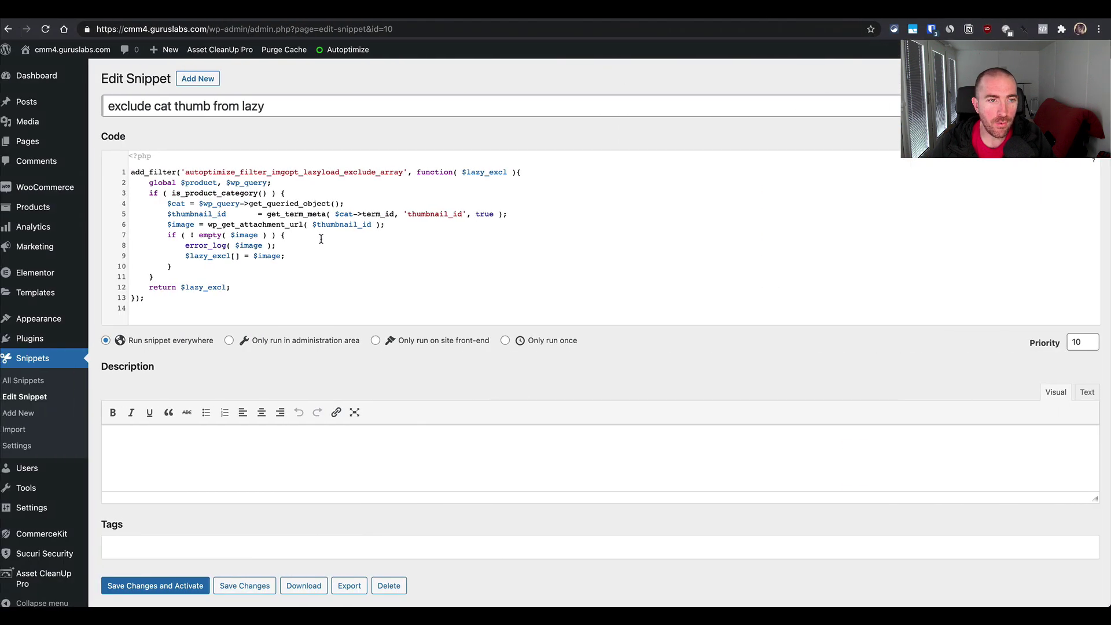
# - Delete the error_log( $image ); line from the "exclude cat thumb from lazy" snippet, then save and activate the snippet
pyautogui.click(322, 239)
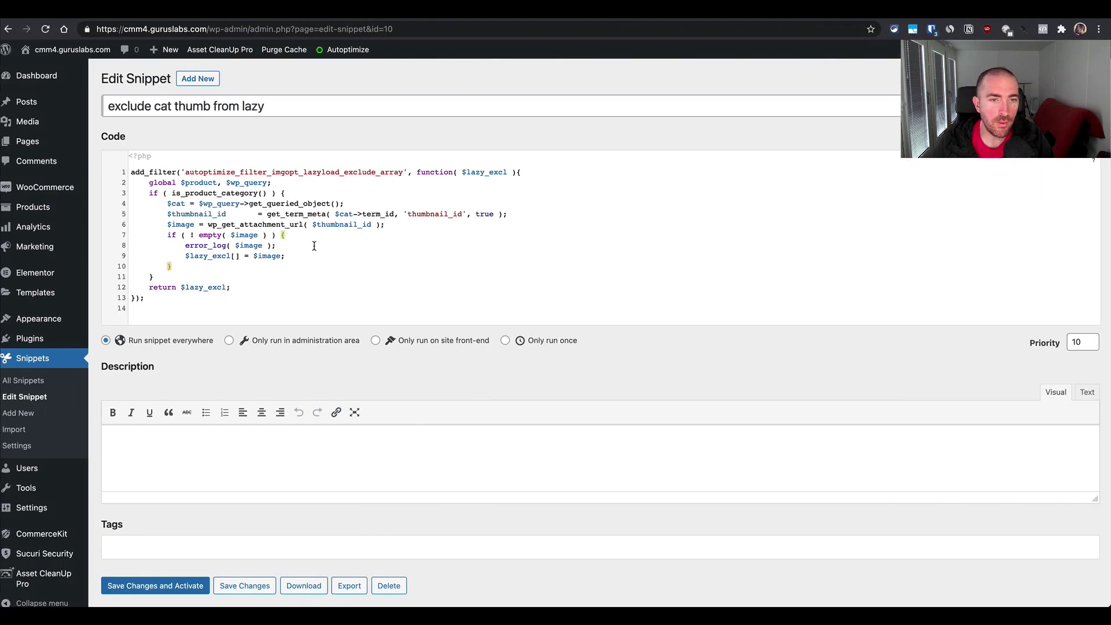
pyautogui.click(322, 250)
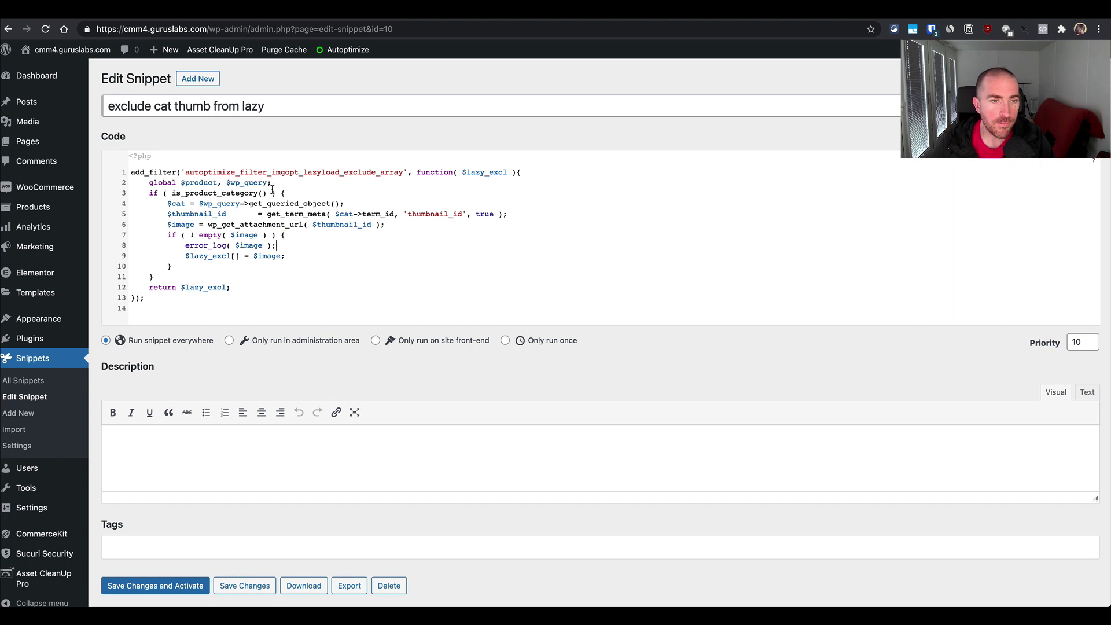
pyautogui.moveTo(268, 176); pyautogui.dragTo(290, 173)
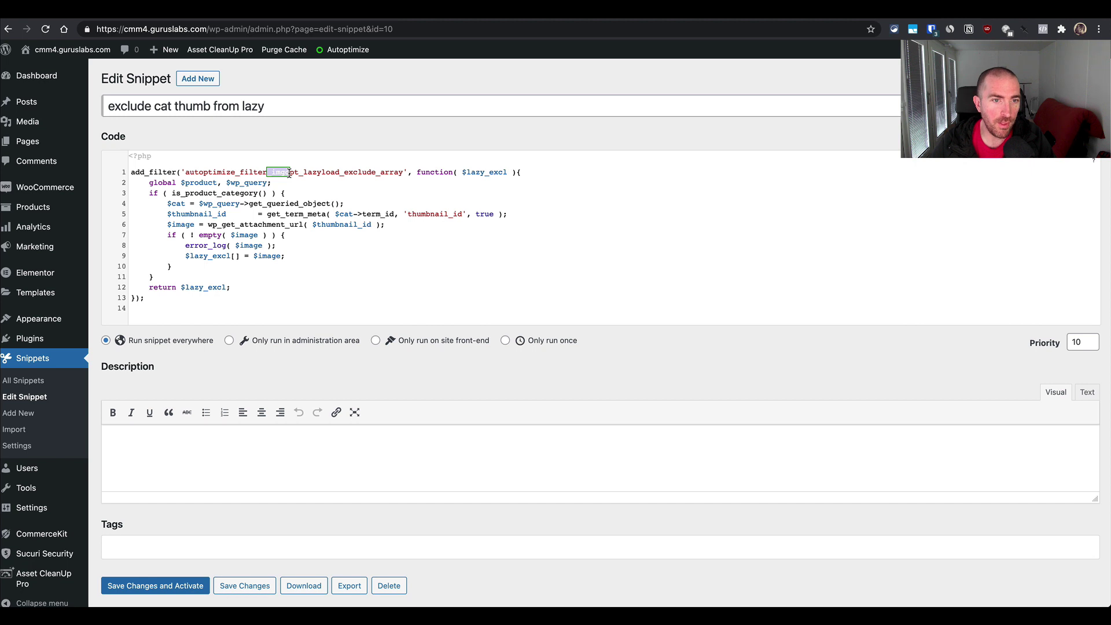
pyautogui.click(273, 226)
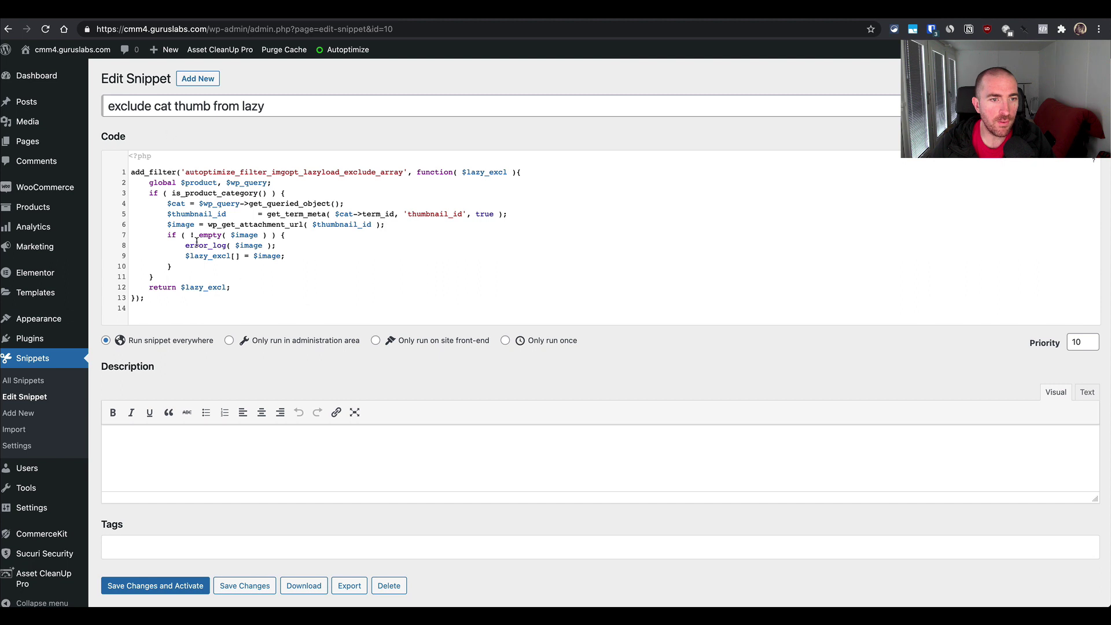
pyautogui.moveTo(276, 248); pyautogui.dragTo(130, 248)
pyautogui.press('BackSpace')
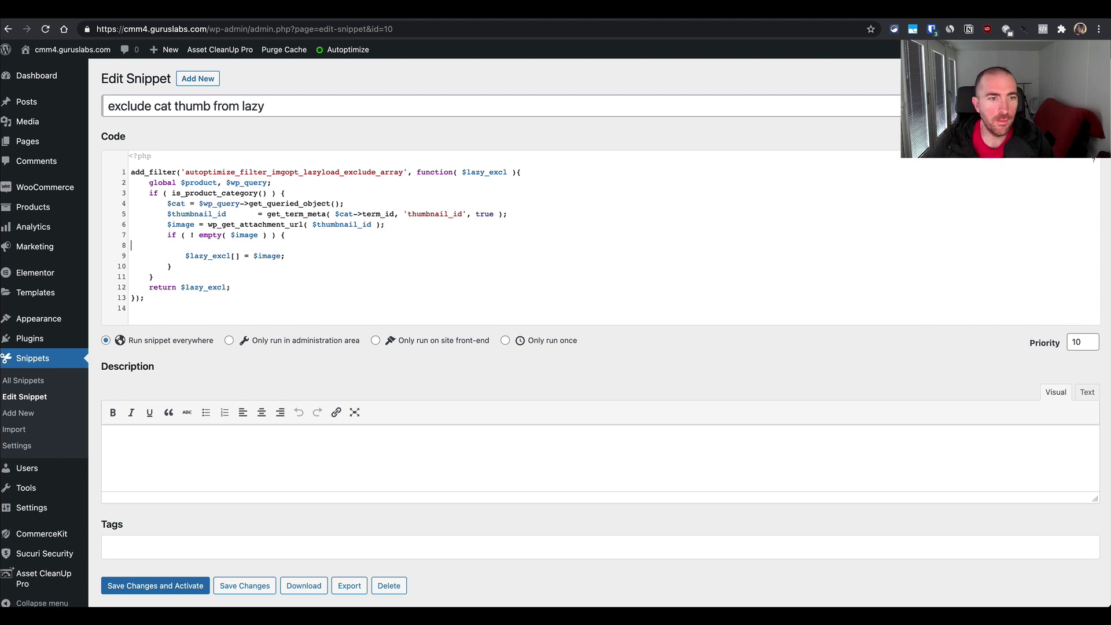
pyautogui.press('BackSpace')
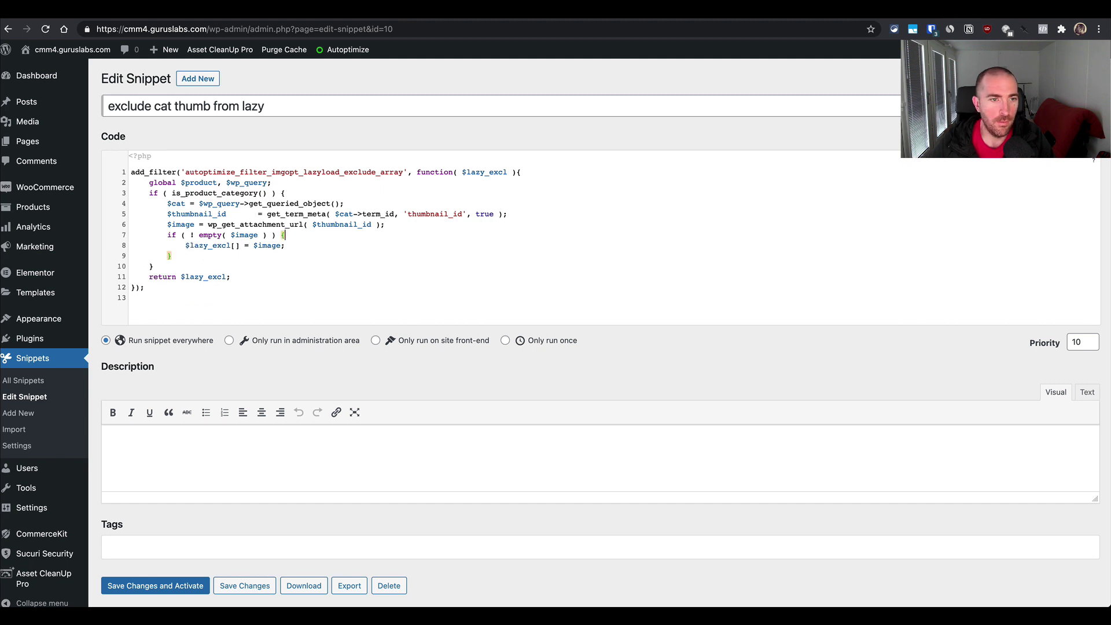
pyautogui.click(152, 585)
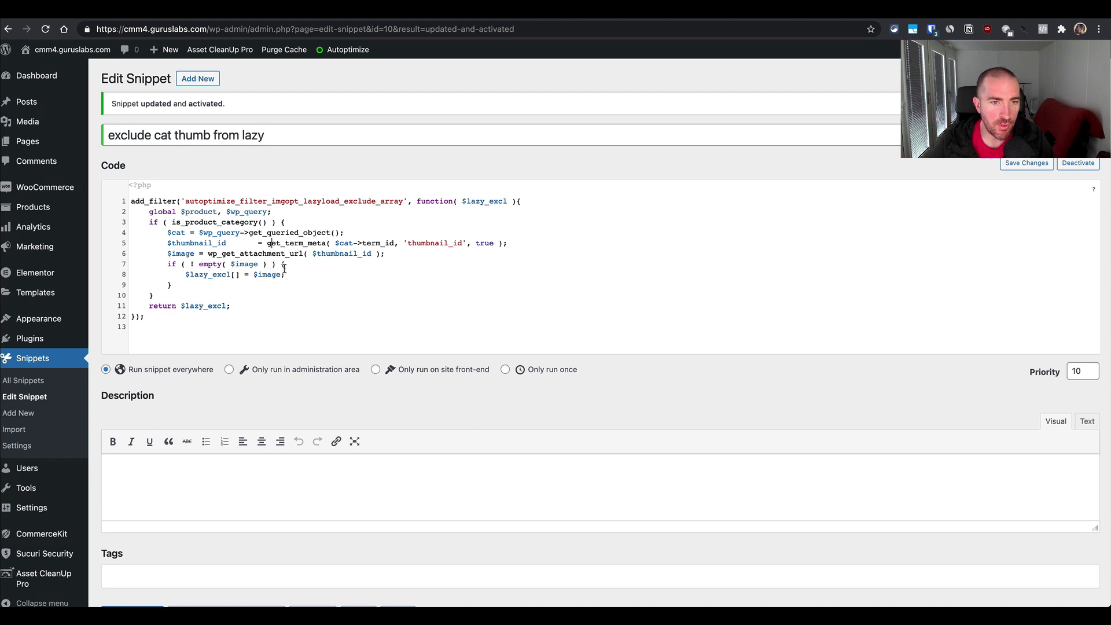
pyautogui.scroll(-3, 238, 279)
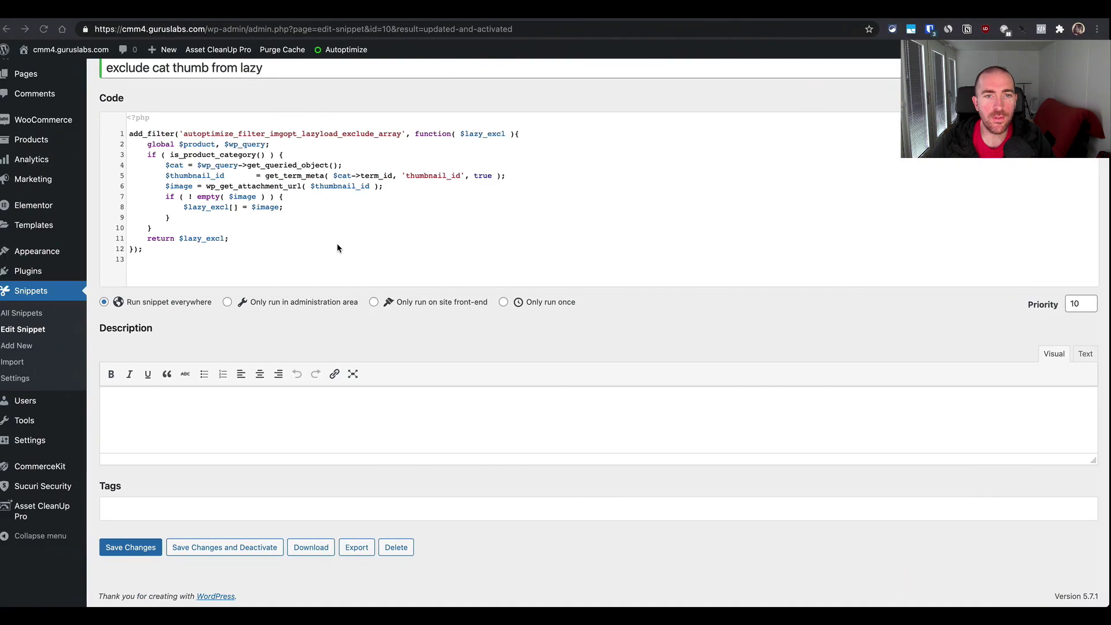
pyautogui.scroll(3, 337, 243)
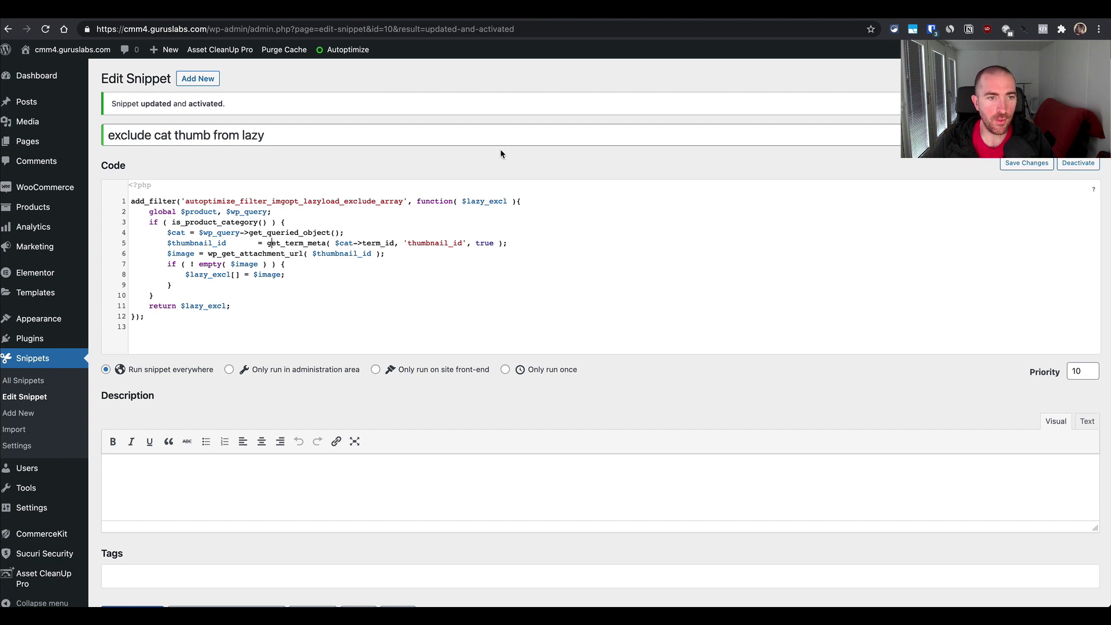
# - Purge the cache of the Hoodies & Sweatshirts category page and load its URL in an incognito window
pyautogui.hotkey('ctrl', 'Tab')
pyautogui.hotkey('ctrl', 'l')
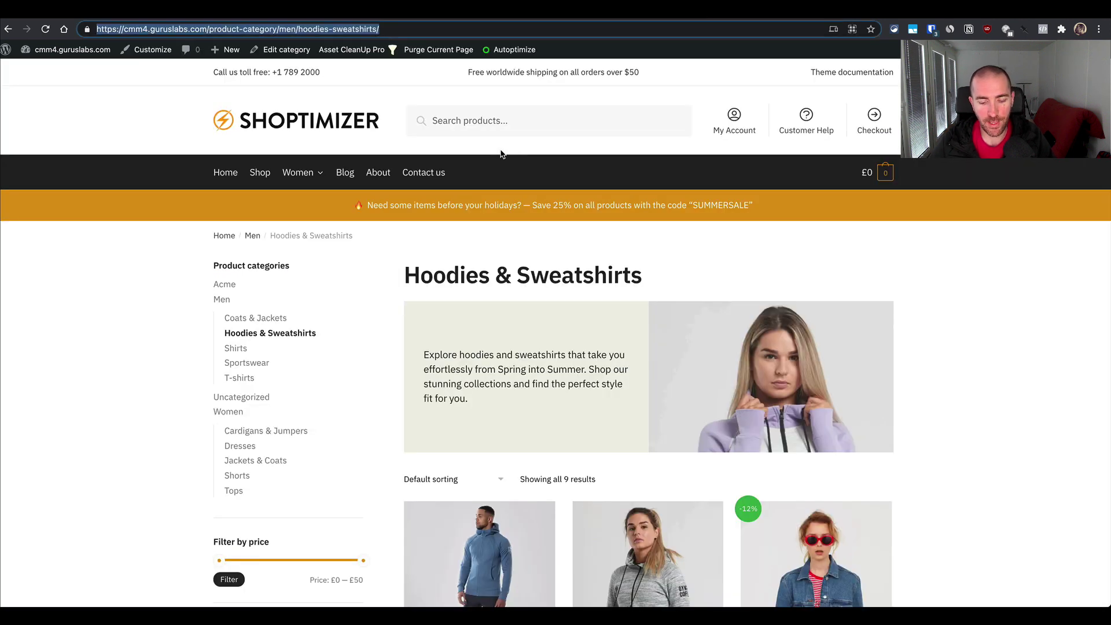
pyautogui.click(439, 49)
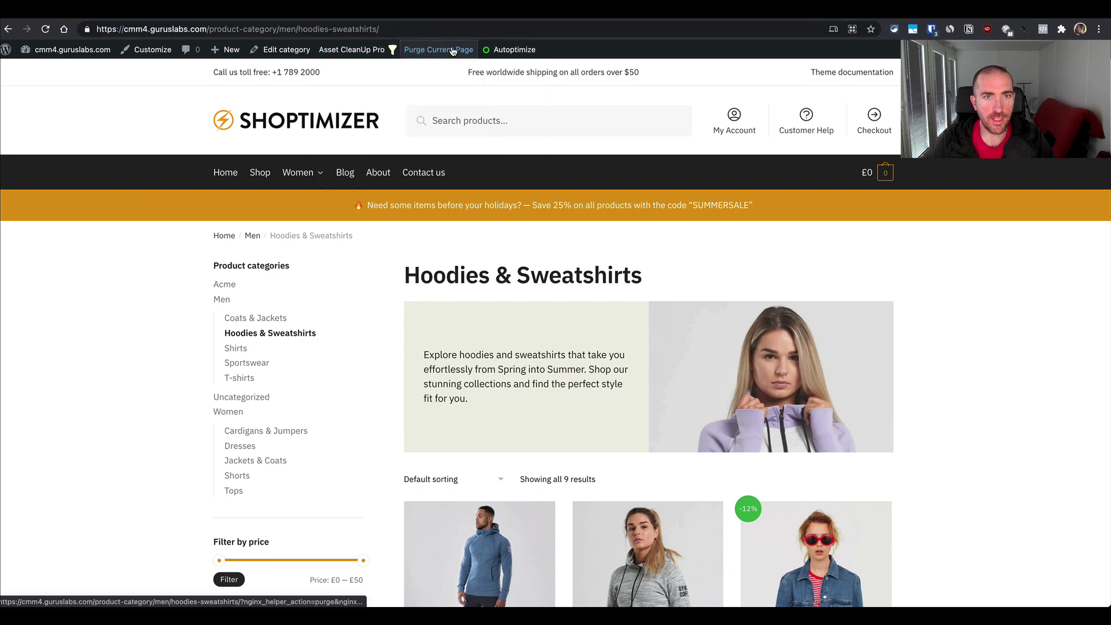
pyautogui.hotkey('ctrl', 'l')
pyautogui.hotkey('ctrl', 'c')
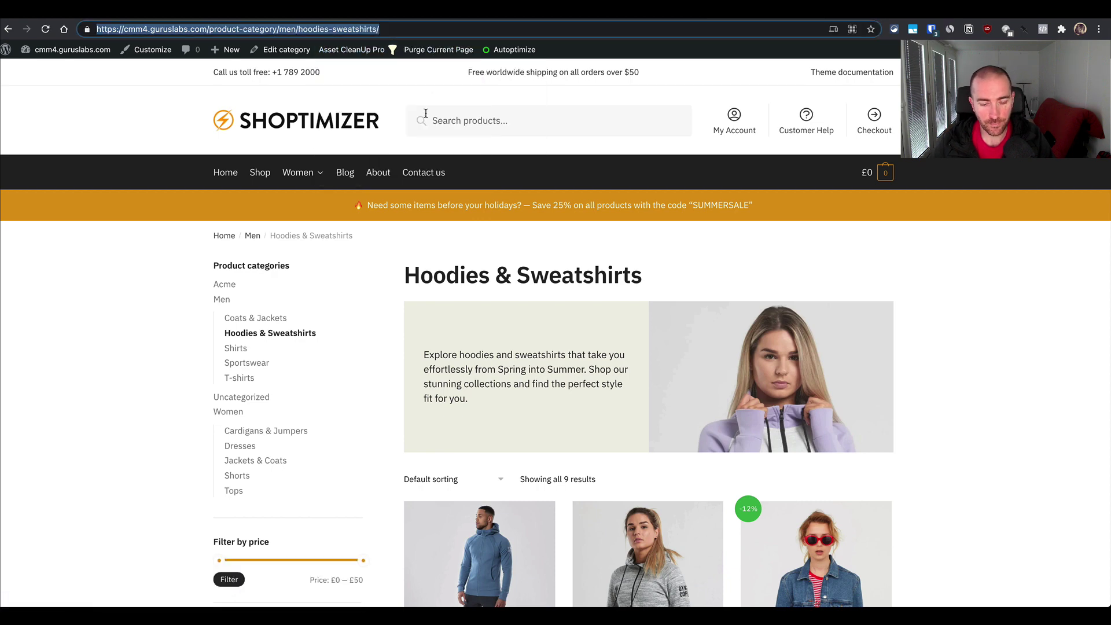
pyautogui.hotkey('ctrl', 'shift', 'n')
pyautogui.hotkey('ctrl', 'v')
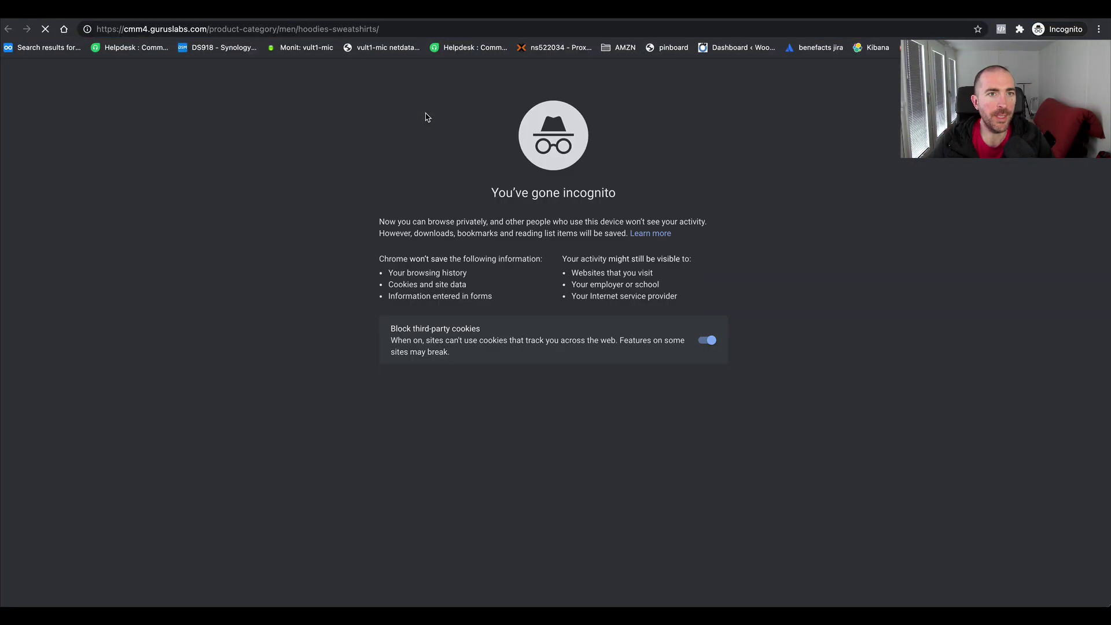
pyautogui.press('Return')
# - Analyze the category page again in PageSpeed Insights and review the filmstrip and Largest Contentful Paint on mobile
pyautogui.hotkey('ctrl', 'Right')
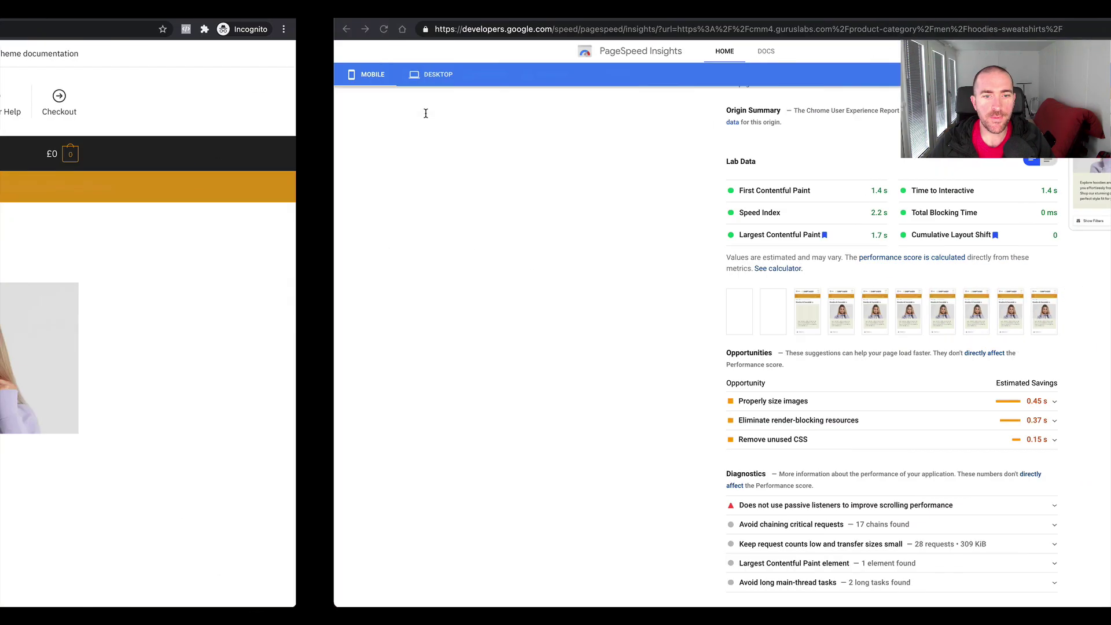
pyautogui.scroll(2, 528, 219)
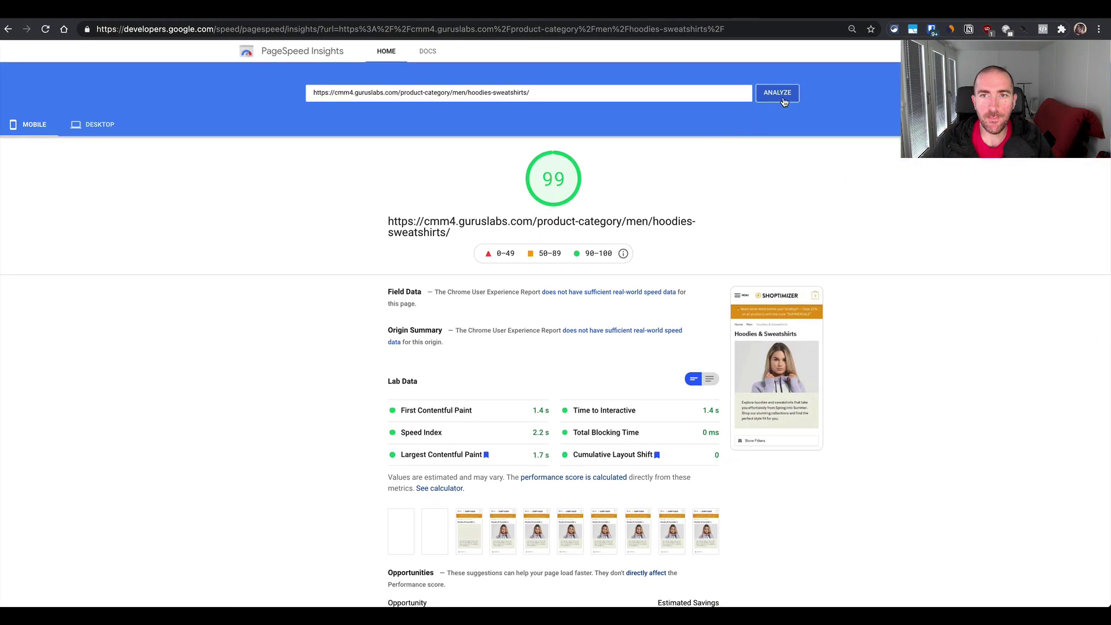
pyautogui.click(779, 95)
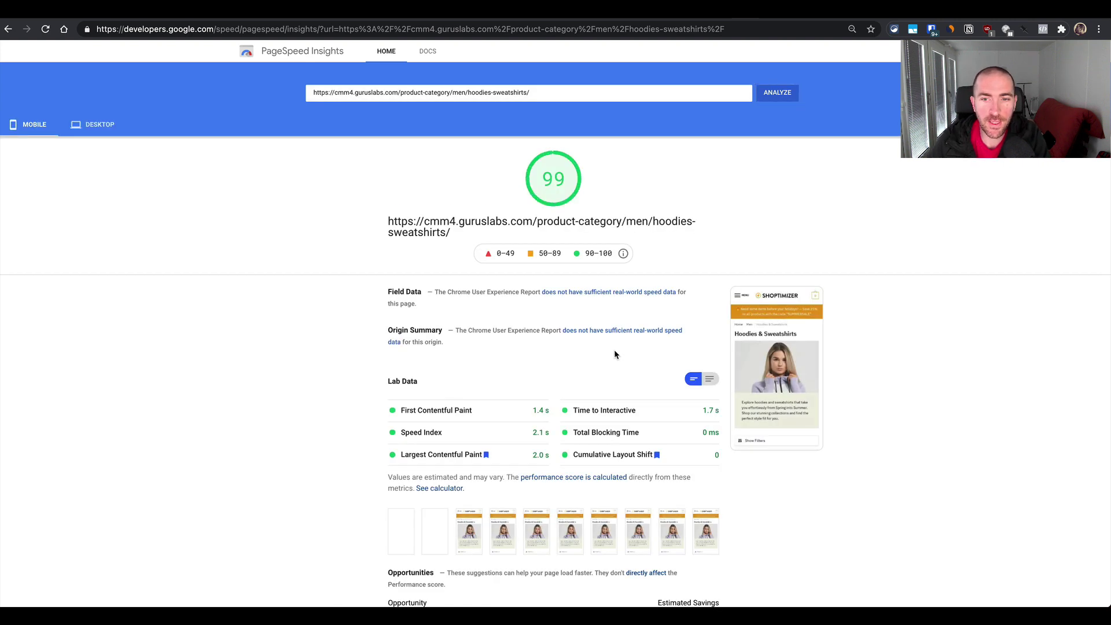
pyautogui.scroll(-2, 615, 354)
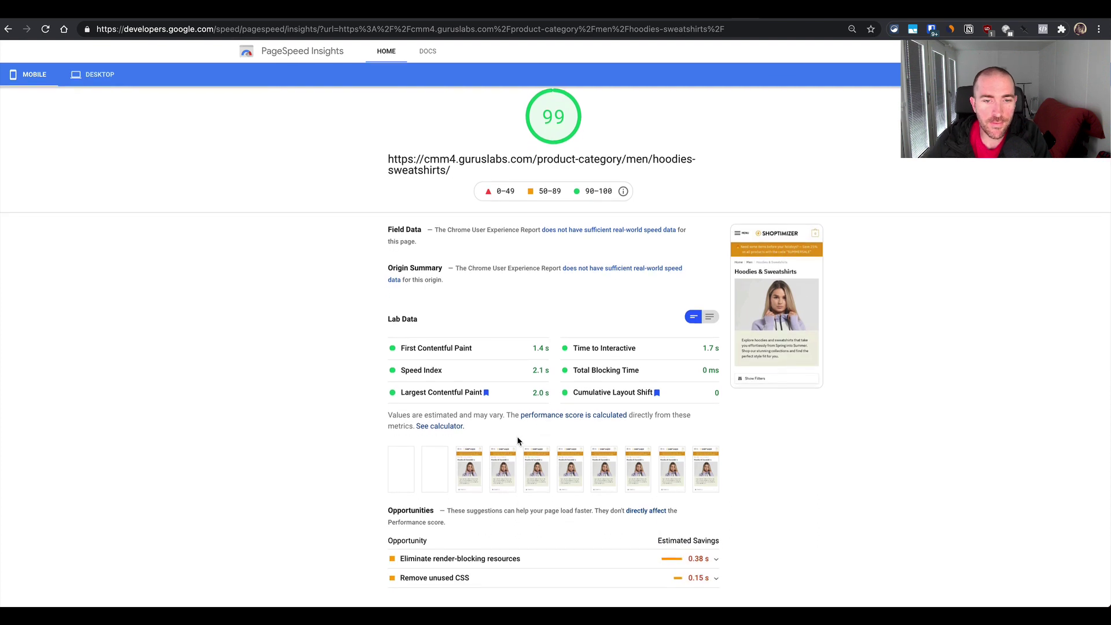
pyautogui.scroll(-1, 519, 441)
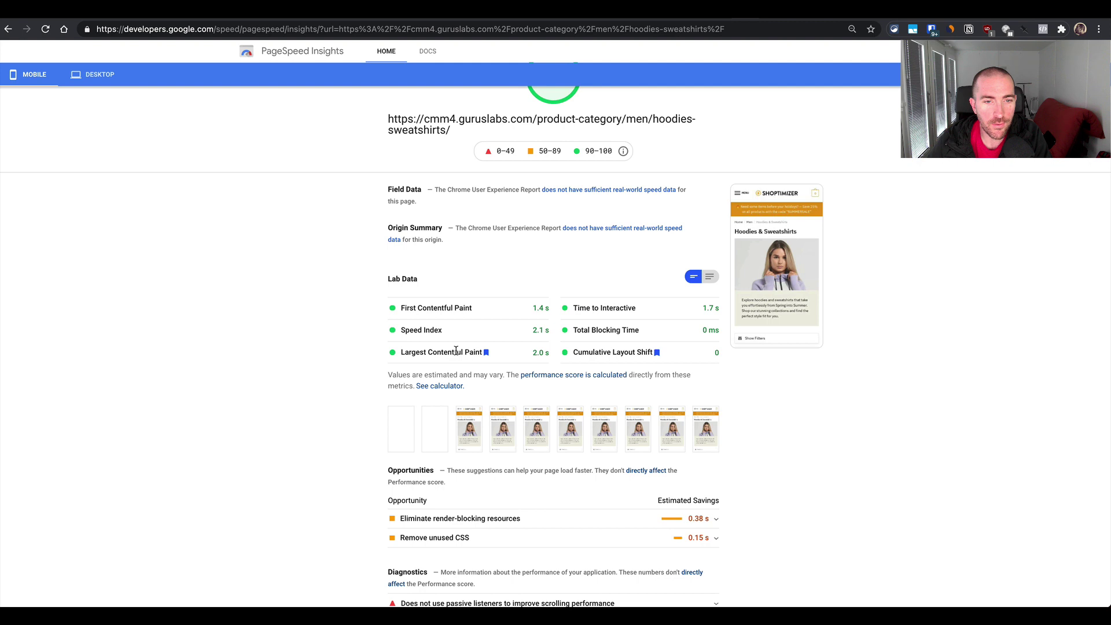
pyautogui.moveTo(456, 351); pyautogui.dragTo(463, 352)
pyautogui.scroll(2, 537, 355)
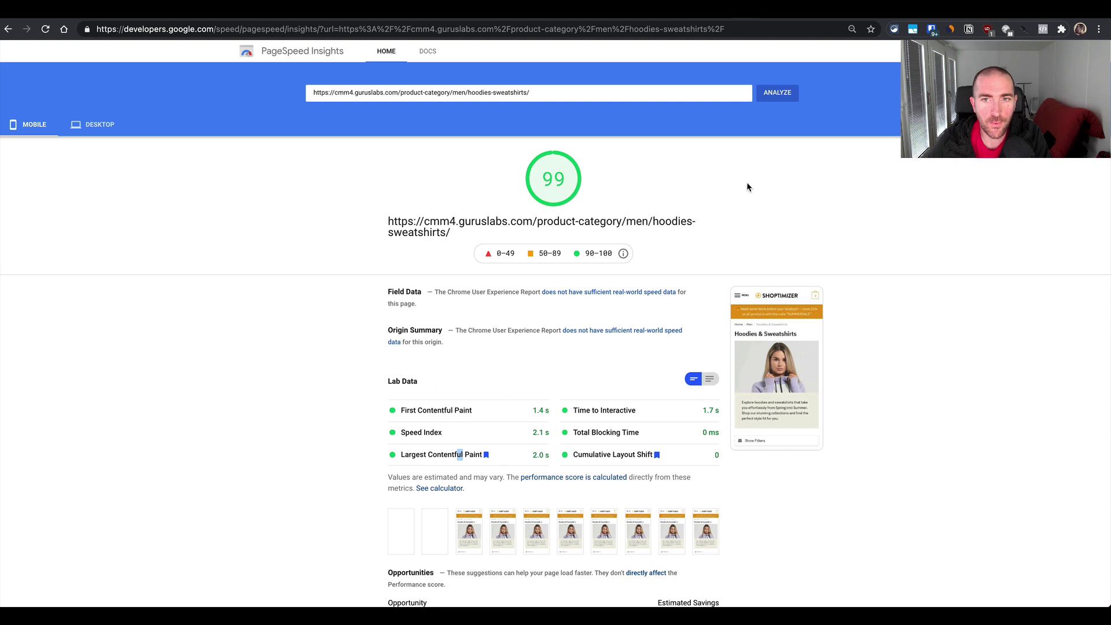
# - Repeat the PageSpeed analysis of the category page and compare the mobile lab data and opportunities
pyautogui.click(779, 97)
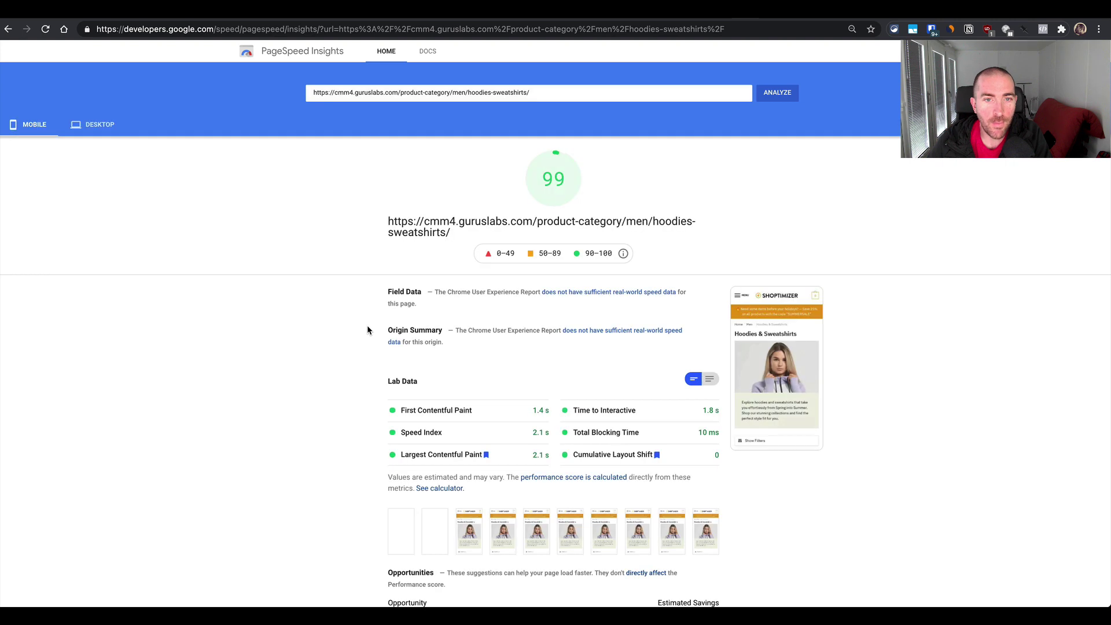
pyautogui.scroll(-2, 368, 330)
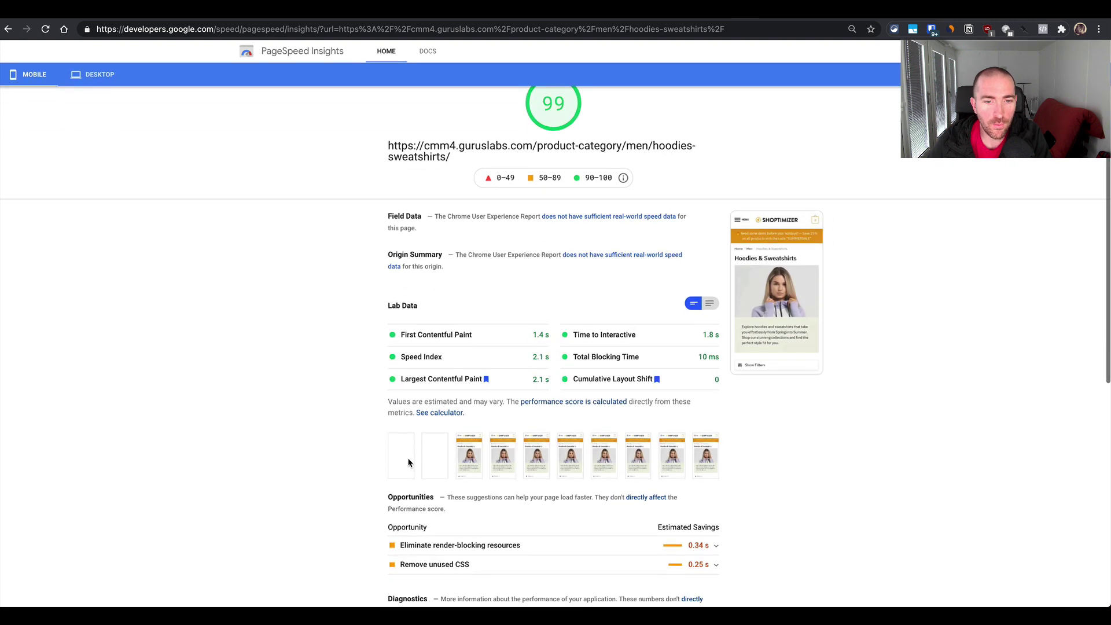
pyautogui.scroll(-2, 411, 463)
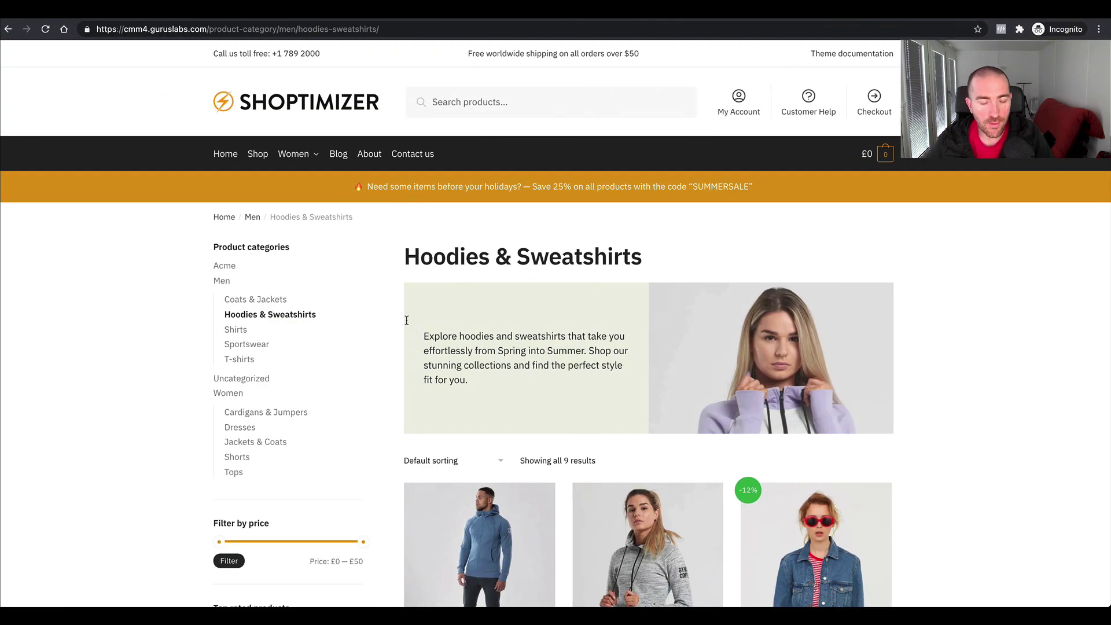
# - Go back to the WordPress snippets list and open the "preload cat thumb" snippet for editing
pyautogui.press('super+grave')
pyautogui.press('super+l')
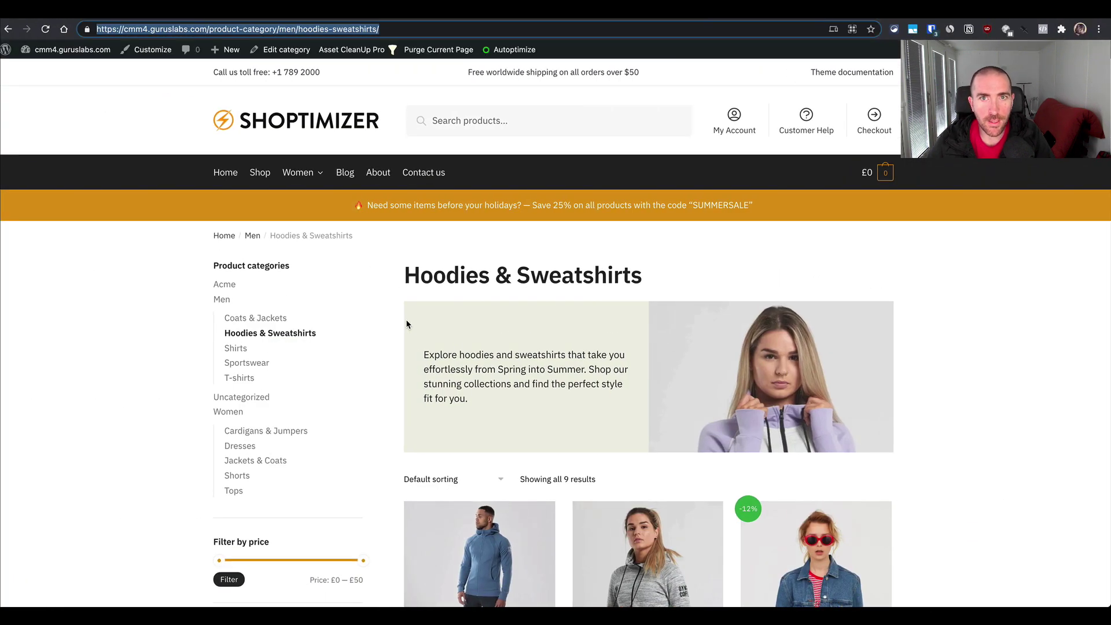
pyautogui.hotkey('ctrl', 'Tab')
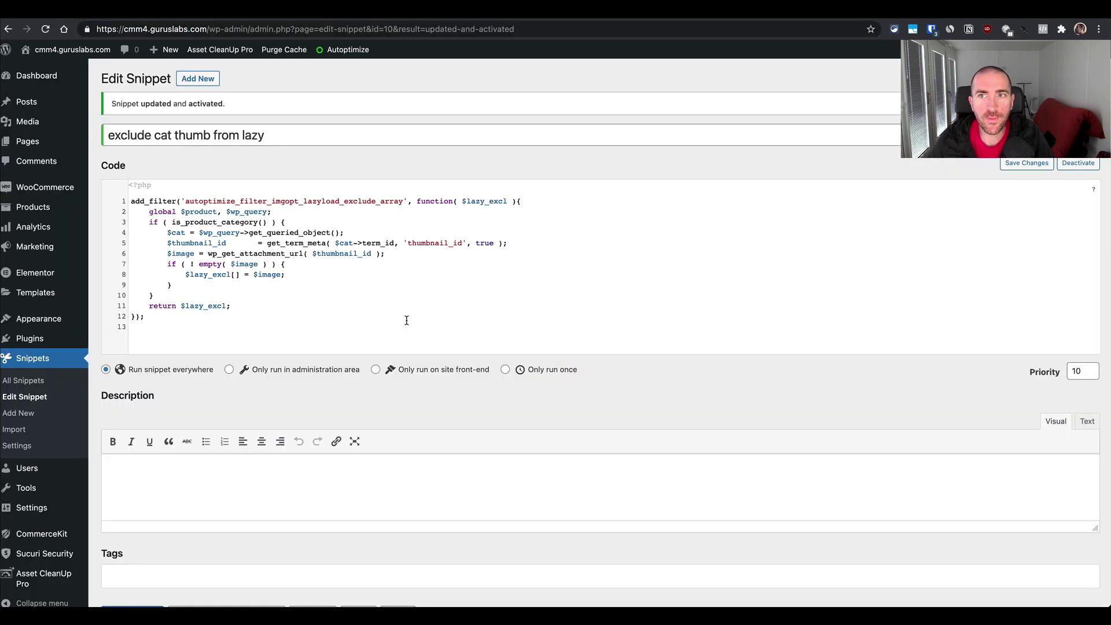
pyautogui.click(23, 381)
pyautogui.scroll(-3, 190, 419)
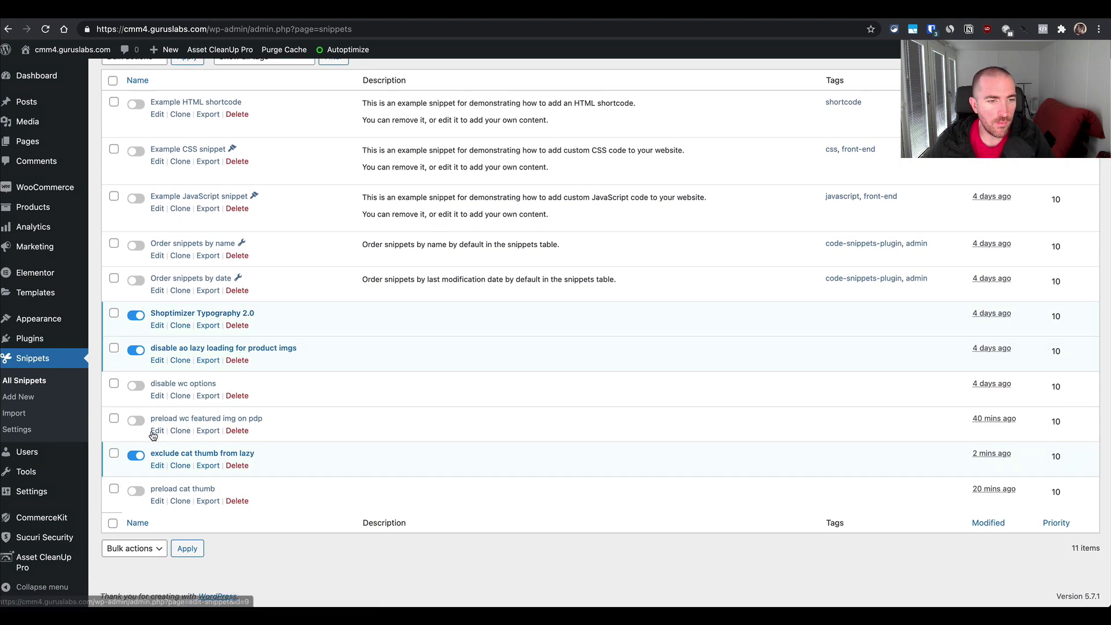
pyautogui.click(157, 501)
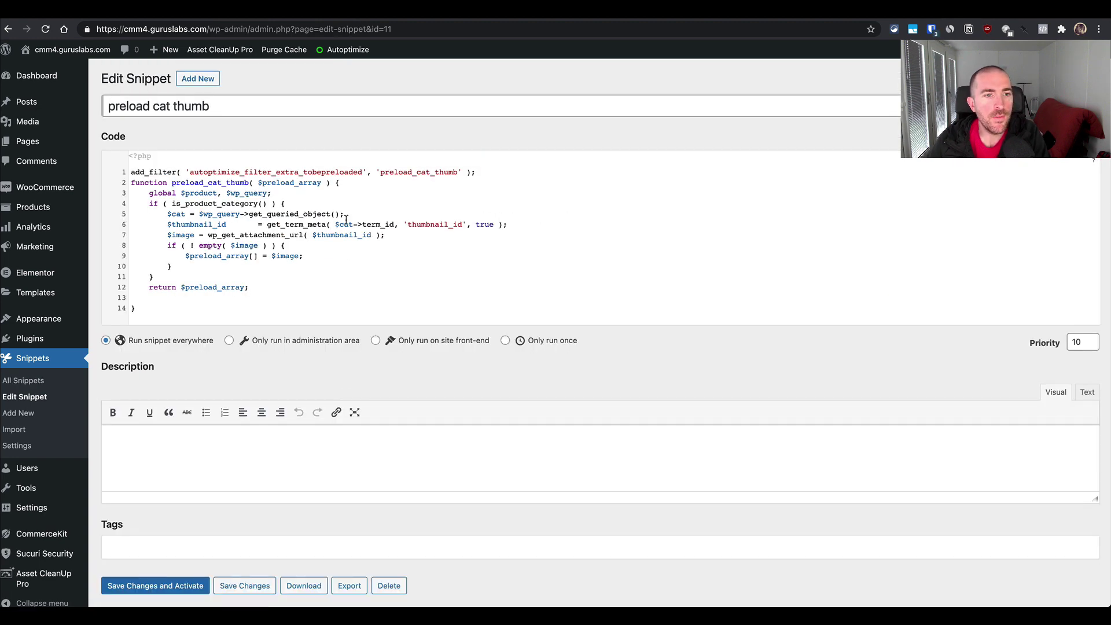
# - Review the autoptimize_filter_extra_tobepreloaded filter in the "preload cat thumb" snippet, then save and activate the snippet
pyautogui.doubleClick(286, 174)
pyautogui.click(286, 174)
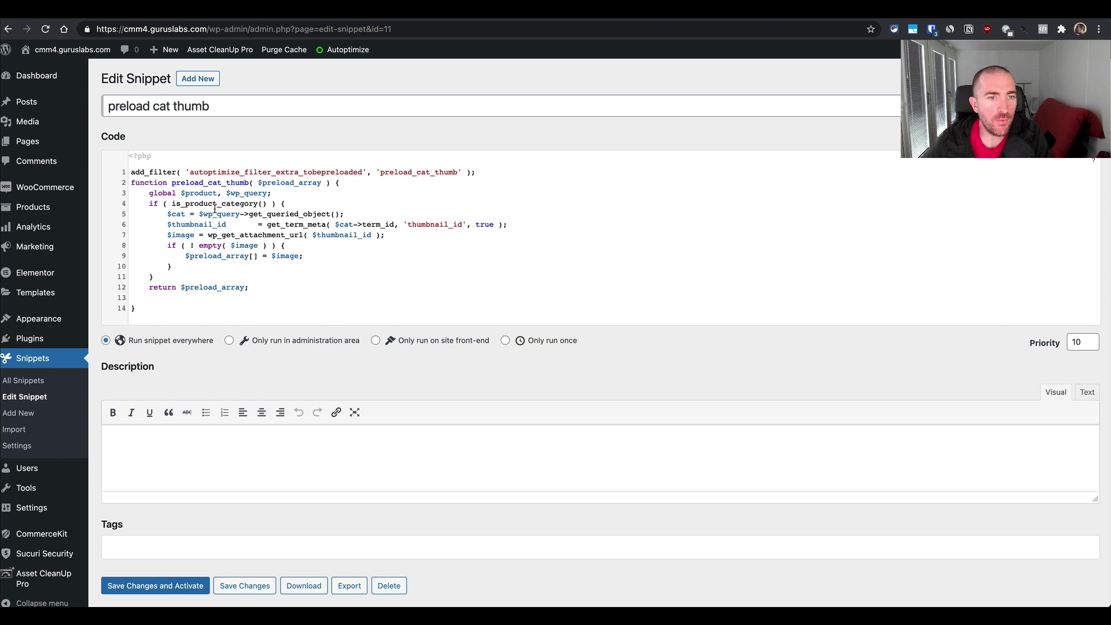
pyautogui.scroll(-2, 230, 345)
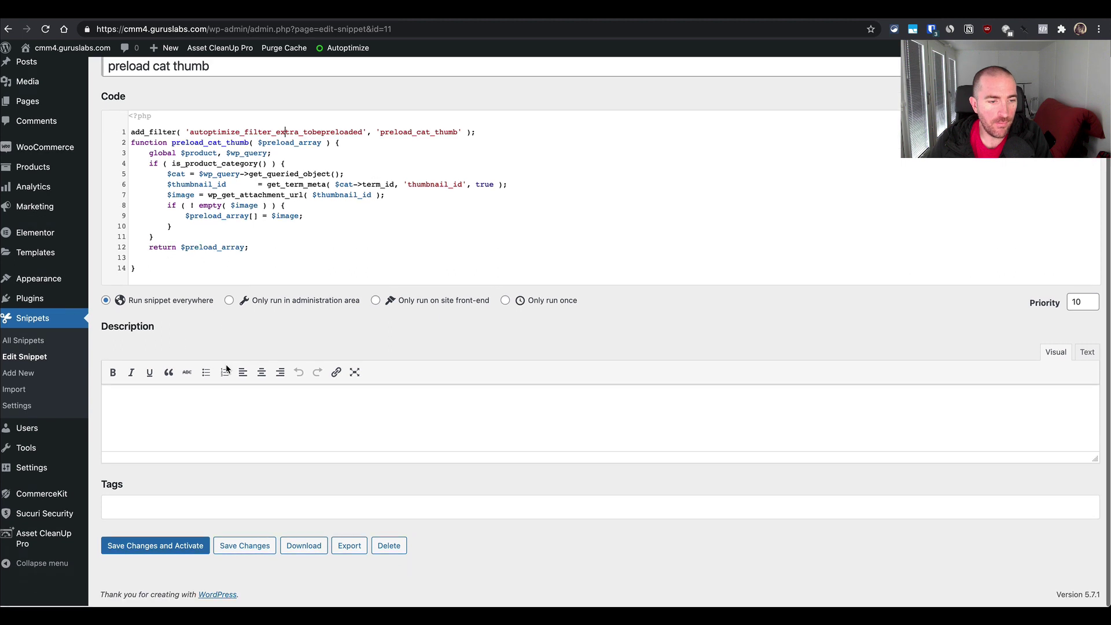
pyautogui.click(185, 550)
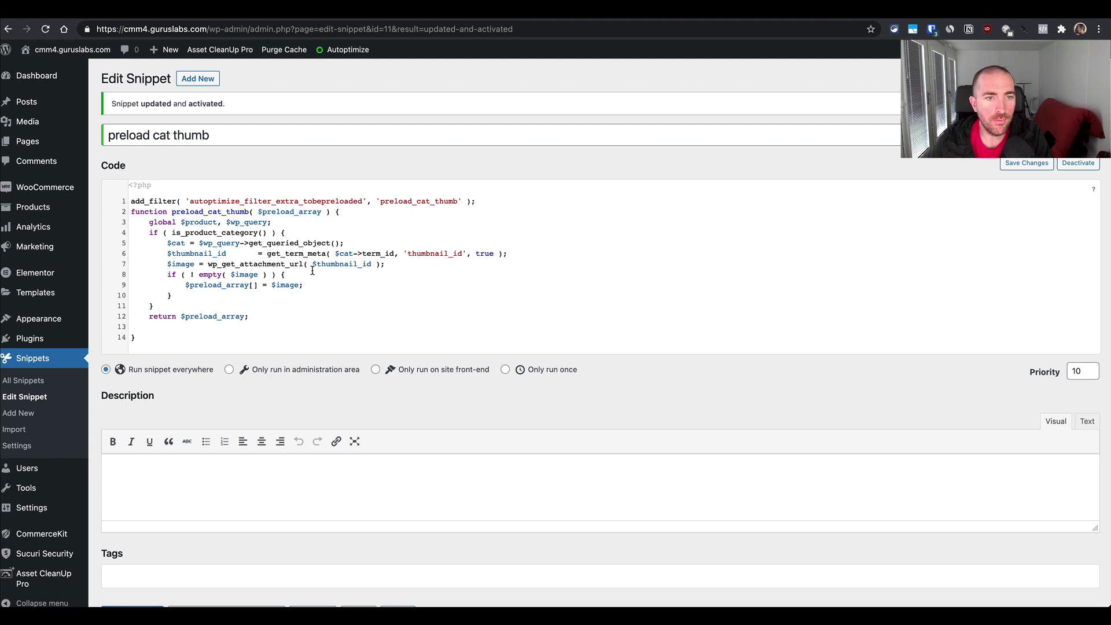
# - Reload the Hoodies & Sweatshirts category page, then open the Autoptimize settings in the WordPress admin
pyautogui.hotkey('ctrl', 'Tab')
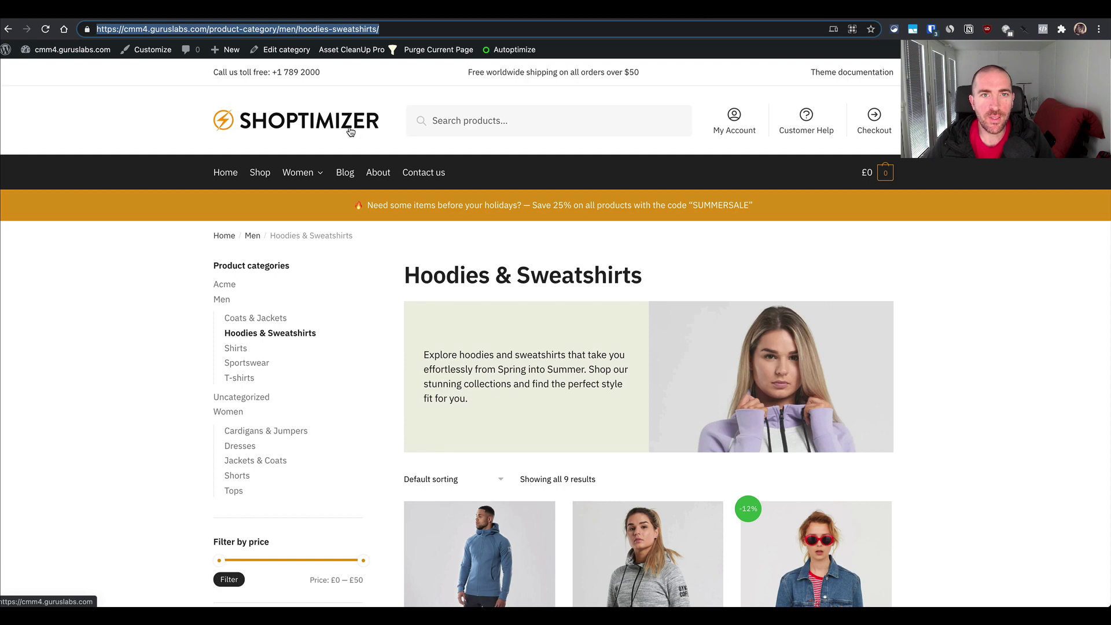
pyautogui.press('super+r')
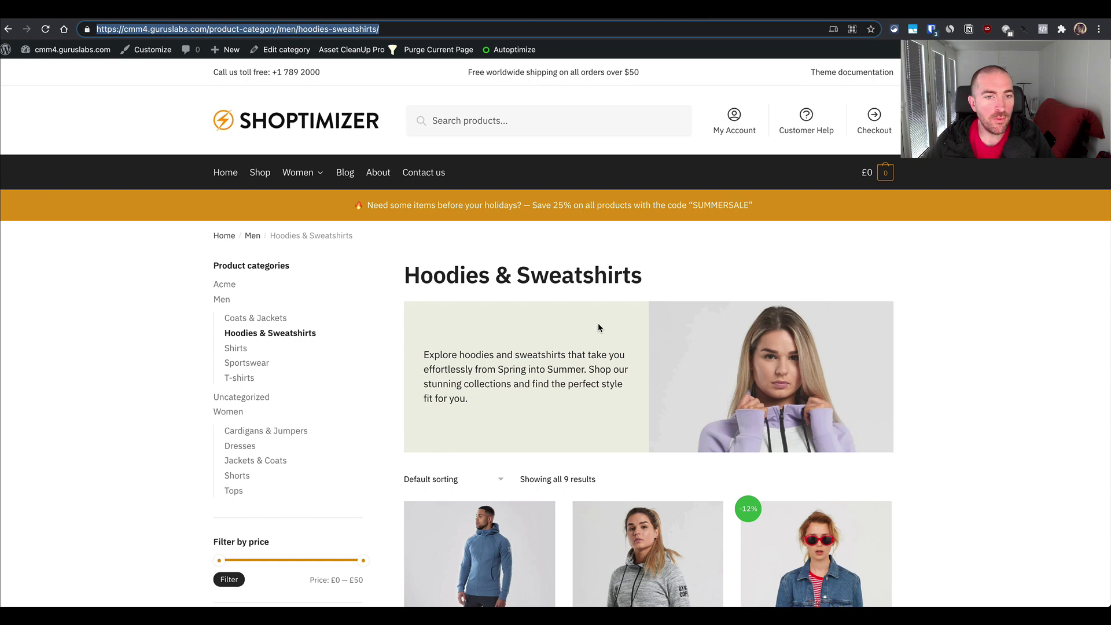
pyautogui.press('super+alt+Left')
pyautogui.moveTo(64, 508)
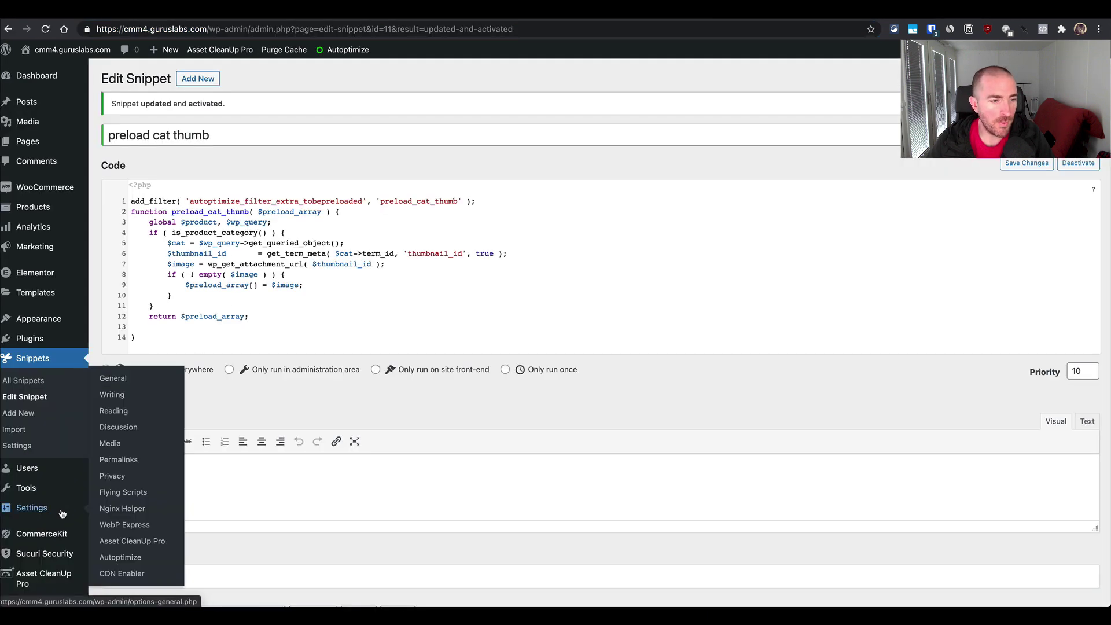
pyautogui.click(130, 555)
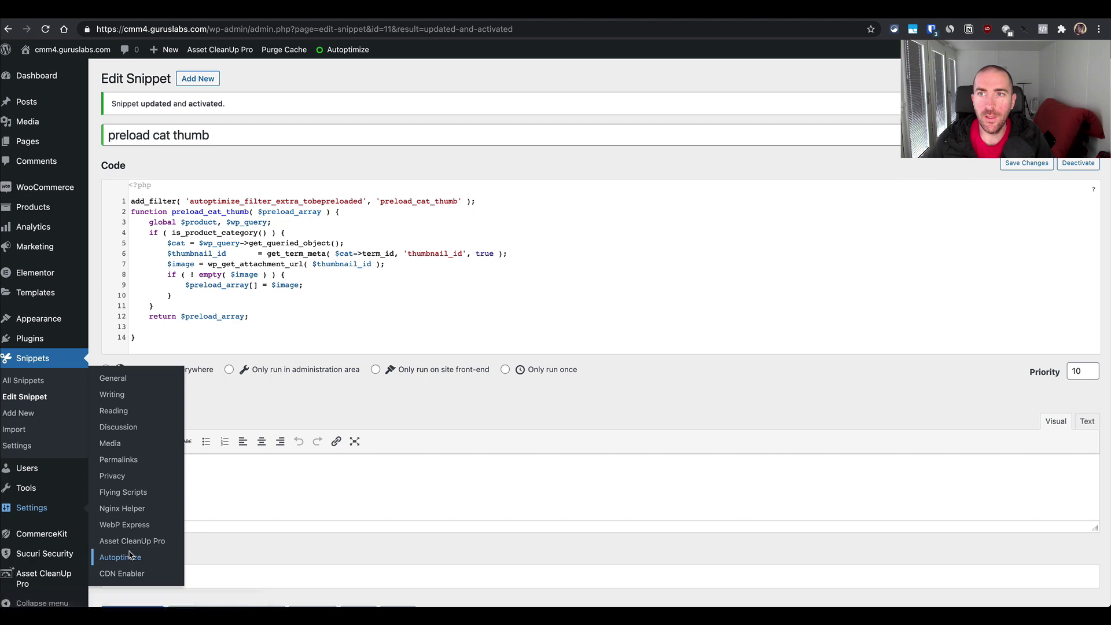
# - Open Autoptimize's extra optimization settings and examine the "Preload specific requests" URL list and its usage note
pyautogui.scroll(-1, 318, 339)
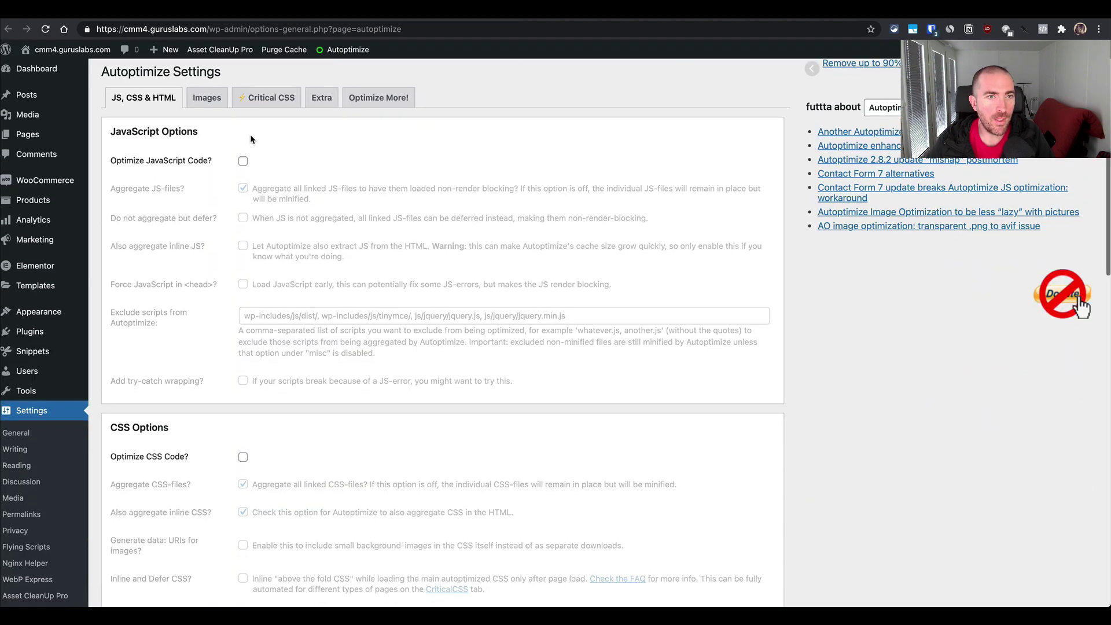
pyautogui.click(190, 103)
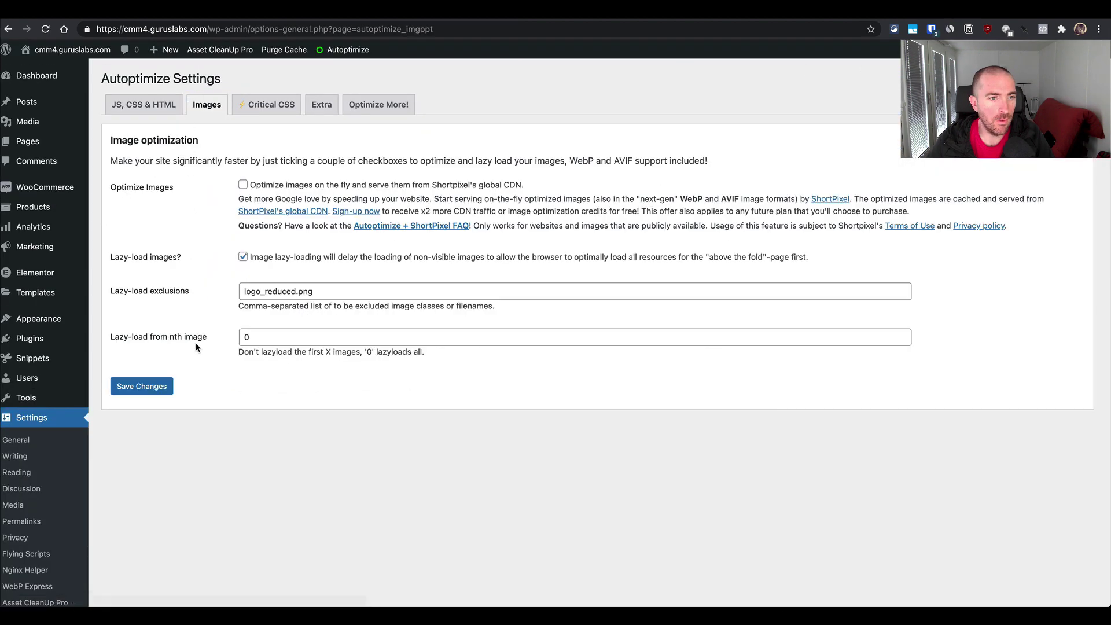
pyautogui.click(322, 104)
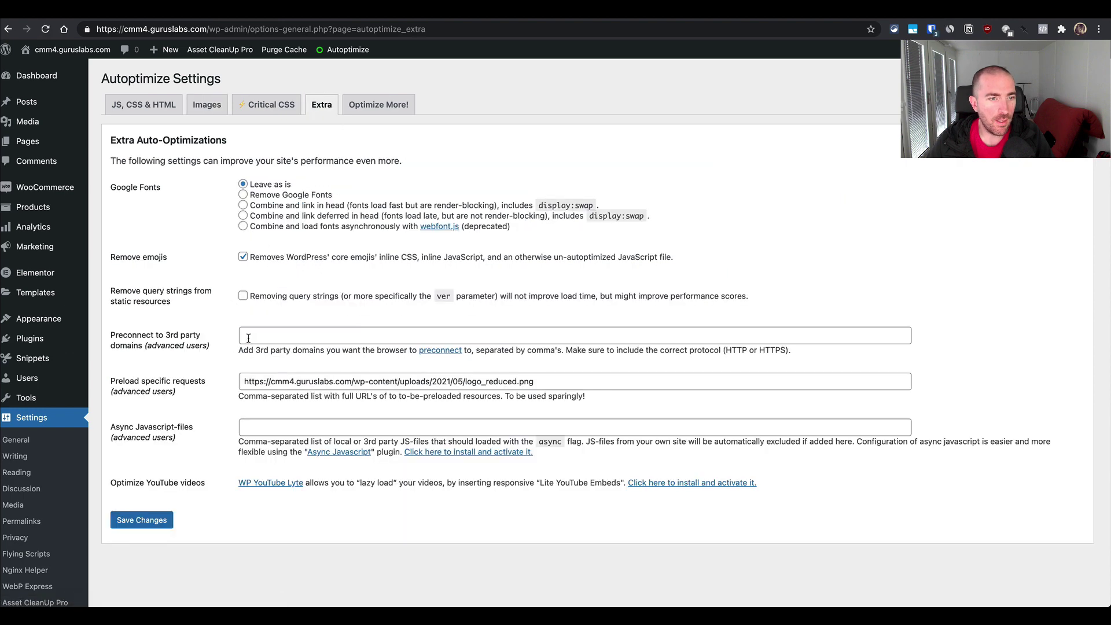
pyautogui.click(535, 381)
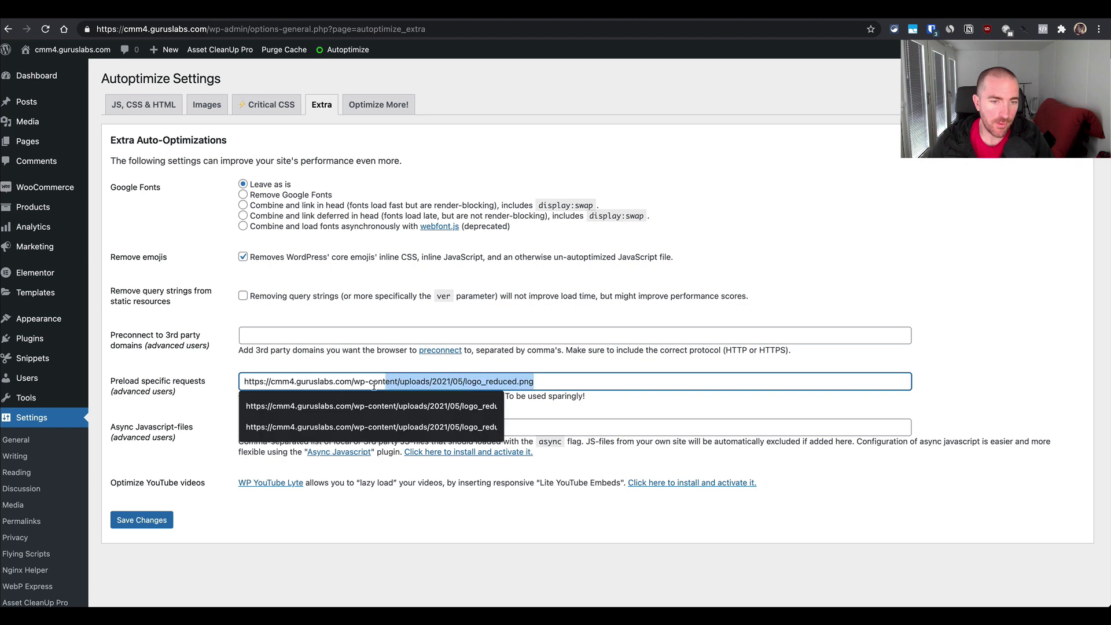
pyautogui.click(290, 554)
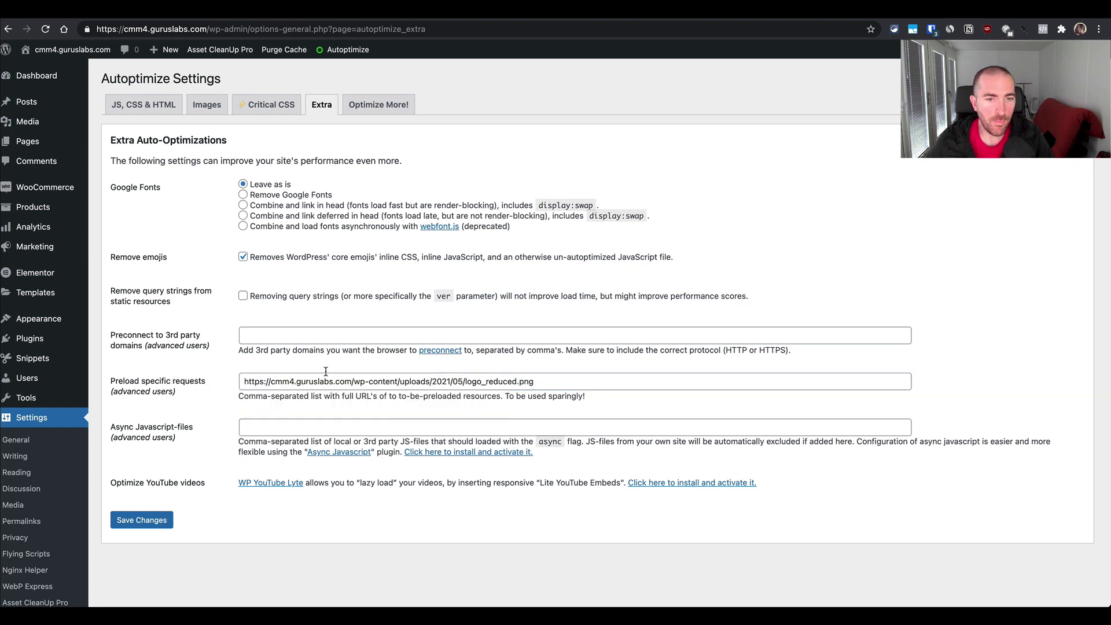
pyautogui.click(534, 382)
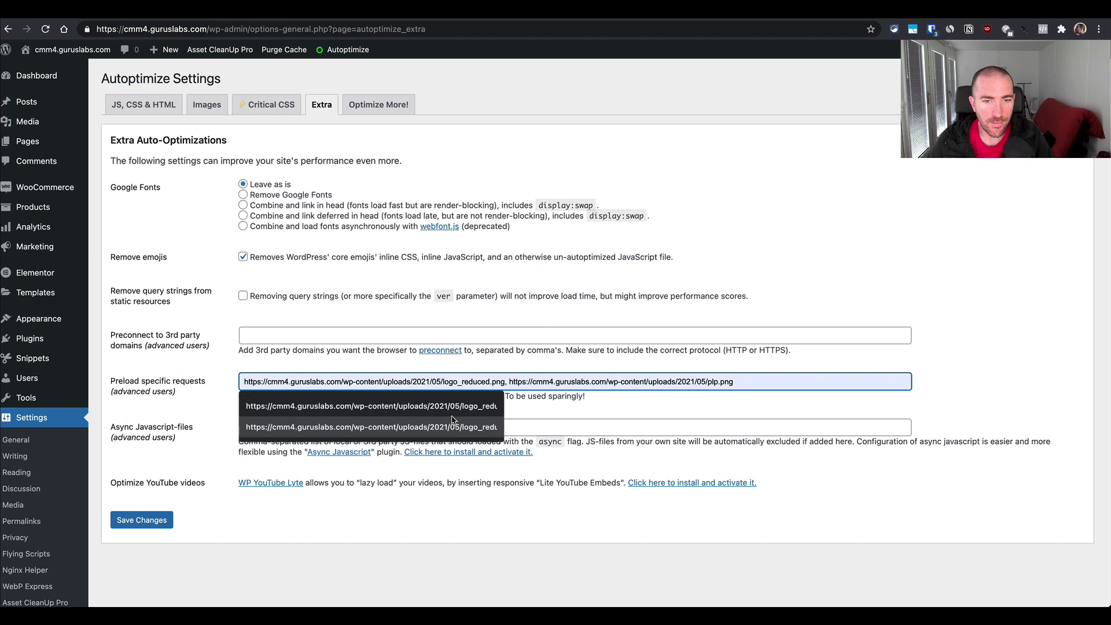
pyautogui.click(531, 395)
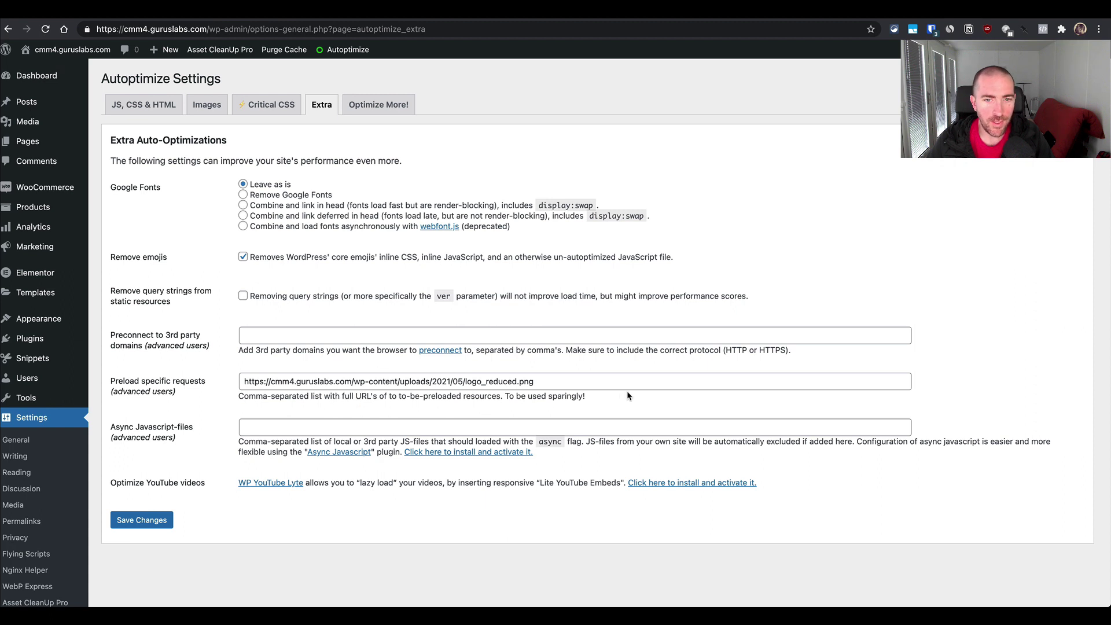
pyautogui.moveTo(605, 397); pyautogui.dragTo(510, 401)
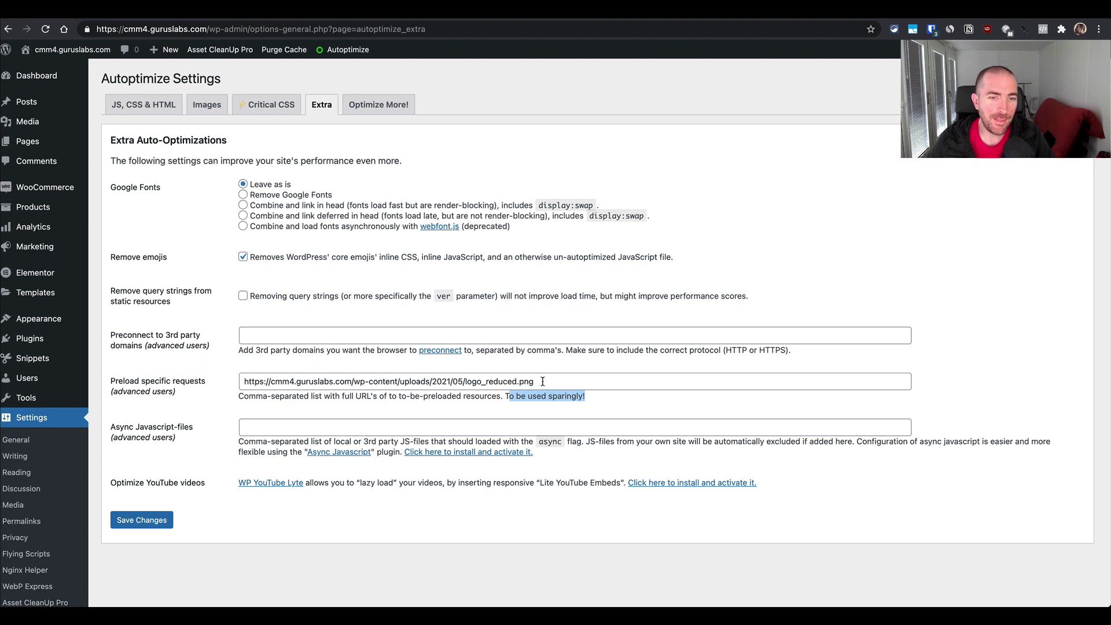
pyautogui.click(624, 399)
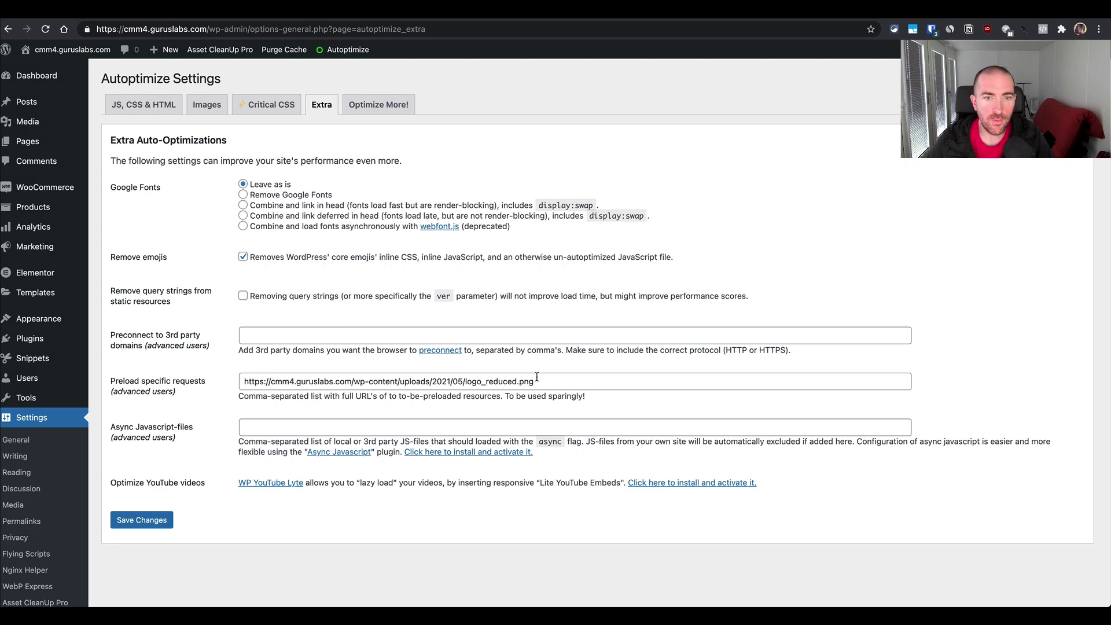
# - Purge the cache of the Hoodies & Sweatshirts category page and load the page in a fresh incognito window
pyautogui.hotkey('ctrl', 'Tab')
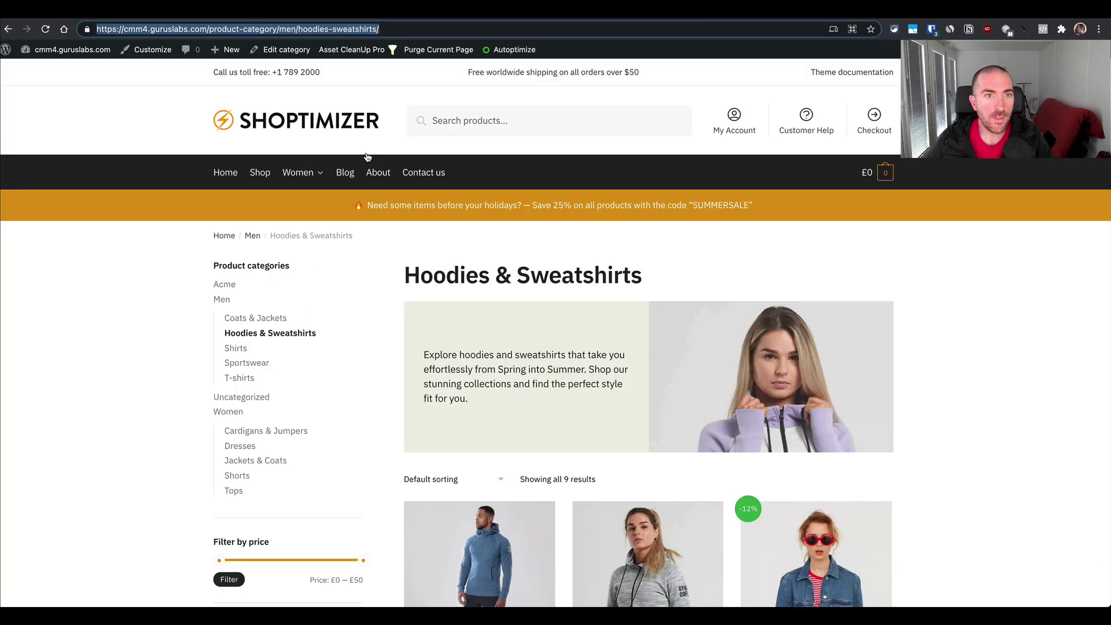
pyautogui.click(435, 49)
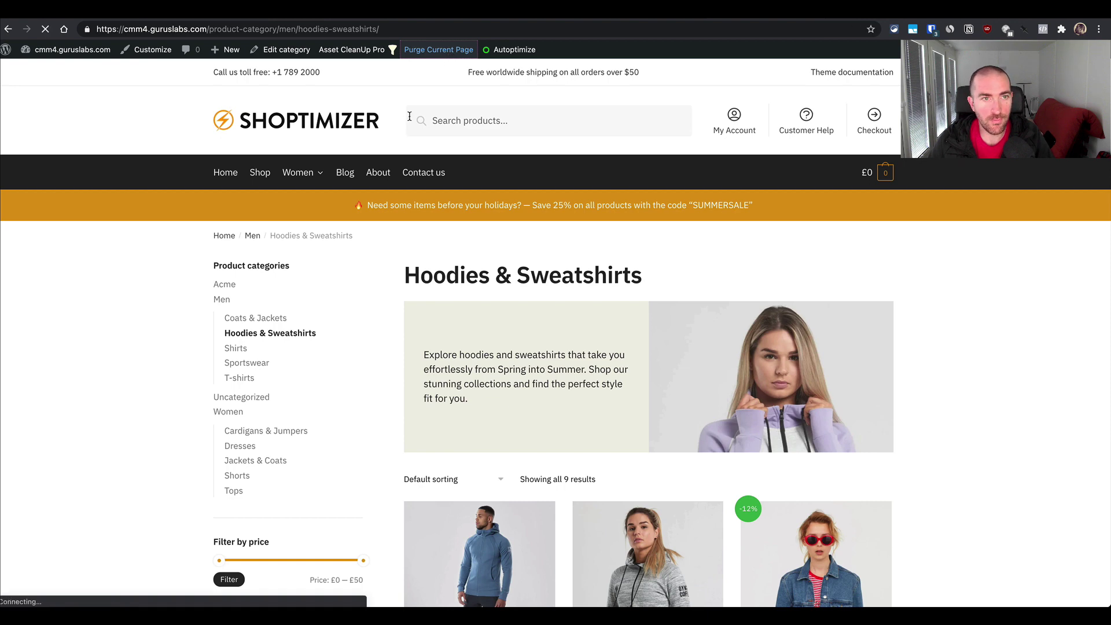
pyautogui.press('super+n')
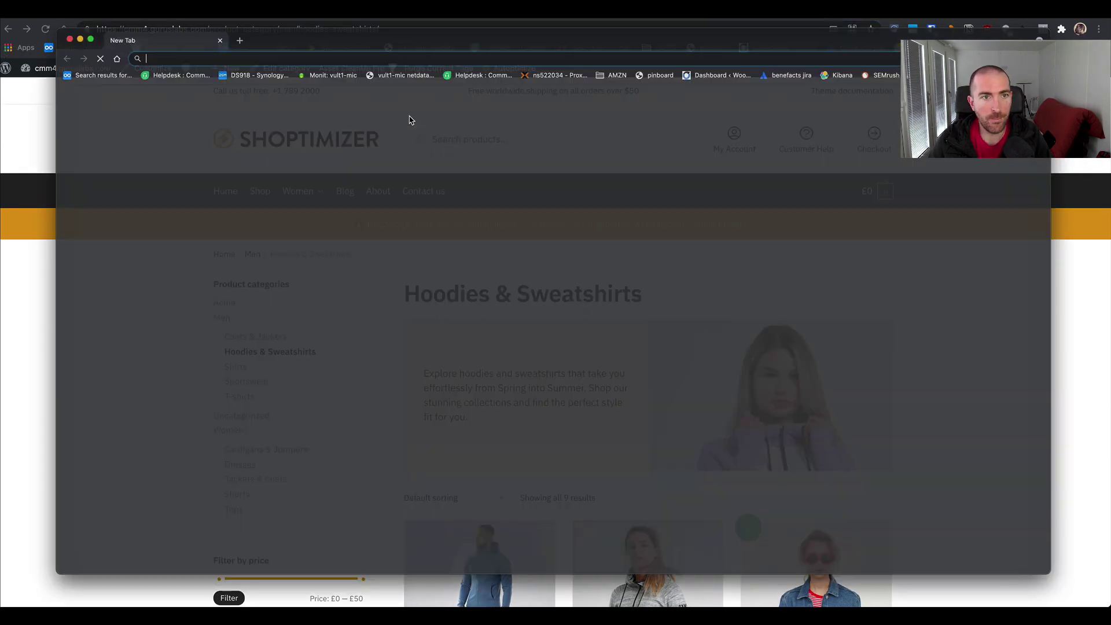
pyautogui.write('https://cmm4.guruslabs.com/product-category/men/hoodies-sweatshirts/')
pyautogui.press('Return')
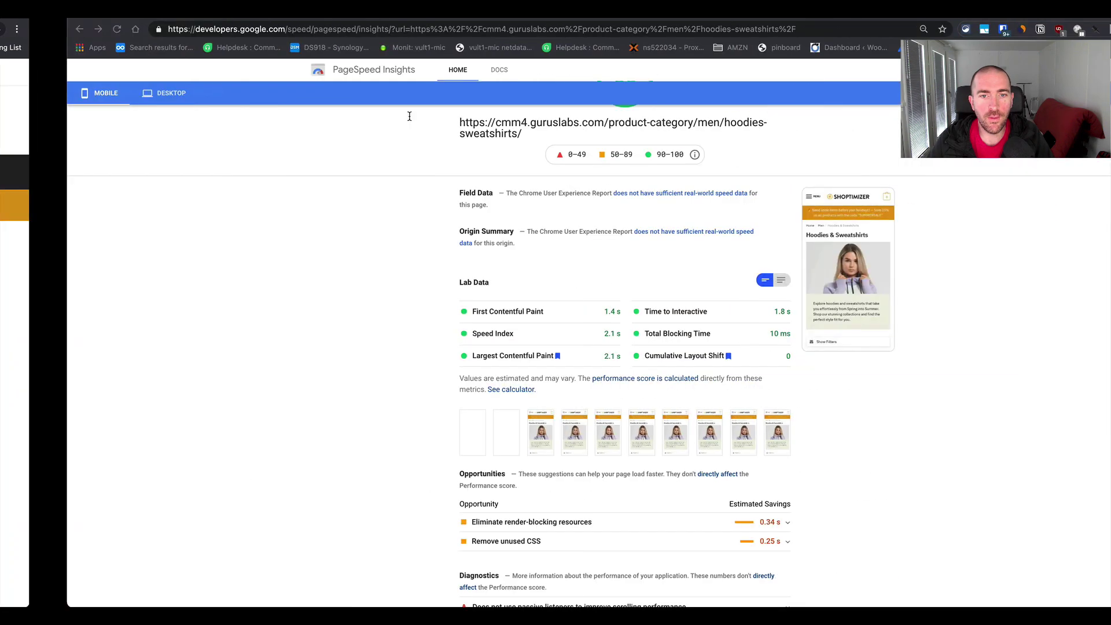
# - Rerun the PageSpeed Insights analysis of the hoodies-sweatshirts URL and review its mobile lab data and opportunities
pyautogui.scroll(4, 510, 249)
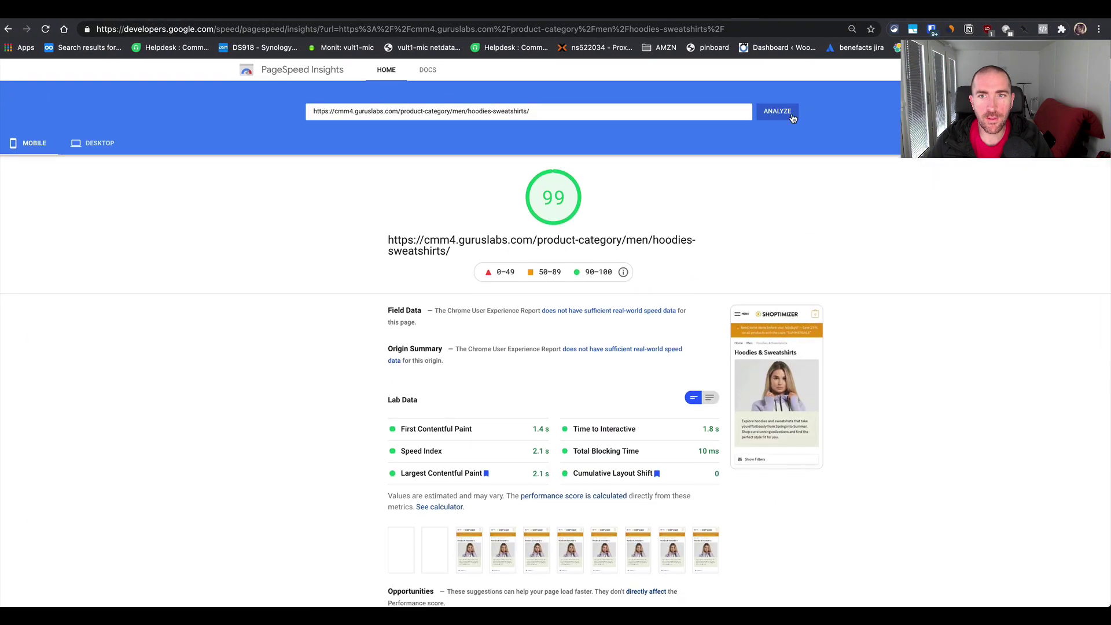
pyautogui.click(787, 114)
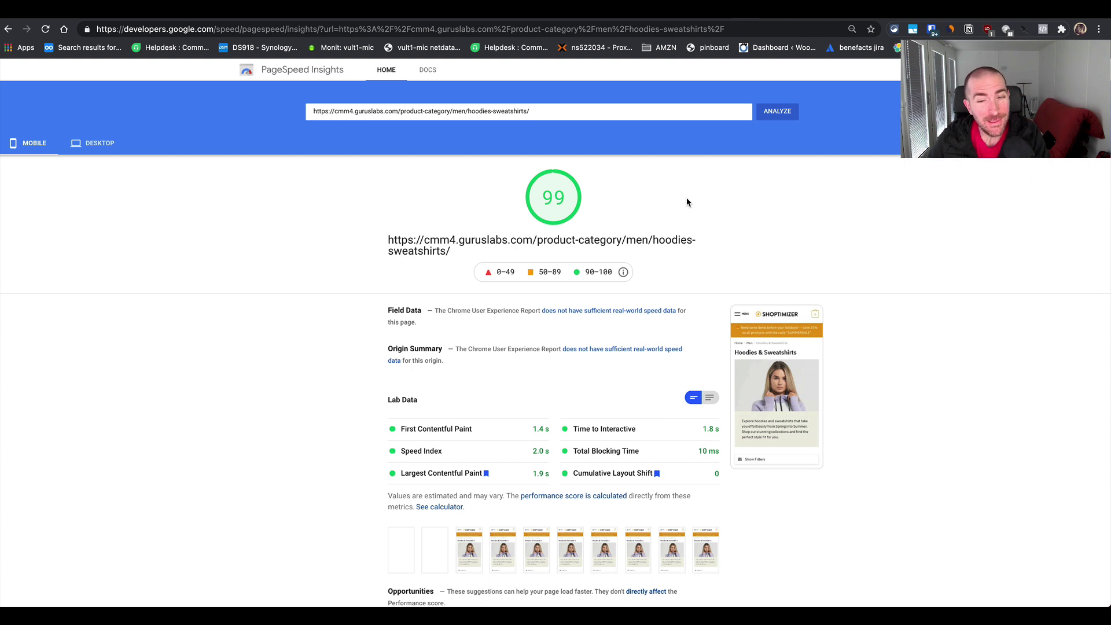
pyautogui.scroll(-2, 687, 198)
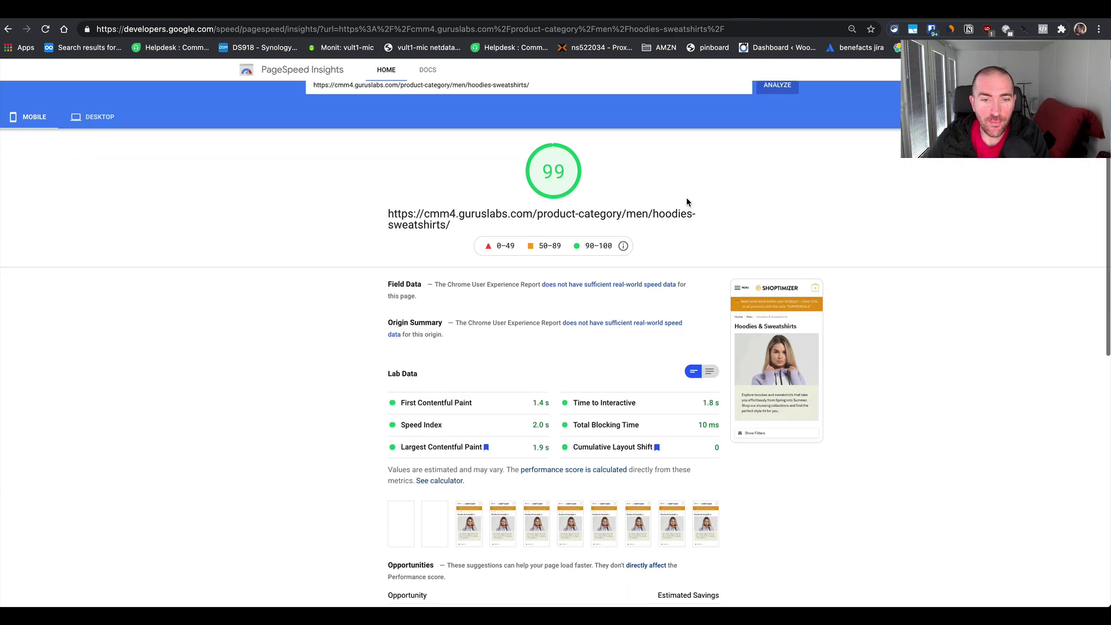
pyautogui.scroll(-2, 687, 201)
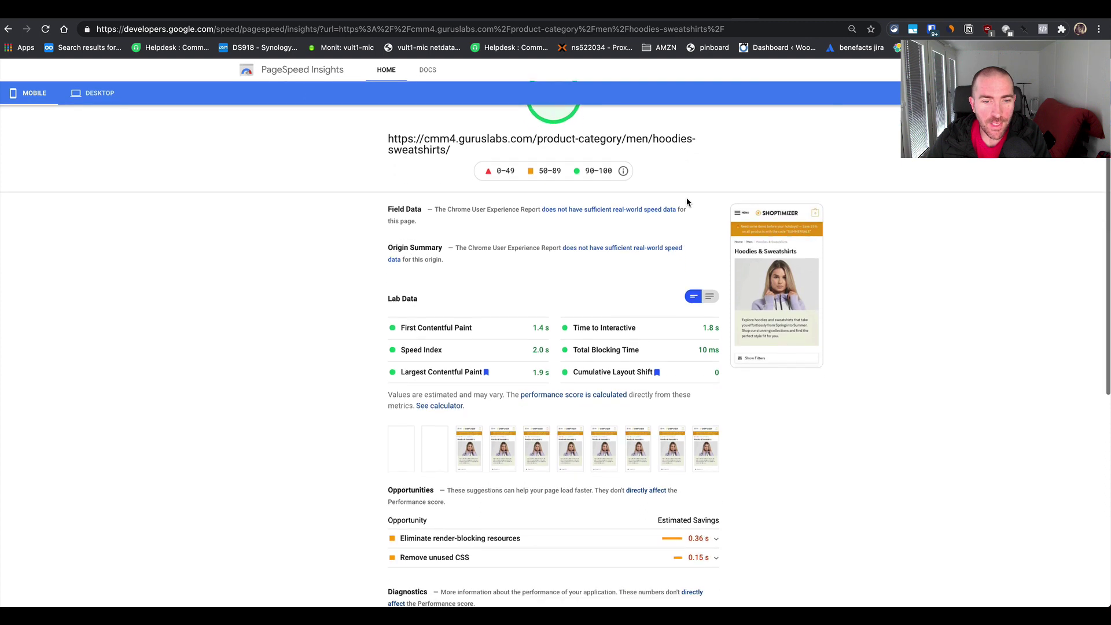
pyautogui.scroll(-1, 668, 268)
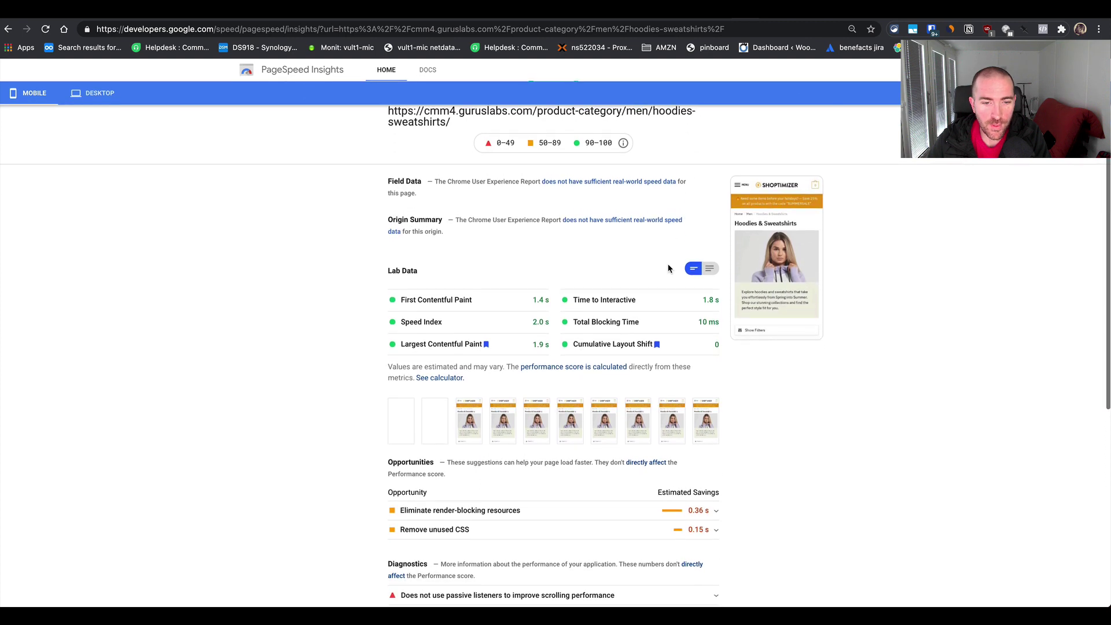
pyautogui.scroll(4, 668, 268)
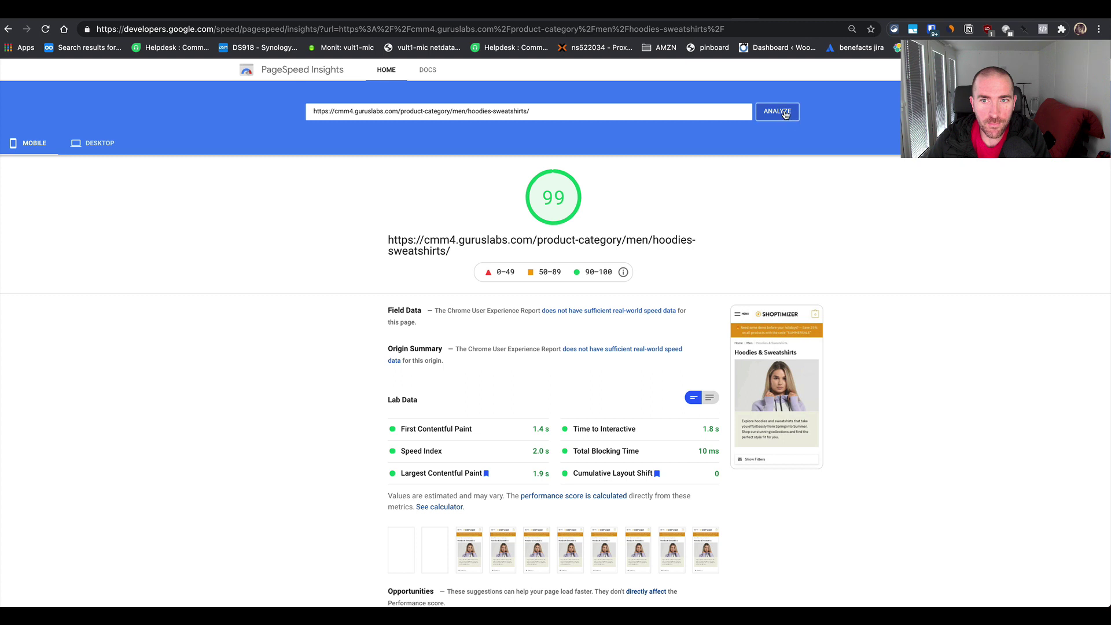
# - Analyze the hoodies-sweatshirts URL two more times and compare the mobile metrics, loading filmstrip and opportunities
pyautogui.click(782, 111)
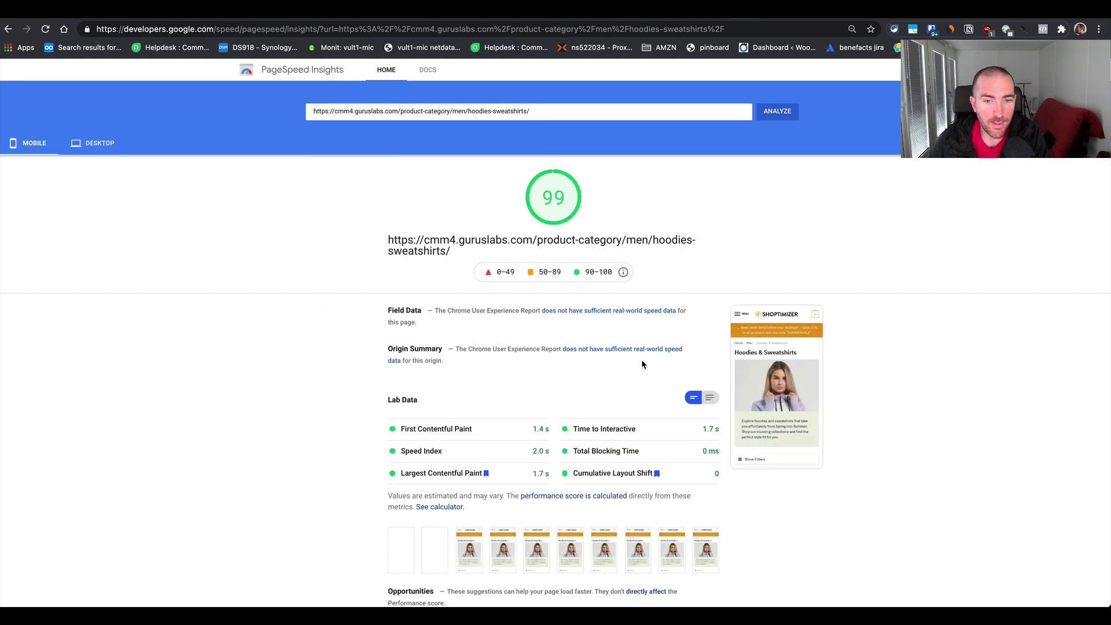
pyautogui.scroll(-1, 642, 364)
pyautogui.scroll(1, 690, 255)
pyautogui.click(778, 112)
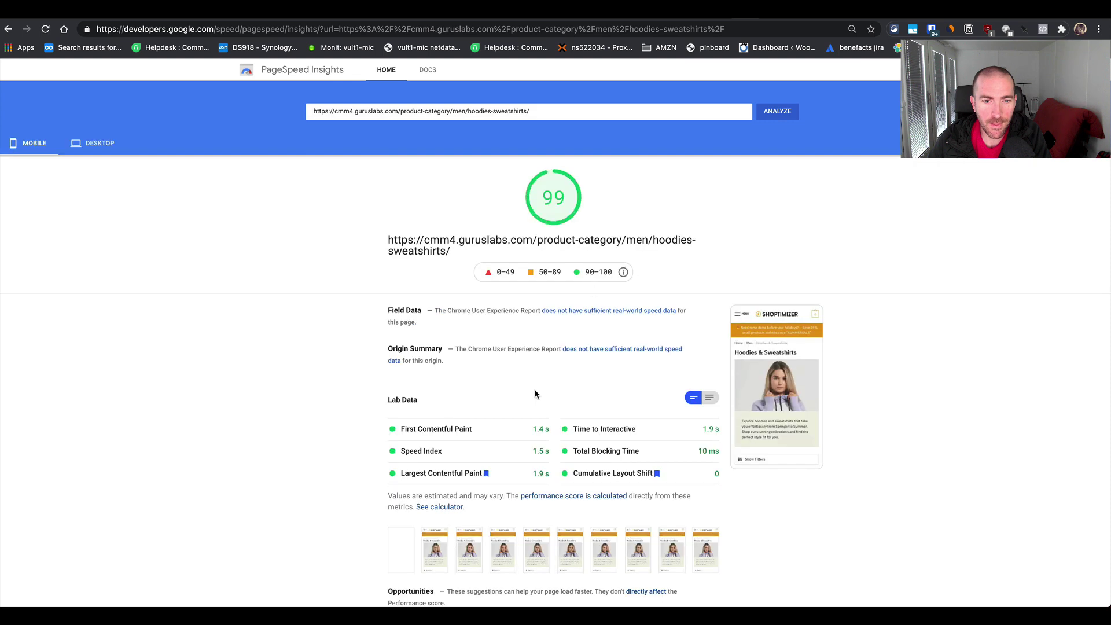
pyautogui.scroll(-3, 534, 397)
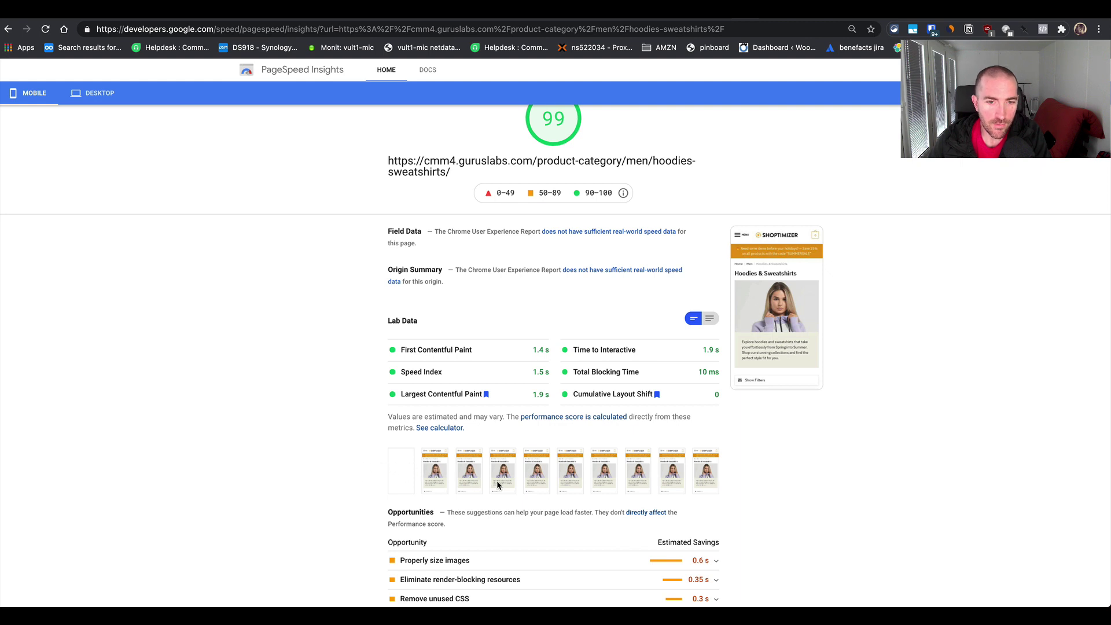
pyautogui.scroll(1, 390, 481)
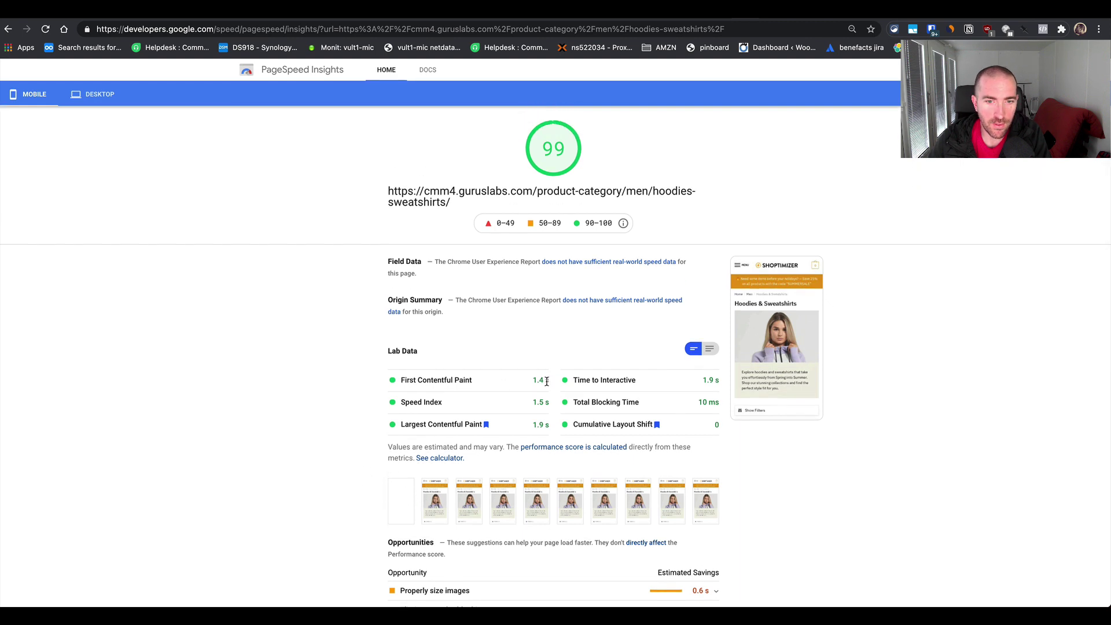
pyautogui.scroll(2, 594, 283)
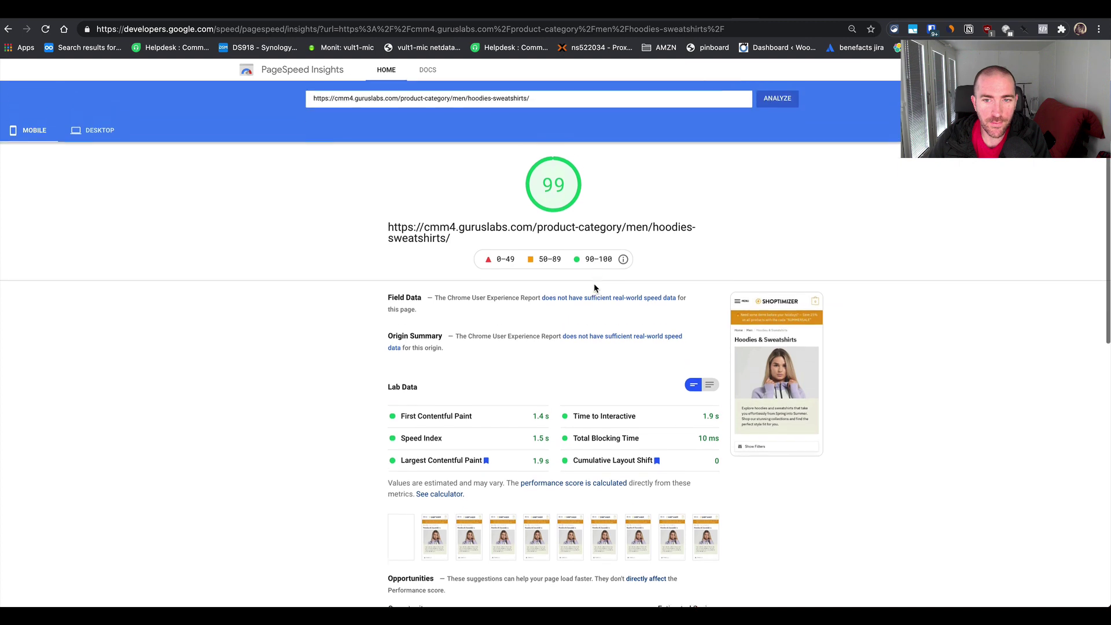
# - Run one more PageSpeed analysis and examine the opportunities, diagnostics and Largest Contentful Paint value
pyautogui.click(767, 114)
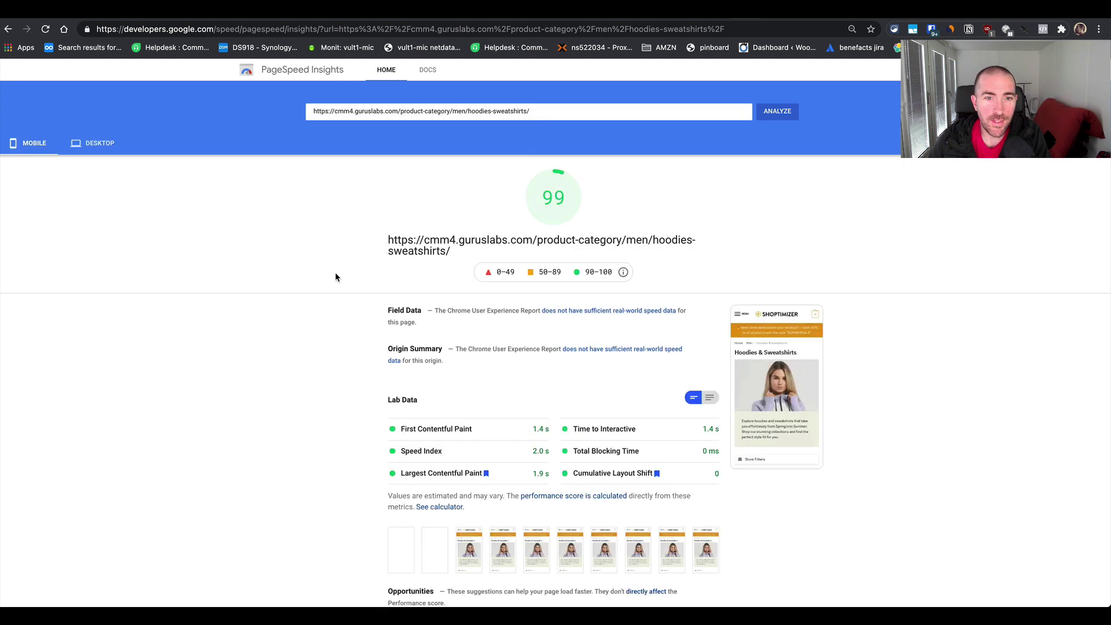
pyautogui.scroll(-4, 335, 273)
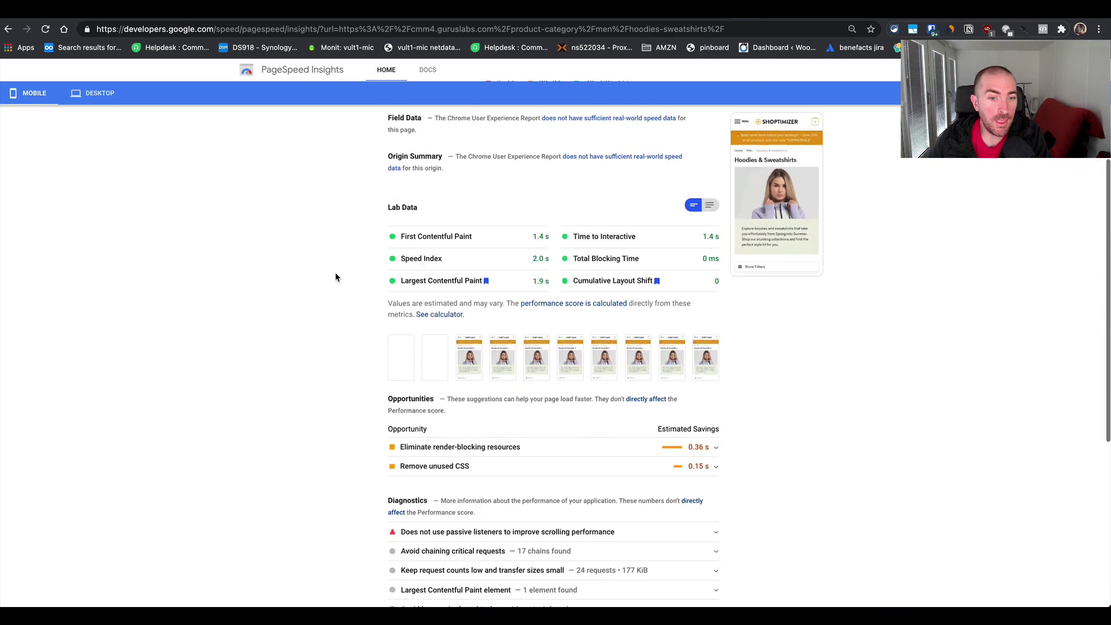
pyautogui.scroll(-1, 335, 277)
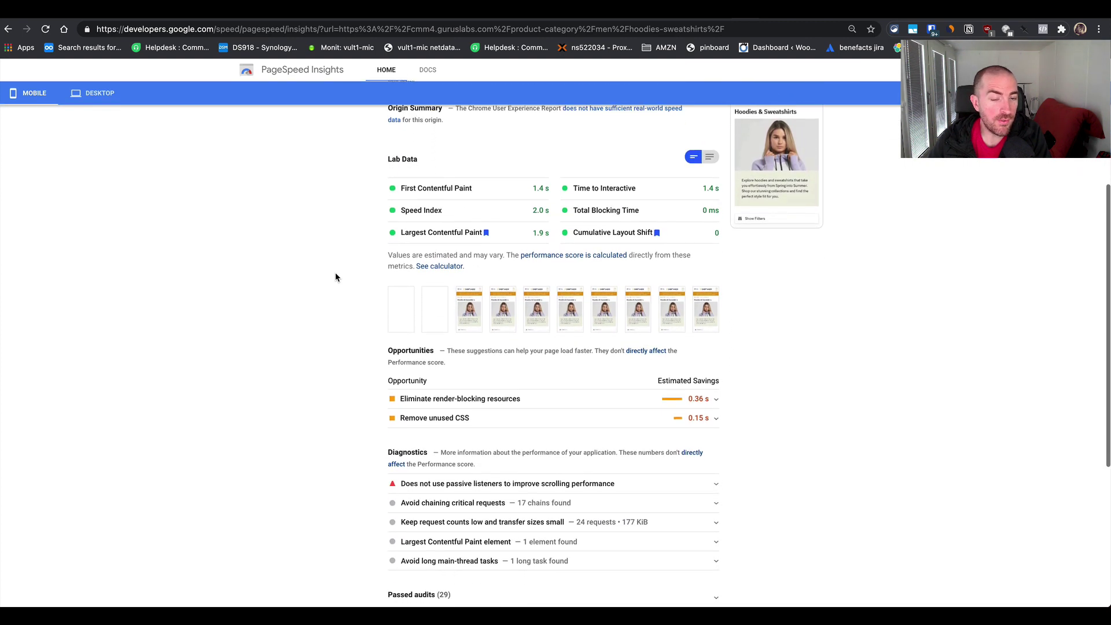
pyautogui.scroll(5, 335, 276)
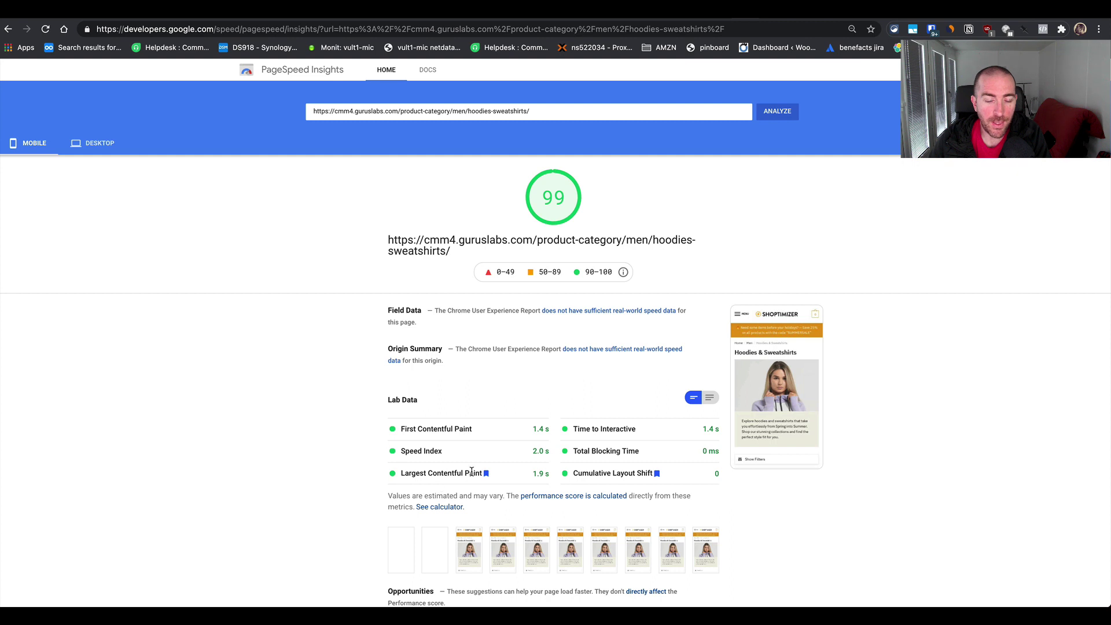
pyautogui.moveTo(546, 476); pyautogui.dragTo(534, 482)
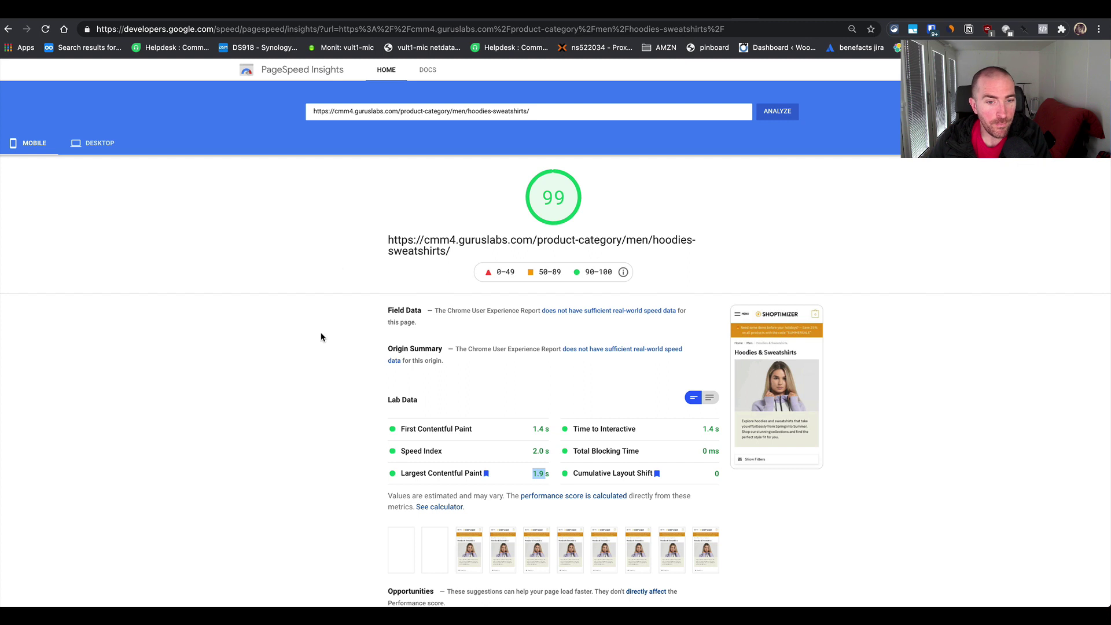
pyautogui.click(312, 367)
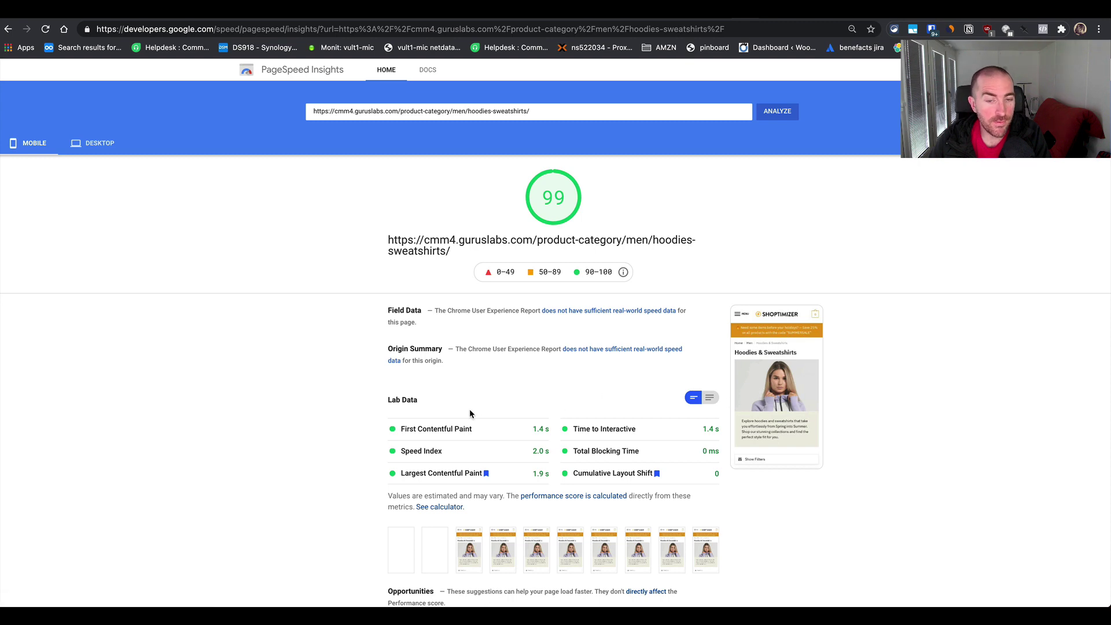
pyautogui.scroll(-1, 470, 408)
pyautogui.scroll(-1, 470, 409)
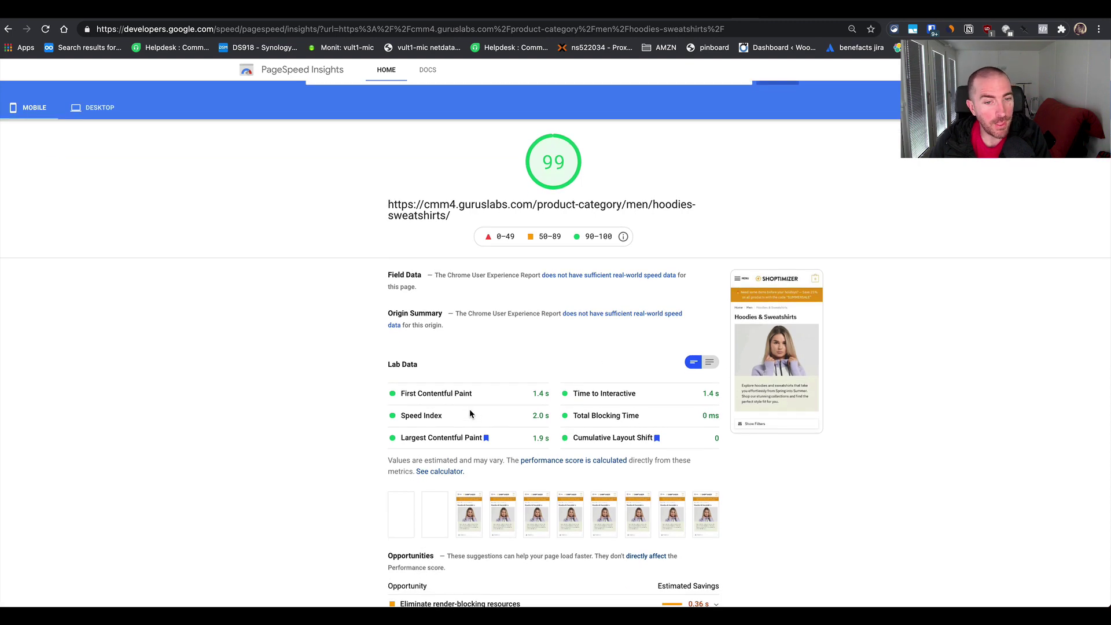
# - Switch back to the incognito Hoodies & Sweatshirts page and inspect the category banner and product grid images
pyautogui.hotkey('ctrl', 'Left')
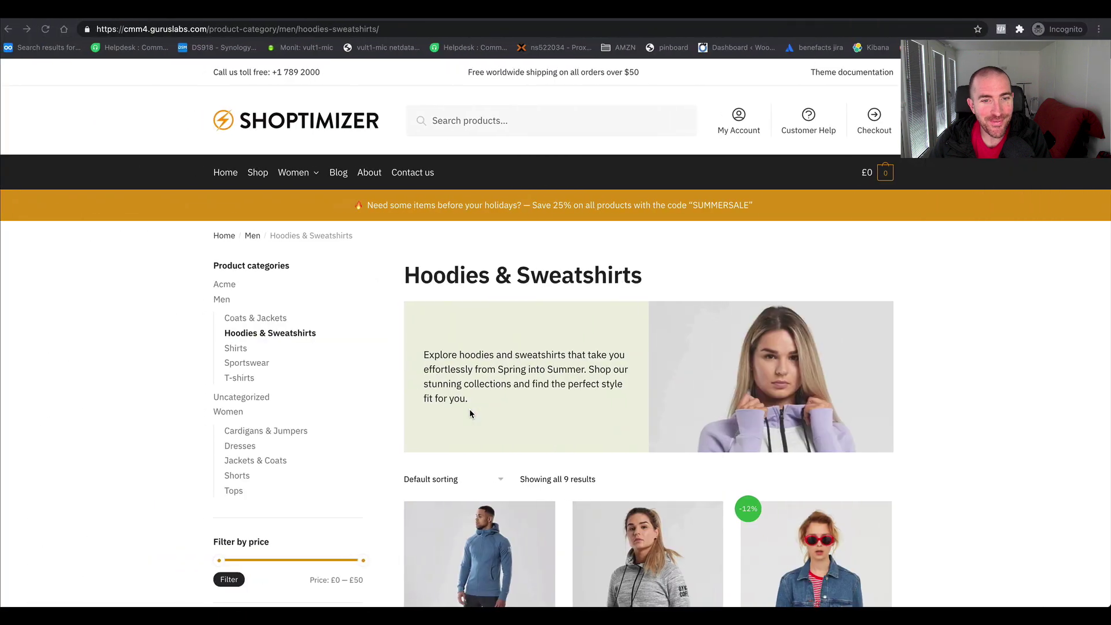
pyautogui.scroll(-3, 499, 391)
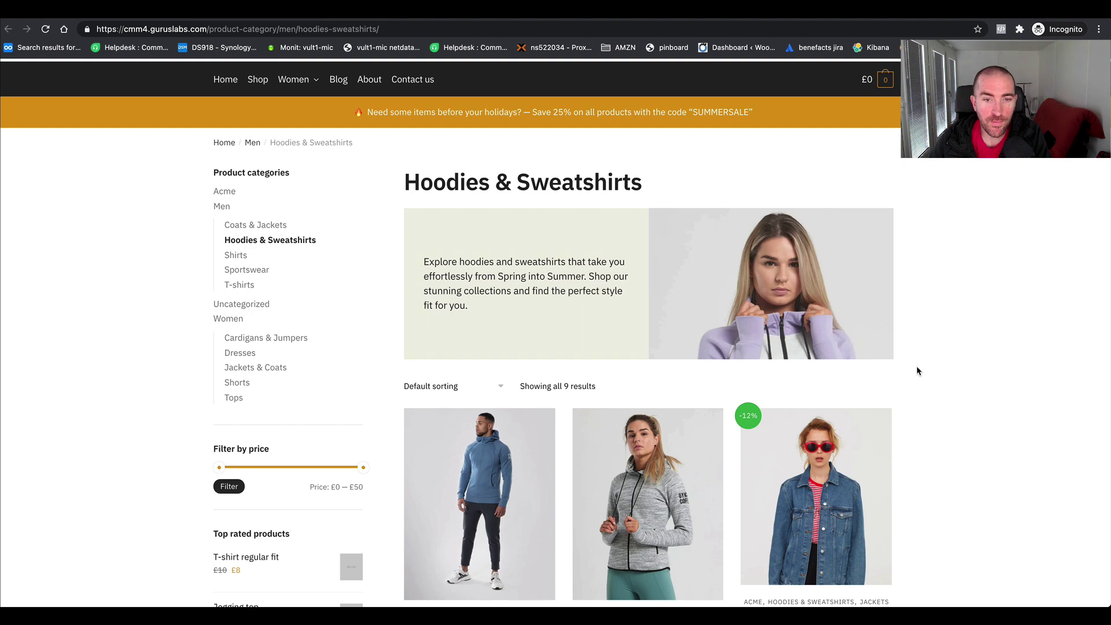
pyautogui.scroll(1, 917, 370)
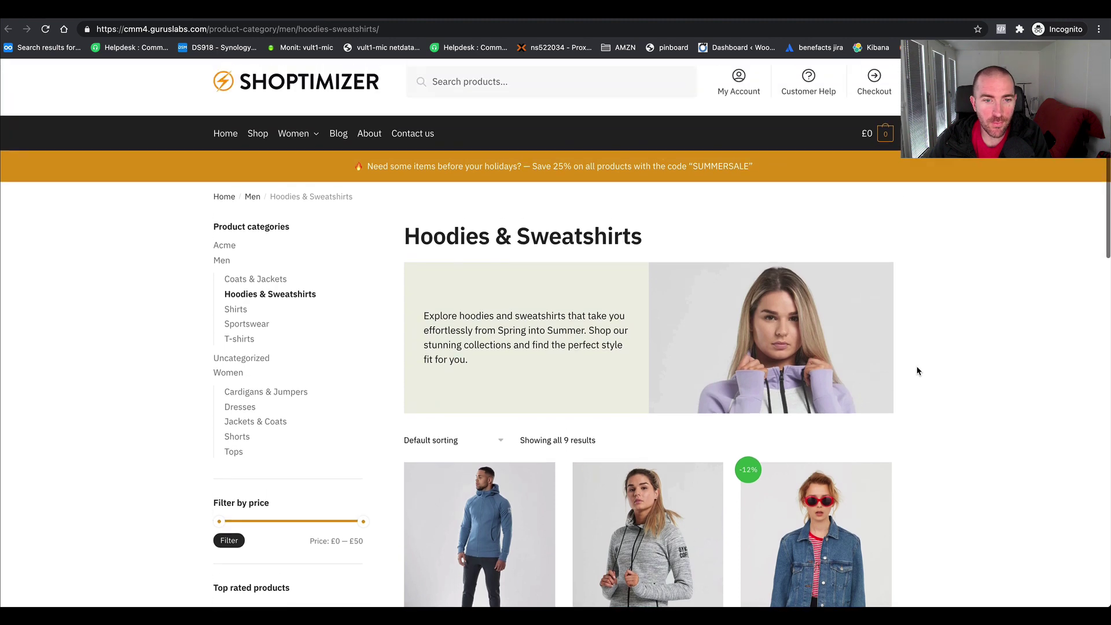
pyautogui.scroll(-2, 917, 370)
pyautogui.scroll(-2, 917, 370)
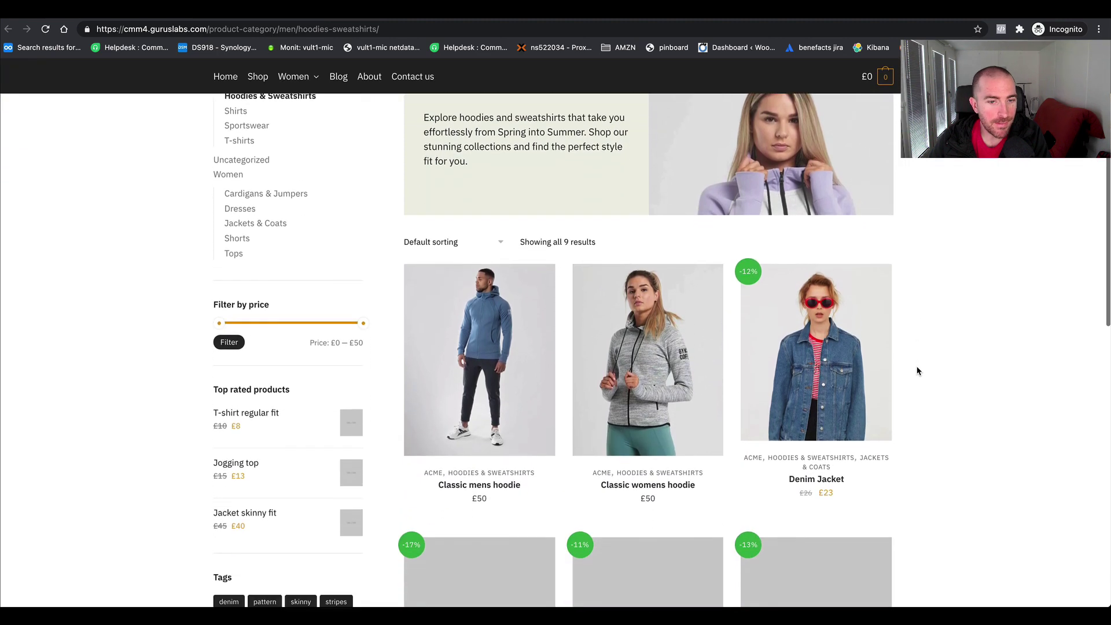
# - Open the Classic womens hoodie product page from the category grid and look over its main image, options and trust badges
pyautogui.scroll(4, 917, 371)
pyautogui.hotkey('ctrl', 'Right')
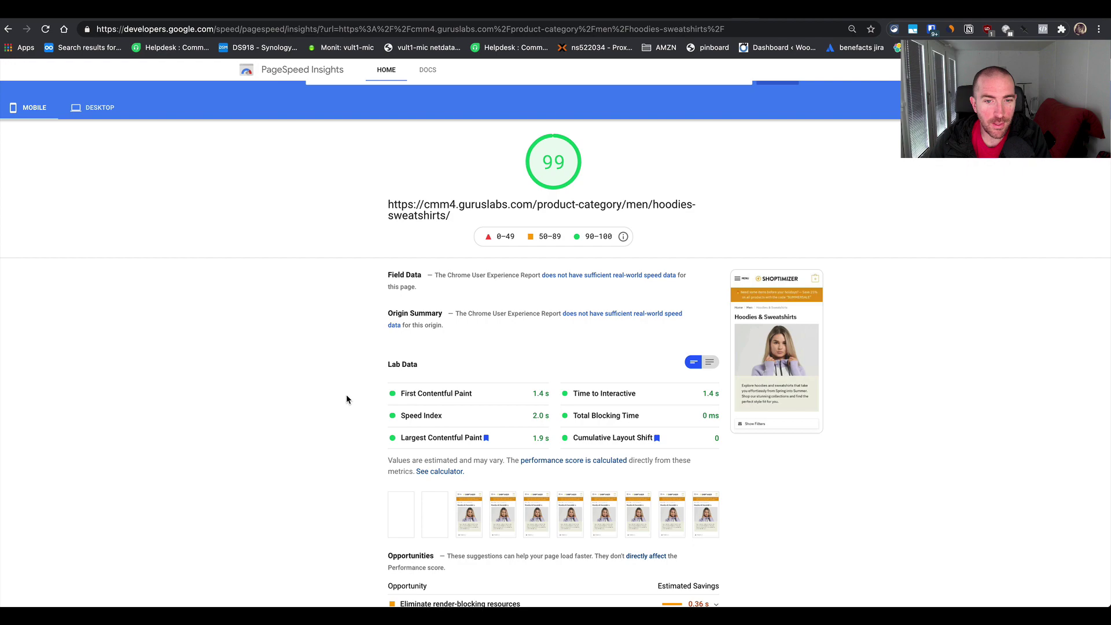
pyautogui.hotkey('ctrl', 'Left')
pyautogui.scroll(-7, 352, 400)
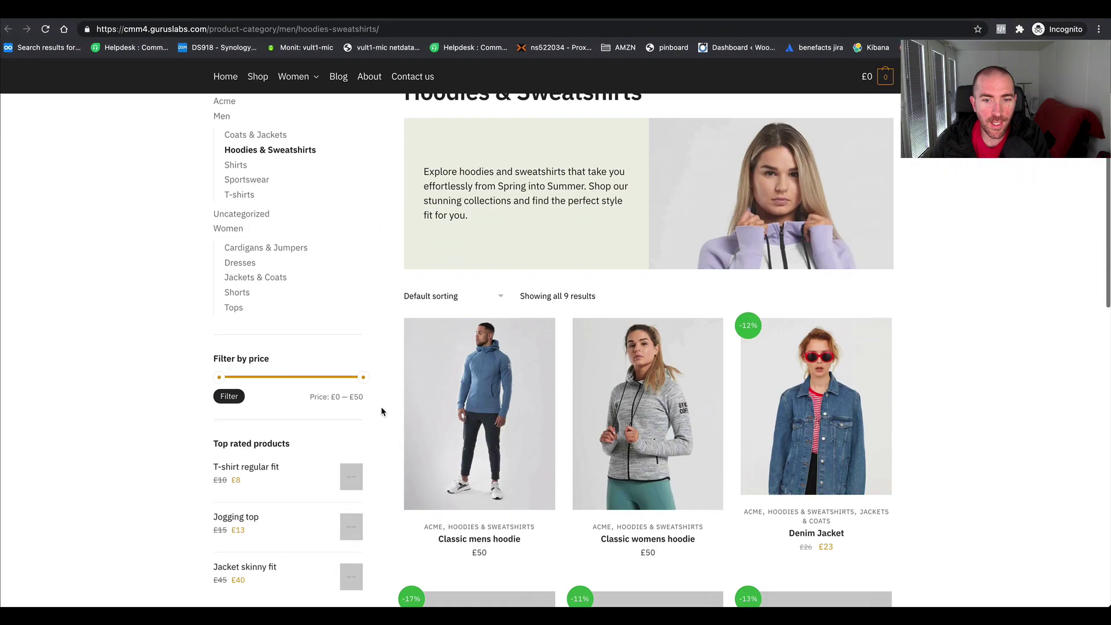
pyautogui.click(646, 269)
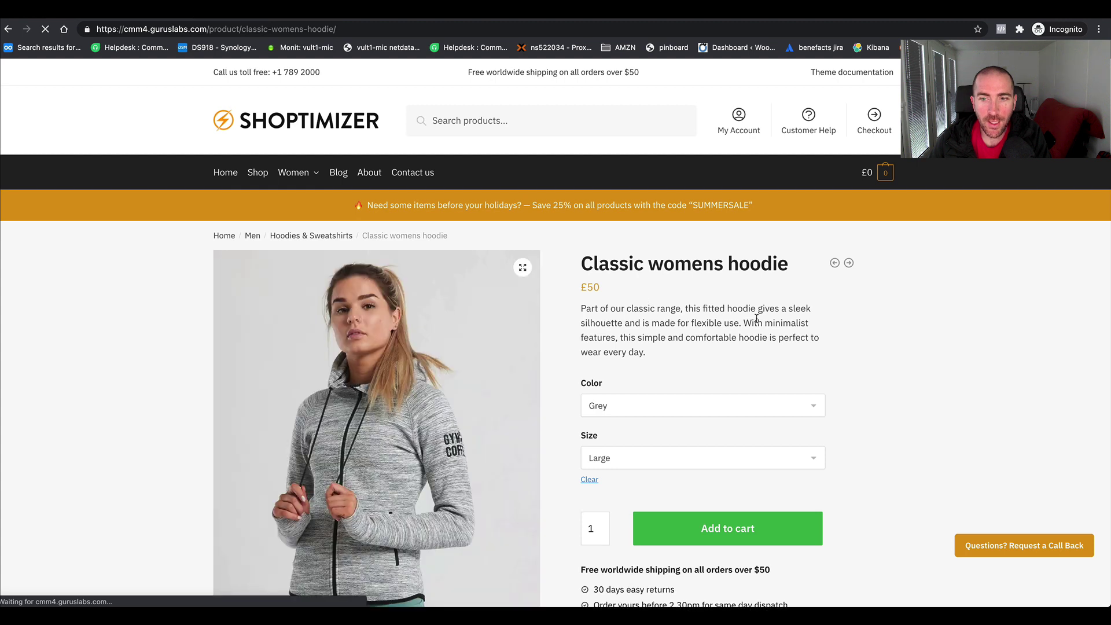
pyautogui.scroll(-3, 756, 318)
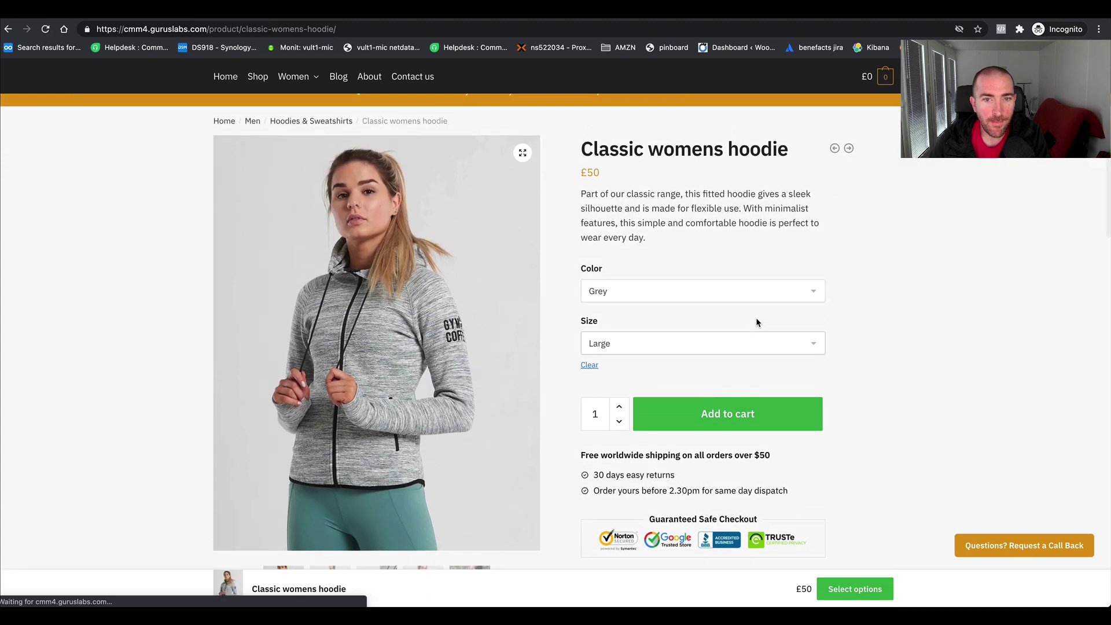
pyautogui.scroll(-3, 756, 323)
pyautogui.scroll(3, 590, 366)
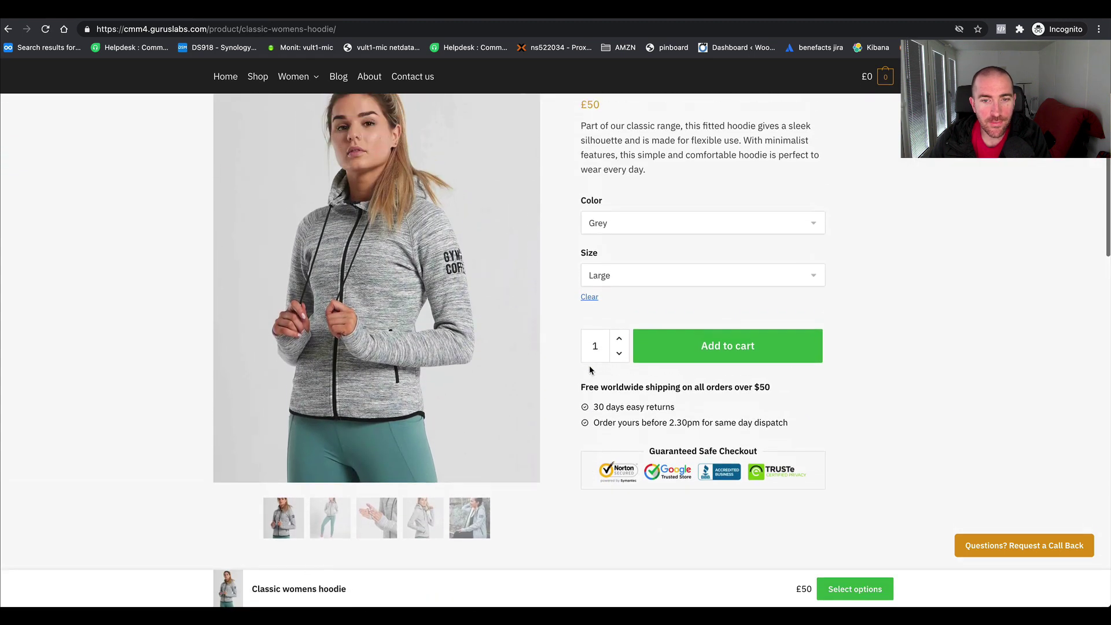
pyautogui.scroll(-2, 590, 366)
pyautogui.scroll(3, 590, 365)
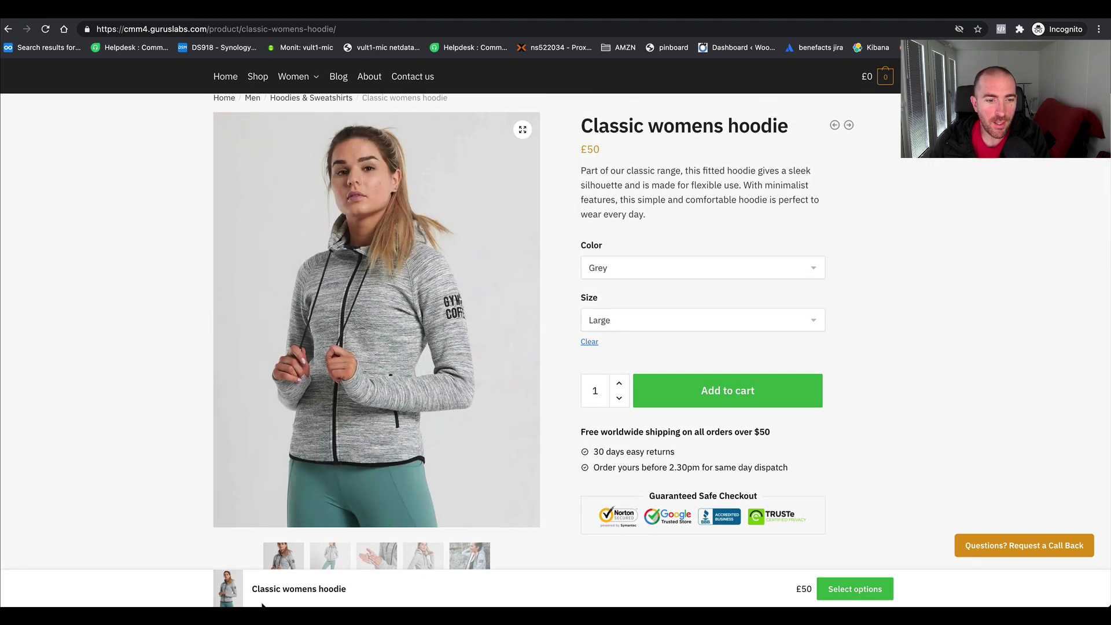
# - Go through the Classic womens hoodie gallery images to the last one and back to the first
pyautogui.scroll(-2, 290, 563)
pyautogui.click(325, 492)
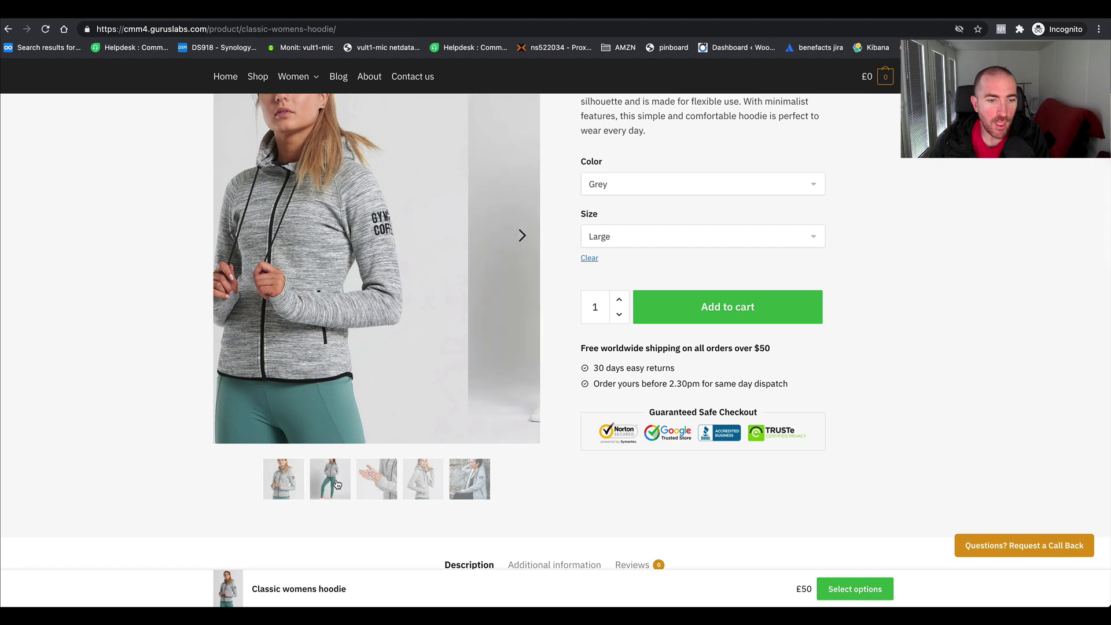
pyautogui.click(376, 483)
pyautogui.click(423, 483)
pyautogui.click(465, 481)
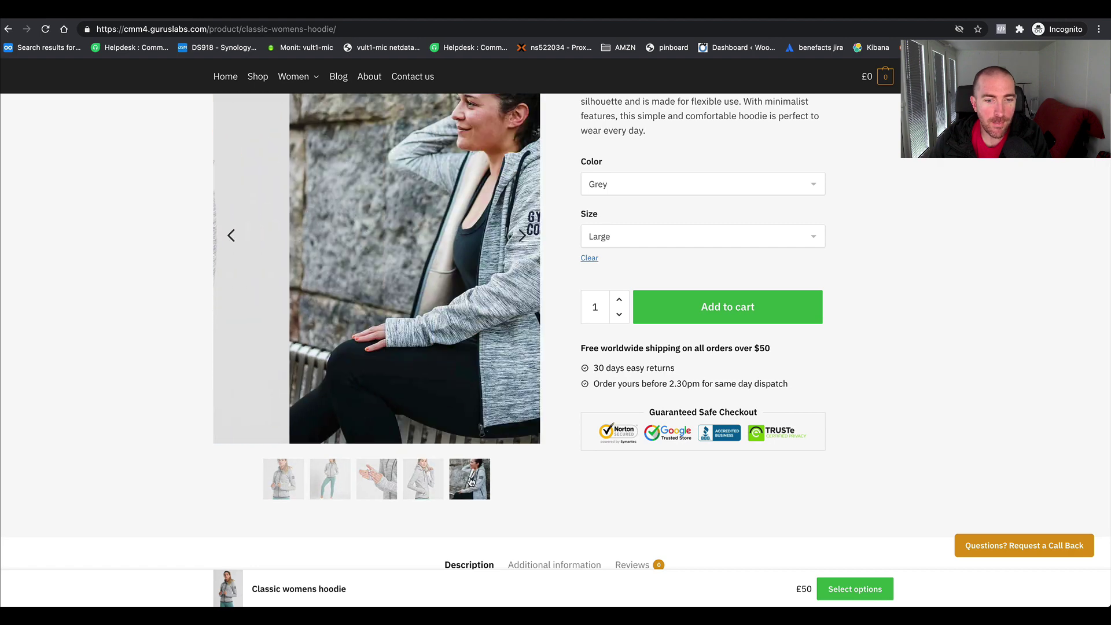
pyautogui.click(422, 481)
pyautogui.click(376, 481)
pyautogui.click(330, 481)
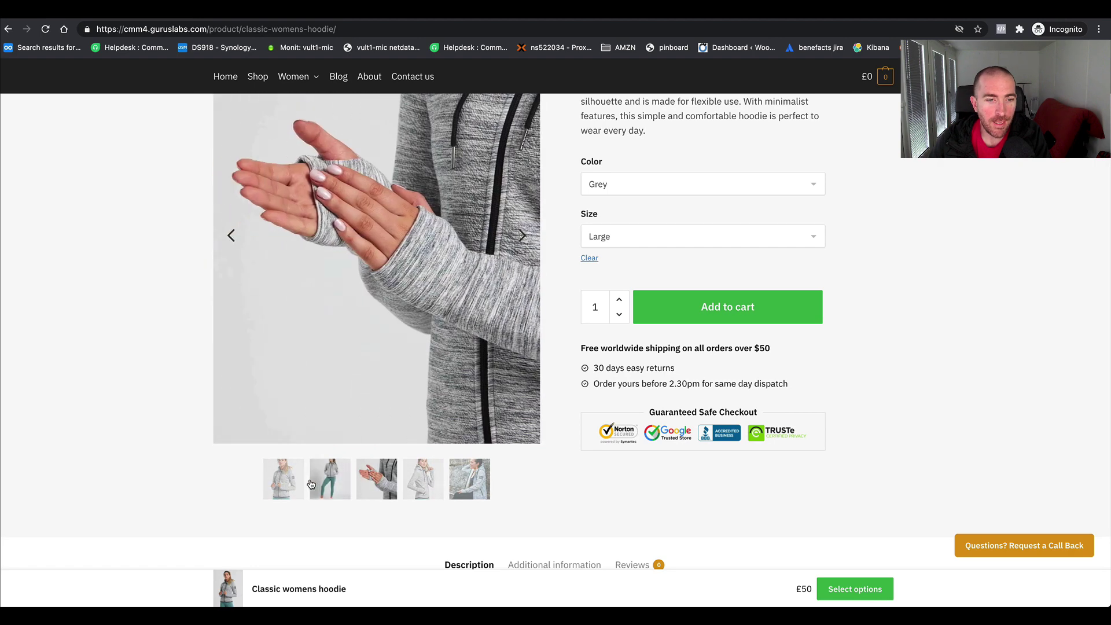
pyautogui.click(287, 485)
pyautogui.scroll(3, 287, 485)
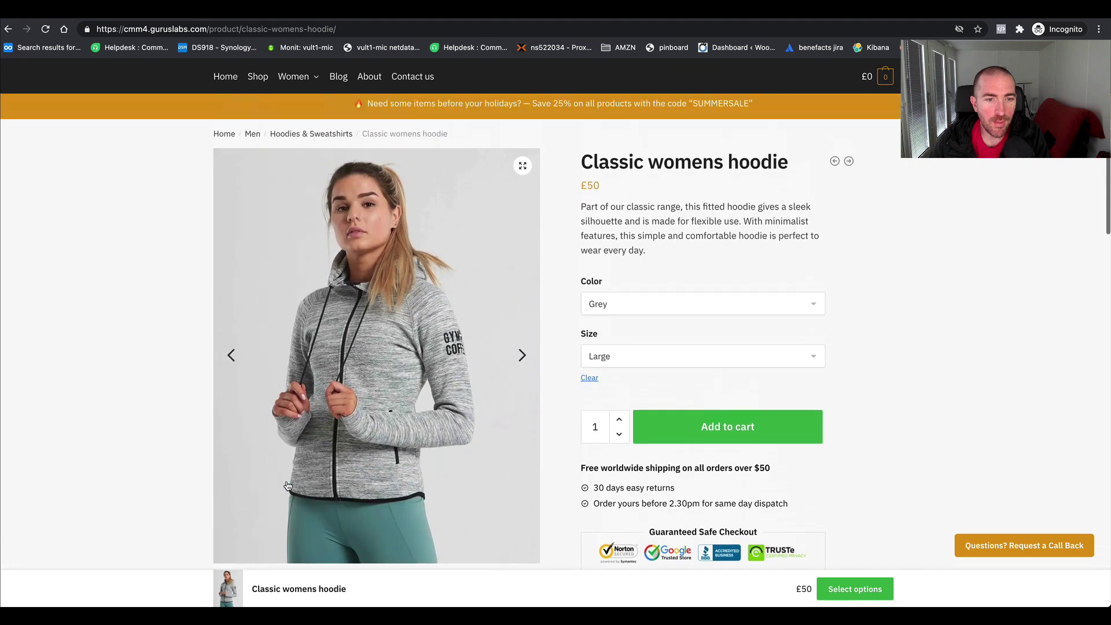
# - Set the Classic womens hoodie's color to Cream and its size to Medium
pyautogui.click(713, 407)
pyautogui.click(712, 406)
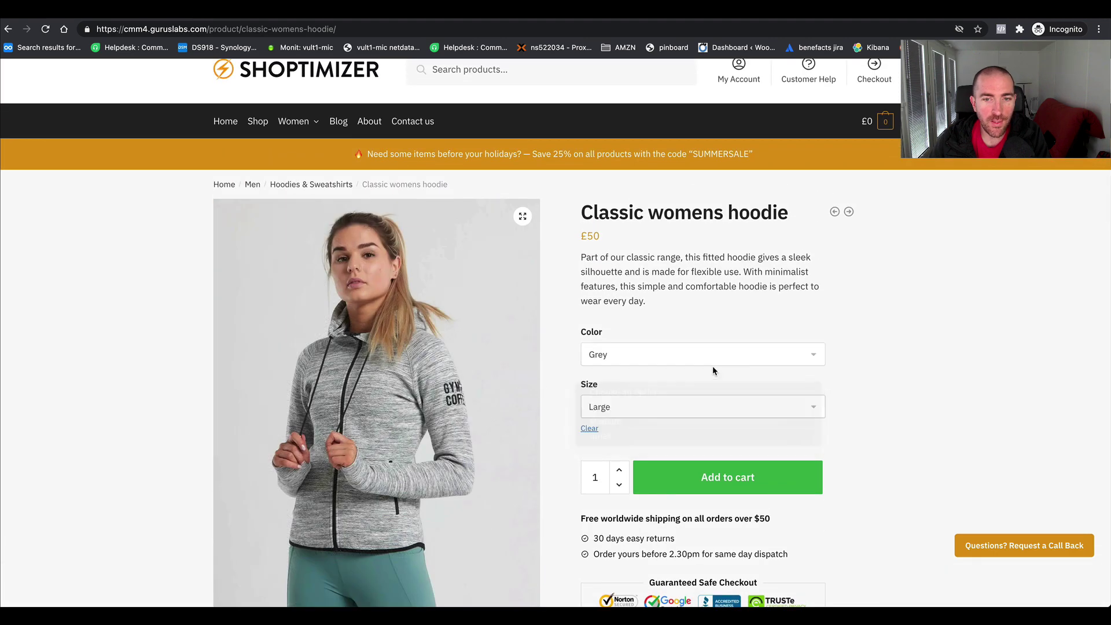
pyautogui.click(713, 362)
pyautogui.click(715, 341)
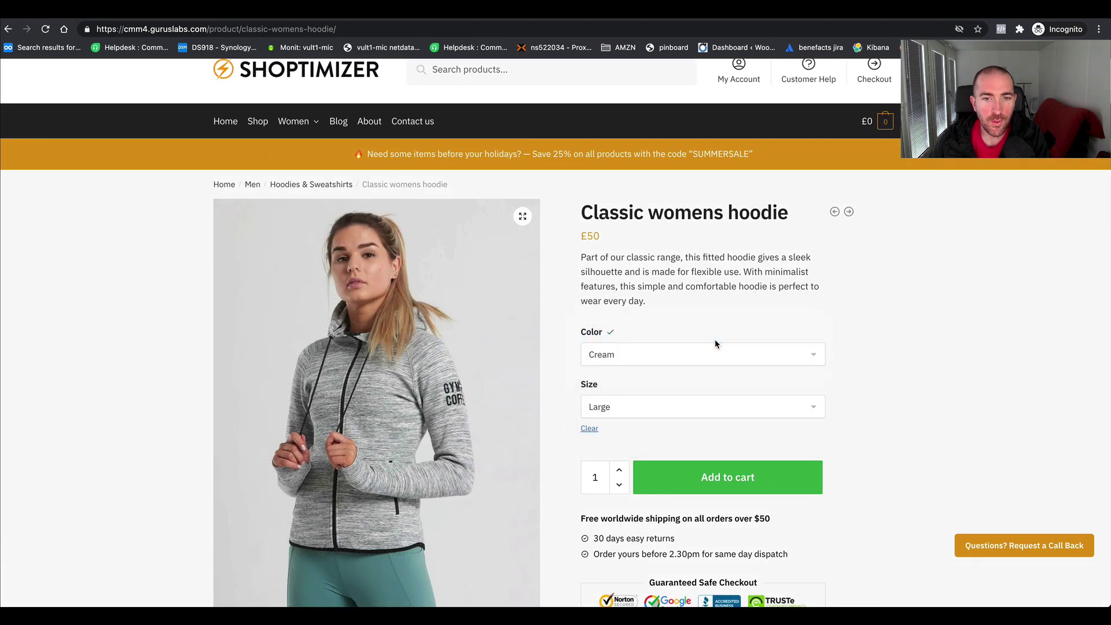
pyautogui.click(691, 407)
pyautogui.click(690, 427)
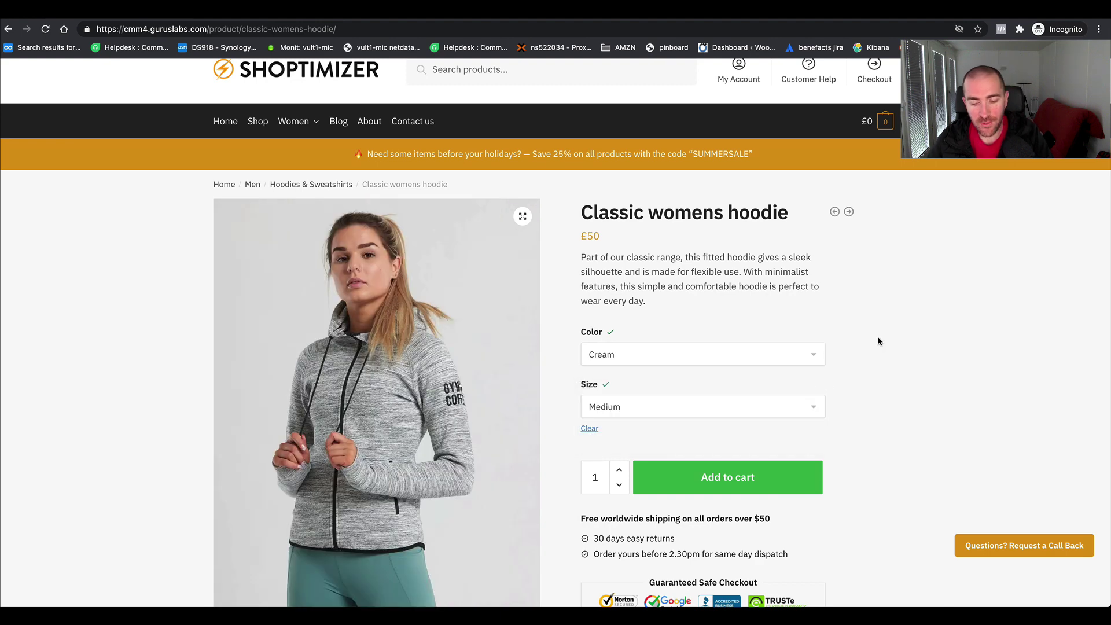
# - Copy the classic-womens-hoodie product URL and analyze it from a fresh PageSpeed Insights page
pyautogui.press('super+l')
pyautogui.press('super+c')
pyautogui.press('super+grave')
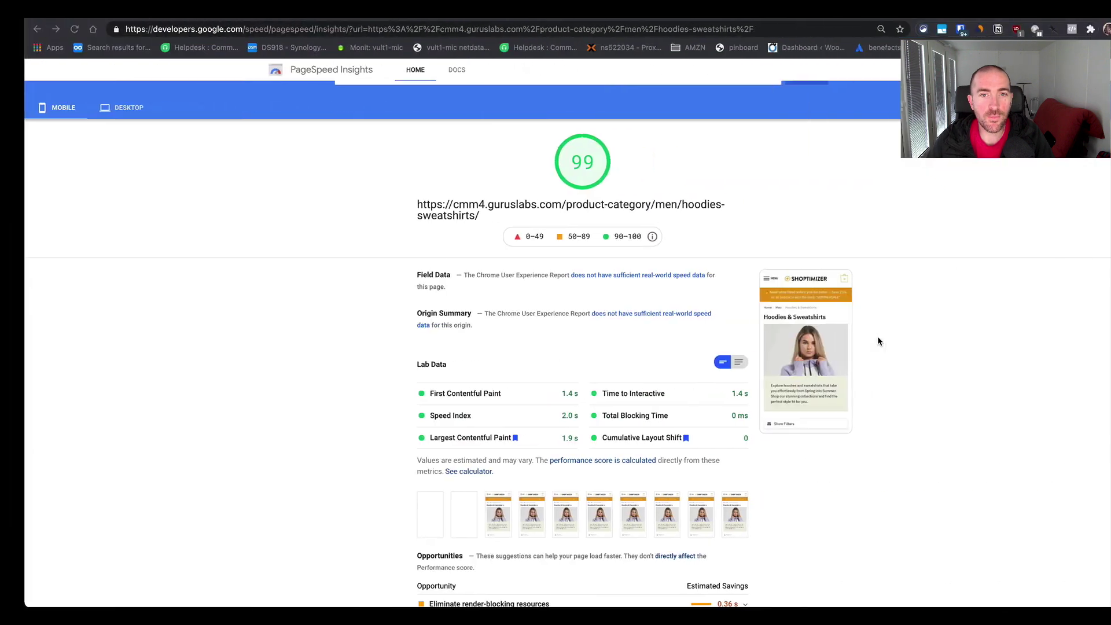
pyautogui.scroll(2, 600, 158)
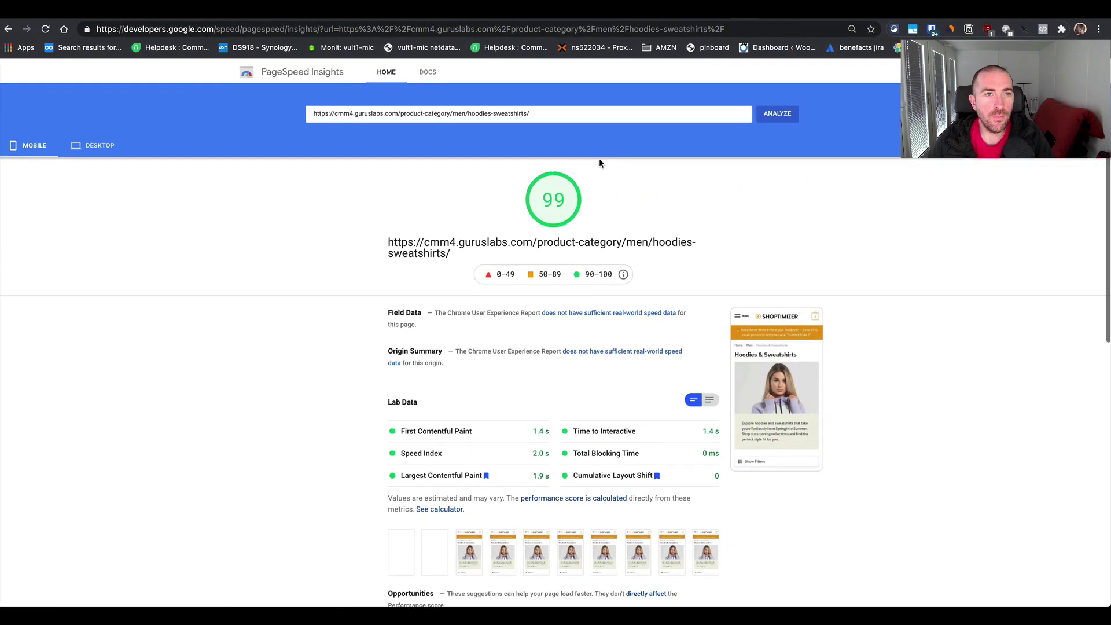
pyautogui.click(276, 72)
pyautogui.click(364, 148)
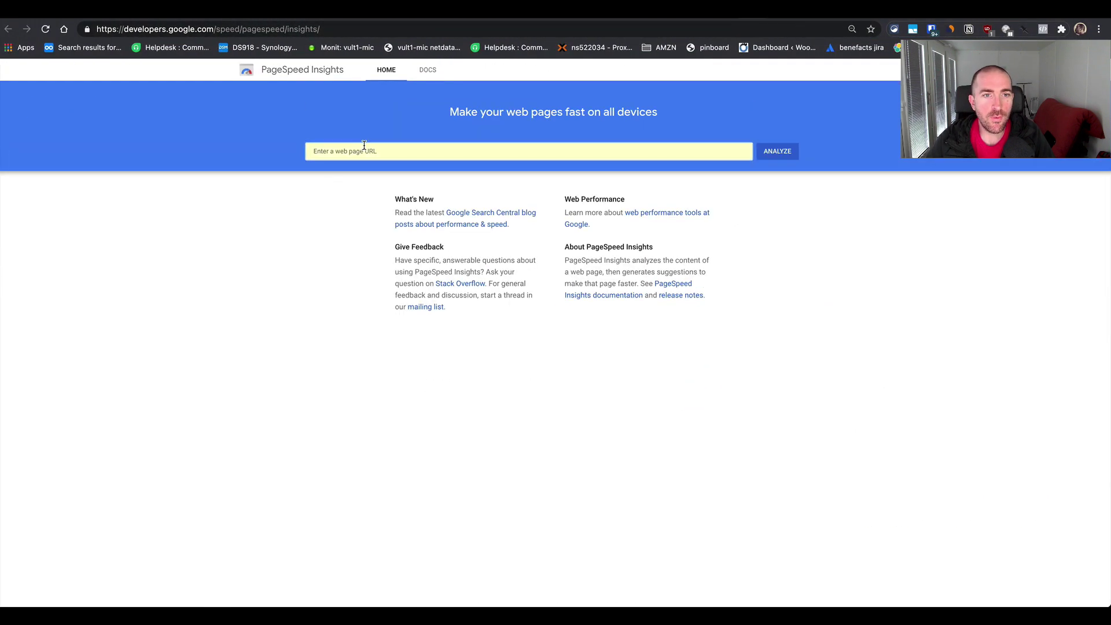
pyautogui.press('super+v')
pyautogui.press('Return')
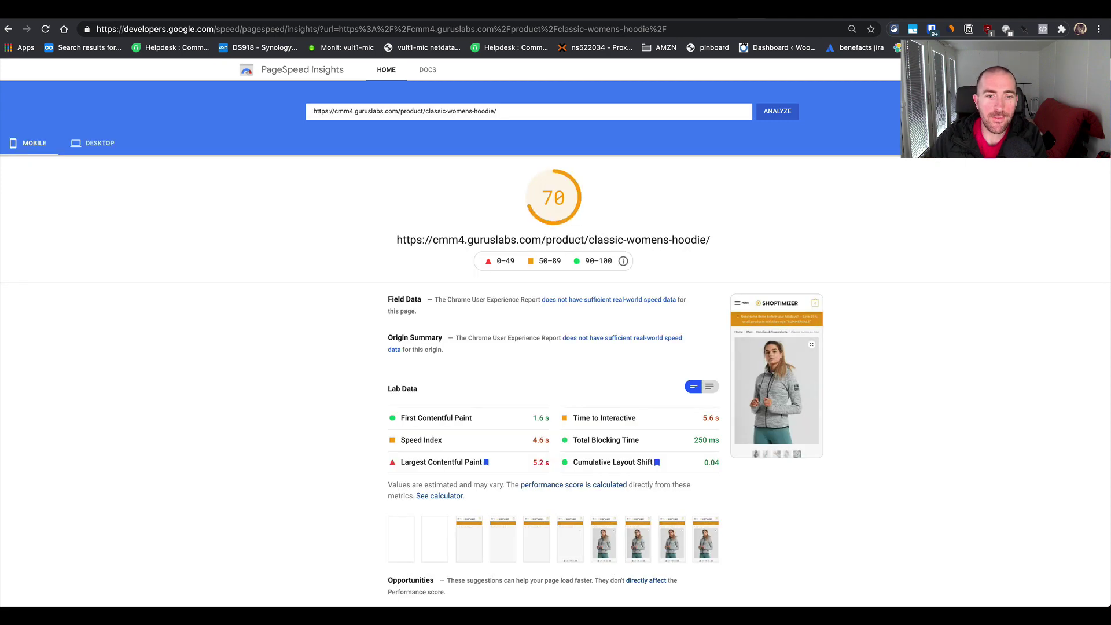
# - Review the product page's mobile lab data, opportunities and diagnostics in the PageSpeed report
pyautogui.scroll(-5, 253, 440)
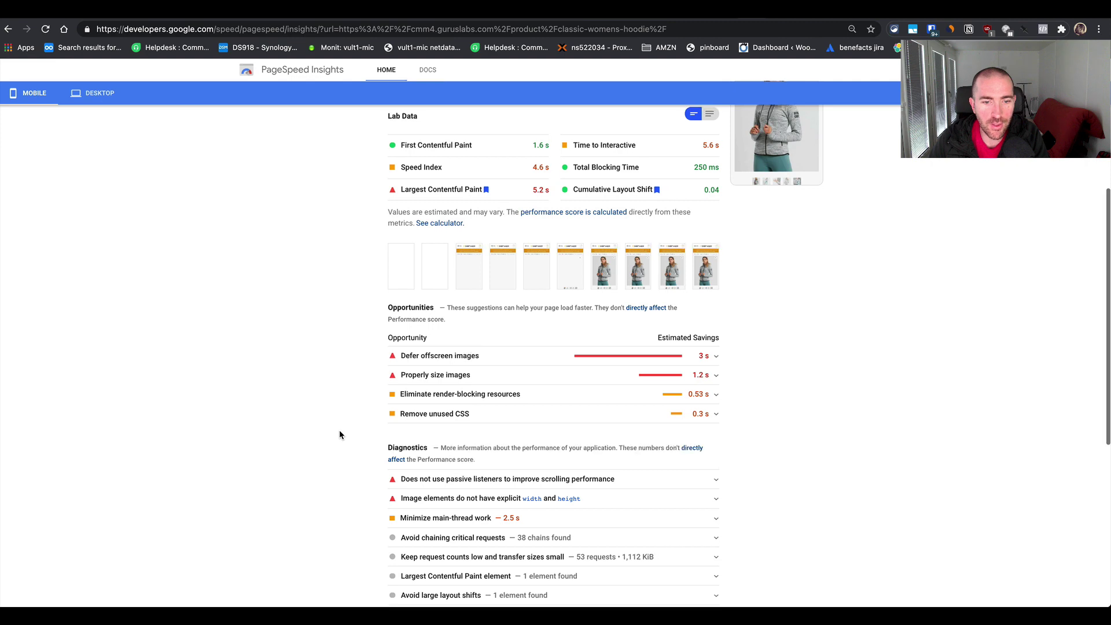
pyautogui.scroll(-1, 339, 431)
pyautogui.scroll(6, 339, 431)
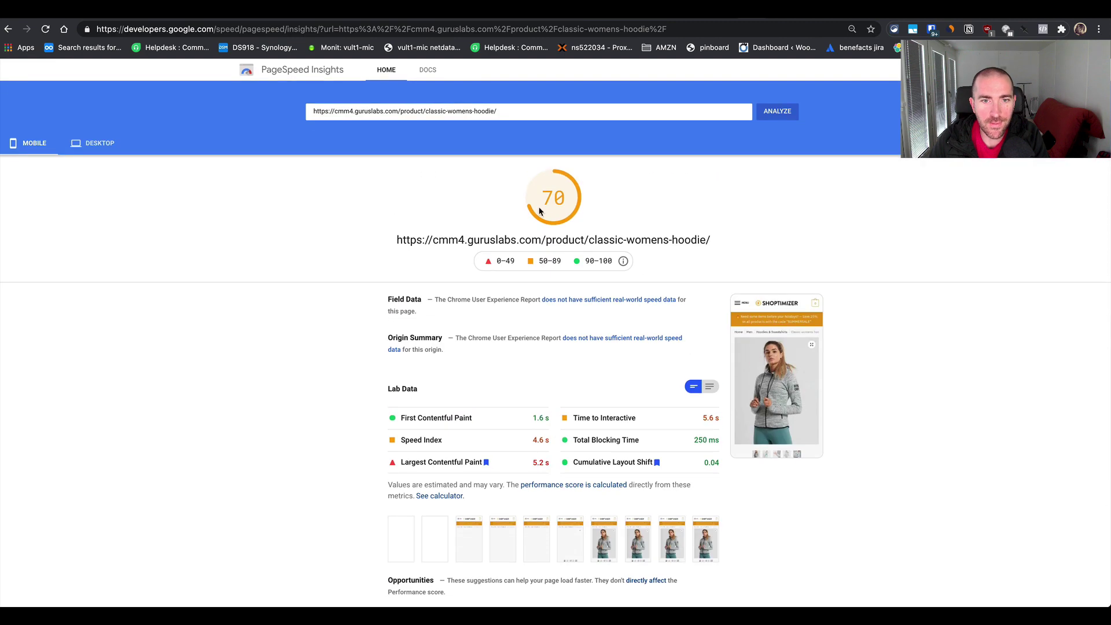
# - Rerun the PageSpeed analysis of the classic-womens-hoodie URL and check its score, lab data and opportunities
pyautogui.click(785, 111)
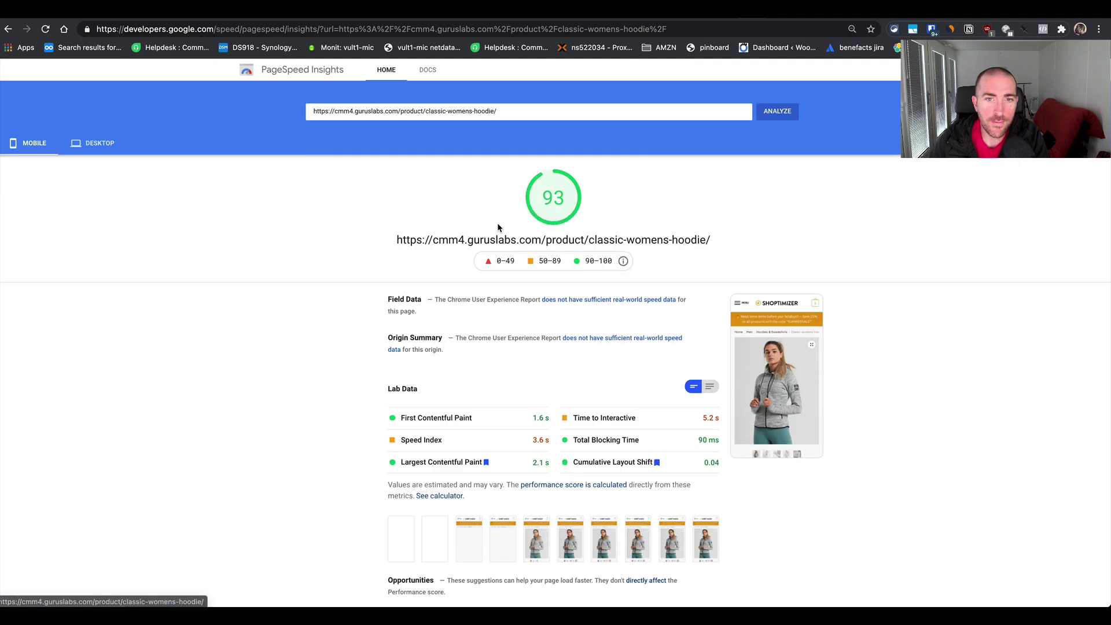
pyautogui.scroll(-5, 396, 433)
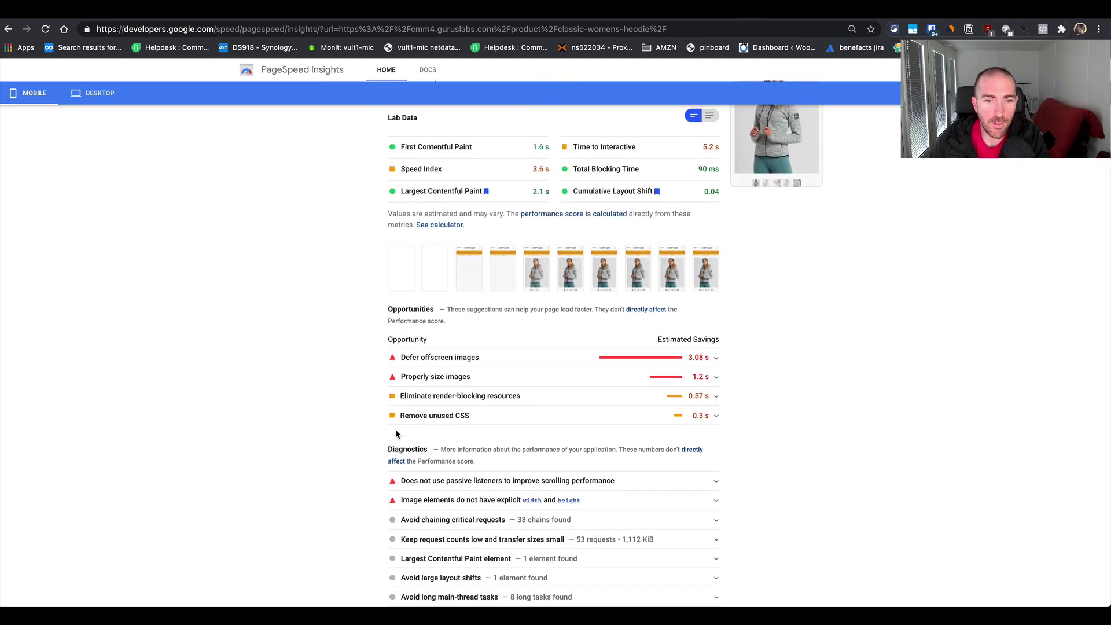
pyautogui.scroll(3, 396, 434)
pyautogui.scroll(2, 397, 435)
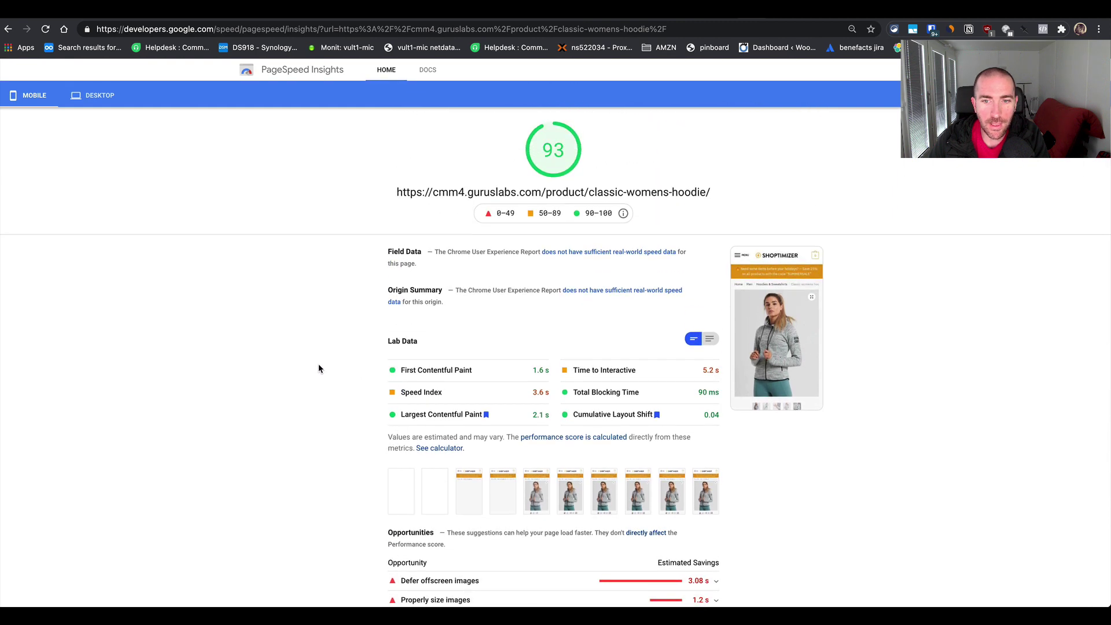
pyautogui.scroll(1, 293, 402)
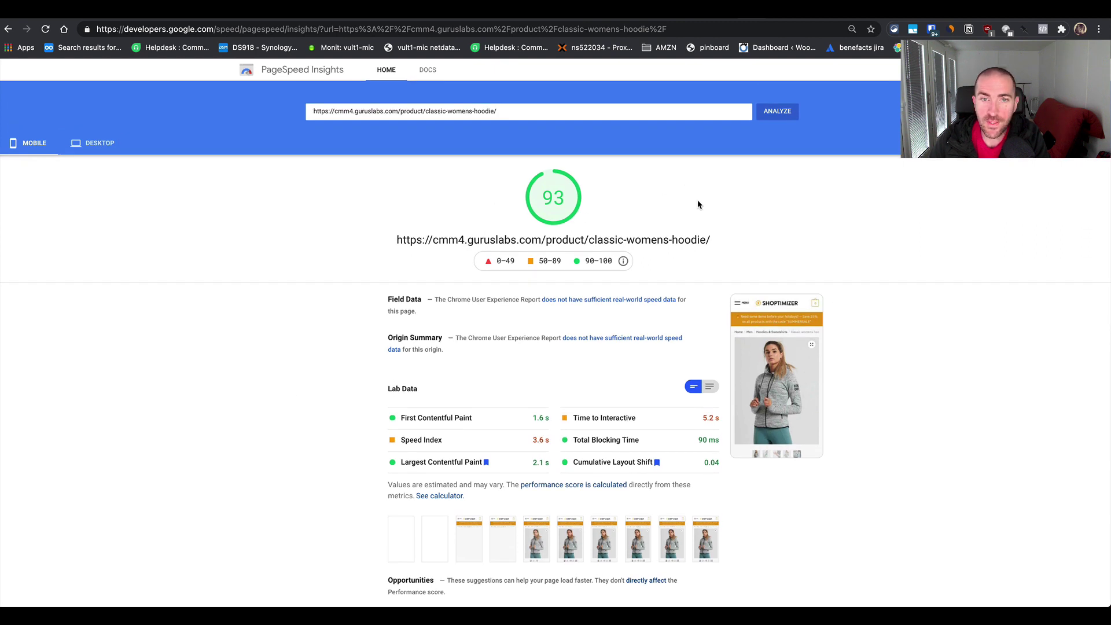
# - Analyze the product URL once more and examine the diagnostics, Cumulative Layout Shift value, loading filmstrip and opportunities
pyautogui.click(779, 111)
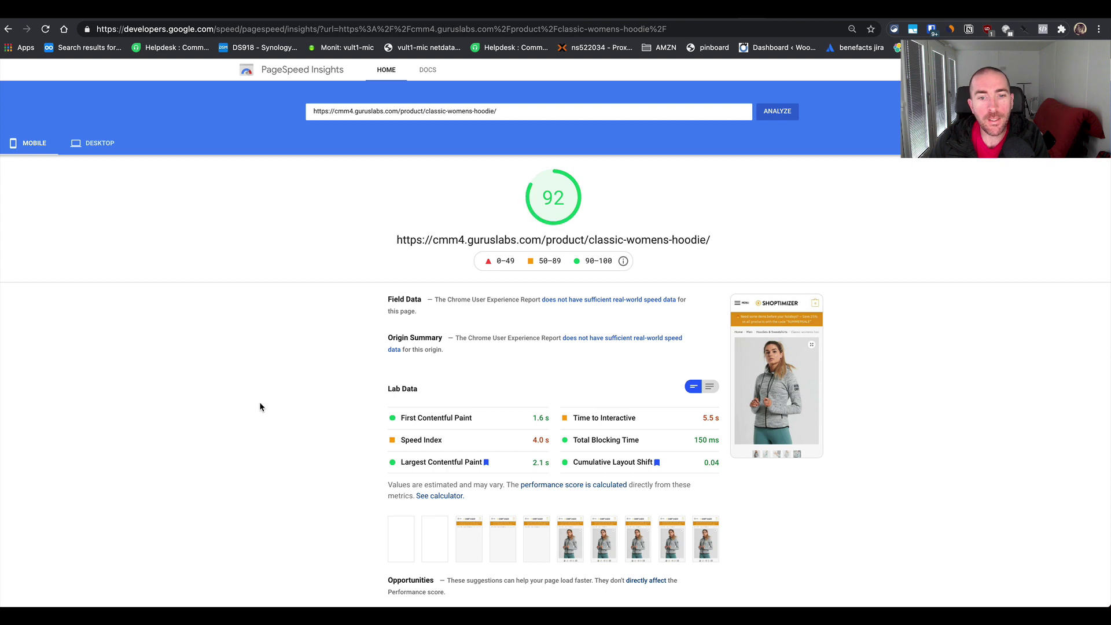
pyautogui.scroll(-5, 264, 420)
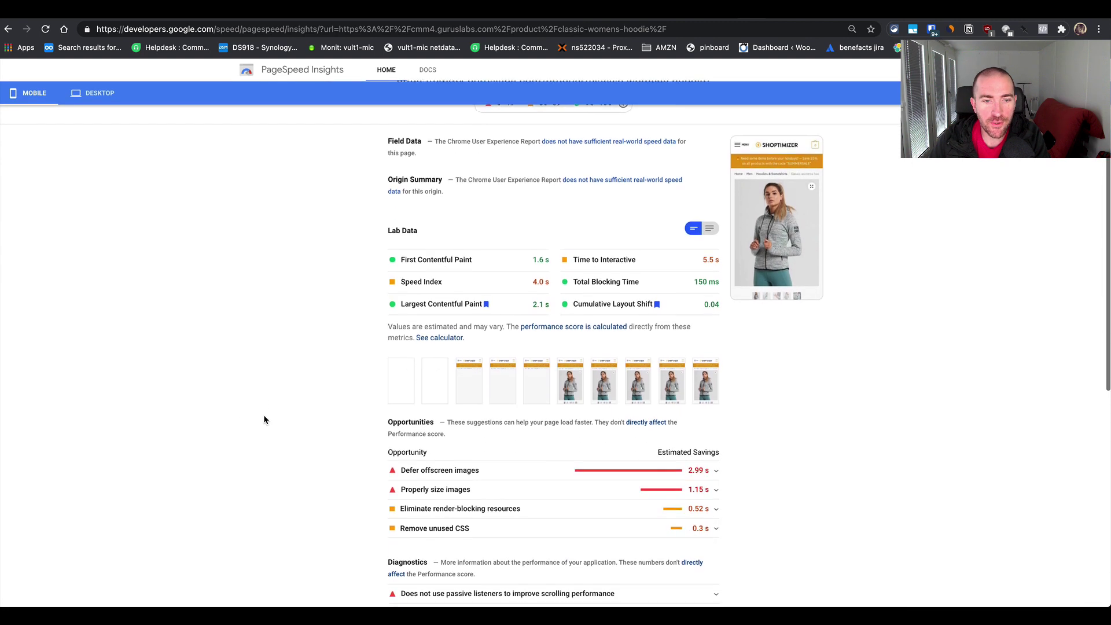
pyautogui.scroll(-2, 264, 419)
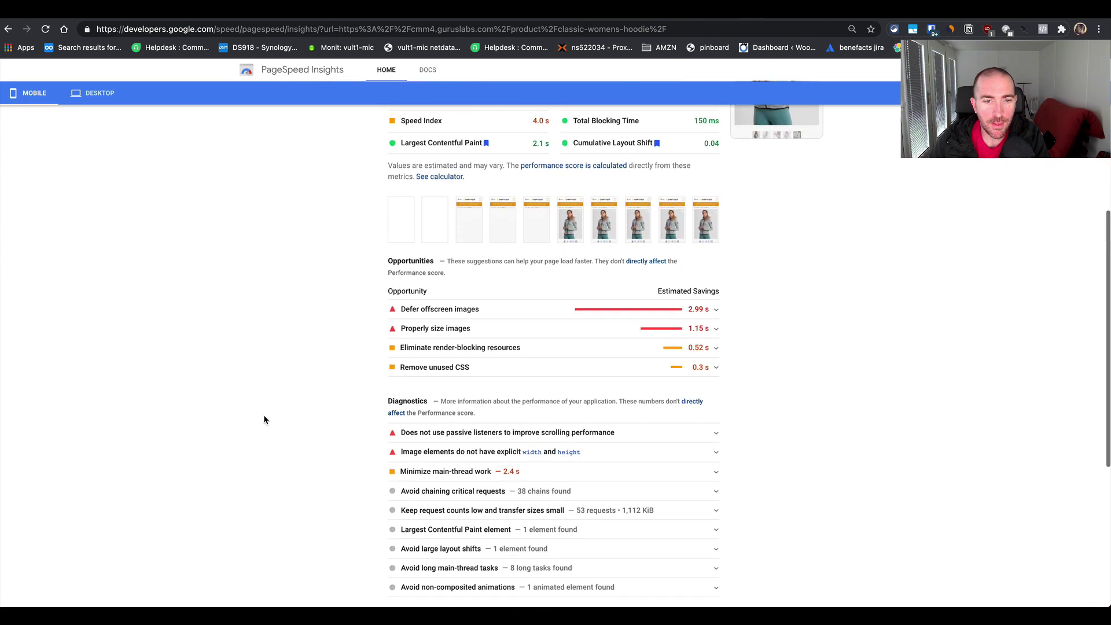
pyautogui.scroll(-4, 264, 420)
pyautogui.scroll(10, 264, 417)
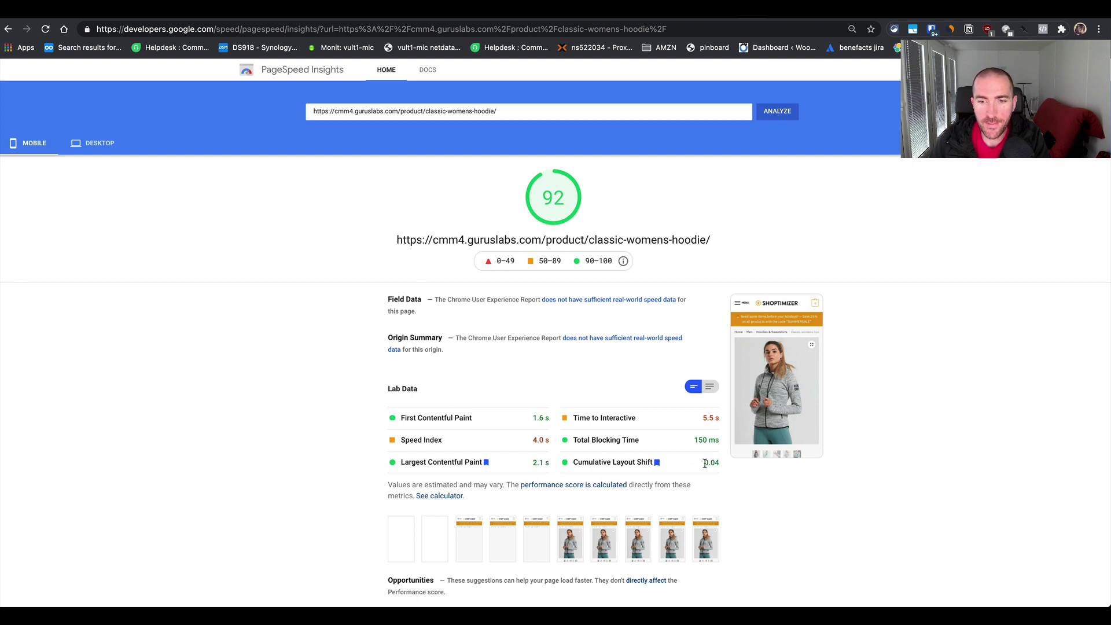
pyautogui.scroll(-1, 705, 463)
pyautogui.moveTo(712, 439); pyautogui.dragTo(727, 443)
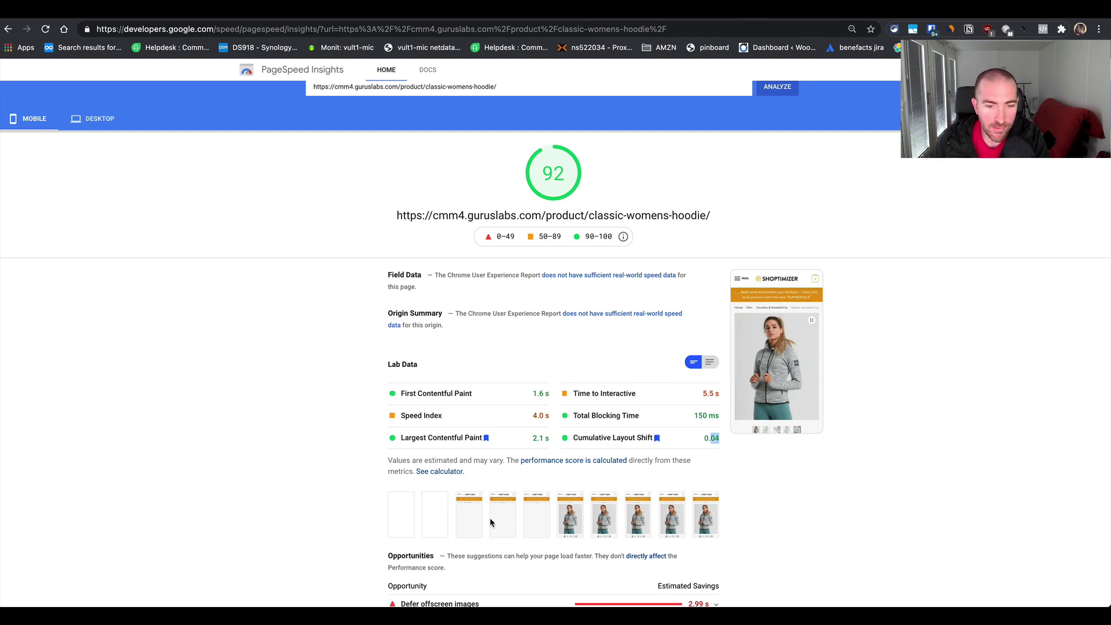
pyautogui.scroll(-3, 531, 515)
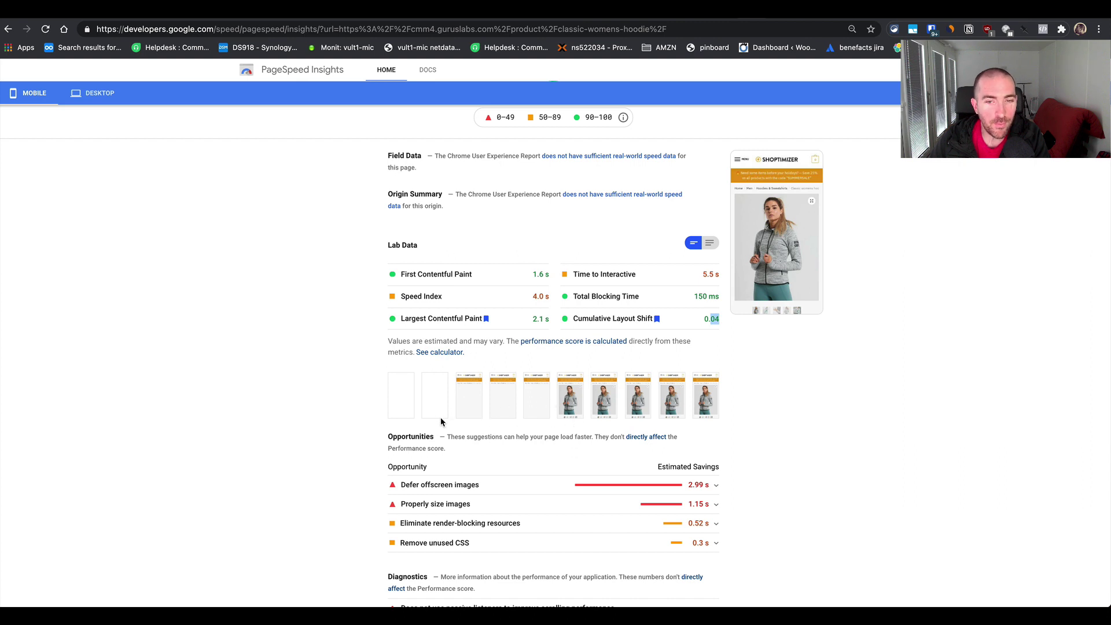
pyautogui.scroll(3, 441, 422)
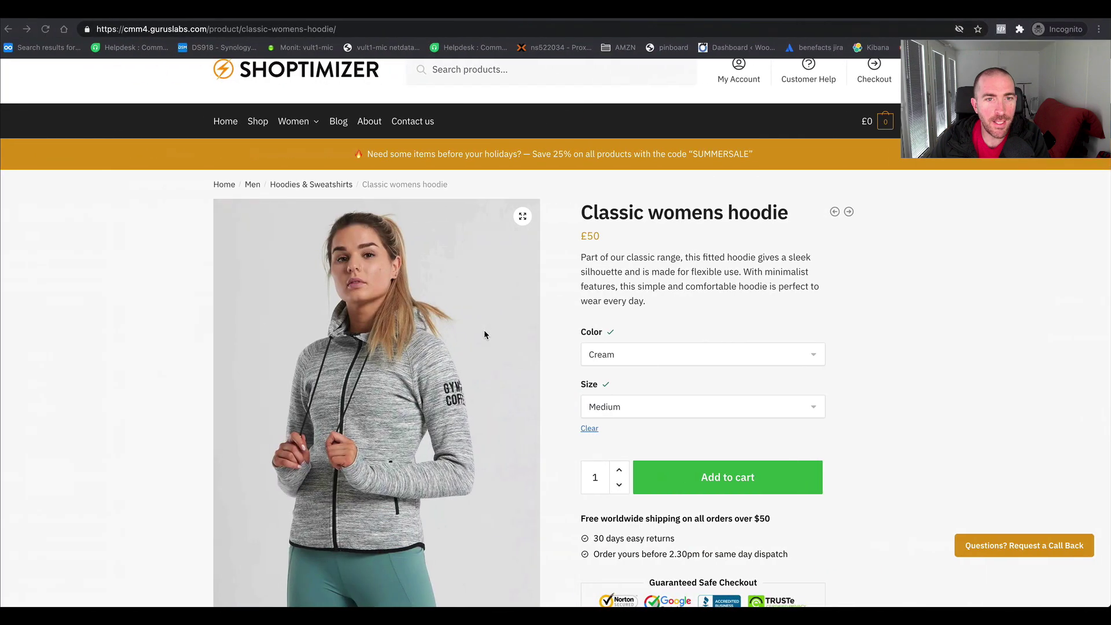
# - Return to the Hoodies & Sweatshirts category in the incognito window and look over its banner and product grid
pyautogui.press('super+l')
pyautogui.click(327, 184)
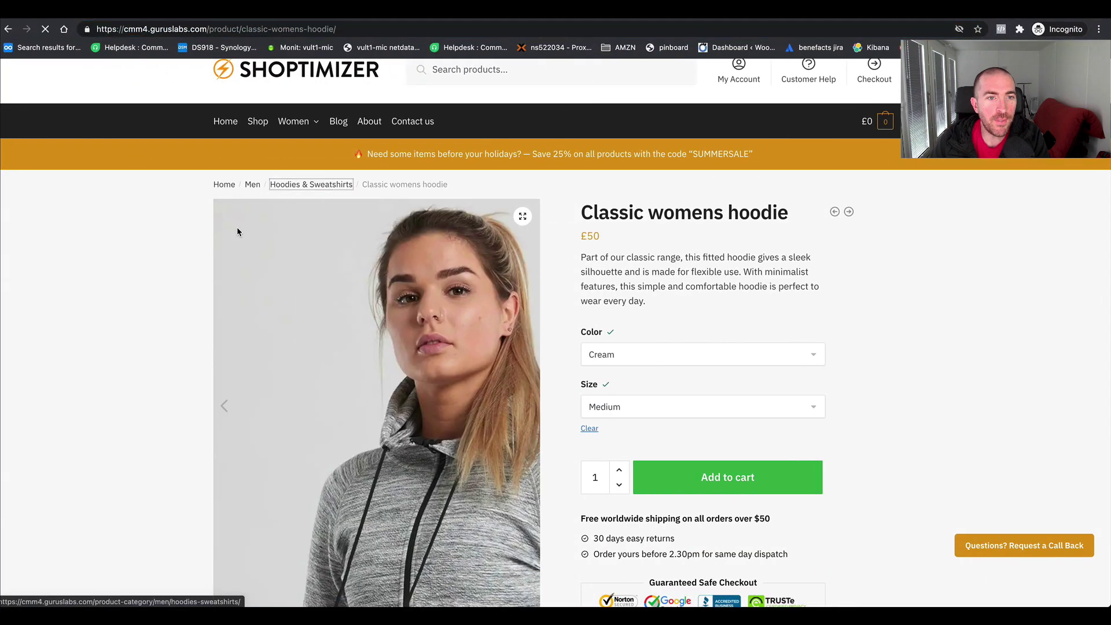
pyautogui.scroll(-5, 523, 380)
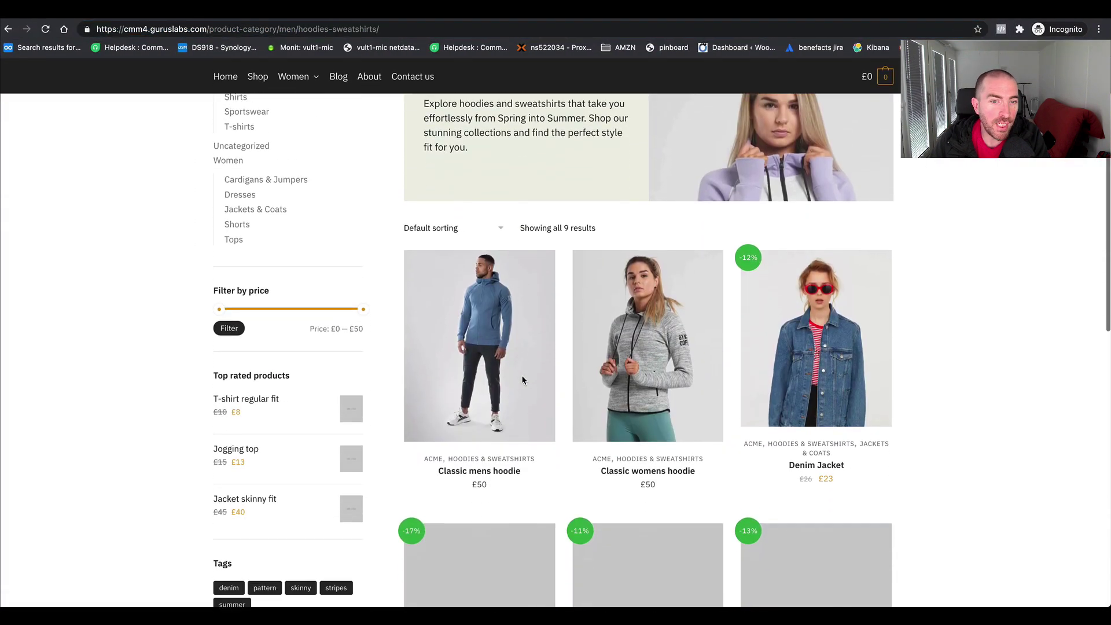
pyautogui.scroll(6, 523, 380)
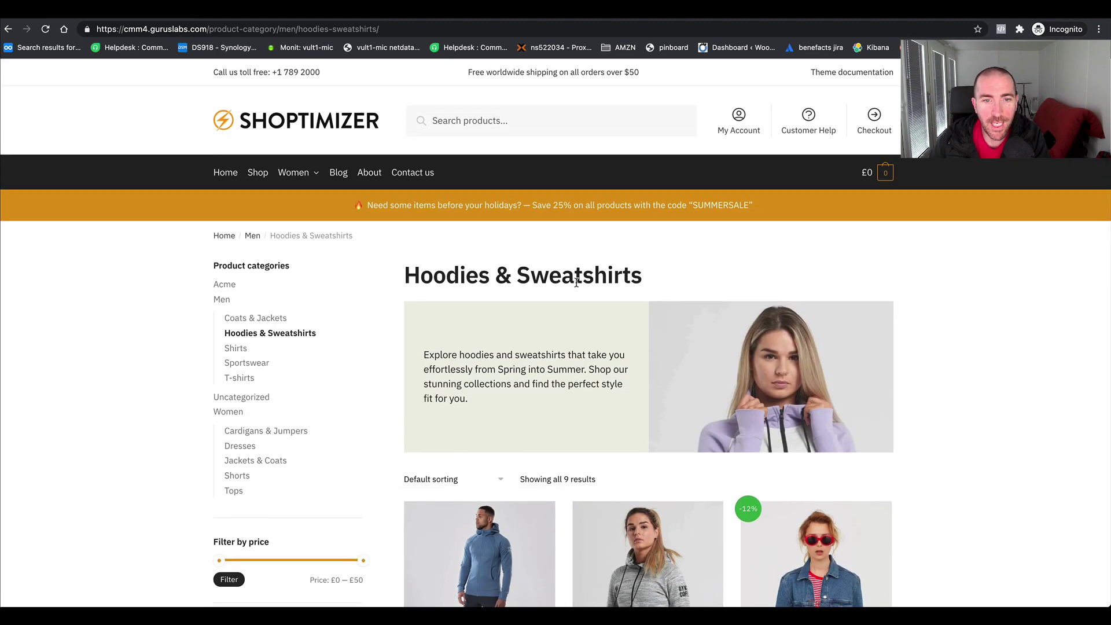
pyautogui.scroll(-3, 584, 297)
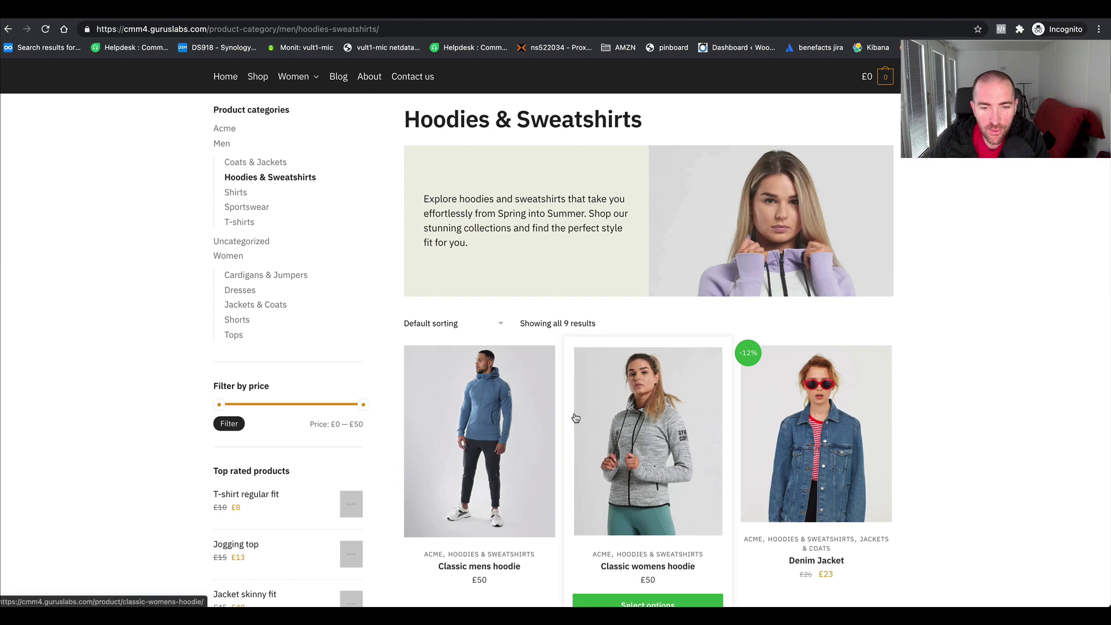
pyautogui.scroll(-5, 579, 404)
pyautogui.scroll(2, 573, 417)
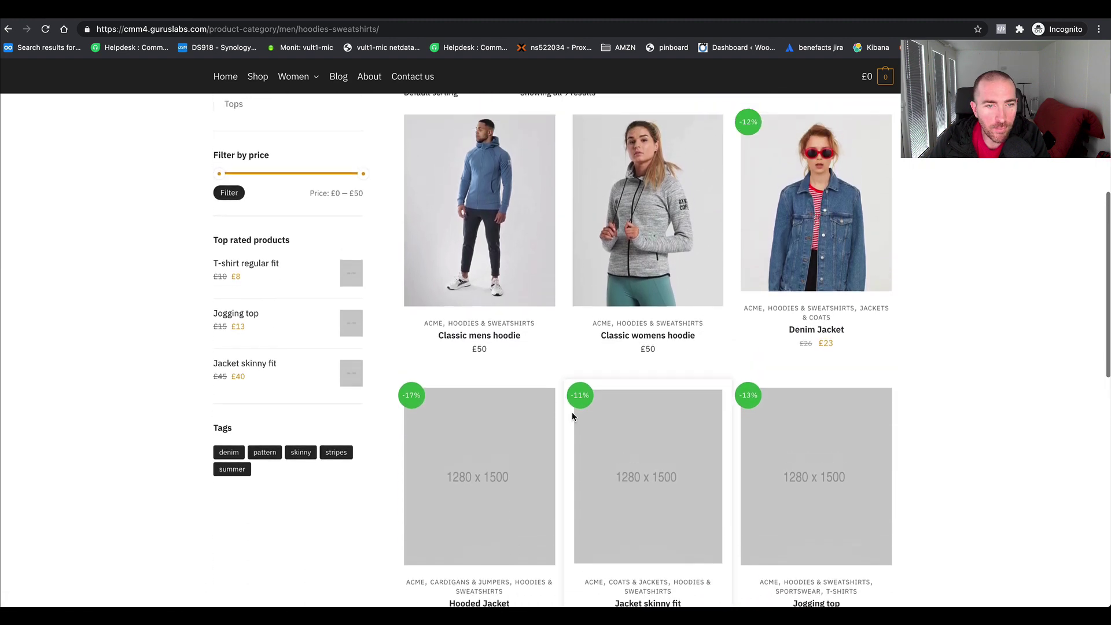